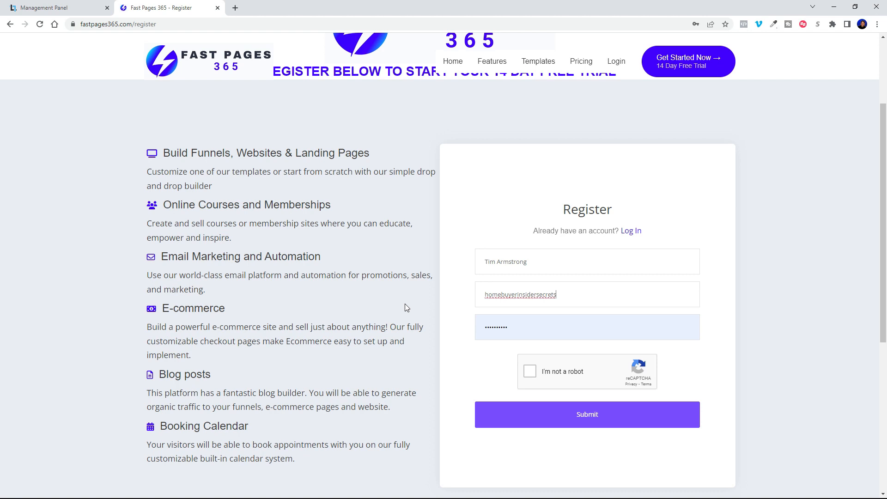
Step: Finish the email, replace the password, and tick the reCAPTCHA box
type("om")
left_click_drag(539, 322, 405, 332)
type("•••")
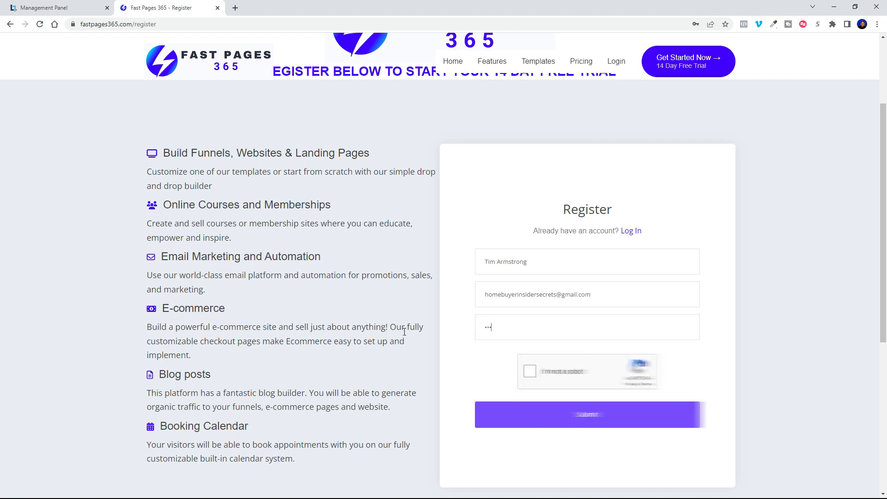
left_click(526, 372)
Step: Submit the registration and save the new login in Chrome's password prompt
left_click(587, 419)
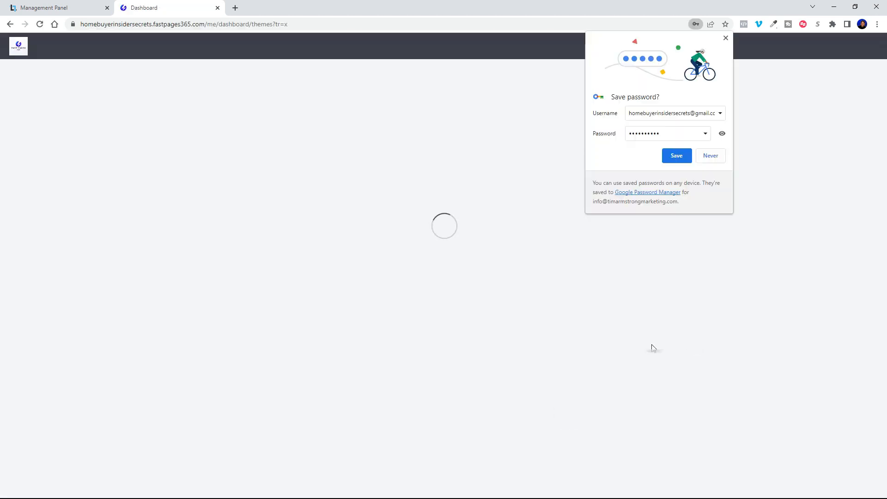
left_click(722, 133)
left_click(722, 133)
left_click(678, 154)
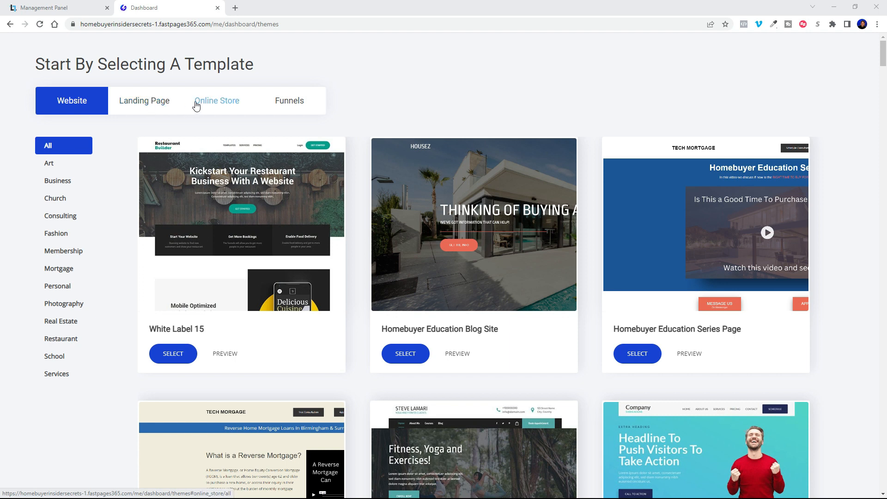
Step: Look through the Funnels templates, then scroll the gallery down to the Carpenter template
left_click(287, 106)
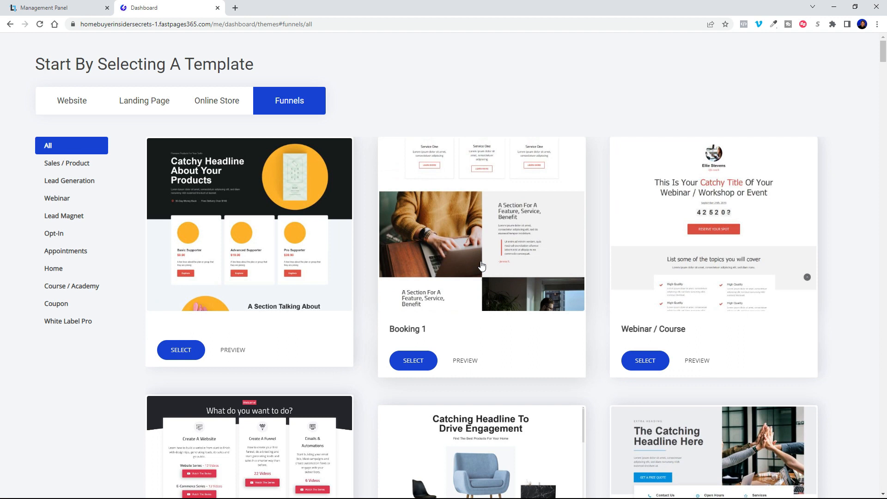
scroll(480, 264, "down", 5)
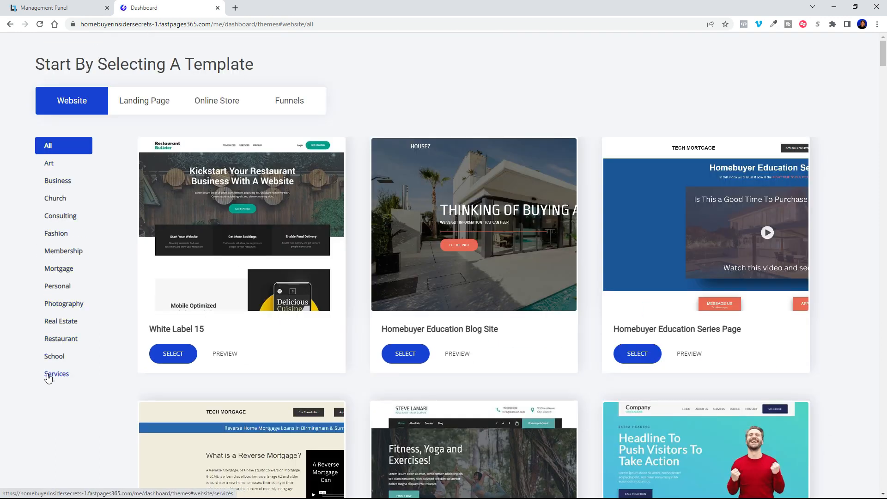
scroll(483, 304, "down", 3)
scroll(483, 303, "down", 5)
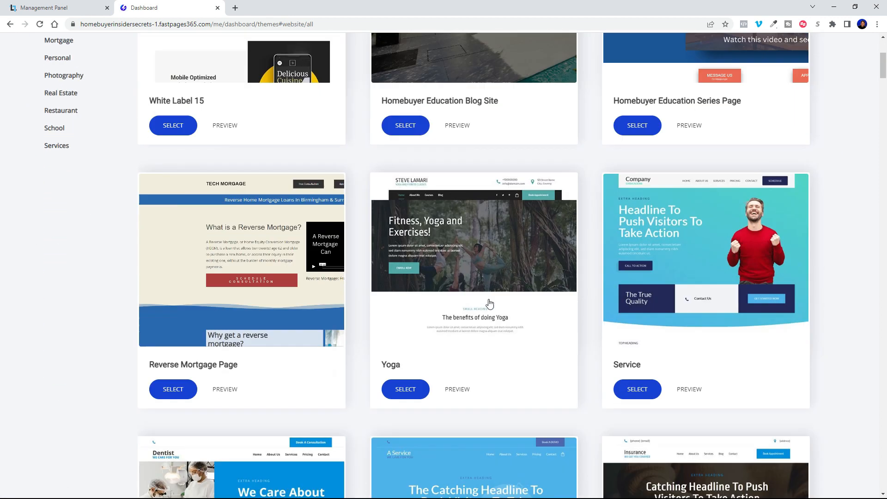
scroll(497, 410, "down", 3)
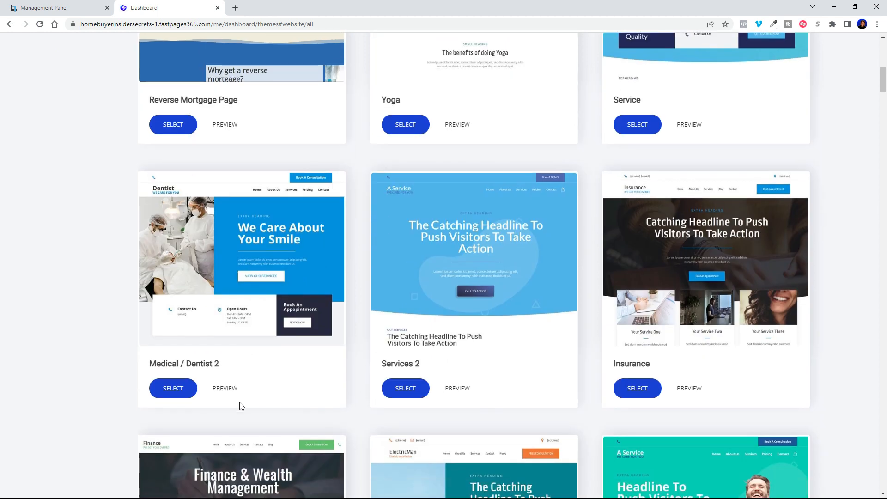
scroll(567, 347, "down", 9)
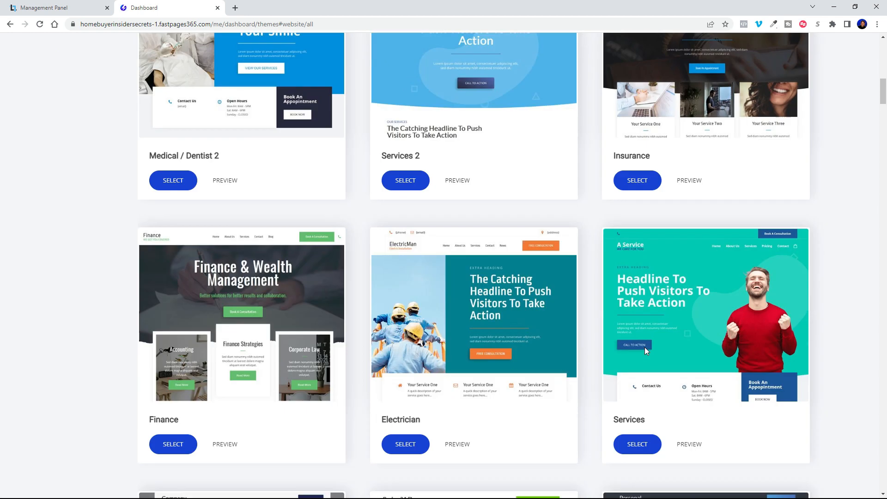
scroll(482, 237, "down", 6)
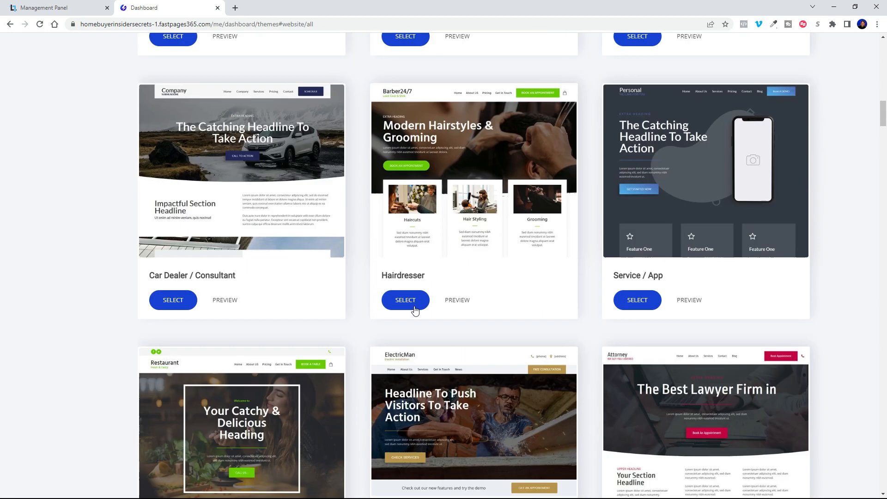
scroll(497, 269, "down", 11)
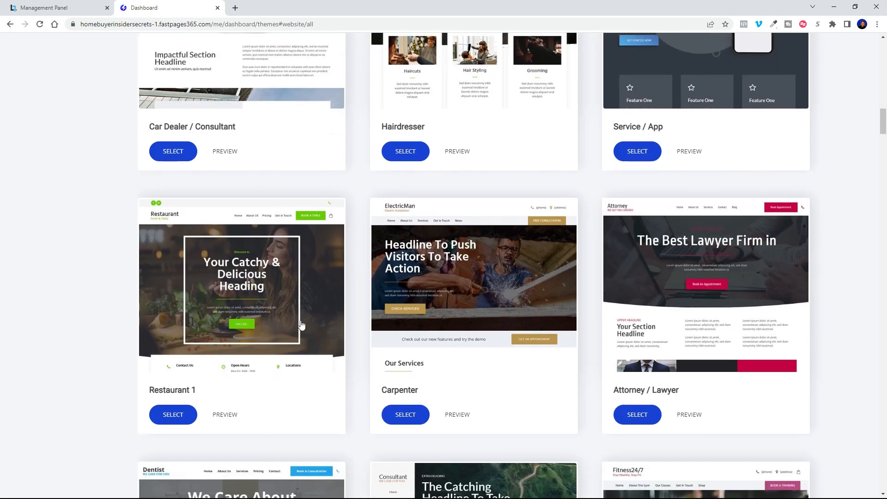
scroll(550, 299, "down", 1)
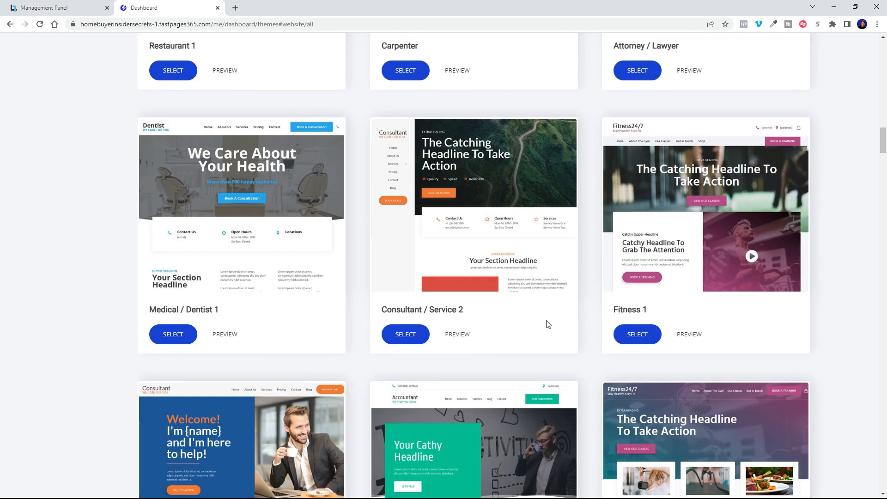
scroll(543, 325, "down", 14)
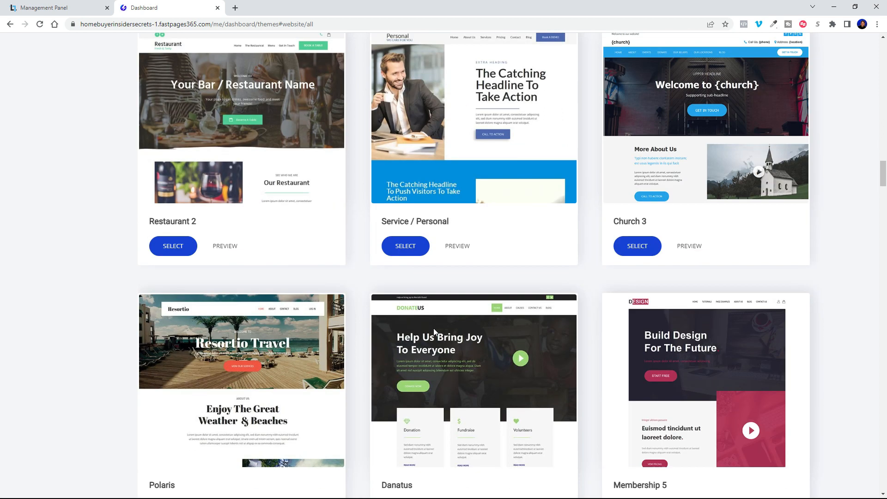
scroll(434, 328, "down", 8)
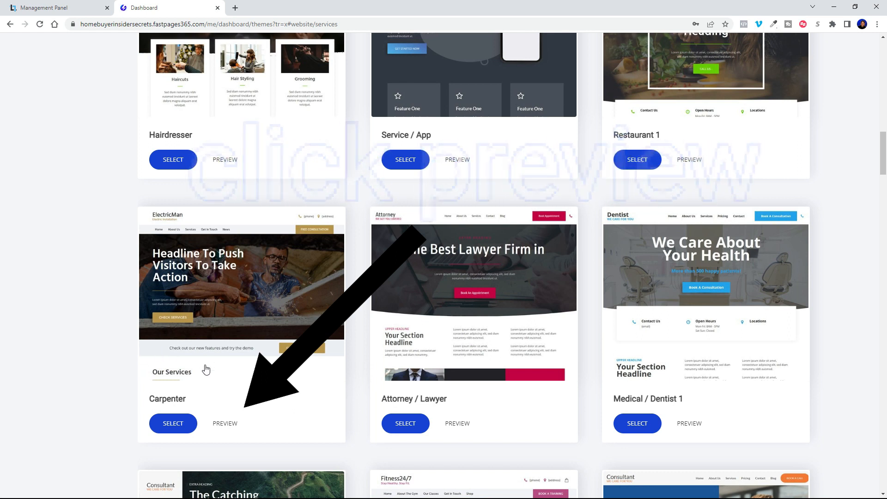
Step: Preview the Carpenter template, scroll through it, and start a new site from it
left_click(225, 423)
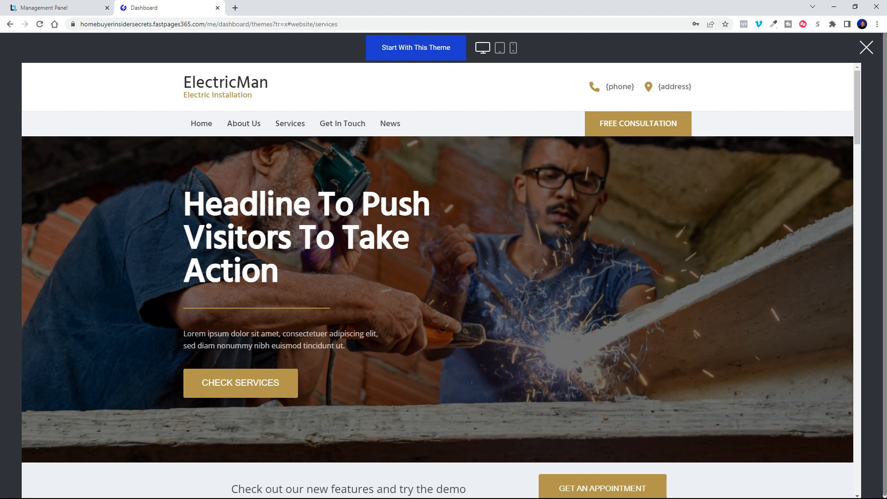
scroll(643, 260, "down", 3)
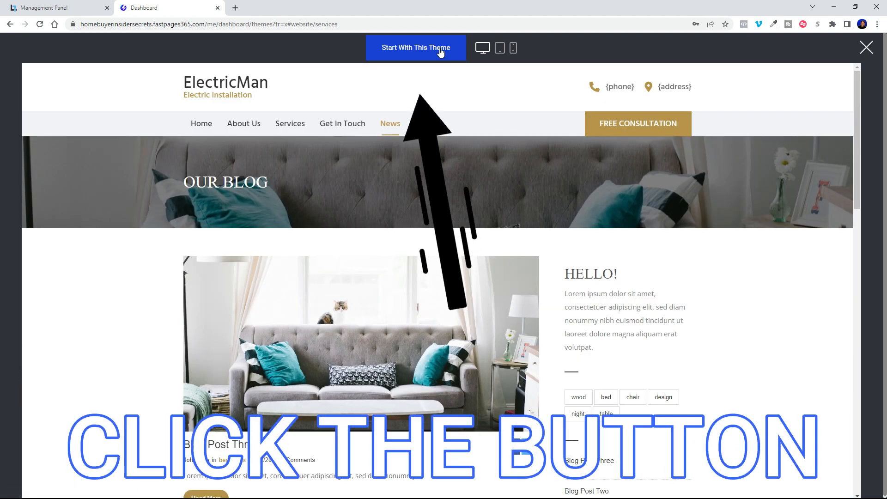
left_click(406, 47)
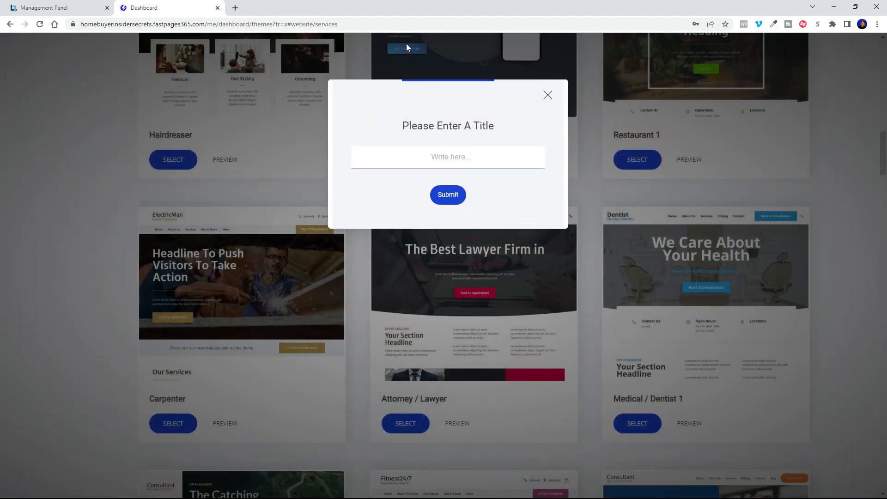
Step: Title the new site 'Landscaping' and confirm it
type("Landscaping")
left_click(447, 195)
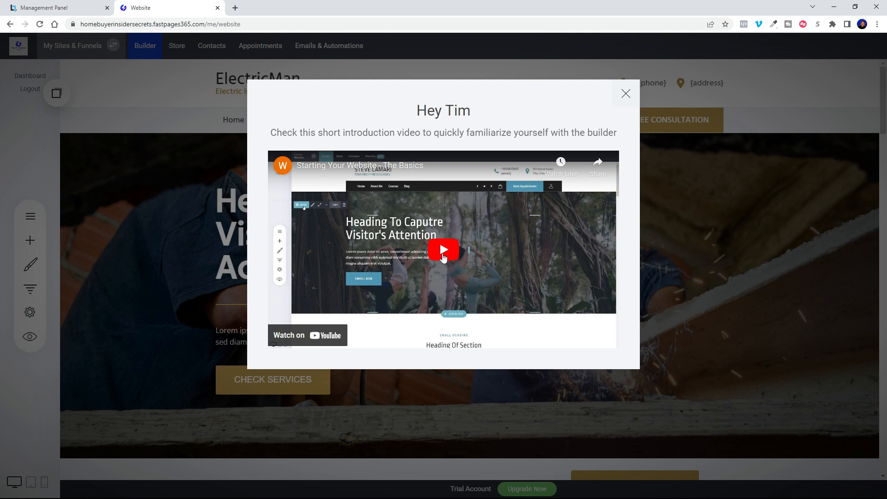
Step: Dismiss the welcome video popup and begin editing the {phone} header text
left_click(626, 94)
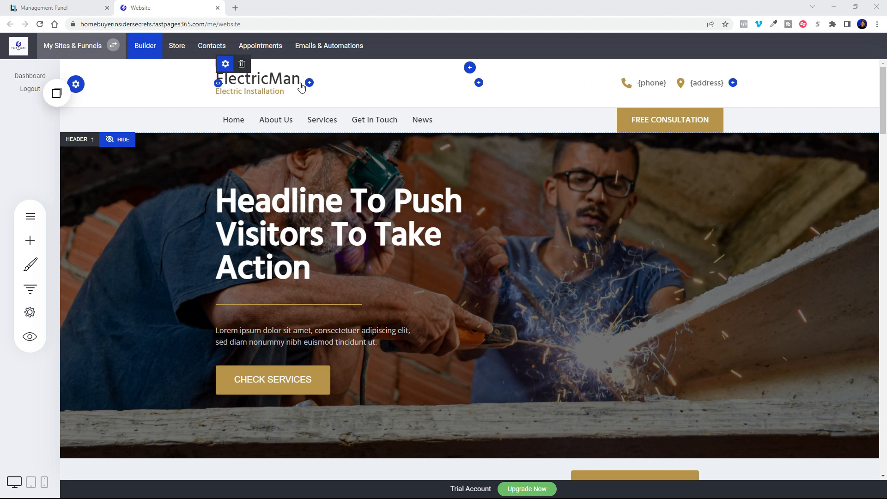
left_click(654, 84)
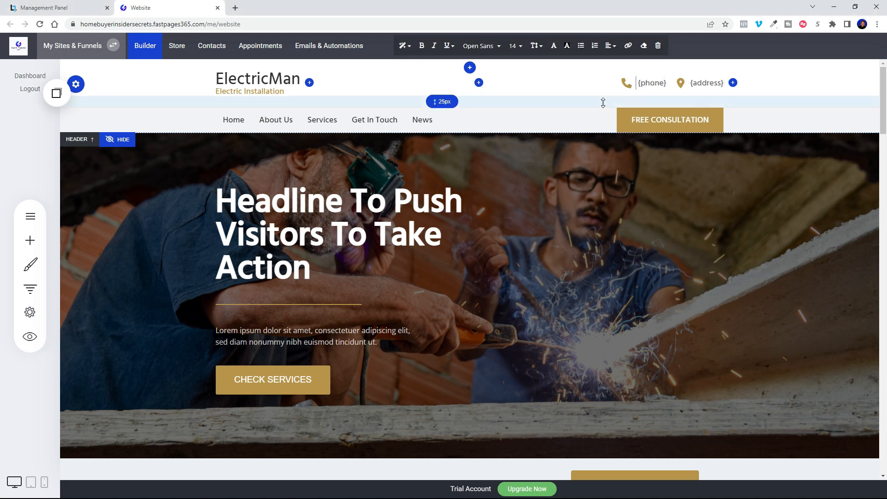
Step: Change the logo text from ElectricMan to 'Lawn Pro' with tagline 'Landscaping'
left_click(263, 76)
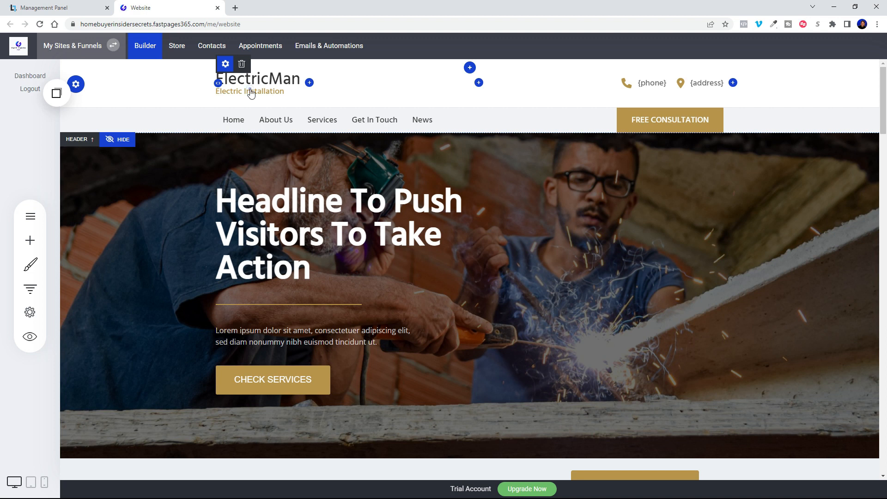
left_click(226, 66)
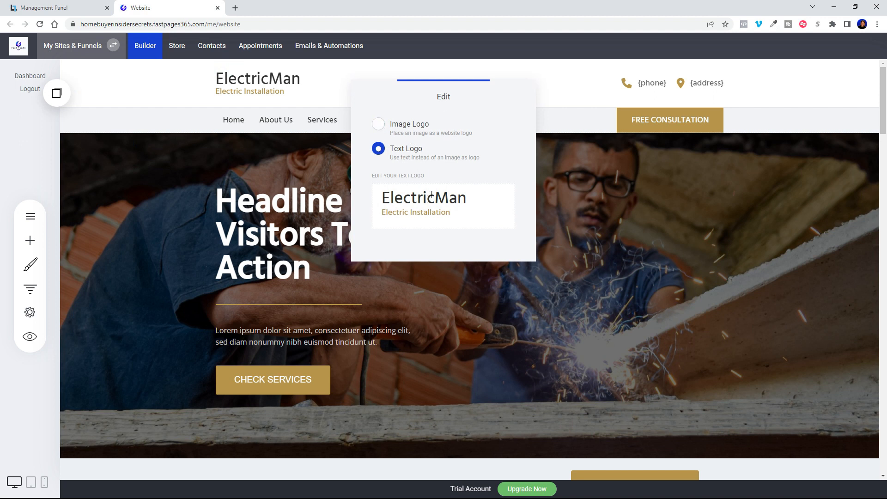
left_click_drag(470, 198, 376, 187)
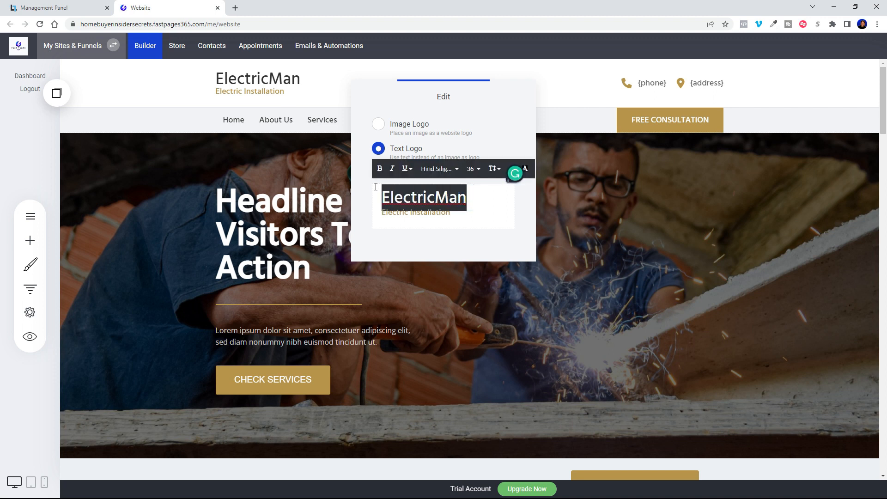
type("Lawn Pro")
left_click_drag(451, 213, 383, 212)
type("Landscaping")
left_click(541, 288)
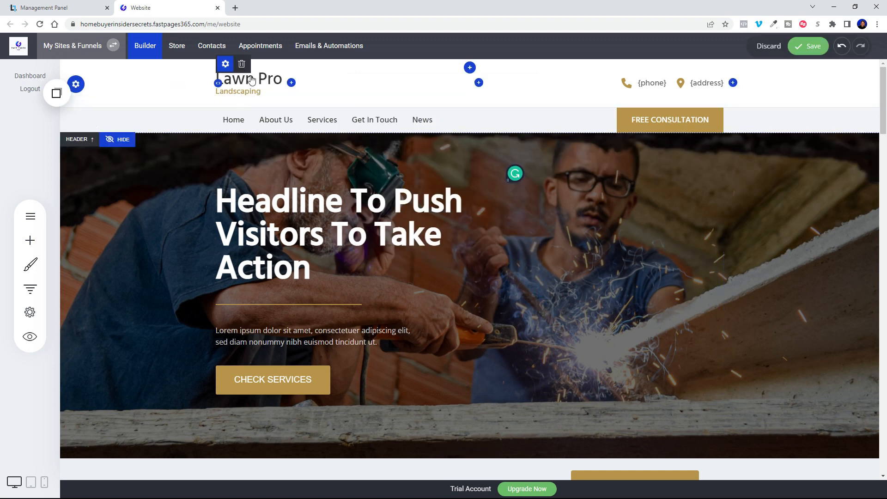
Step: Recheck the logo settings and save the website changes
left_click(225, 64)
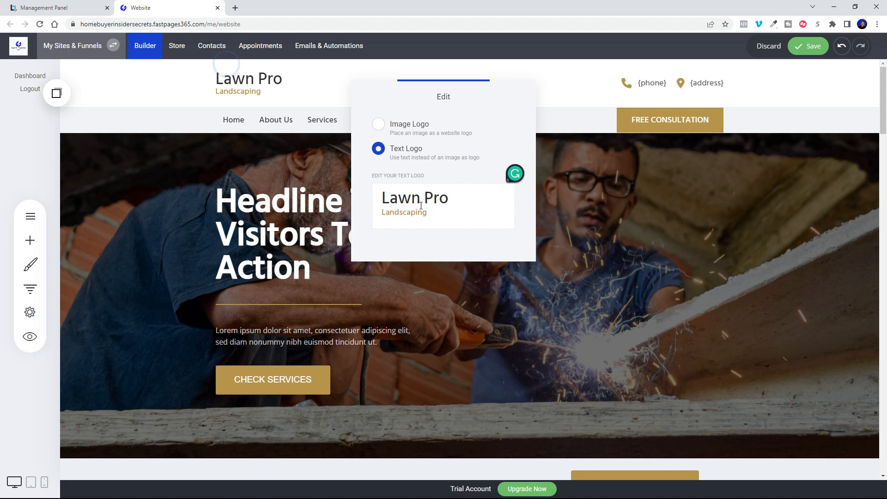
left_click(439, 201)
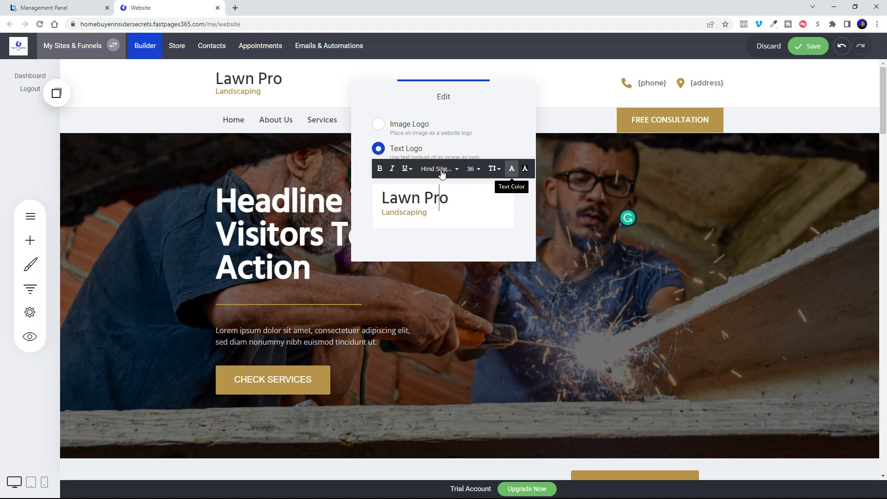
left_click(600, 135)
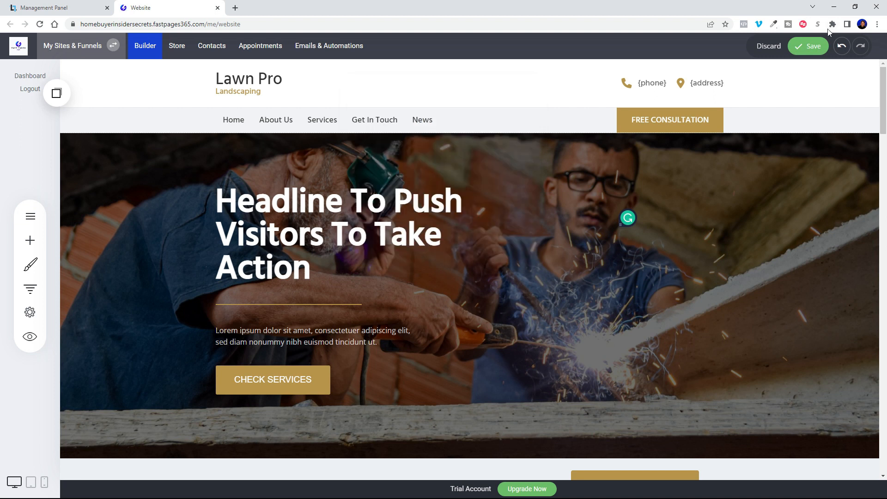
left_click(811, 48)
Step: Replace {phone} with the business phone number and link it as a Phone call link
left_click_drag(666, 83, 640, 83)
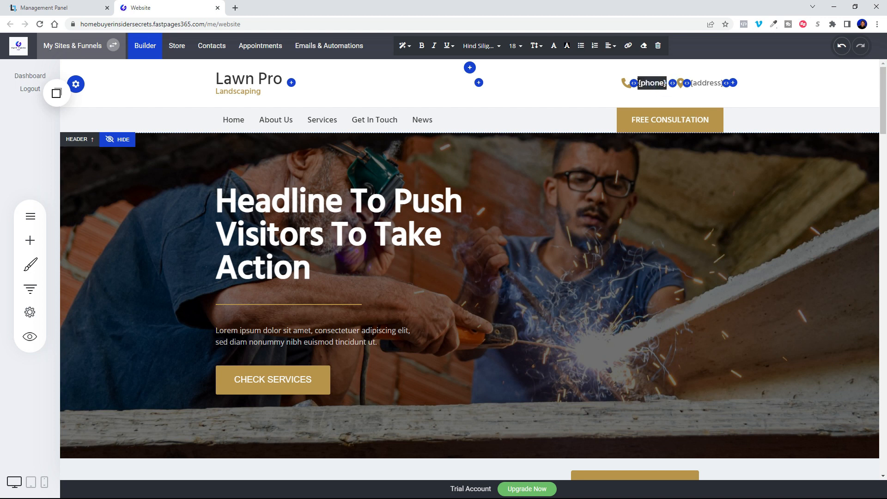
key("ctrl+v")
left_click_drag(624, 83, 667, 84)
left_click(627, 47)
left_click(332, 268)
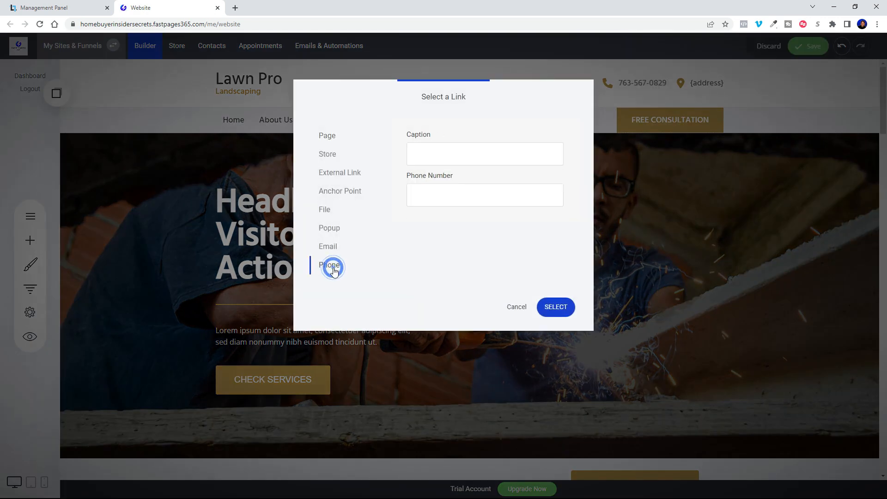
left_click(429, 197)
type("76")
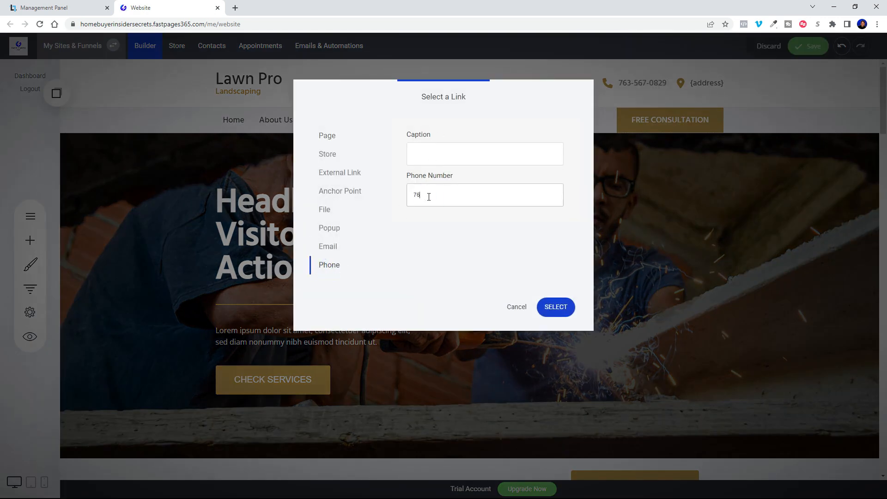
left_click(561, 309)
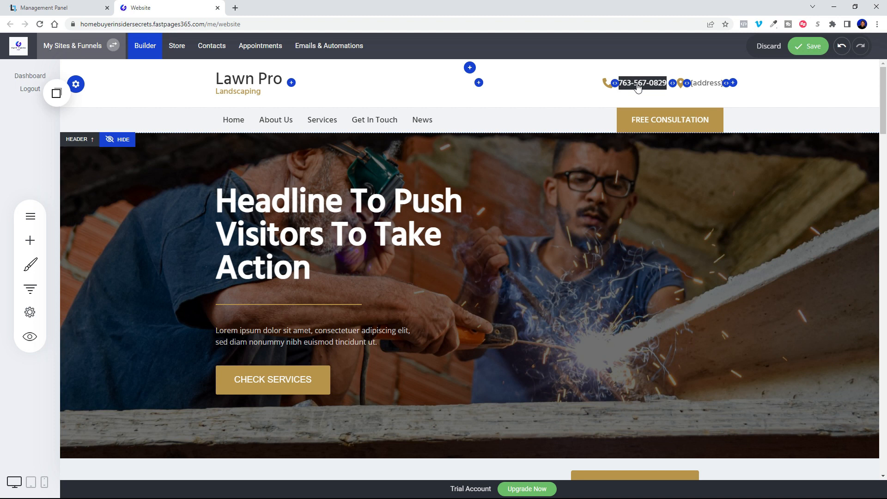
Step: Replace the {address} placeholder with the business's city, state and ZIP
left_click(712, 83)
left_click(721, 83)
left_click(707, 81)
key("Delete")
key("Delete")
key("Delete")
key("Delete")
key("BackSpace")
key("BackSpace")
key("BackSpace")
key("BackSpace")
key("Delete")
type("Daphne, AL 36526")
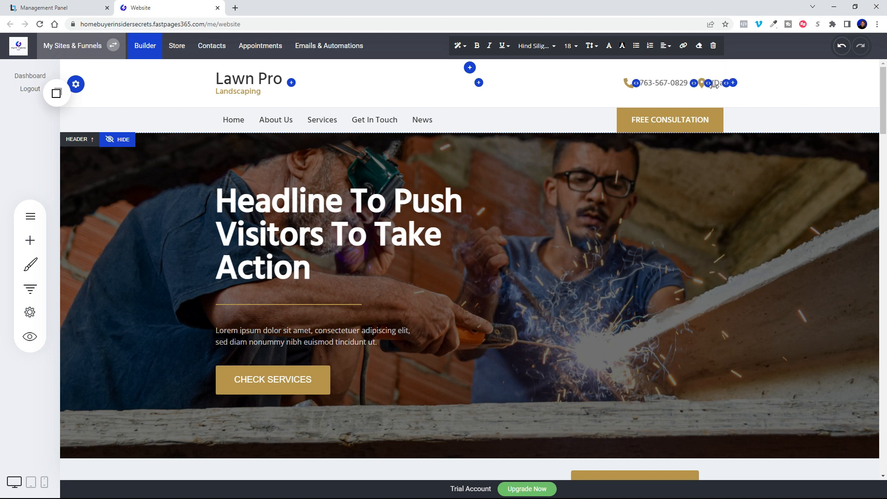
left_click(788, 83)
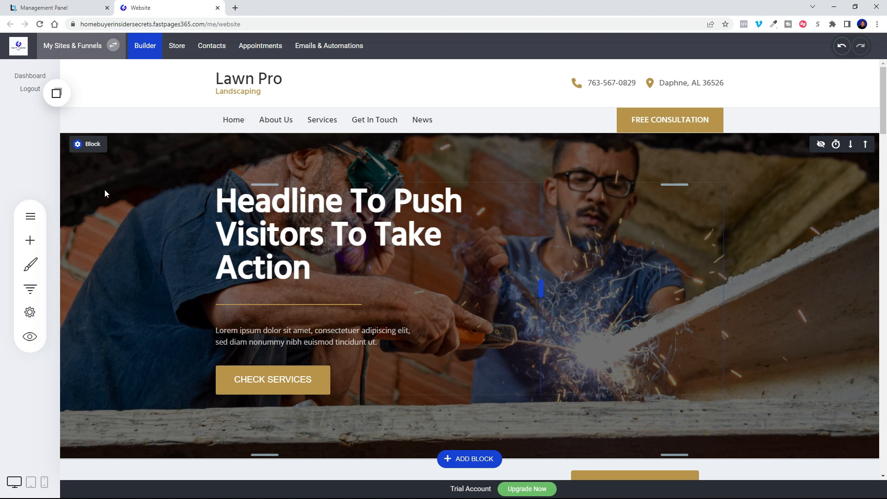
mouse_move(80, 149)
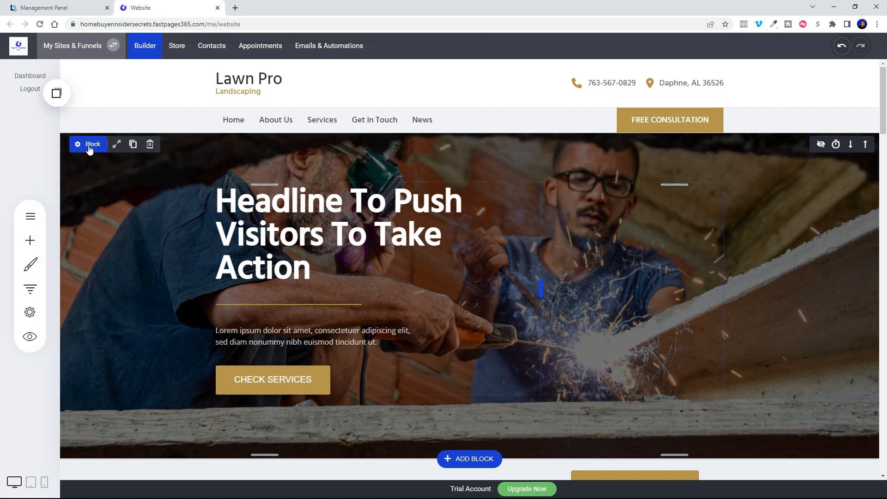
left_click(79, 143)
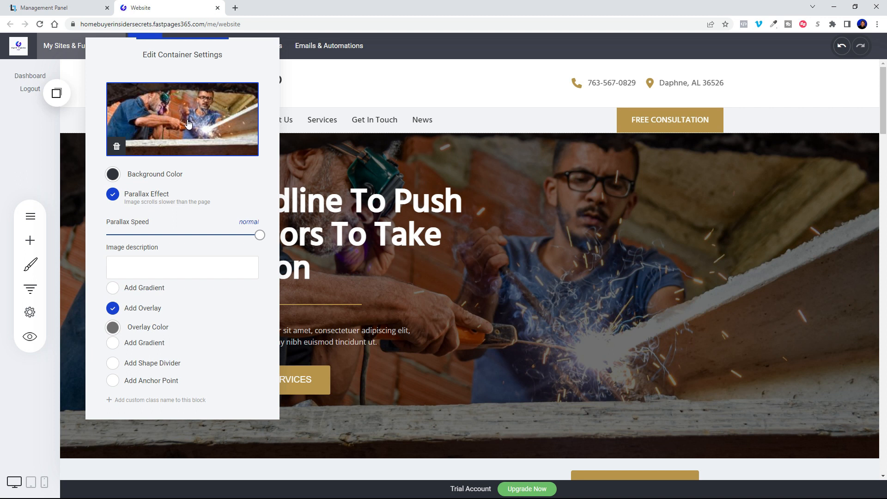
left_click(618, 228)
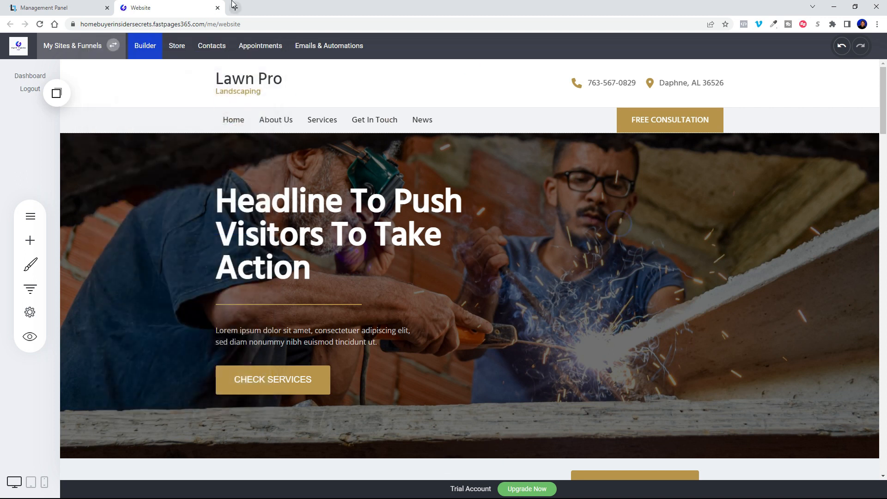
Step: Open a new browser tab and load the Canva website
left_click(235, 8)
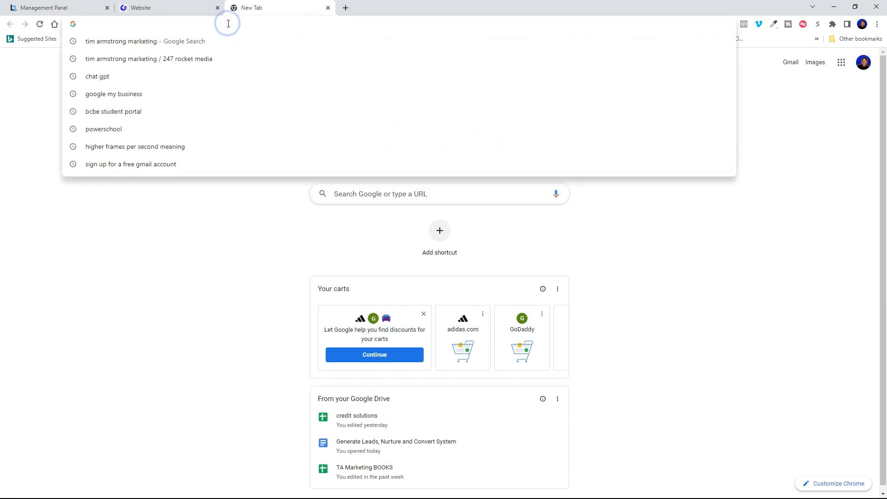
type("canva.com")
key("Return")
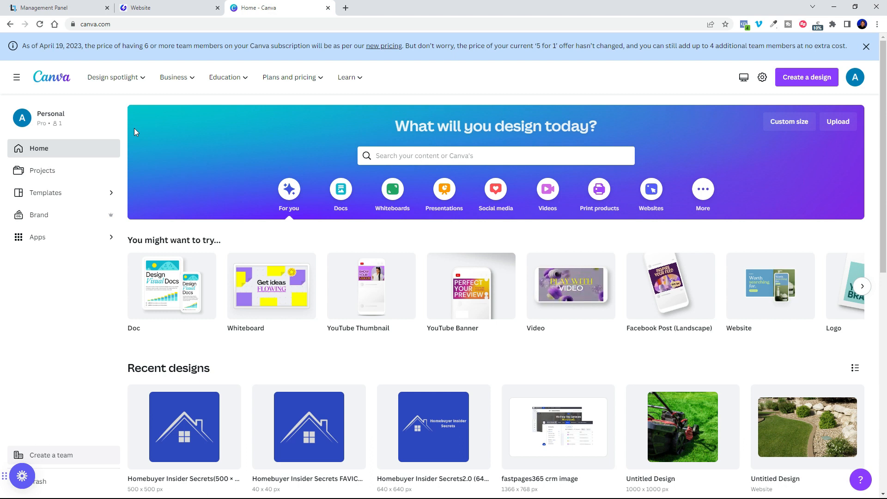
Step: Create a new Canva design of type Website
left_click(802, 82)
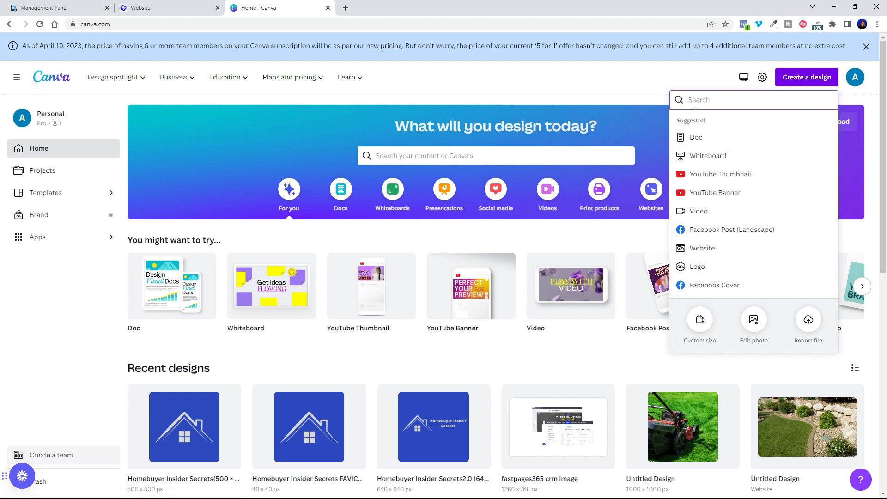
left_click(708, 248)
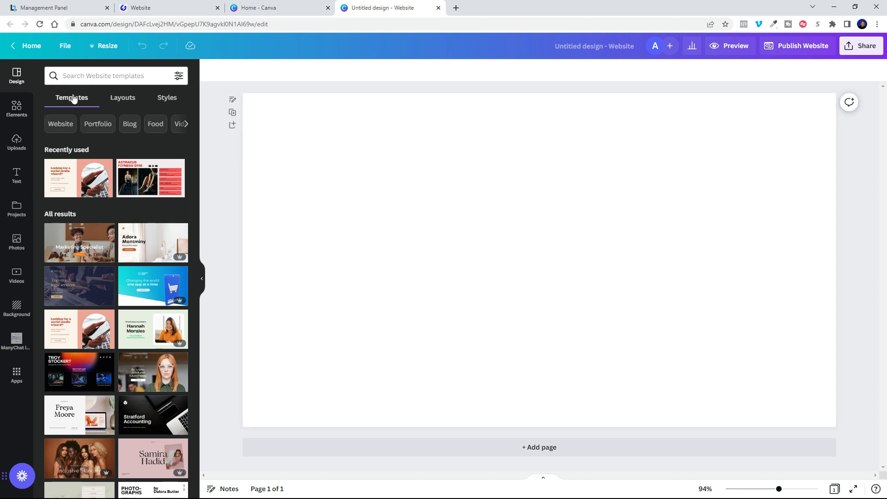
Step: Search Photos for 'landscaping' and add the young tree and stone-wall photo
left_click(18, 240)
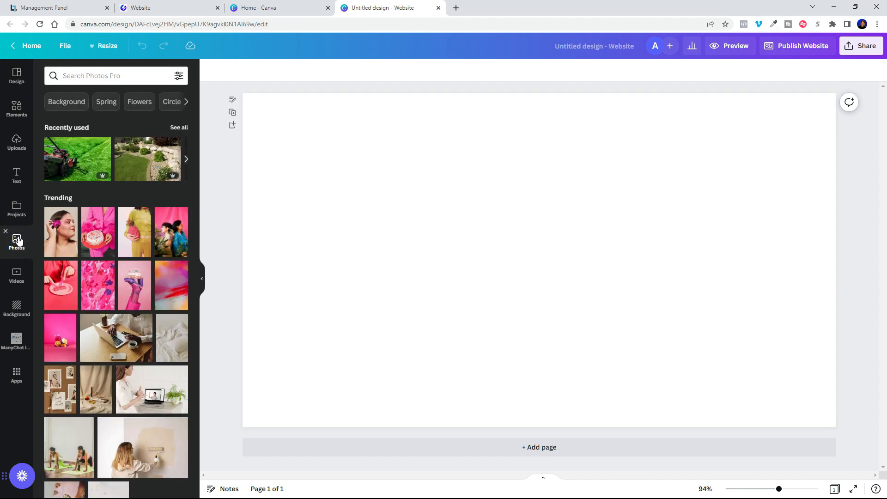
left_click(105, 76)
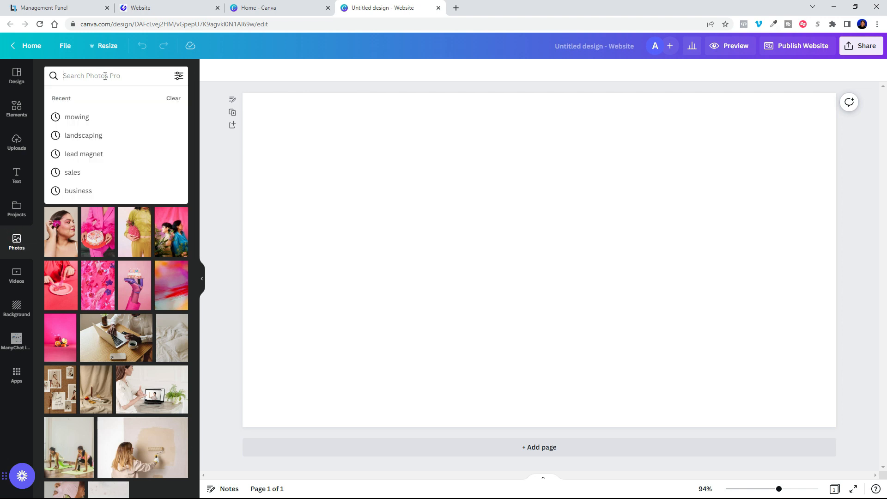
type("lan")
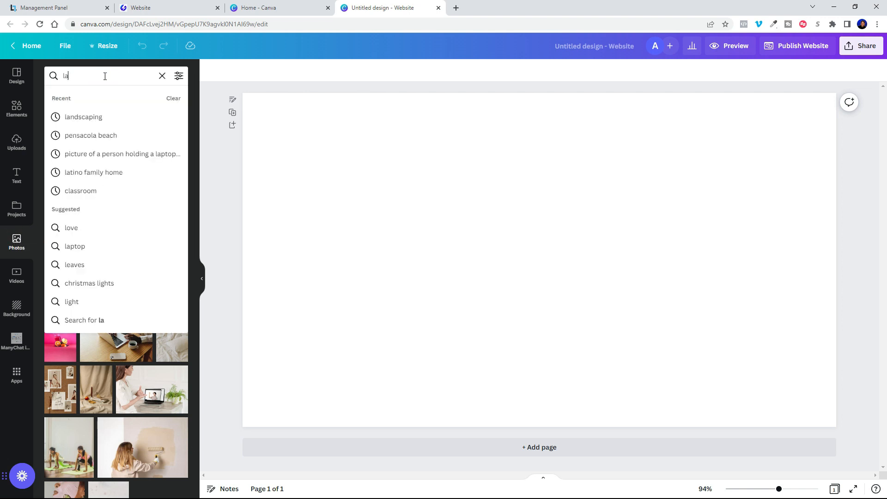
left_click(81, 116)
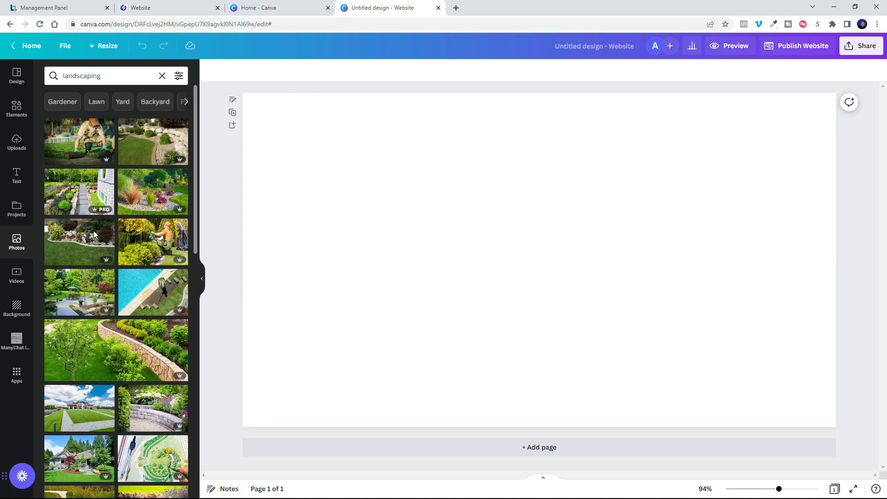
left_click(106, 355)
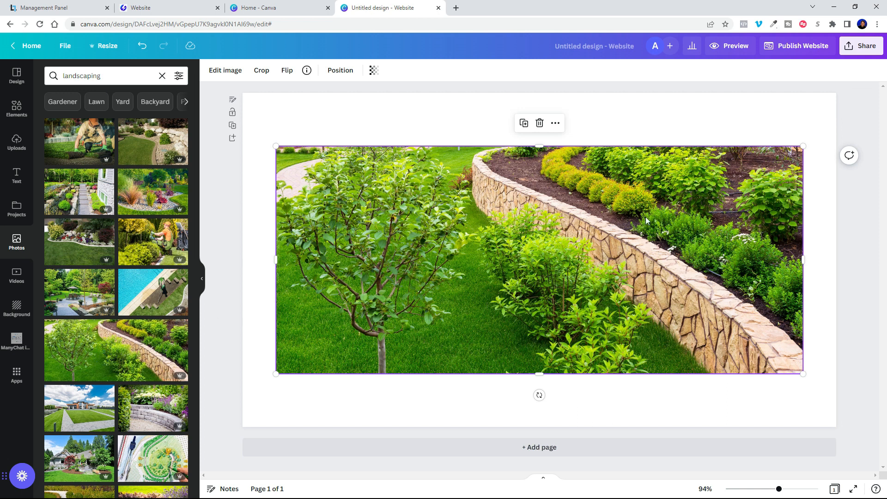
Step: Stretch the photo by its corners until it fills the whole page
left_click_drag(806, 142, 837, 131)
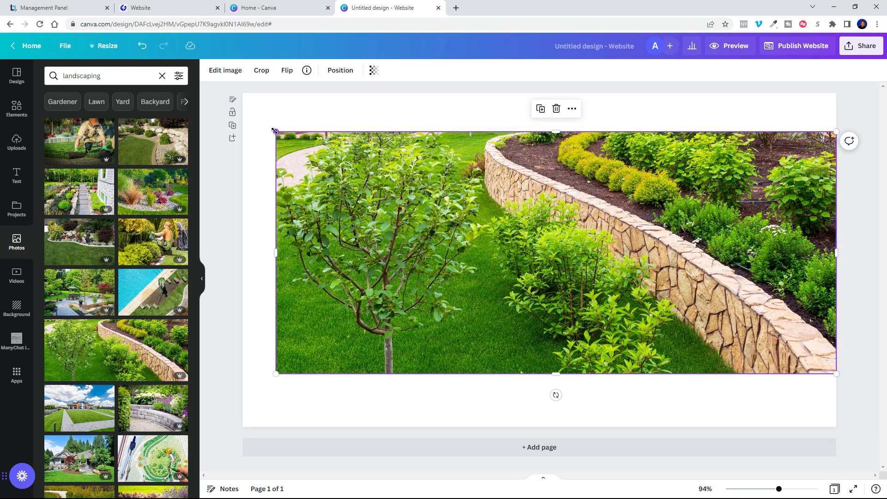
left_click_drag(275, 131, 196, 84)
left_click_drag(837, 373, 833, 465)
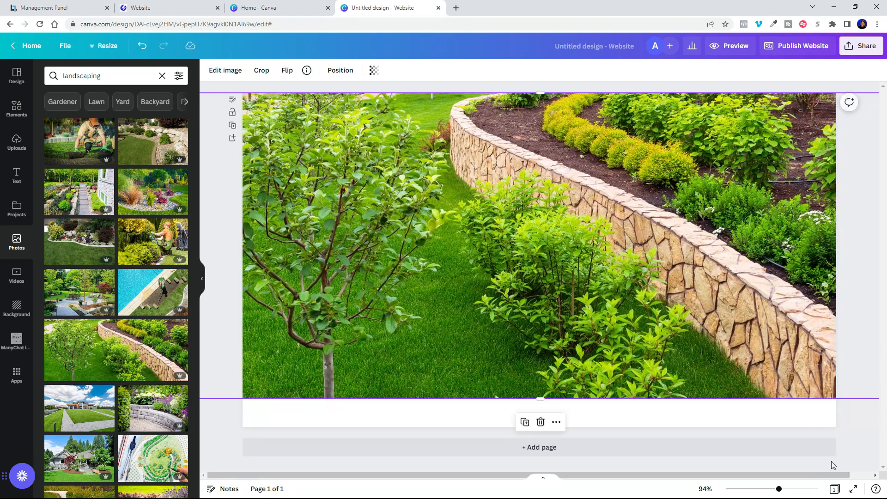
left_click_drag(779, 489, 765, 489)
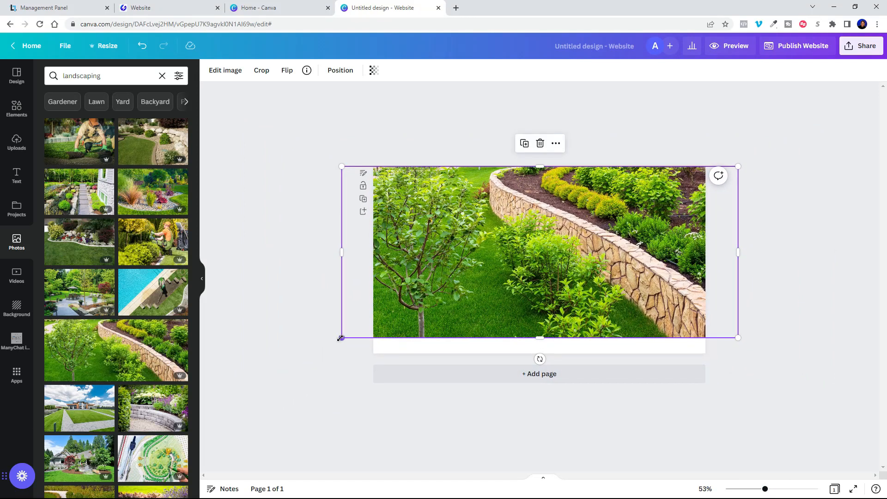
left_click_drag(341, 338, 283, 362)
left_click_drag(475, 298, 560, 299)
left_click(757, 135)
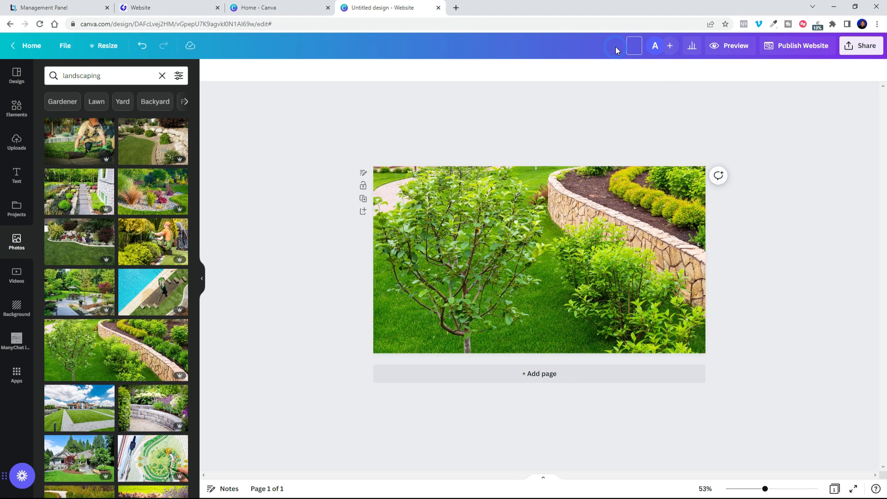
Step: Title the Canva design 'landscaping main image' and download it as a compressed PNG
type("landscaping main image")
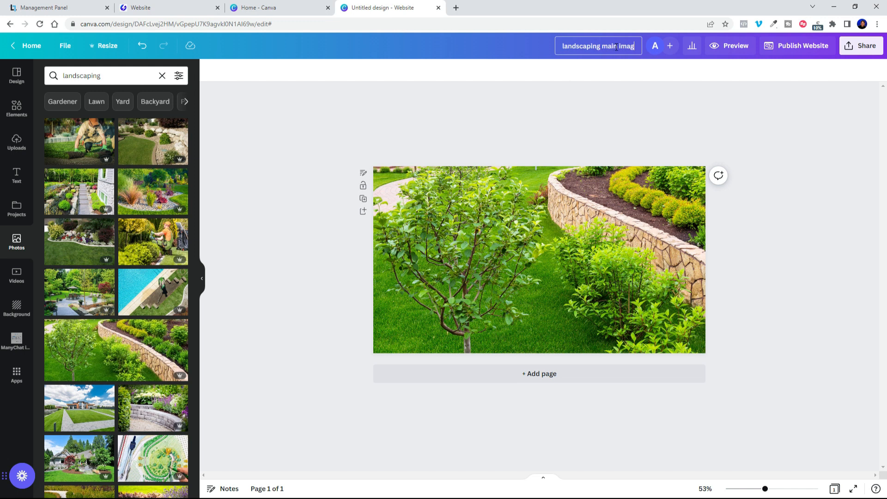
left_click(753, 113)
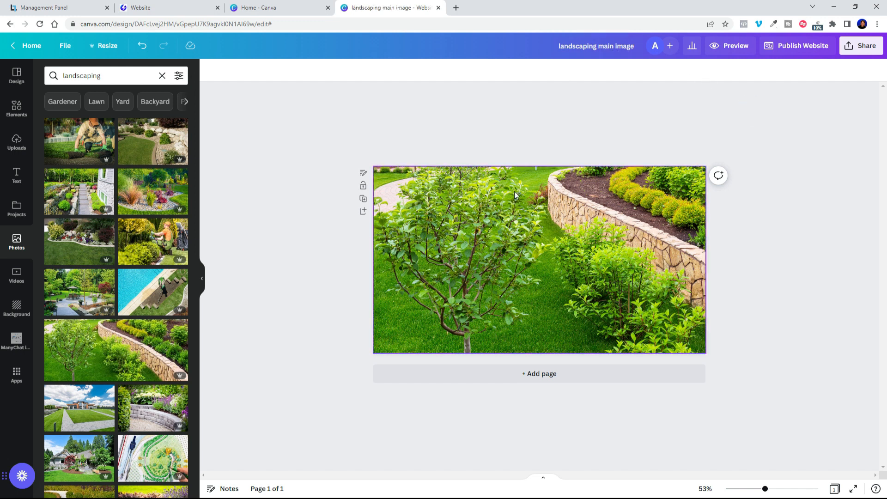
left_click(856, 52)
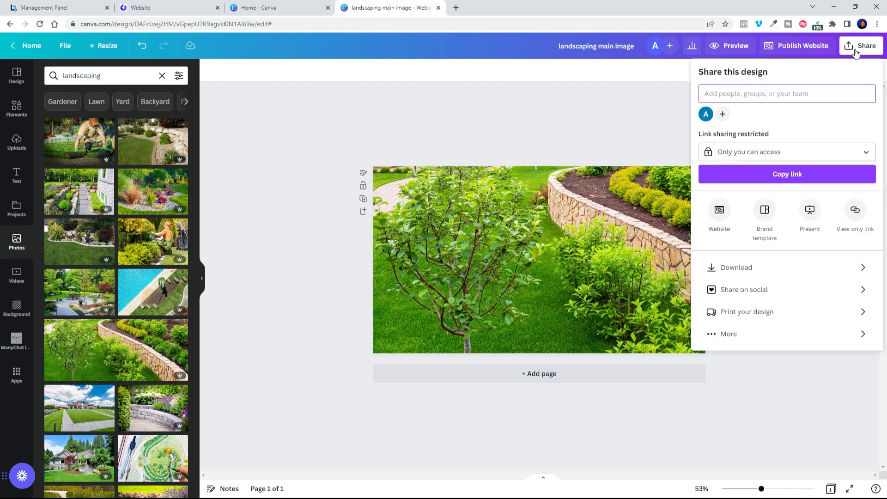
left_click(739, 274)
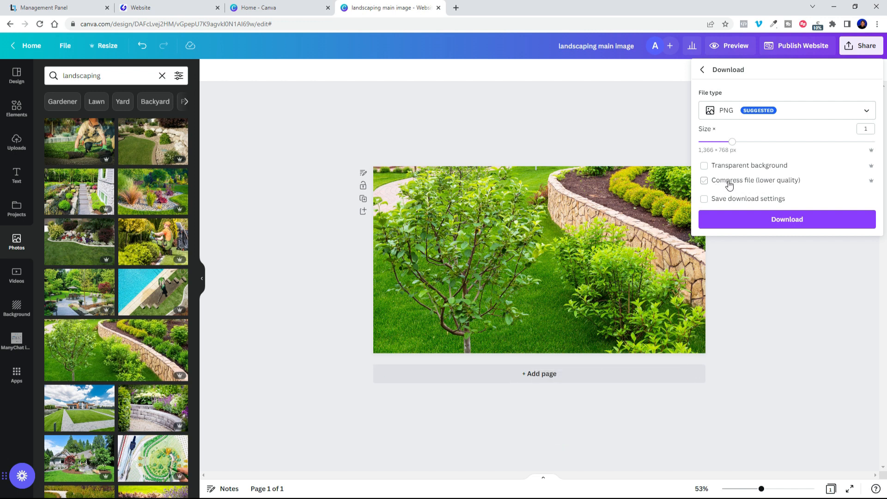
left_click(705, 181)
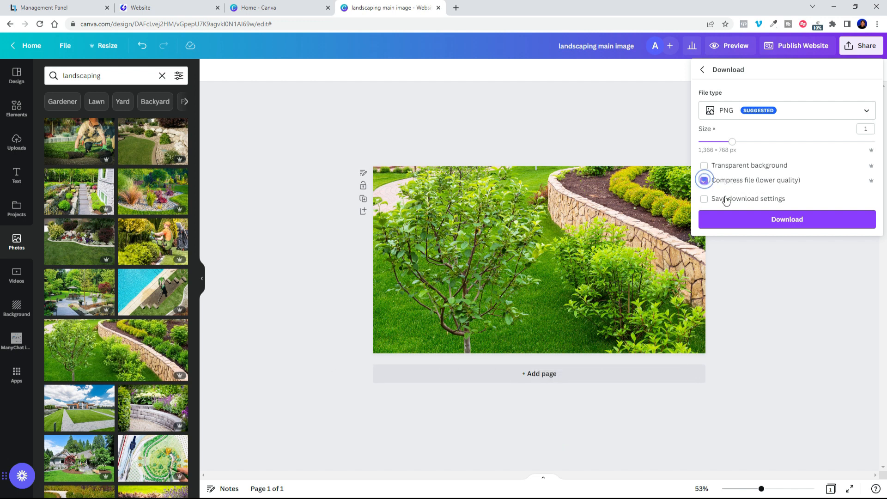
left_click(743, 225)
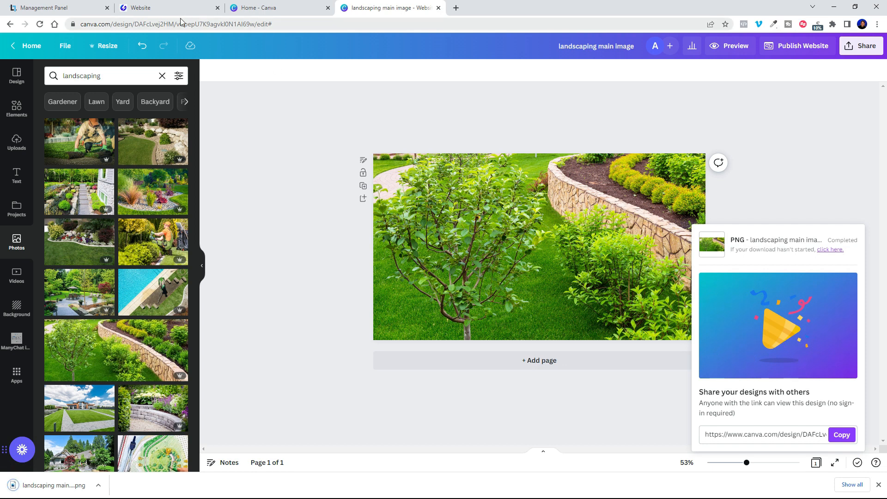
left_click(160, 10)
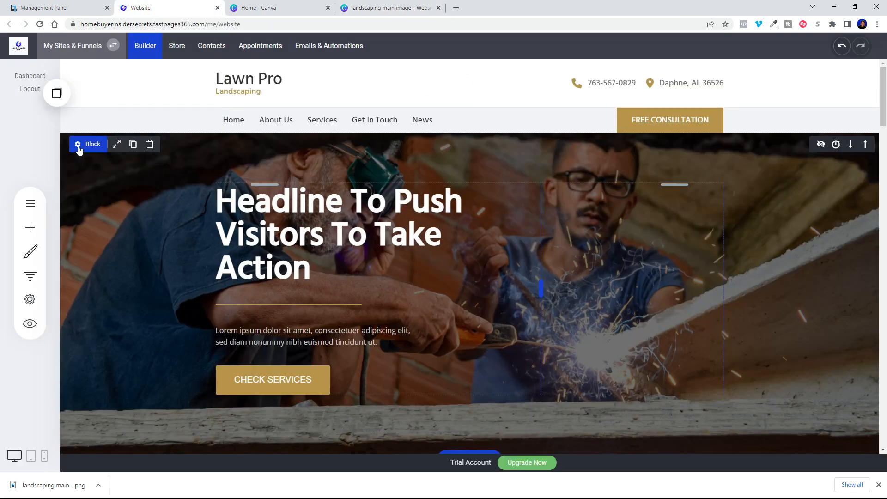
Step: Upload 'landscaping main image' and set it as the hero block's background image
left_click(87, 144)
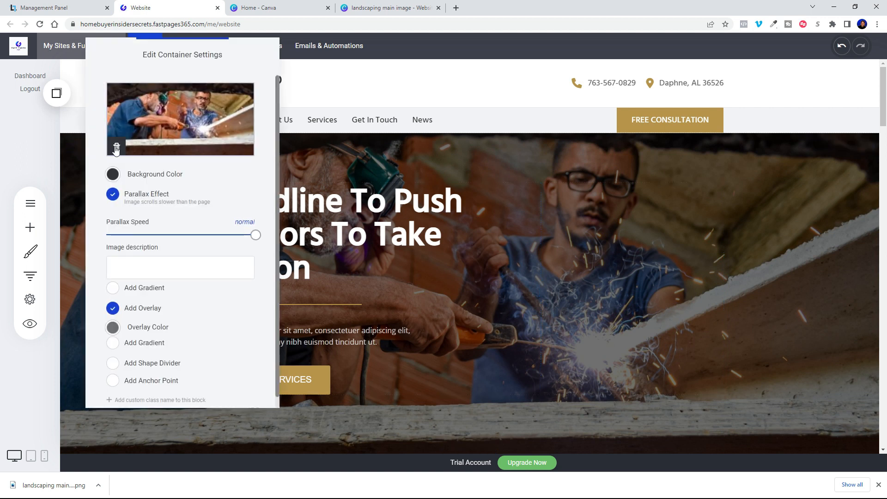
left_click(175, 140)
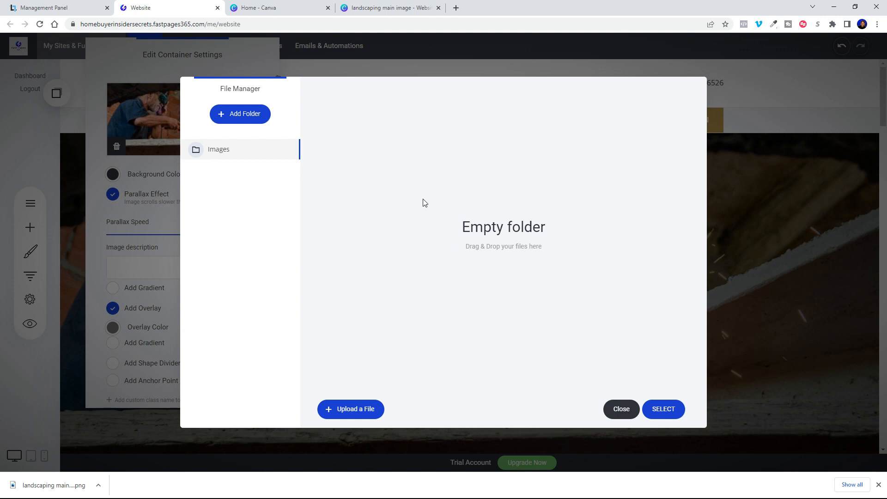
left_click(349, 411)
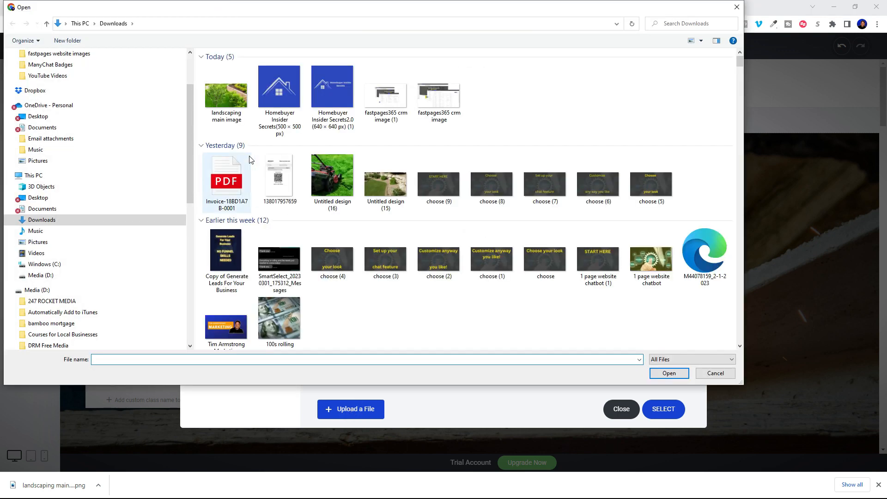
left_click(224, 96)
double_click(223, 96)
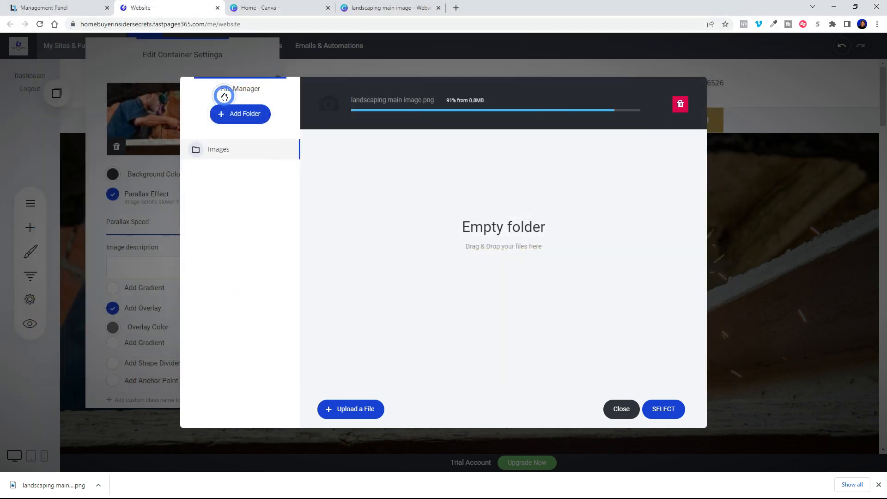
mouse_move(393, 177)
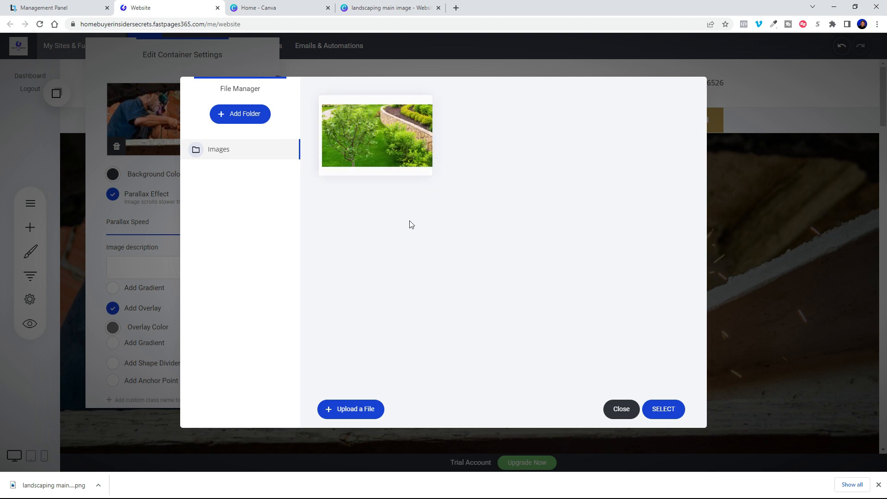
left_click(383, 141)
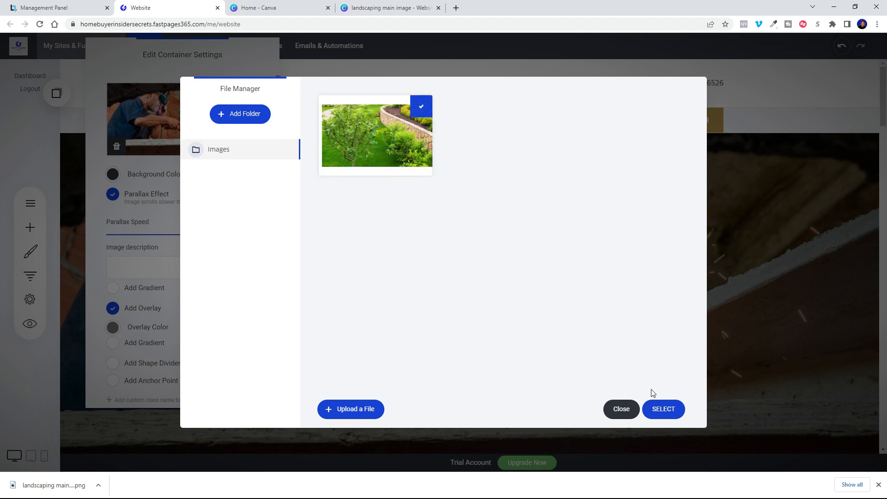
left_click(664, 409)
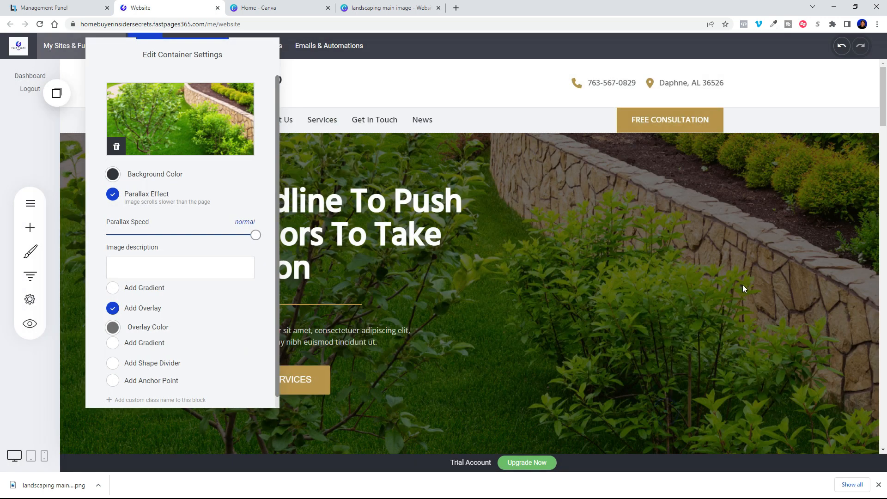
left_click(742, 284)
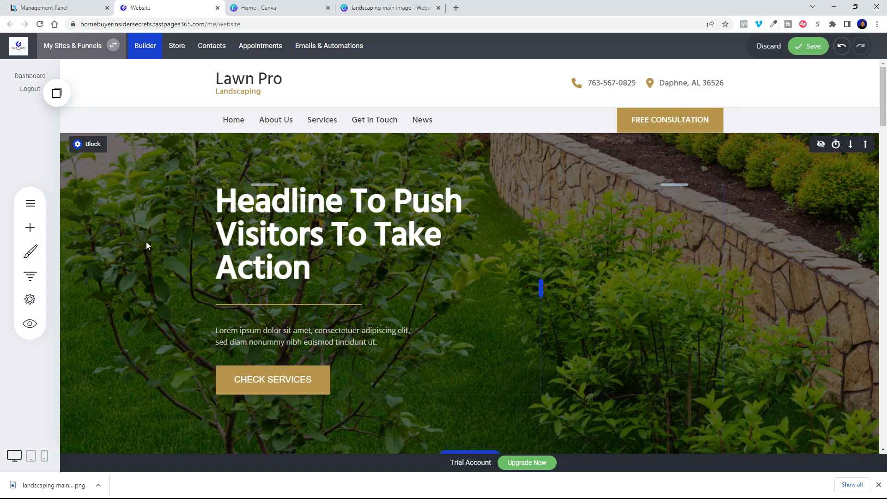
Step: Preview the hero photo without its dark overlay, then turn the overlay back on
left_click(79, 146)
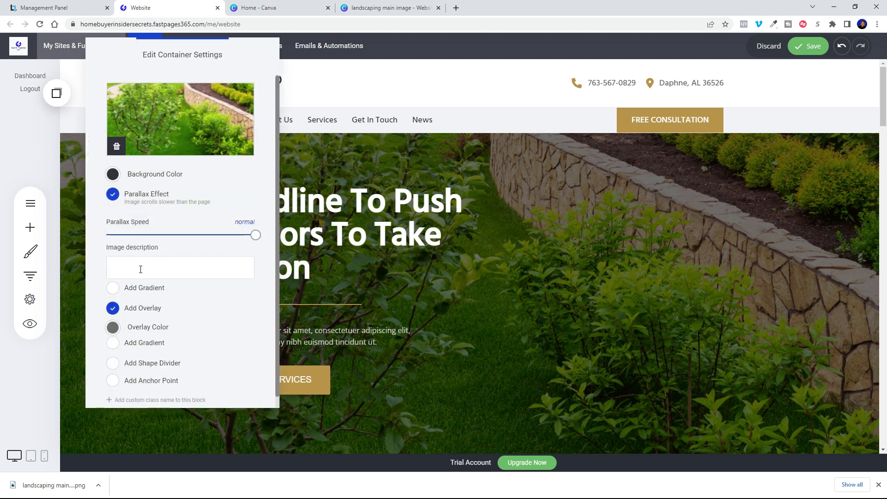
left_click(113, 310)
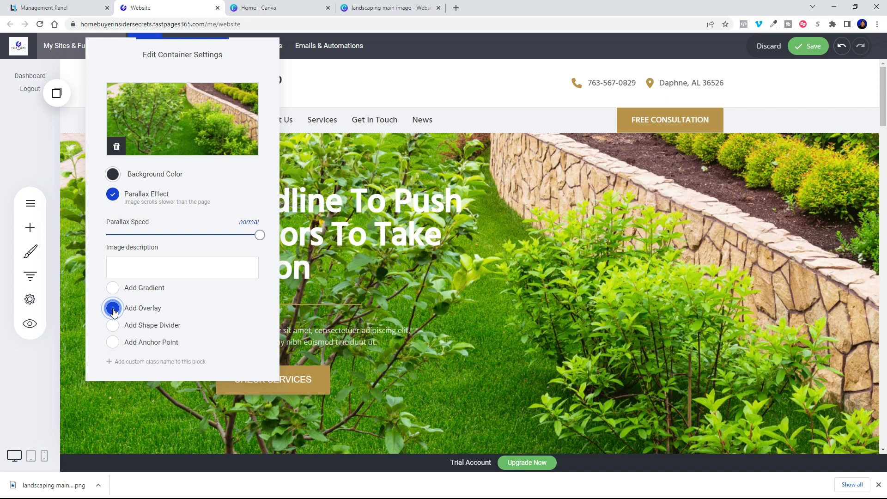
left_click(611, 242)
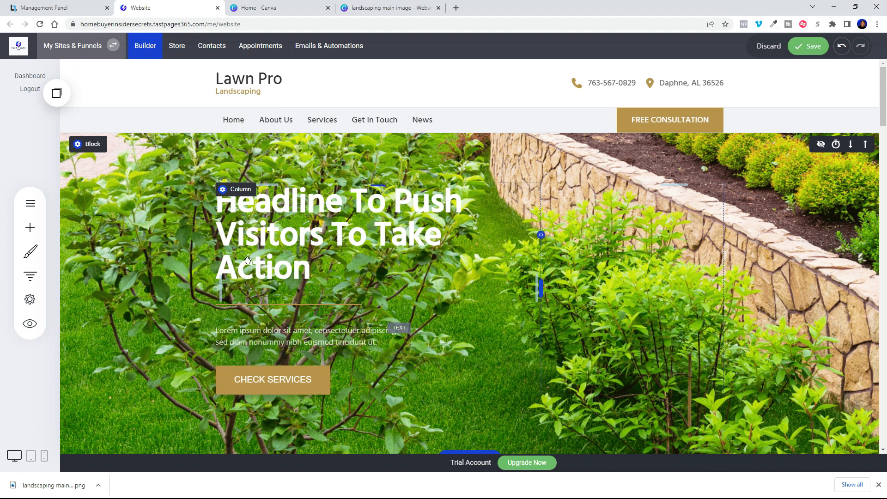
left_click(76, 143)
left_click(118, 309)
left_click(656, 289)
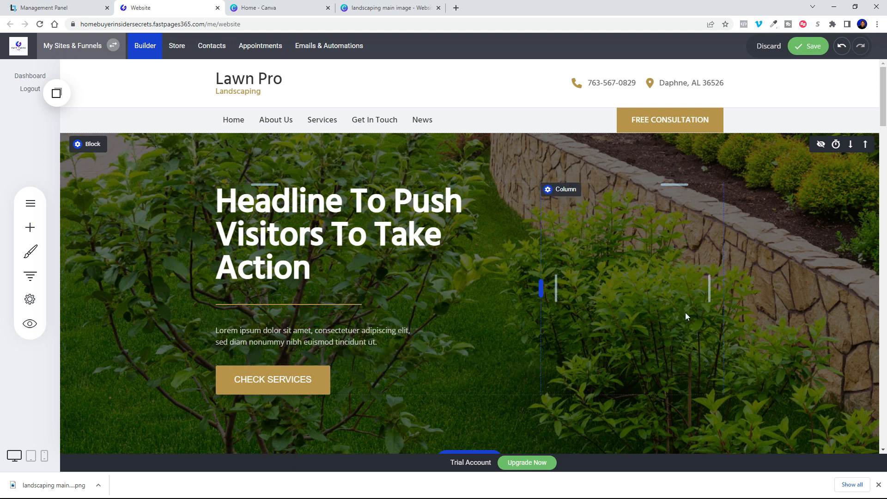
left_click(318, 262)
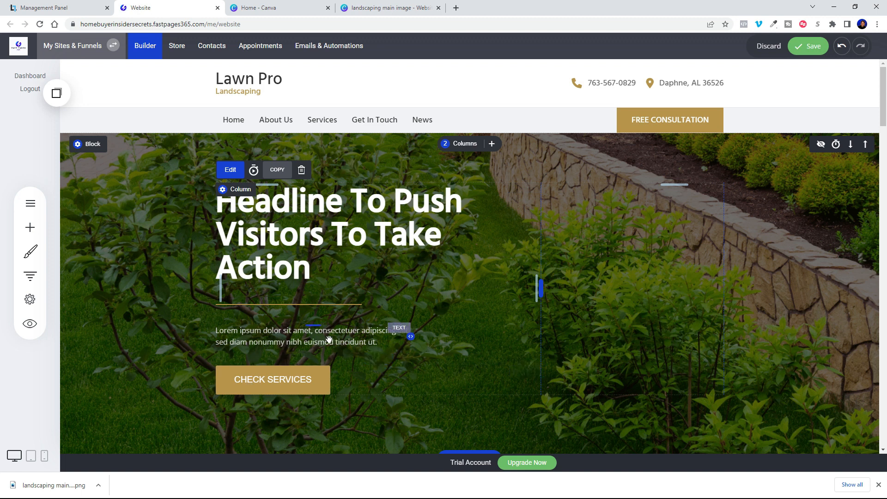
Step: Search Google for 'chat gpt' in a new tab and open ChatGPT
left_click(456, 8)
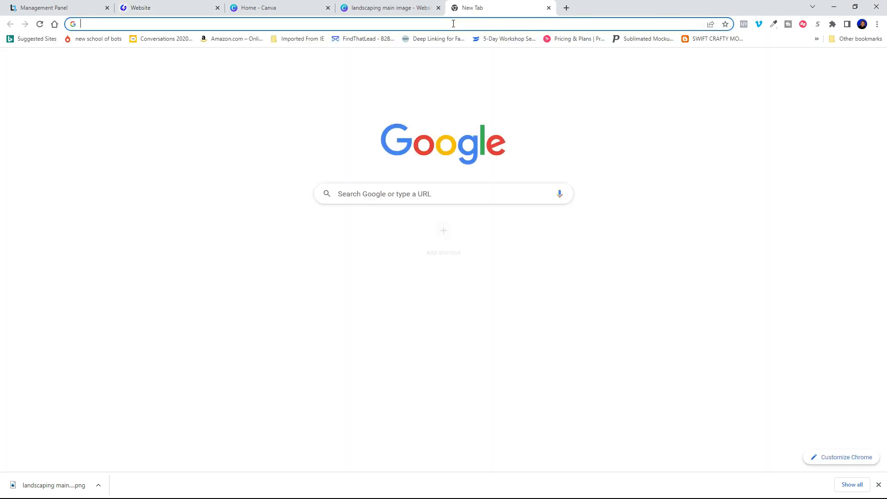
type("chat")
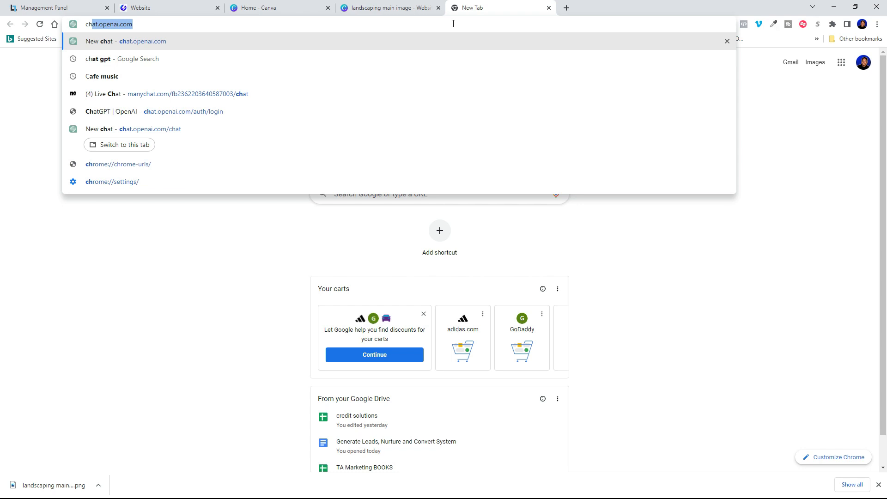
type(" gpt")
key("Return")
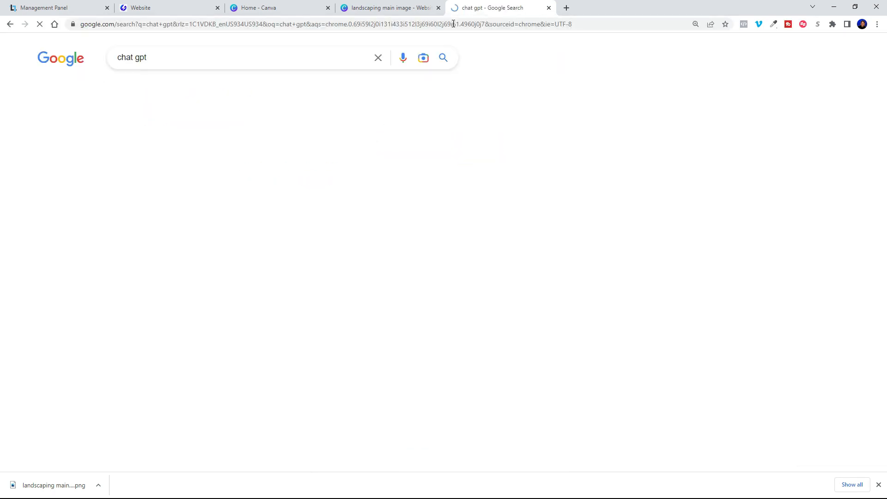
scroll(242, 310, "down", 10)
scroll(242, 309, "down", 5)
scroll(271, 361, "up", 15)
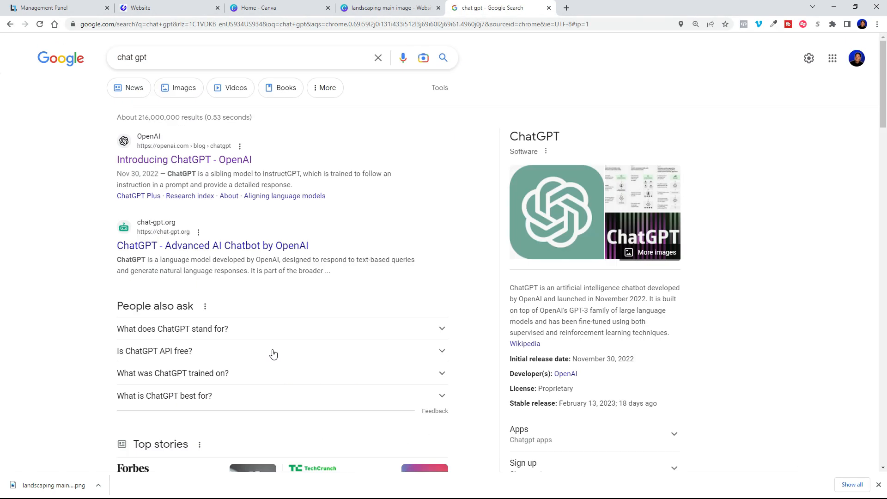
left_click(194, 160)
left_click(38, 321)
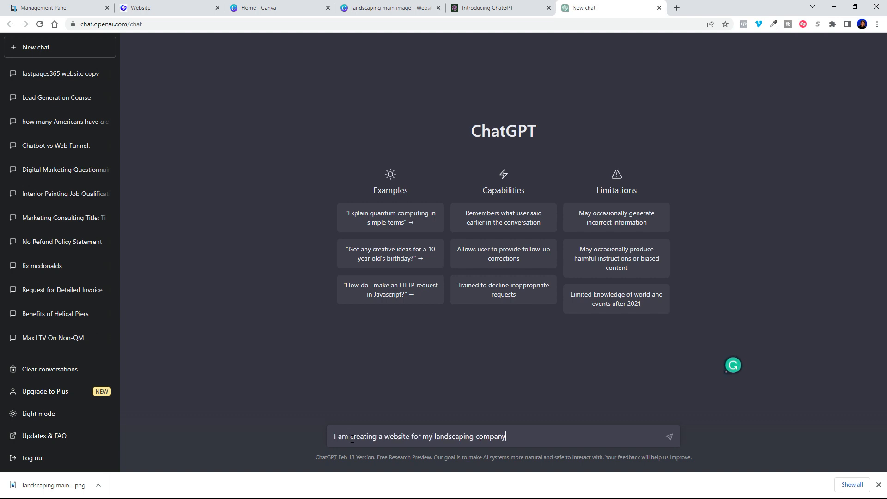
Step: Ask ChatGPT for a website headline plus 3 more examples, and select the second one
type("great website headline for me")
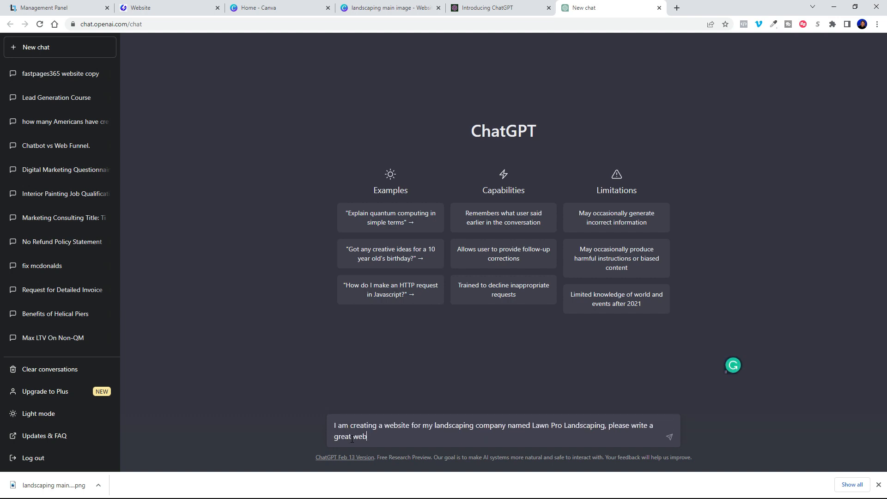
key("Return")
type("can you write 3 more examples")
key("Return")
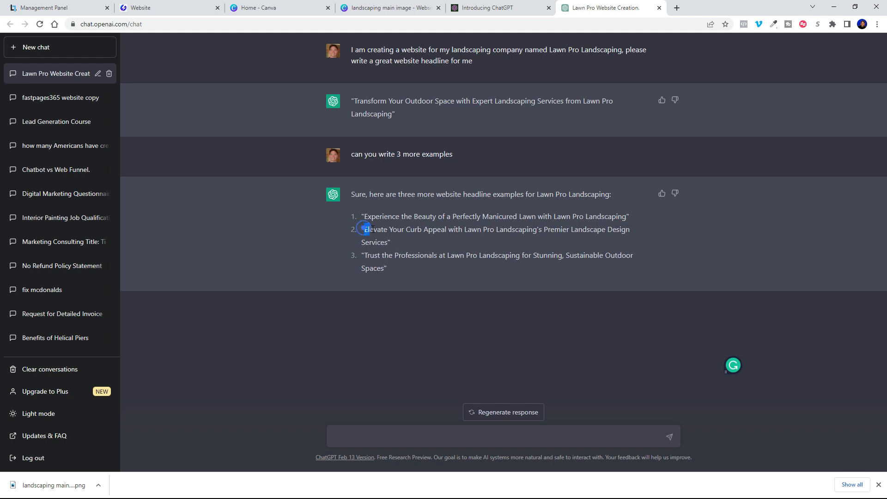
left_click_drag(382, 234, 388, 239)
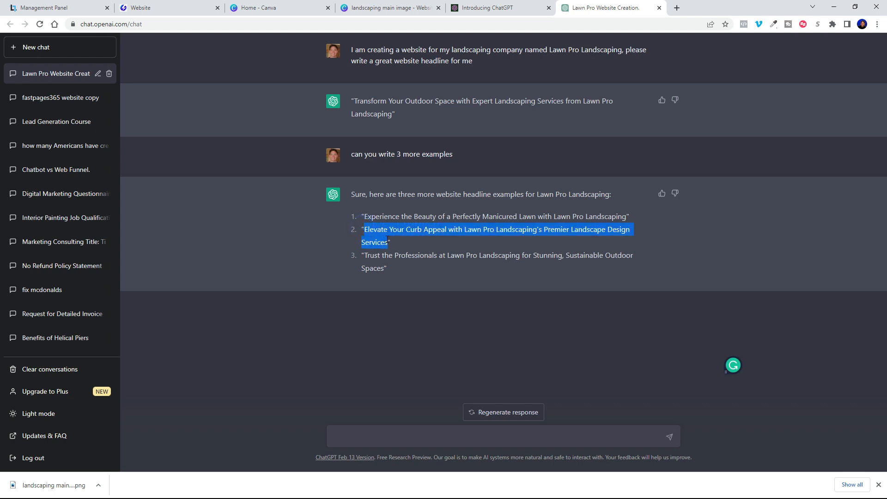
left_click(401, 242)
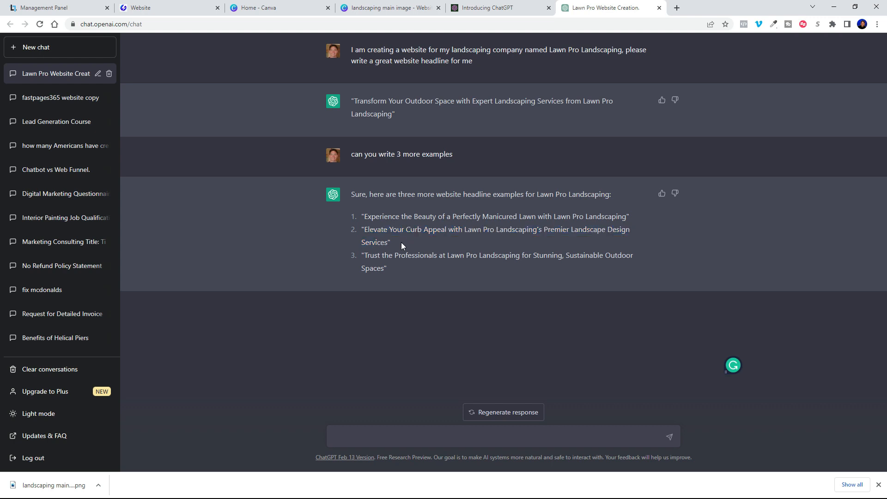
triple_click(400, 241)
key("ctrl+c")
Step: Replace the hero headline with the ChatGPT headline, pasted as plain text
left_click(166, 8)
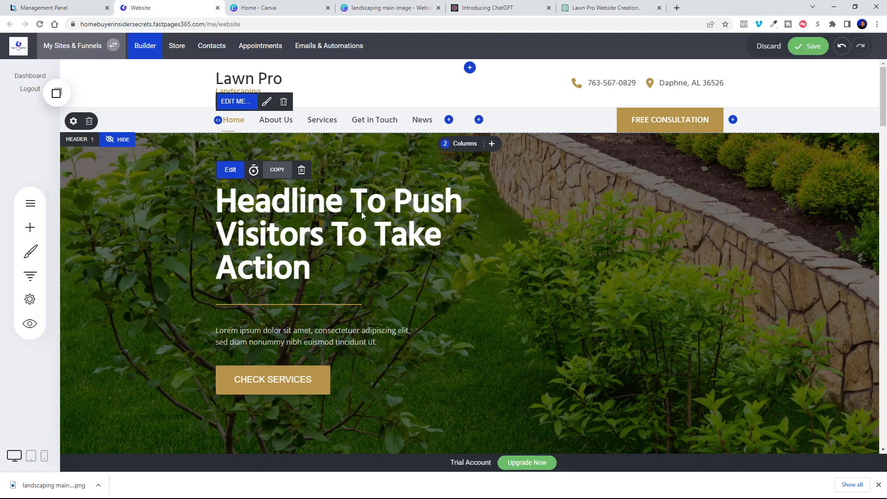
left_click(330, 276)
key("ctrl+a")
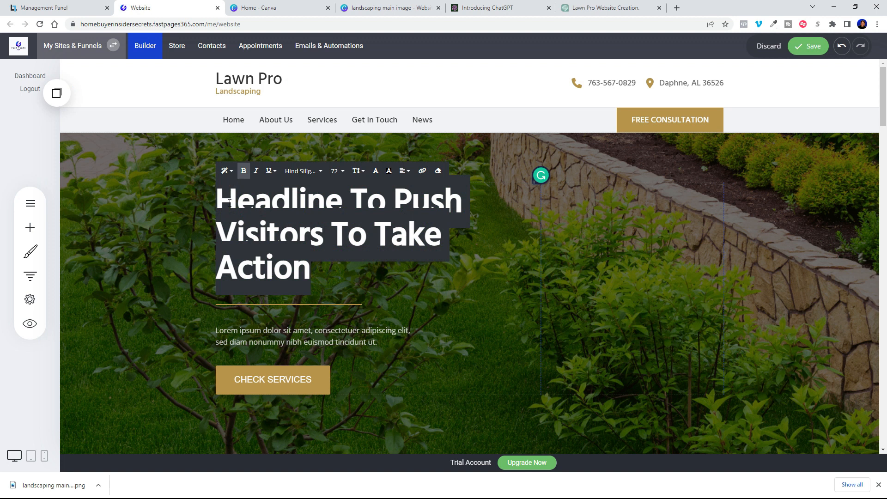
right_click(228, 198)
left_click(262, 253)
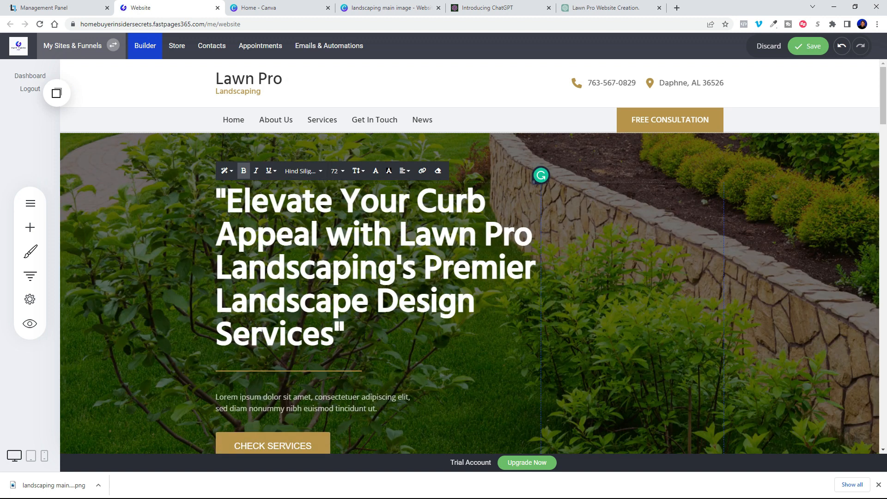
Step: Style the headline in Open Sans 60, delete its opening quote, and widen its column to about 81%
key("ctrl+a")
left_click(299, 172)
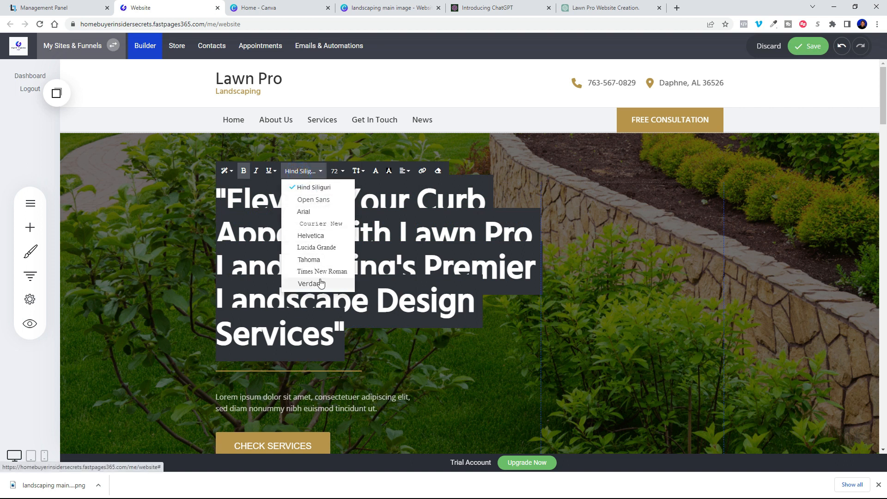
left_click(314, 200)
left_click(340, 171)
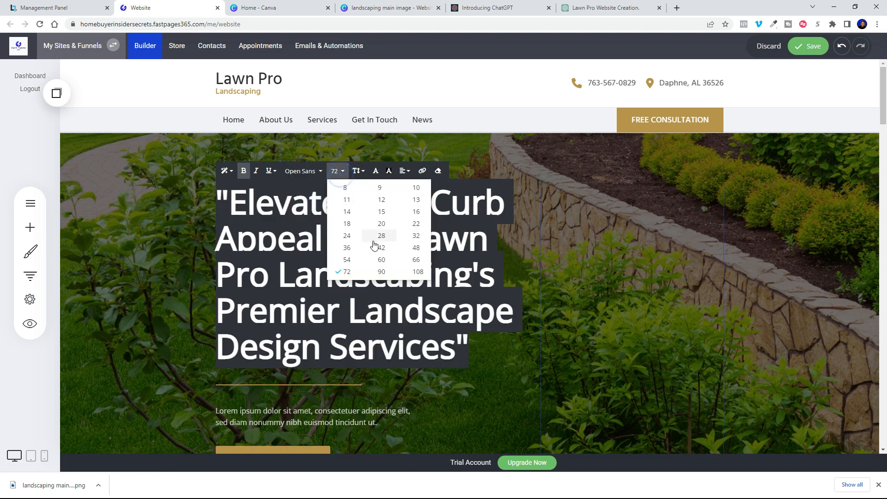
left_click(382, 260)
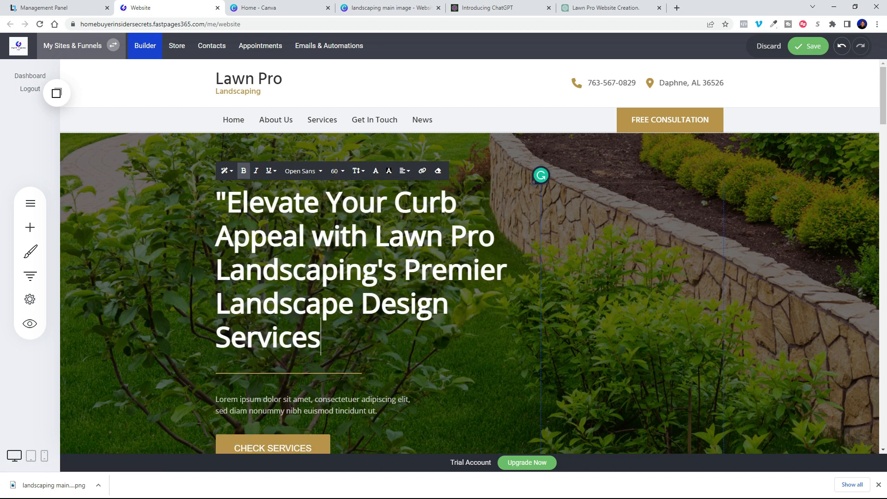
left_click(219, 199)
key("Delete")
left_click_drag(541, 321, 746, 306)
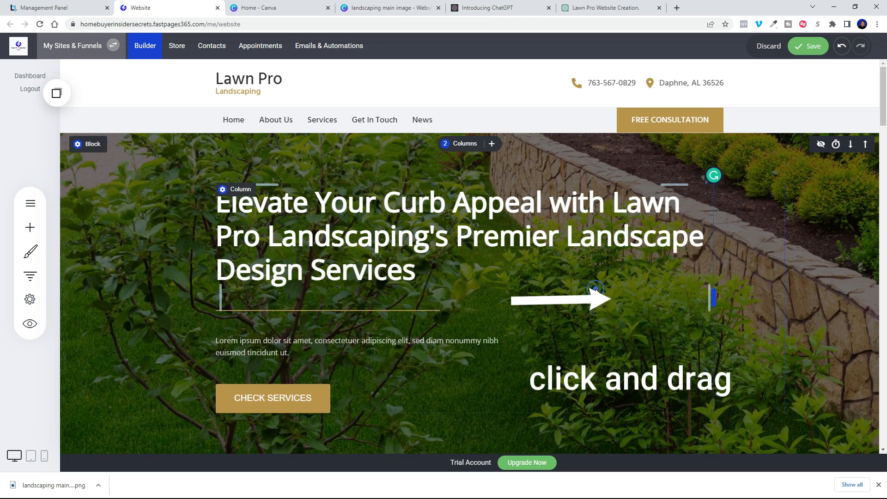
left_click(604, 11)
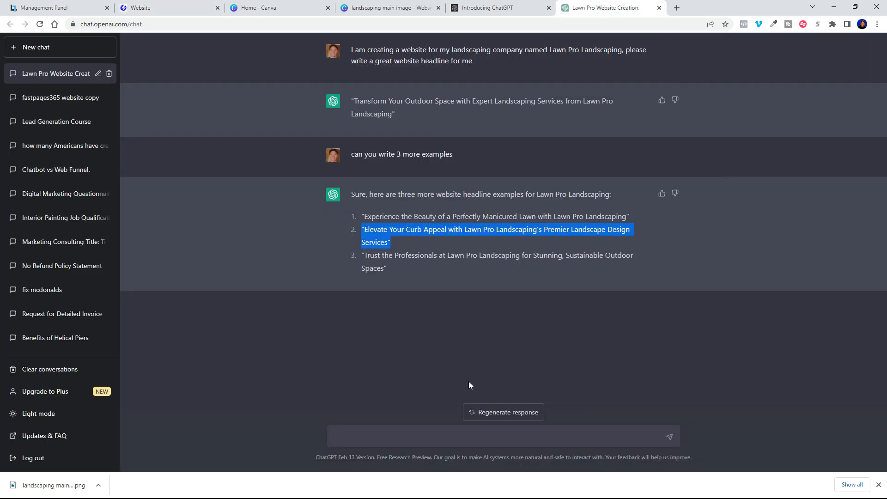
Step: Ask ChatGPT for tag lines to go with the curb-appeal headline
left_click(455, 437)
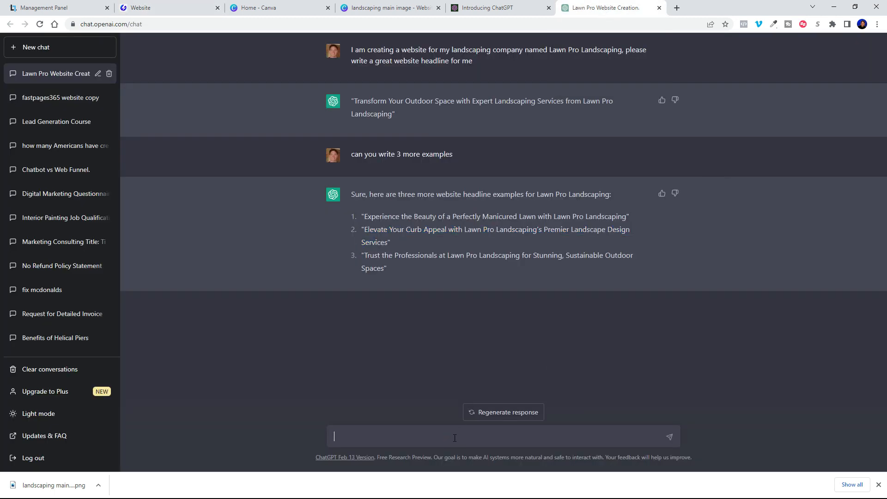
left_click_drag(364, 217, 387, 242)
key("ctrl+c")
left_click(464, 437)
key("ctrl+v")
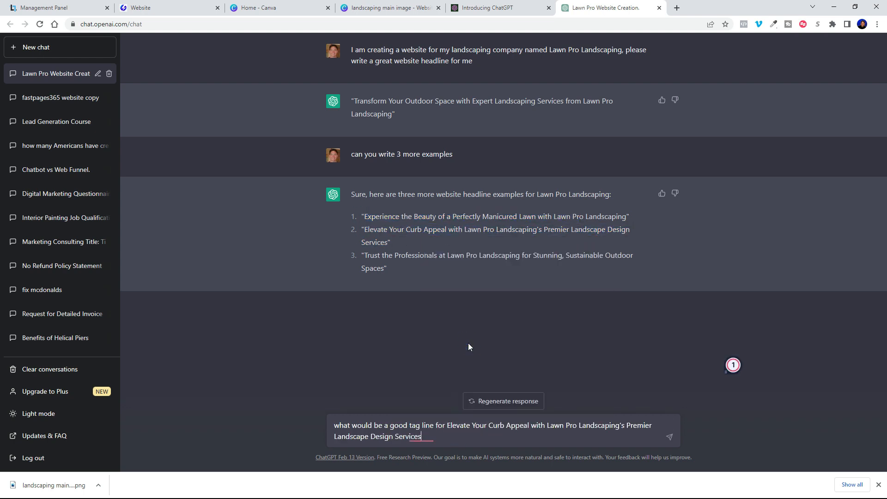
key("Return")
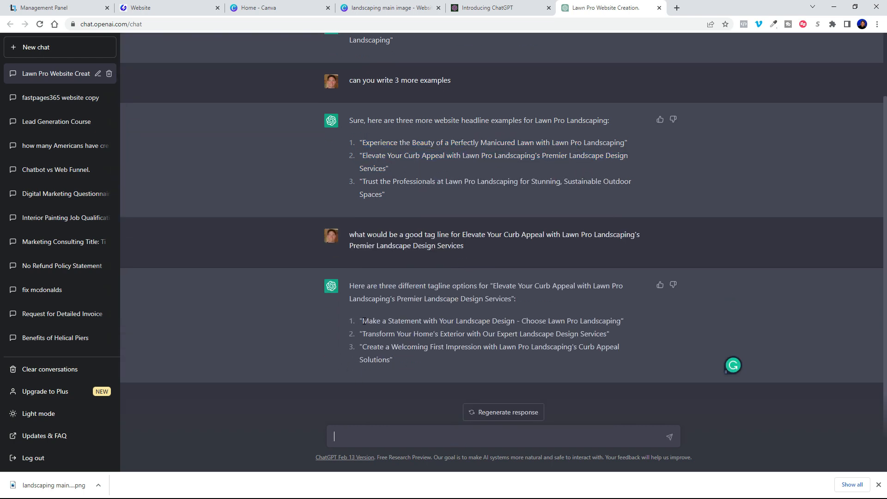
Step: Replace the hero's Lorem ipsum paragraph with 'Make a Statement with Your Landscape Design'
left_click_drag(371, 321, 610, 329)
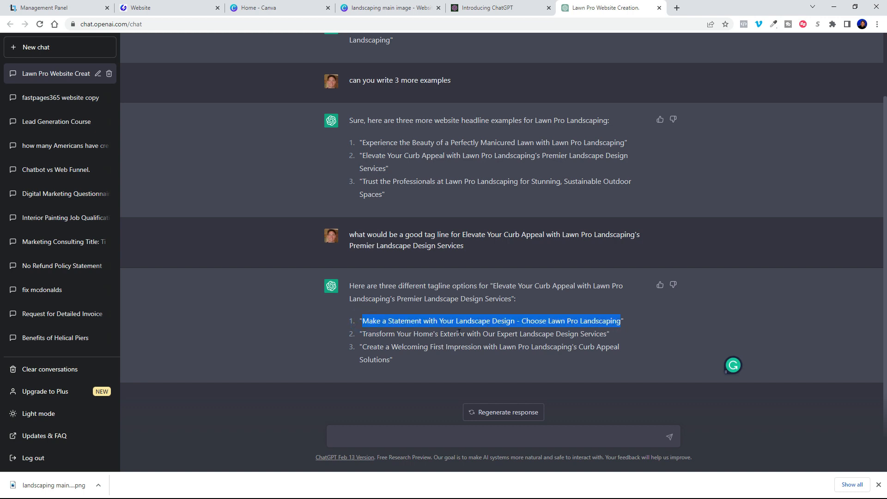
left_click(515, 322)
left_click_drag(515, 321, 363, 322)
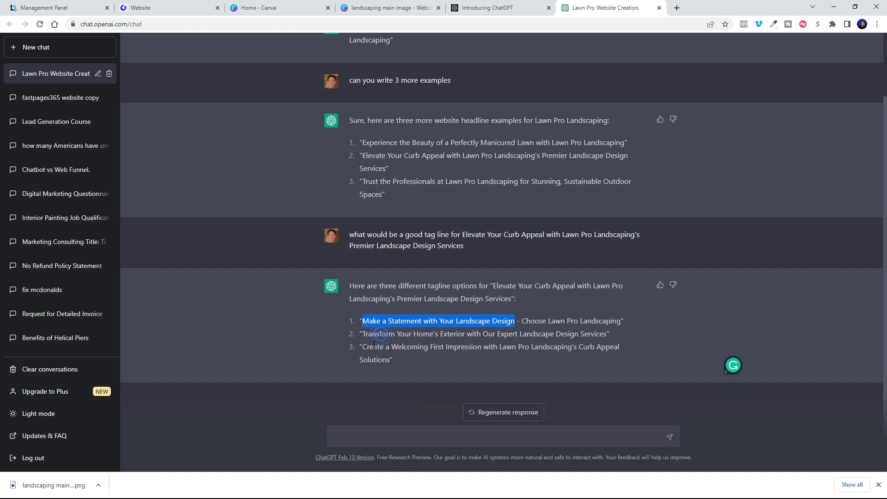
key("ctrl+c")
left_click(153, 8)
left_click(293, 353)
left_click_drag(293, 353, 212, 346)
right_click(226, 344)
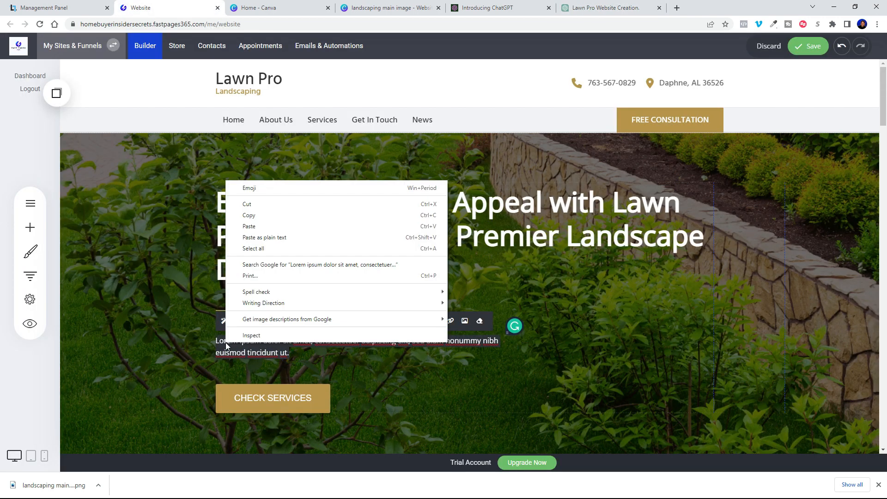
left_click(242, 225)
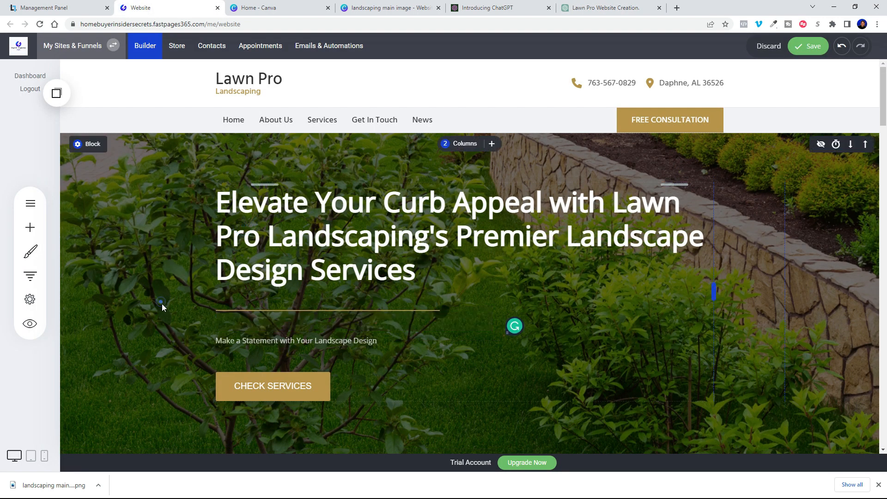
Step: Reduce the hero headline's font size to 48
left_click_drag(421, 269, 240, 215)
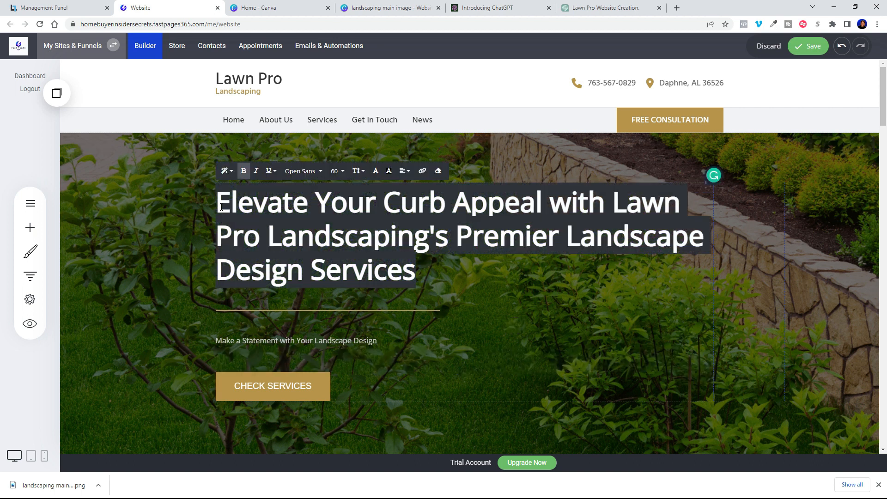
left_click(336, 171)
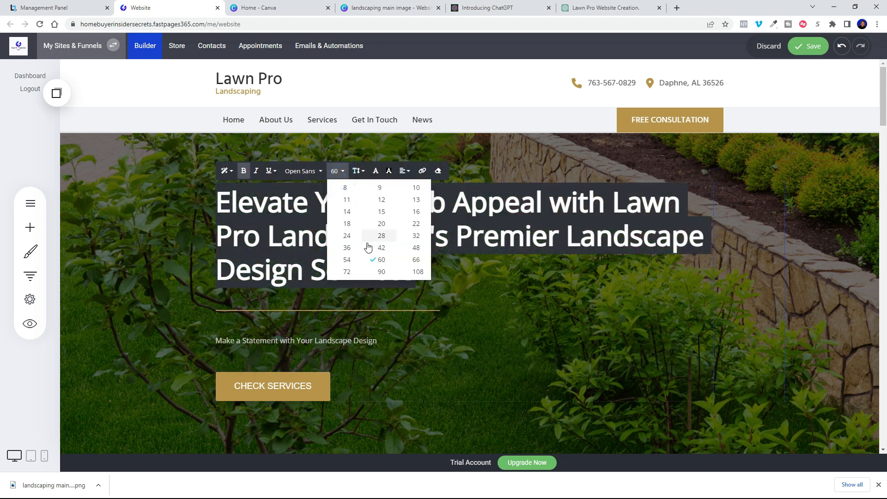
left_click(381, 247)
left_click(826, 291)
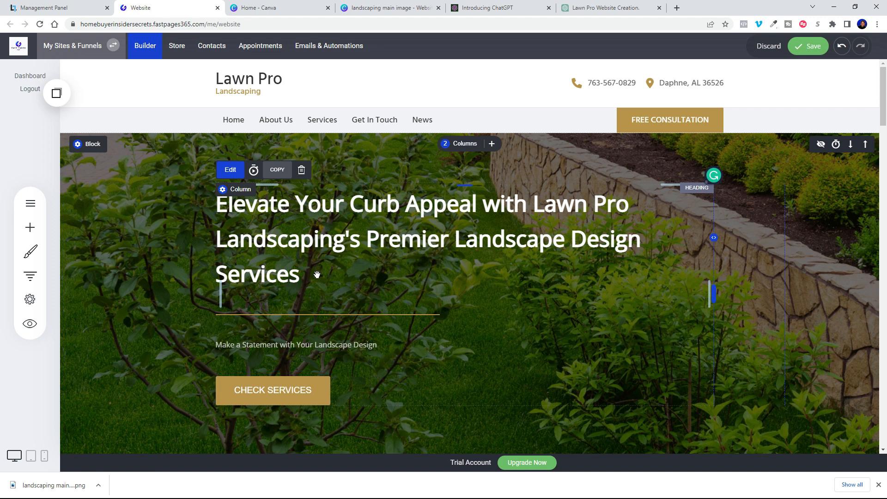
Step: Tighten the hero headline's line height step by step
left_click_drag(314, 281, 221, 213)
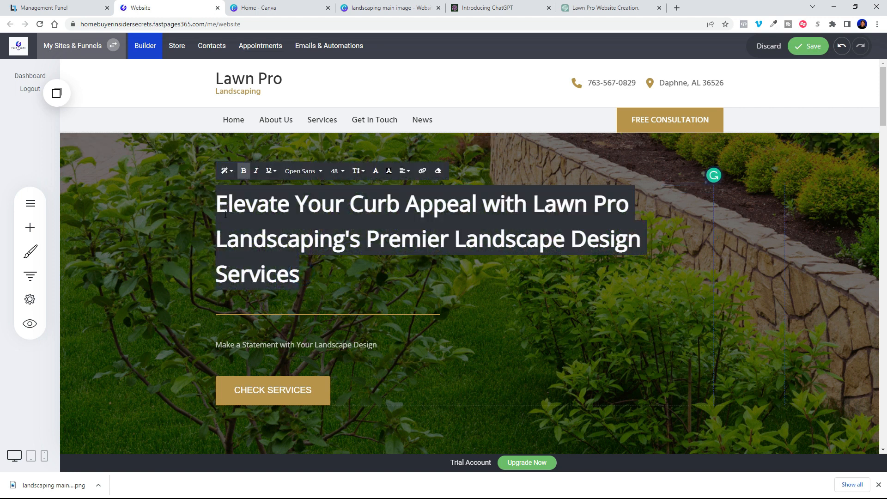
left_click(357, 171)
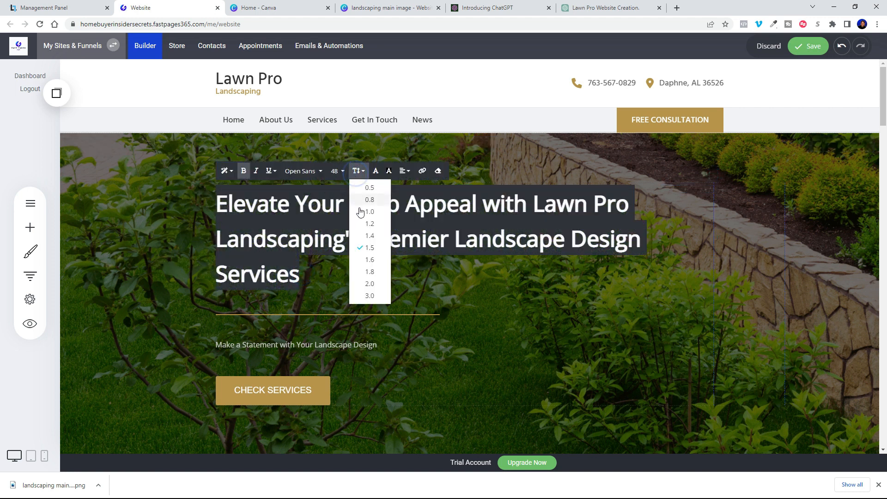
left_click(371, 234)
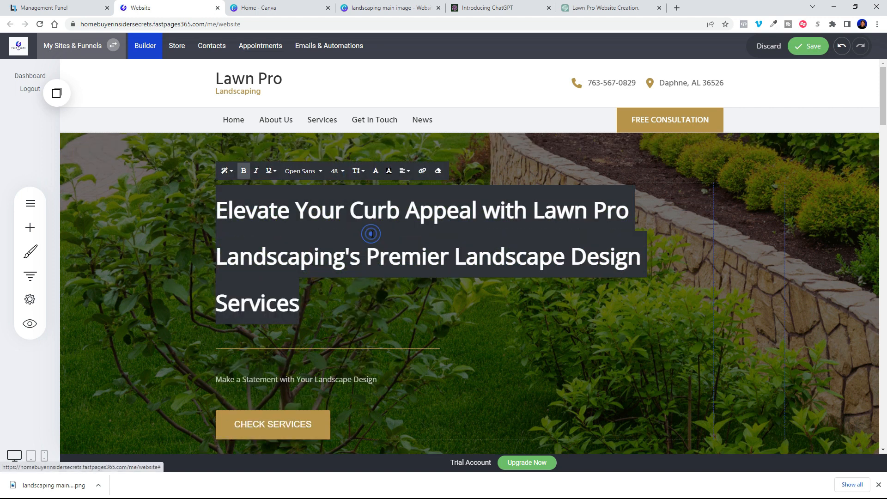
left_click(362, 174)
left_click(372, 223)
left_click(360, 174)
left_click(368, 207)
left_click(360, 174)
left_click(368, 200)
left_click(519, 303)
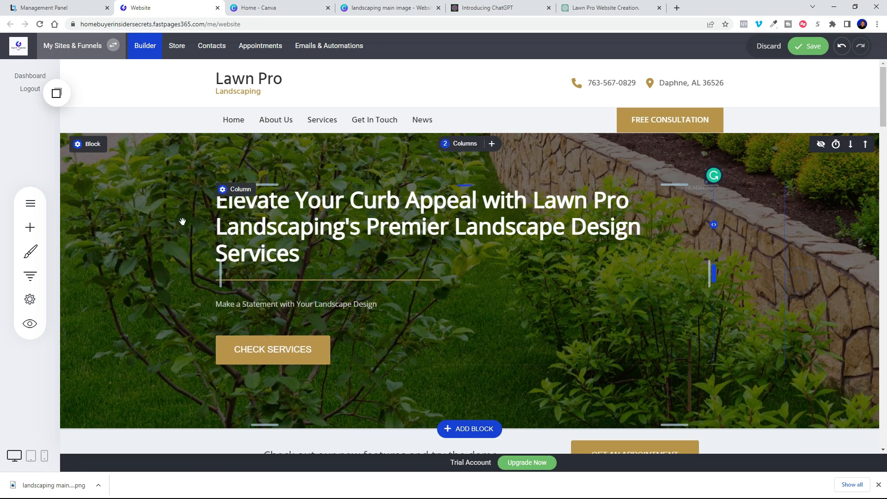
Step: Raise the hero's black overlay opacity from 0.56 to about 0.65
left_click(79, 144)
left_click(113, 328)
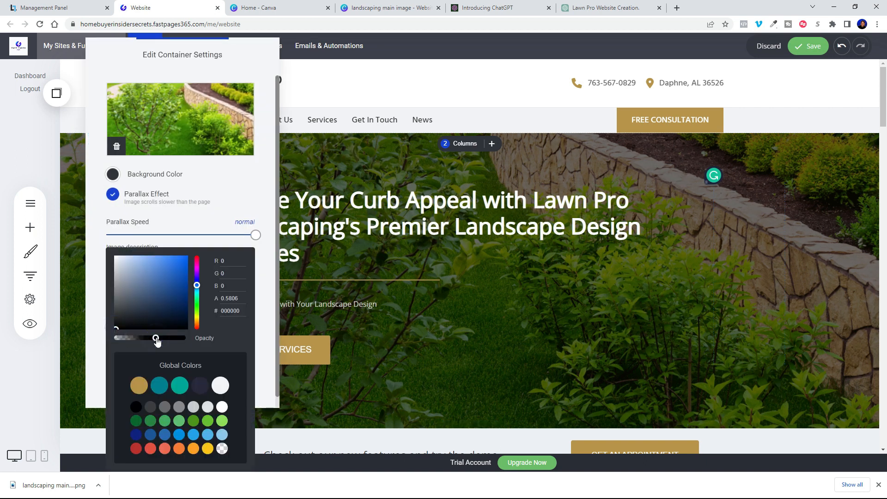
left_click(264, 310)
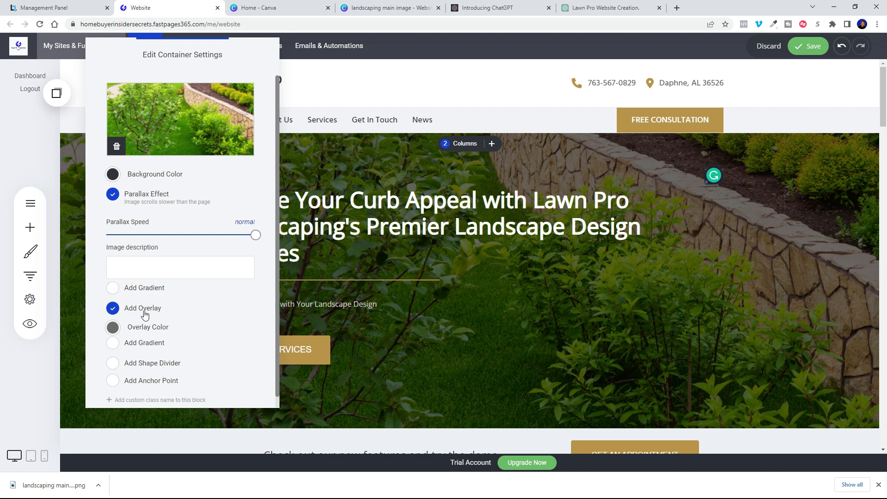
left_click(113, 329)
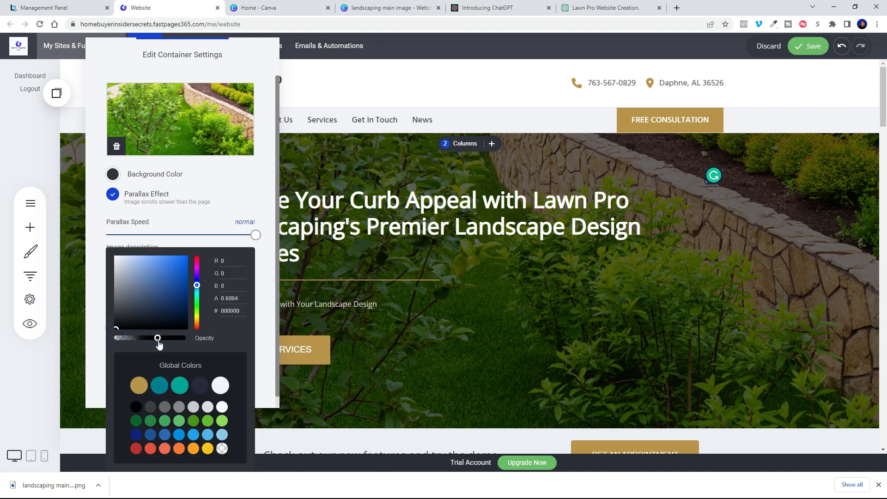
left_click(530, 355)
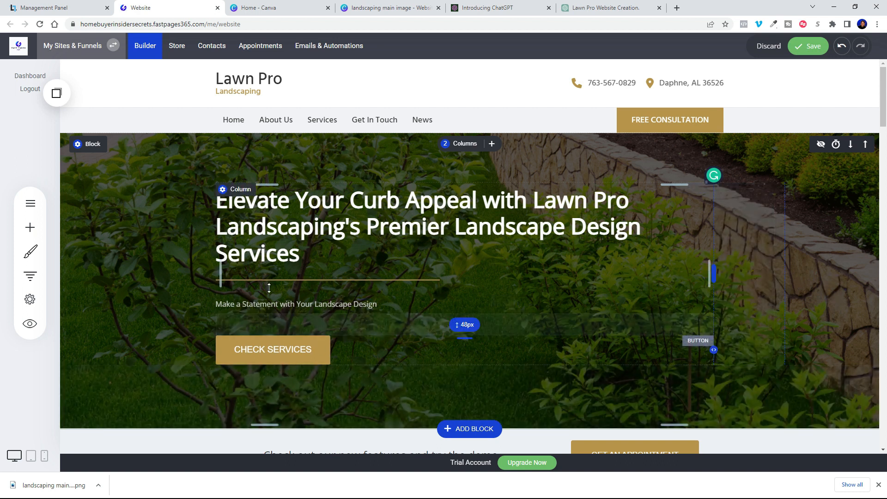
Step: Change the banner text above Our Services to 'REQUEST A FREE QUOTE'
scroll(819, 316, "down", 8)
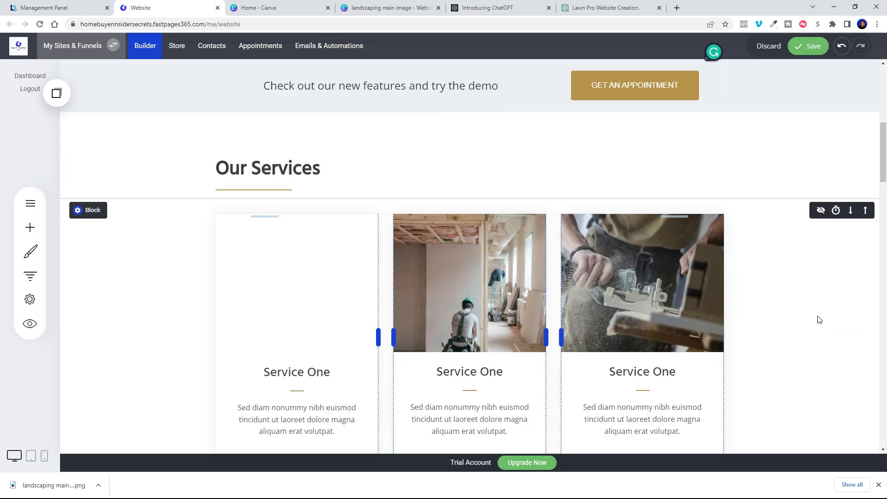
left_click(402, 87)
left_click_drag(498, 86, 262, 104)
type("REQUEQT A FREE QUOTE")
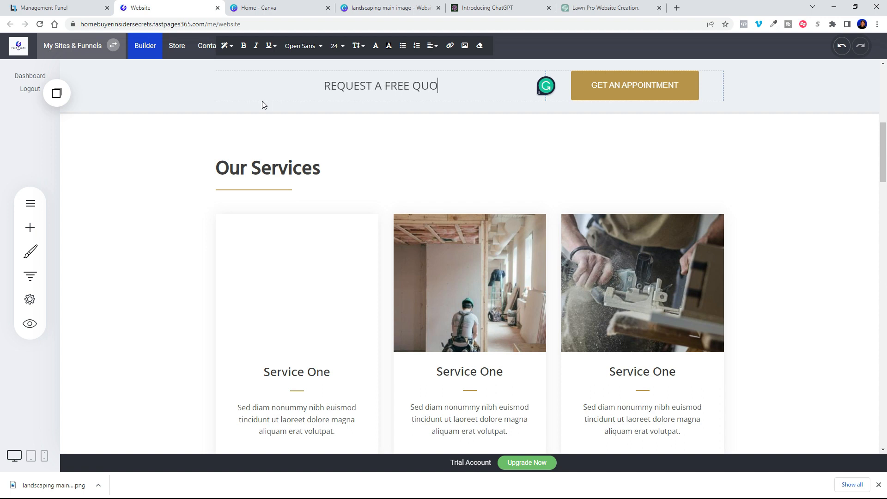
Step: Rename the three service card headings to Lawn Care, Planting and Landscaping
left_click(330, 372)
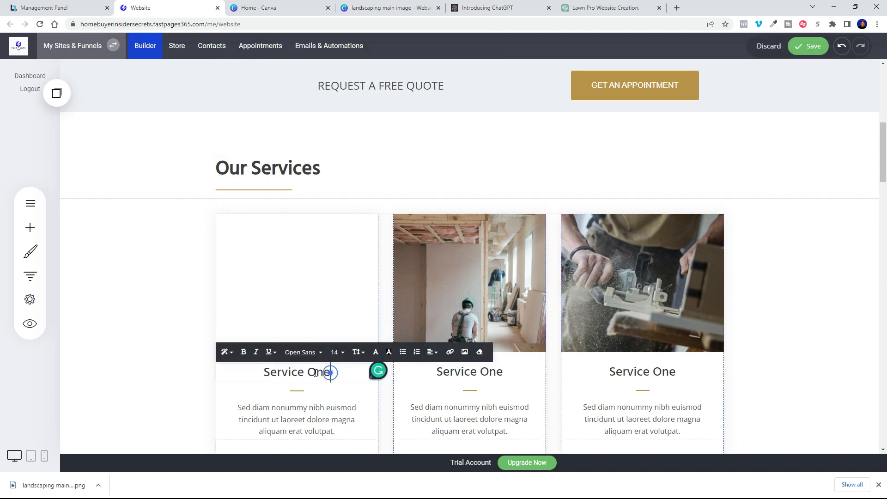
left_click_drag(329, 372, 245, 377)
type("Lawn Care")
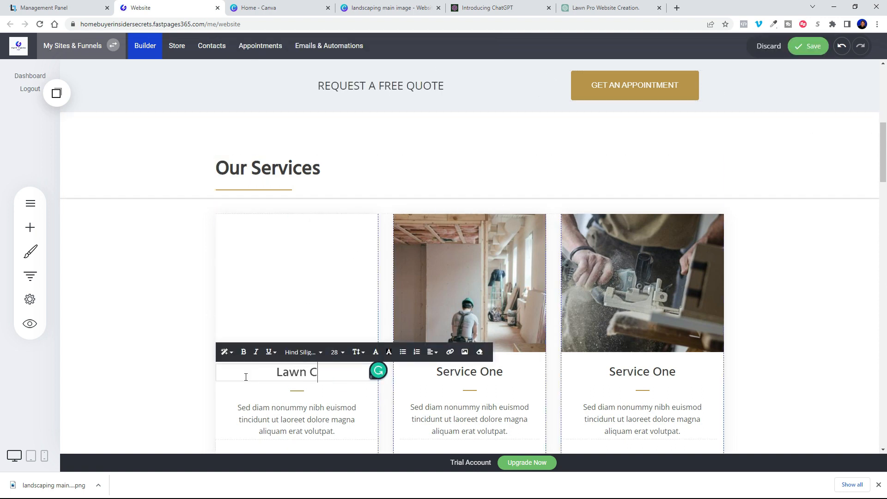
left_click(503, 372)
left_click_drag(503, 373, 436, 377)
type("Planting")
left_click(678, 372)
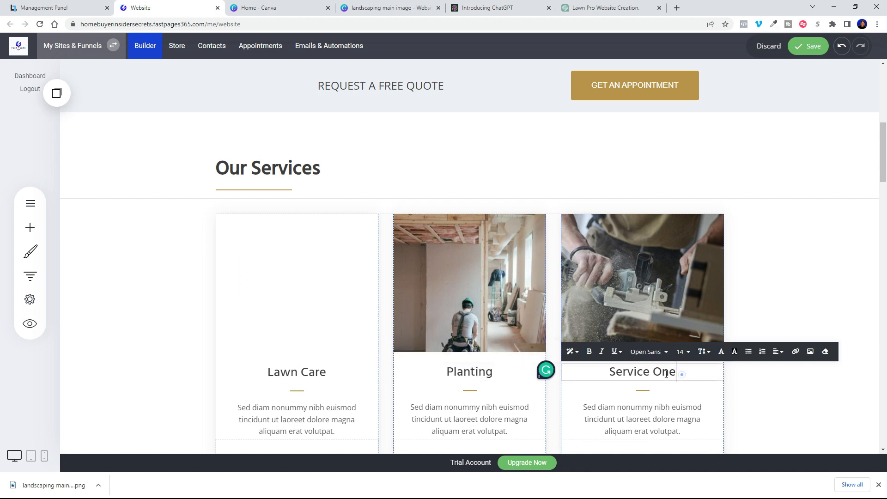
left_click_drag(677, 373, 608, 376)
type("Landscaping")
left_click(818, 401)
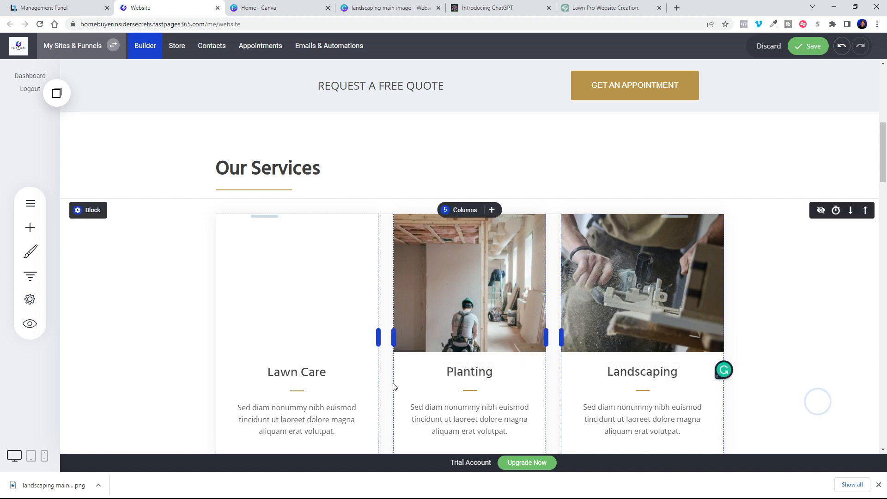
Step: In ChatGPT, write a request for a sentence praising the lawn care service
left_click(600, 7)
left_click(406, 439)
type("please write a sentence about how great our lawn care service is")
Step: Send the lawn-care request and copy the opening clause of ChatGPT's reply
key("Return")
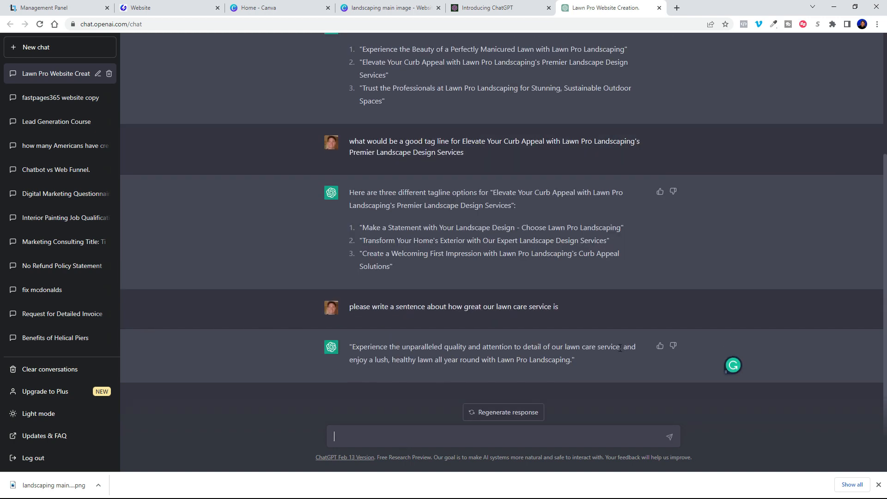
left_click_drag(620, 349, 374, 351)
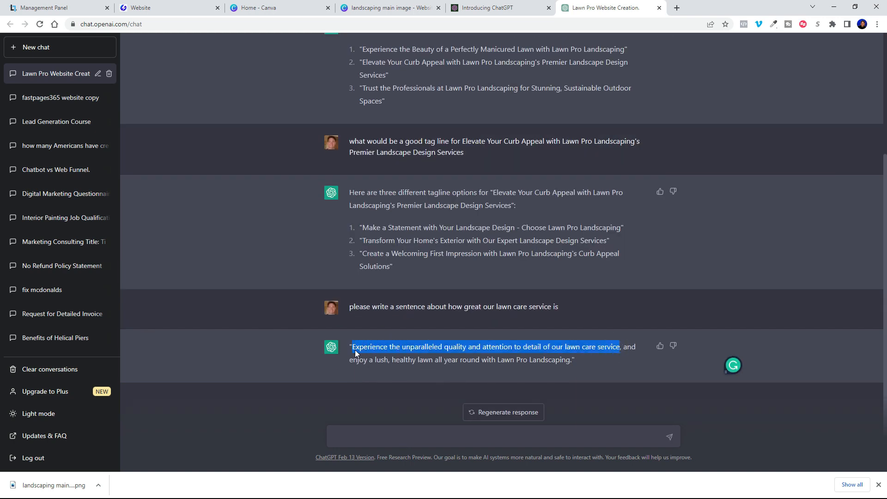
right_click(355, 354)
left_click(363, 359)
Step: Replace the Lawn Care card's placeholder paragraph with the copied lawn-care sentence
left_click(157, 8)
left_click(318, 427)
left_click_drag(335, 430, 237, 407)
right_click(266, 410)
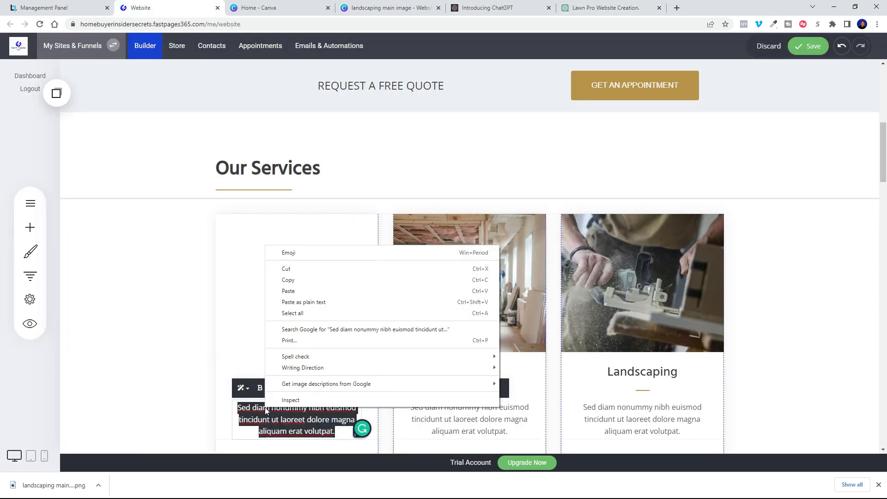
left_click(307, 291)
left_click(141, 325)
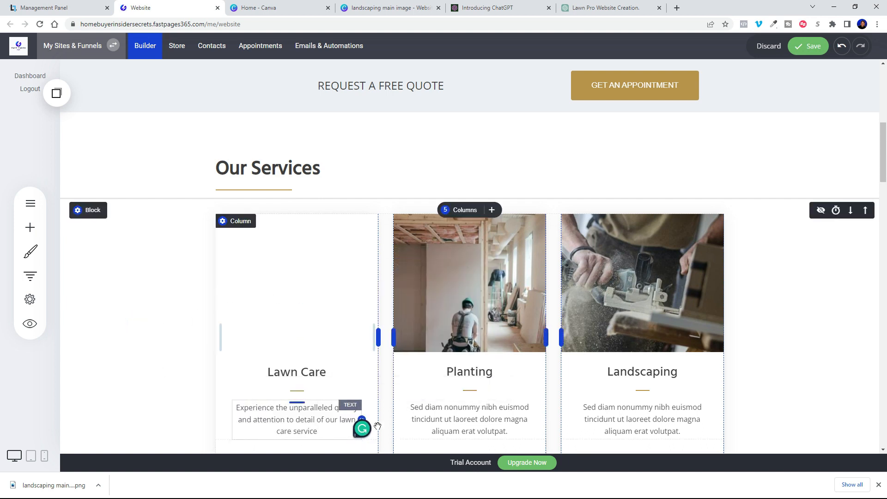
left_click(596, 8)
Step: Request a planting-services sentence from ChatGPT and copy the first clause of its reply
left_click(409, 442)
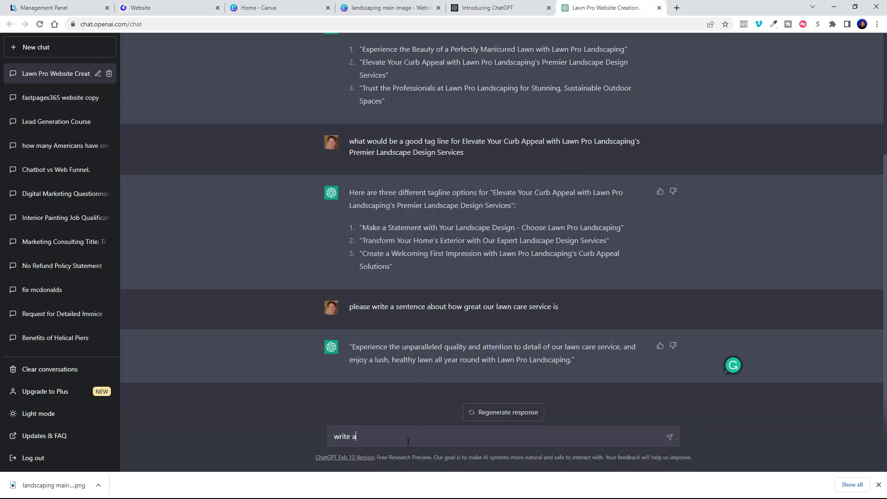
type("are")
key("Return")
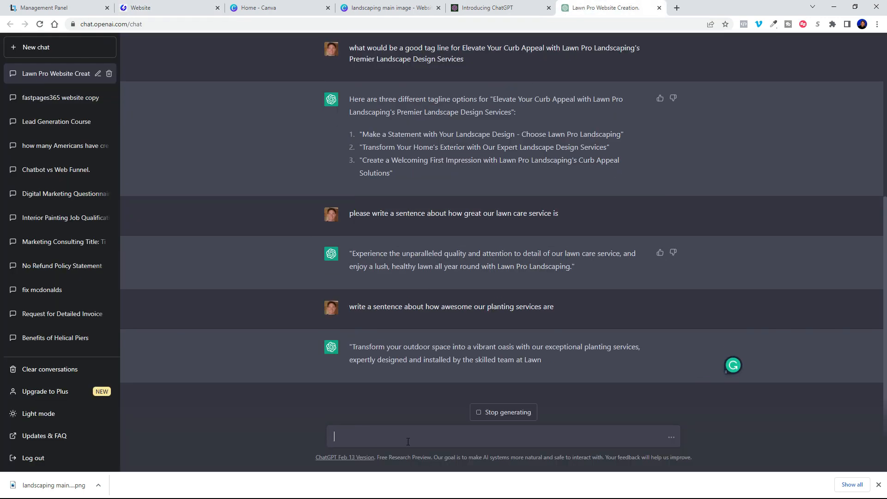
left_click_drag(639, 347, 353, 347)
left_click(618, 372)
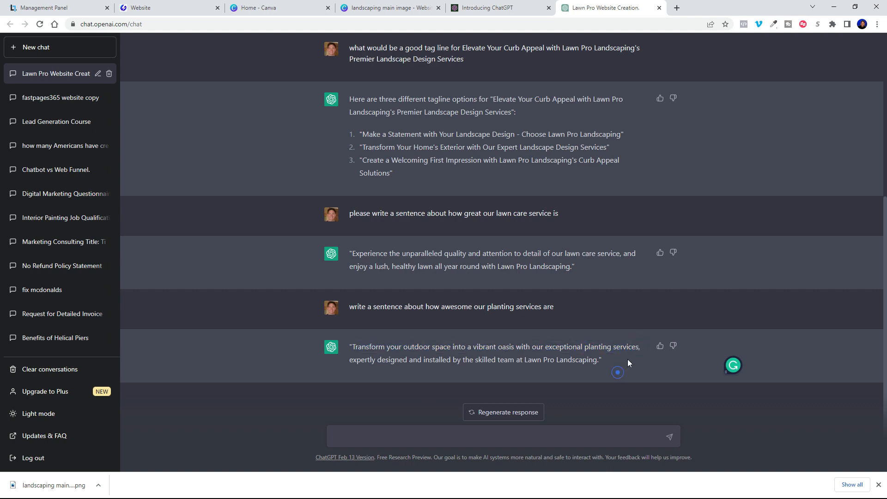
left_click_drag(639, 347, 354, 347)
right_click(360, 346)
left_click(377, 352)
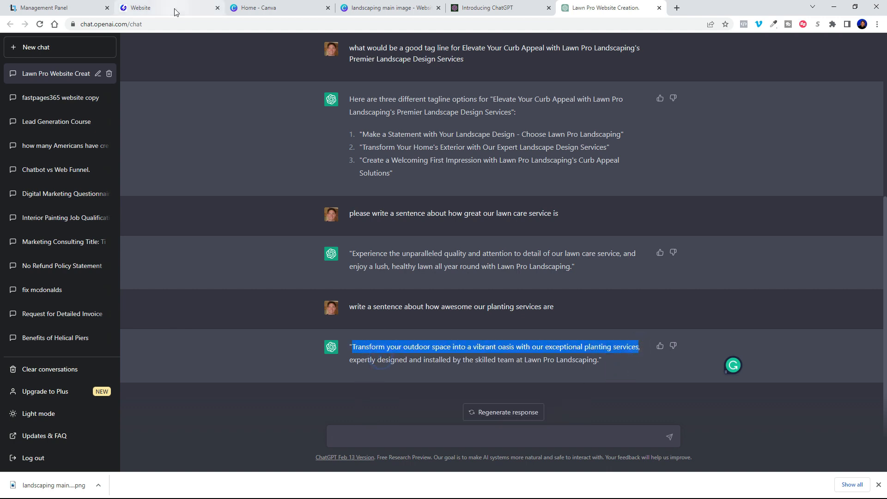
Step: Paste the copied planting clause over the Planting card's placeholder description
left_click(171, 8)
left_click(493, 424)
left_click(505, 431)
left_click_drag(516, 432, 422, 410)
right_click(425, 410)
left_click_drag(509, 433, 411, 409)
right_click(430, 410)
left_click(440, 292)
left_click(820, 304)
Step: Ask ChatGPT for a sentence about our fantastic landscaping services, have it shortened, and select the result
left_click(605, 7)
left_click(422, 436)
type("write a sentence about our f")
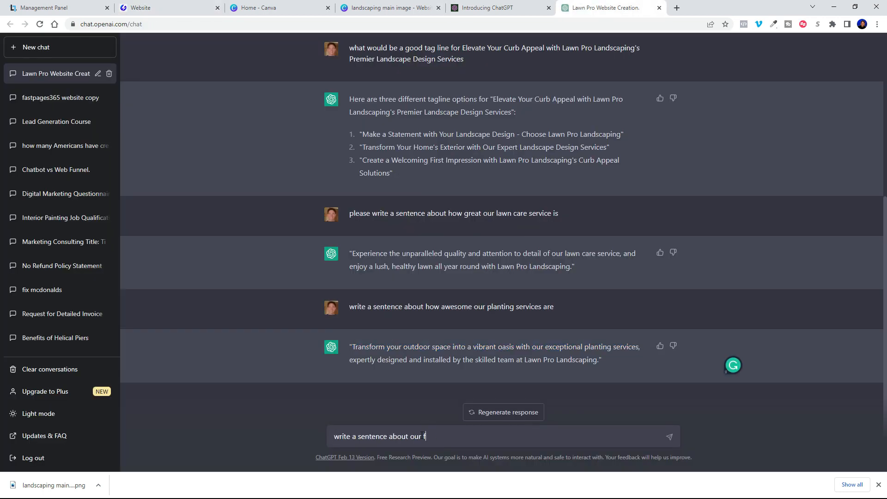
type("antastic landscaping services")
key("Return")
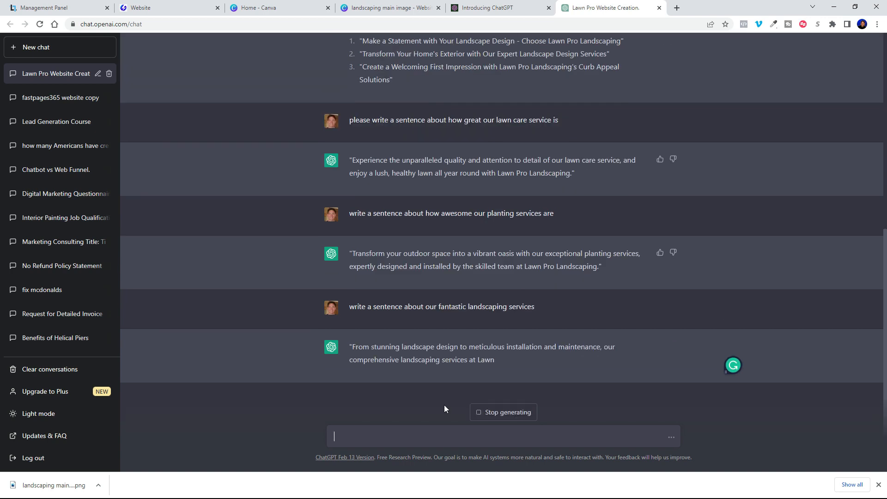
type("can you shorten the above statement")
key("Return")
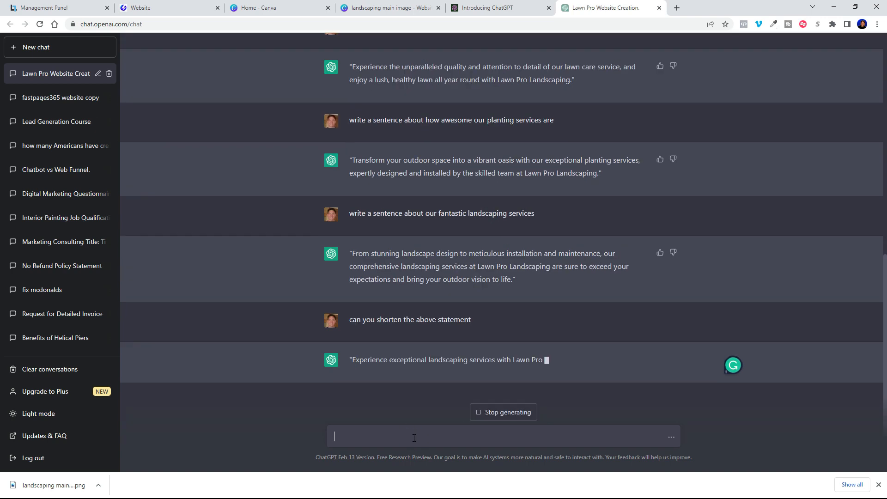
left_click_drag(348, 347, 515, 359)
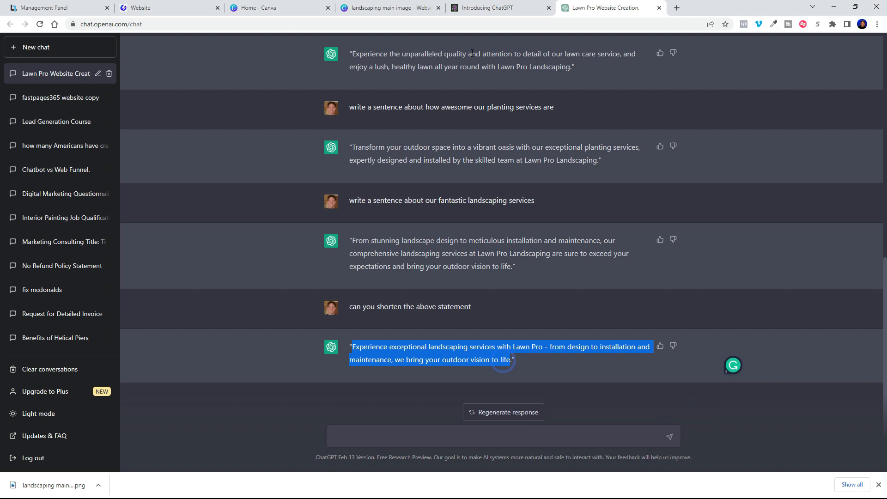
Step: Paste the shortened sentence into the Landscaping card so it begins 'From design to installation and maintenance'
left_click(167, 8)
left_click(860, 46)
left_click(688, 434)
left_click_drag(689, 434, 585, 408)
right_click(586, 410)
left_click(614, 295)
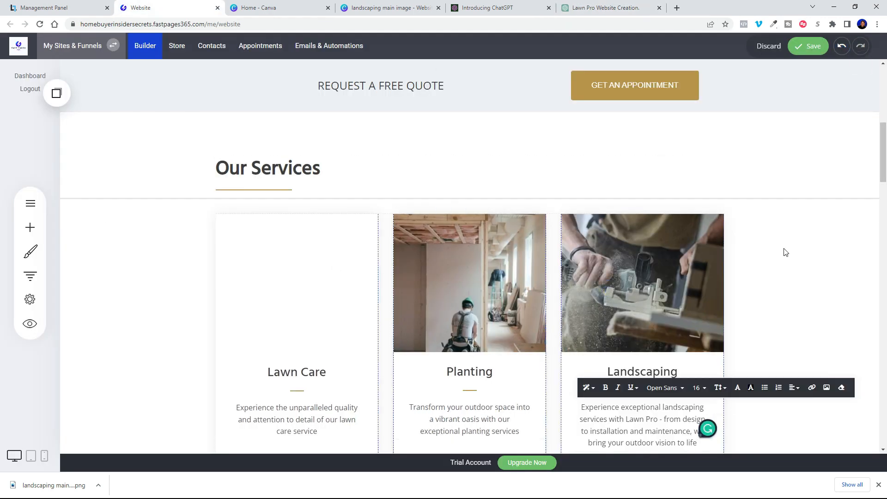
scroll(784, 251, "down", 3)
left_click(636, 311)
left_click_drag(707, 317, 827, 324)
left_click_drag(671, 296, 580, 283)
type("F")
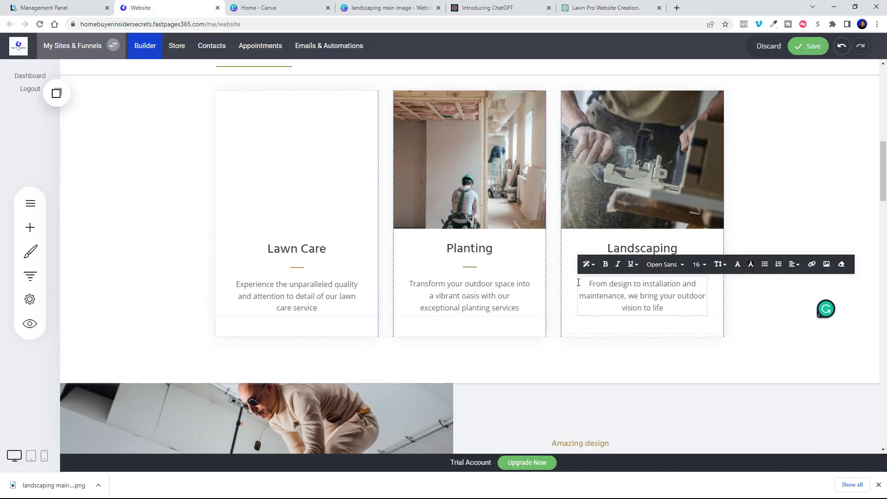
Step: Save the page with the updated Landscaping description
left_click(798, 52)
scroll(825, 262, "up", 7)
scroll(825, 262, "down", 7)
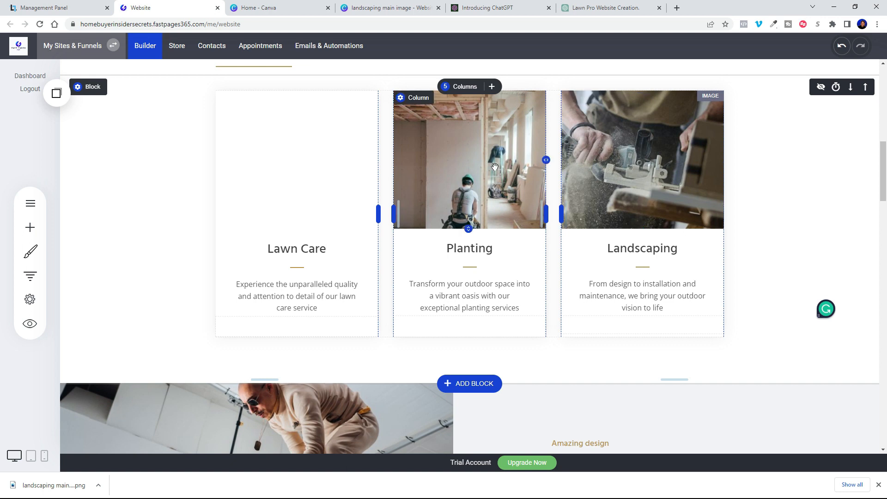
Step: Create a new 1000 × 1000 px custom-size design in Canva
left_click(363, 8)
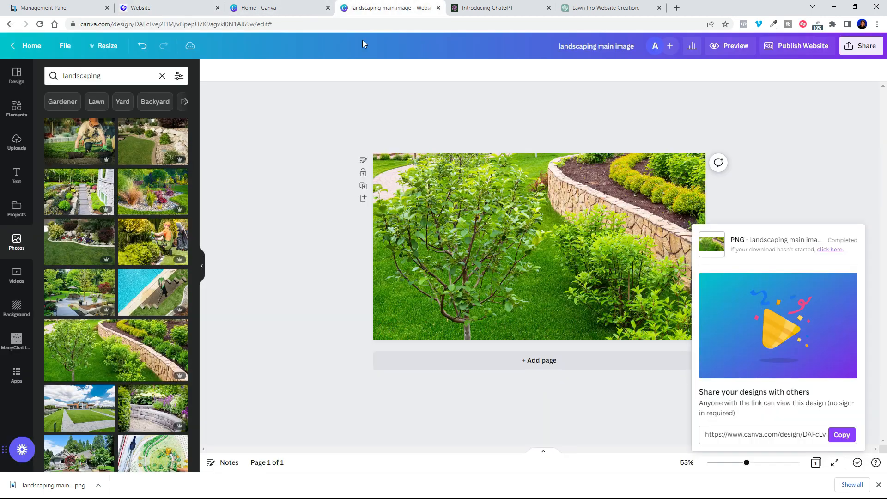
left_click(29, 48)
left_click(804, 127)
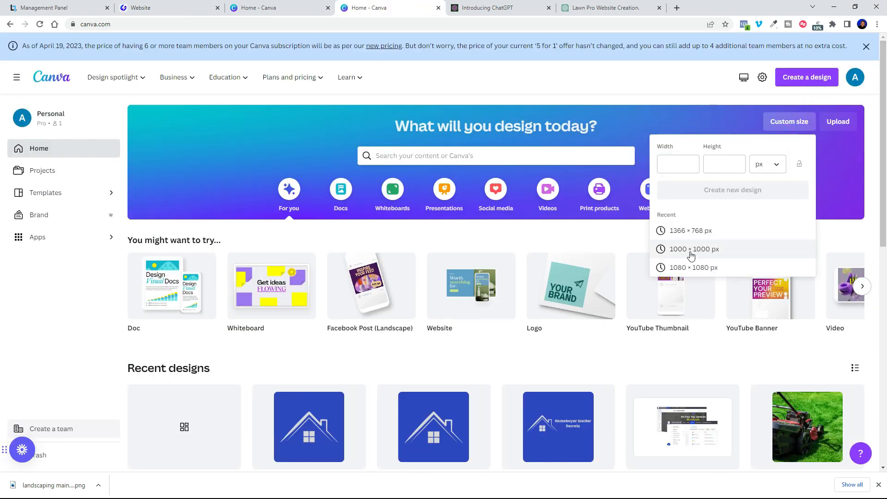
left_click(691, 251)
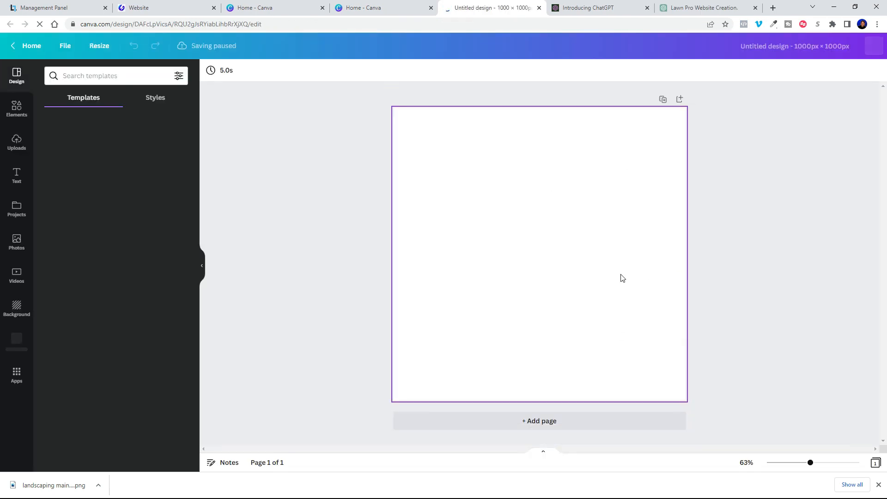
left_click(189, 6)
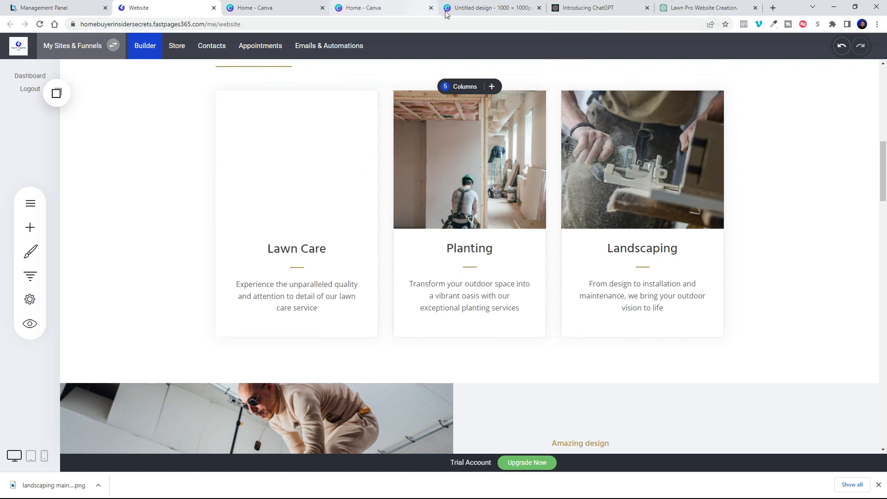
left_click(490, 8)
Step: Search stock photos for 'lawn maintenance' and add the photo of a man mowing a lawn
left_click(17, 242)
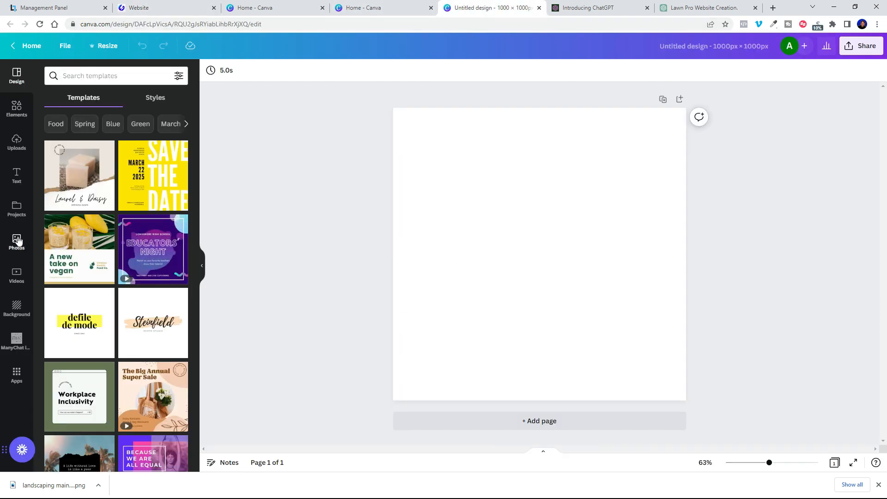
left_click(102, 76)
type("l")
key("BackSpace")
type("ntenance")
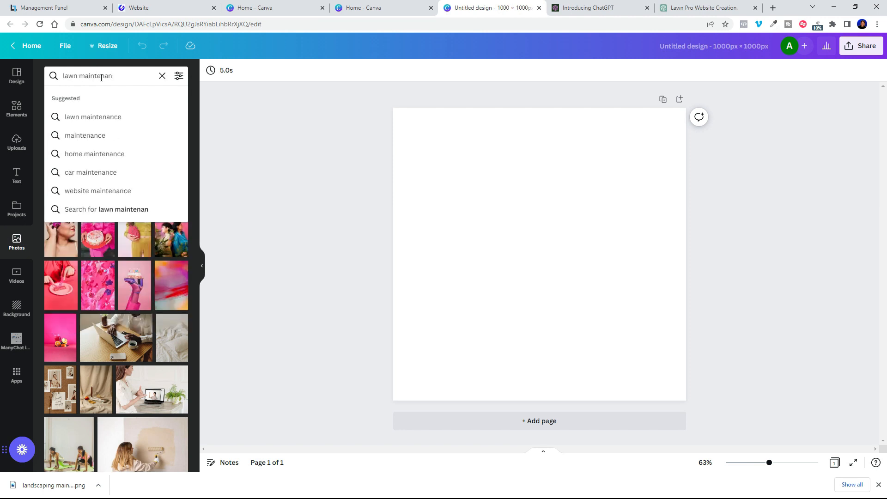
key("Return")
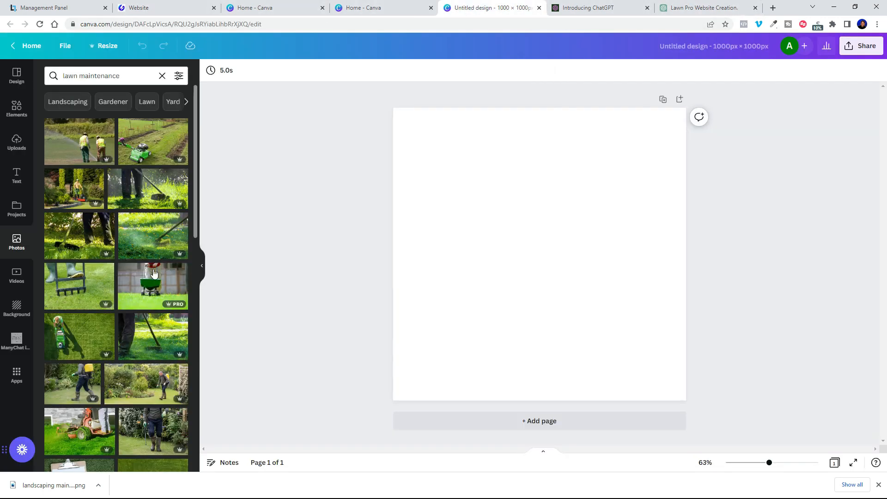
scroll(154, 273, "down", 10)
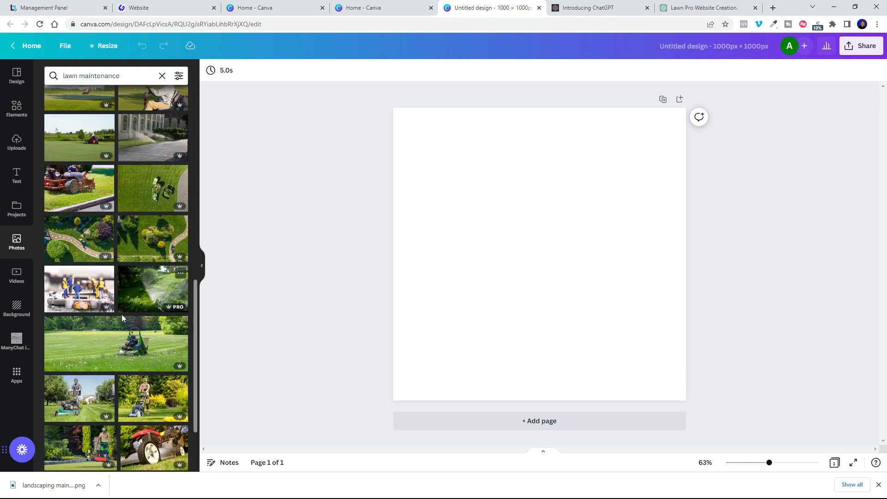
left_click(153, 398)
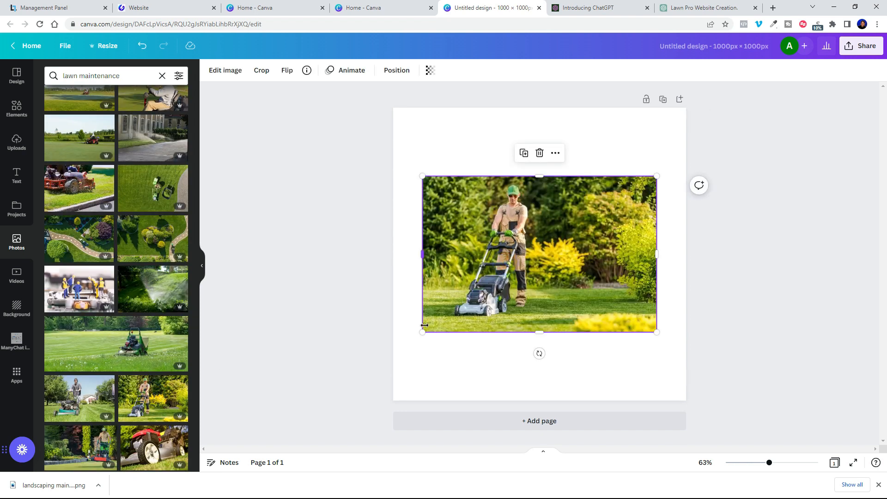
Step: Enlarge and shift the mowing photo so it fills the square canvas
left_click_drag(410, 342, 321, 401)
left_click_drag(656, 175, 774, 134)
left_click_drag(551, 217, 618, 218)
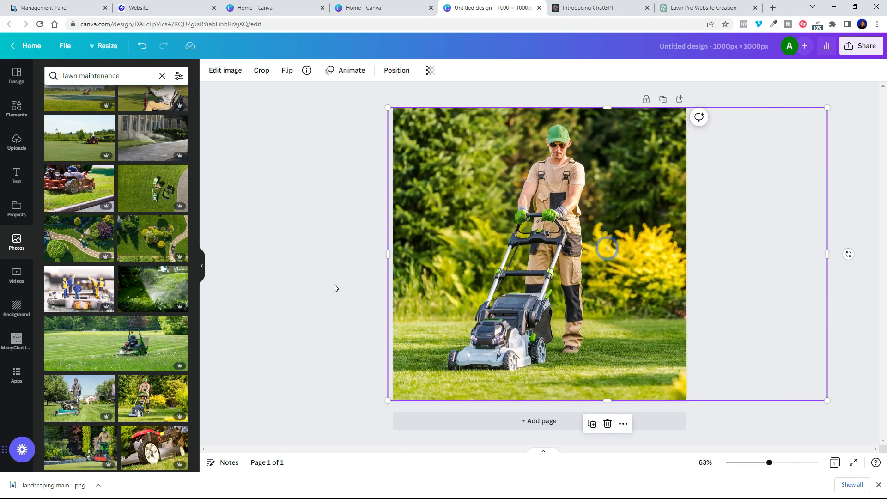
left_click(862, 225)
Step: Rename the design to 'lawn maintenance'
left_click(674, 48)
type("maintenance")
left_click(781, 96)
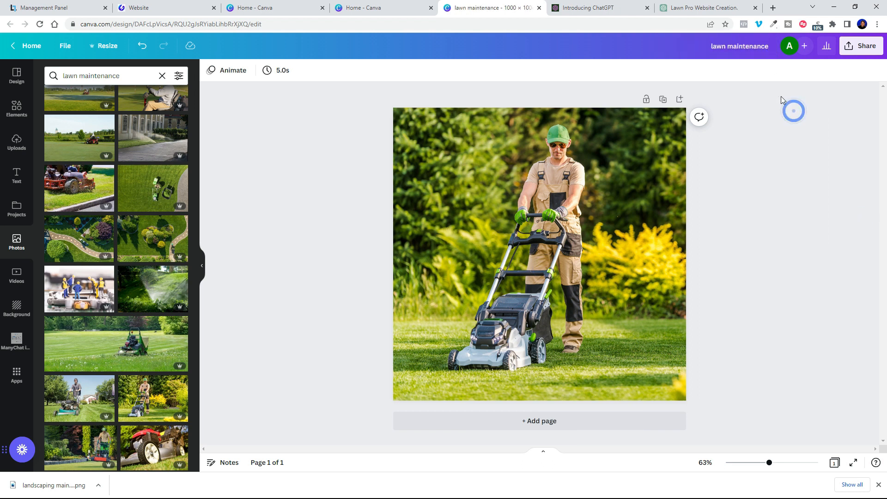
Step: Download the design as a PNG
left_click(857, 47)
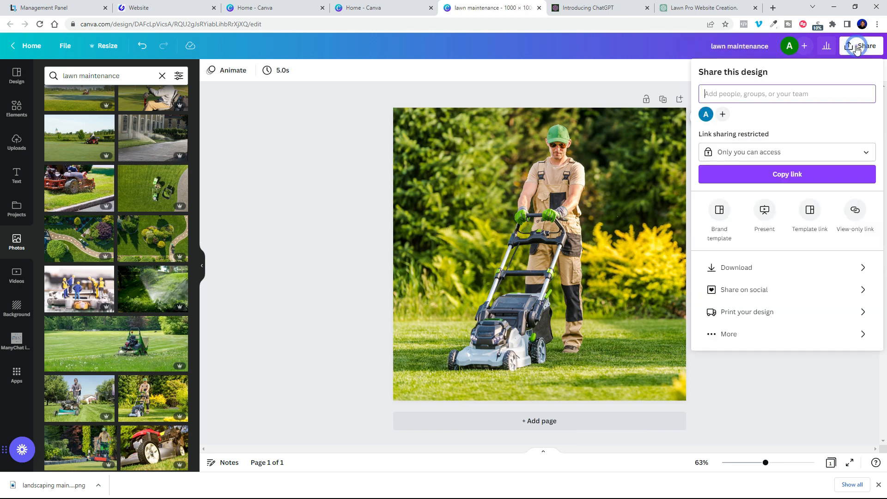
left_click(735, 268)
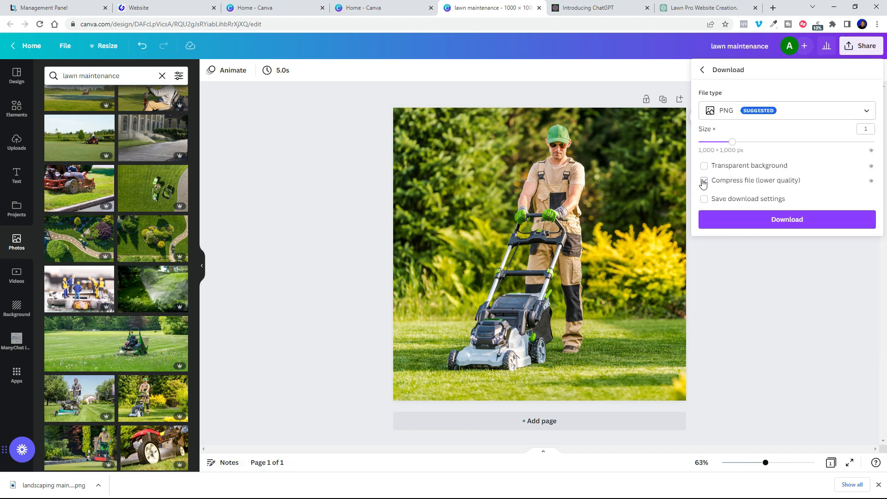
left_click(739, 219)
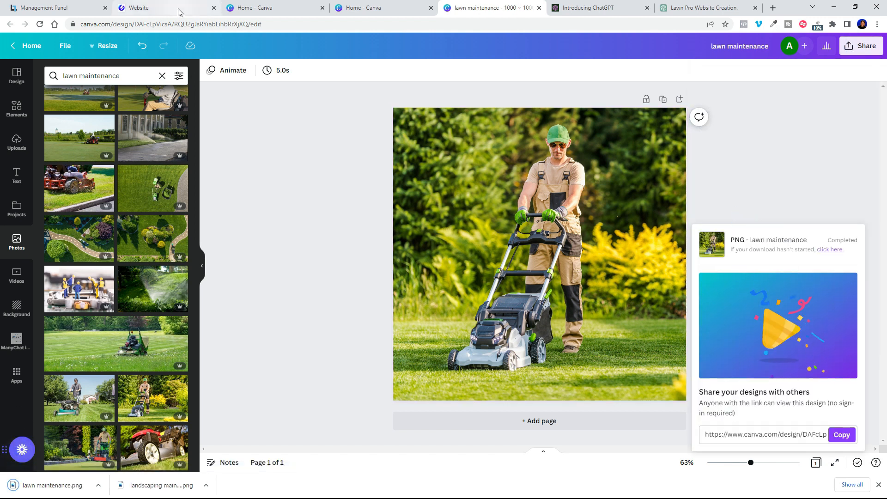
Step: Upload the lawn maintenance image and set it as the Lawn Care card's photo
left_click(138, 8)
left_click(301, 178)
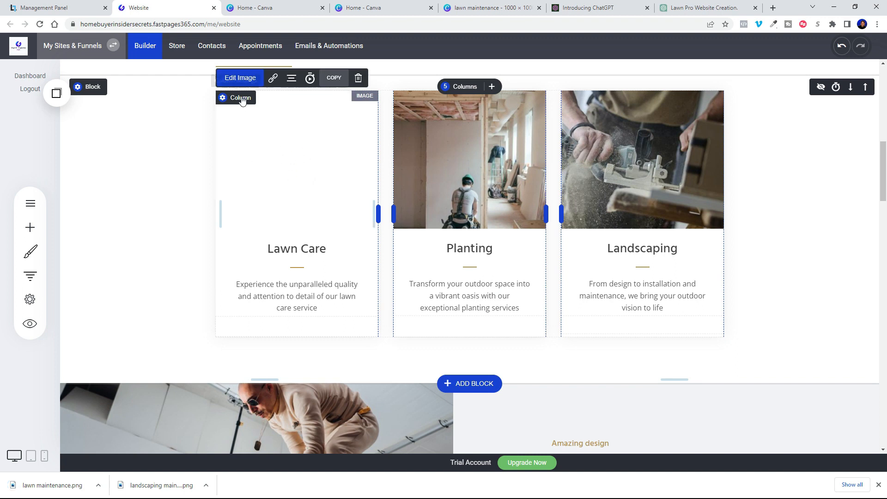
left_click(241, 79)
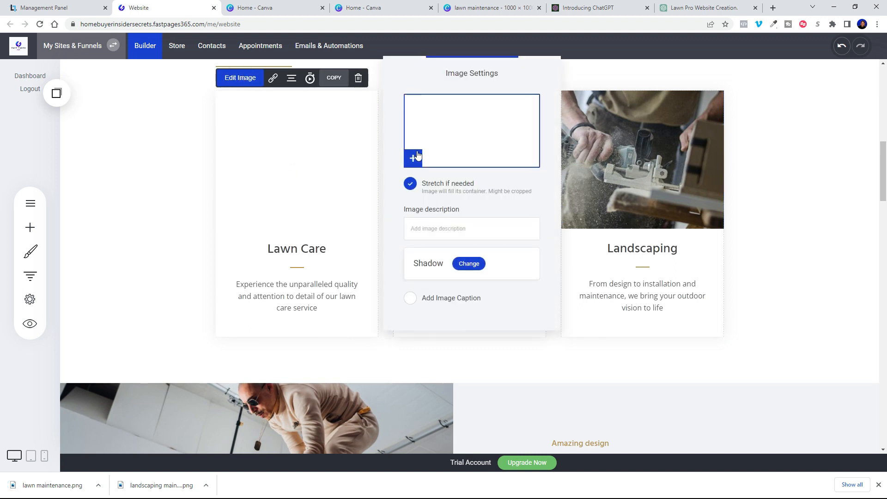
left_click(457, 145)
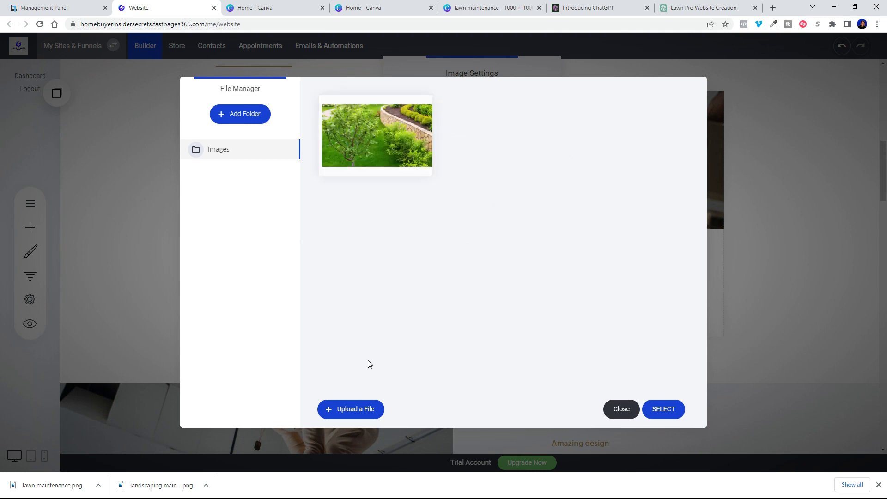
left_click(366, 410)
left_click(226, 90)
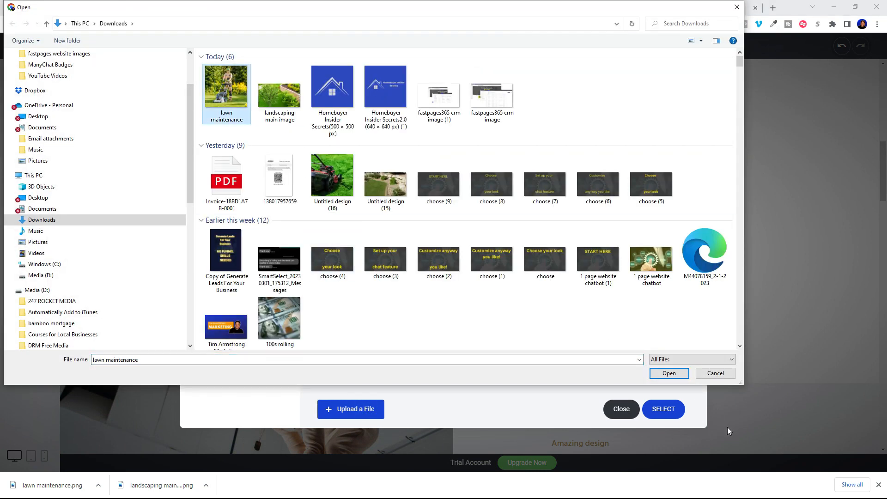
left_click(669, 373)
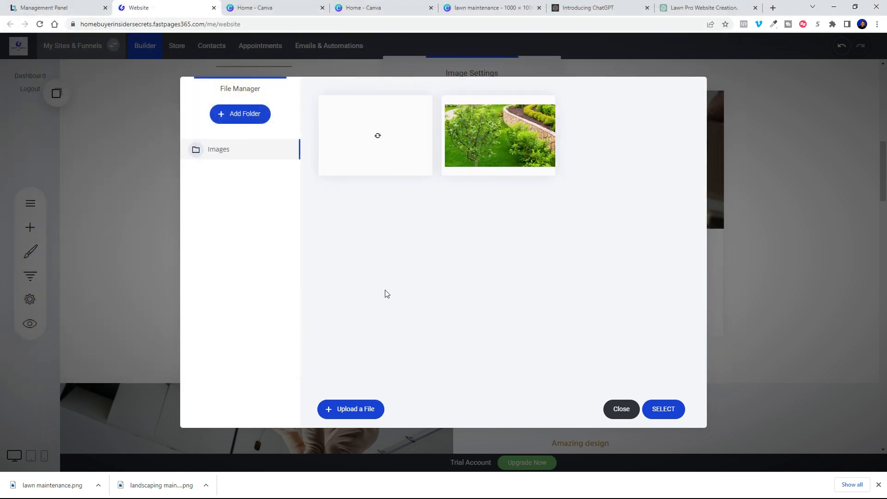
left_click(382, 140)
left_click(653, 418)
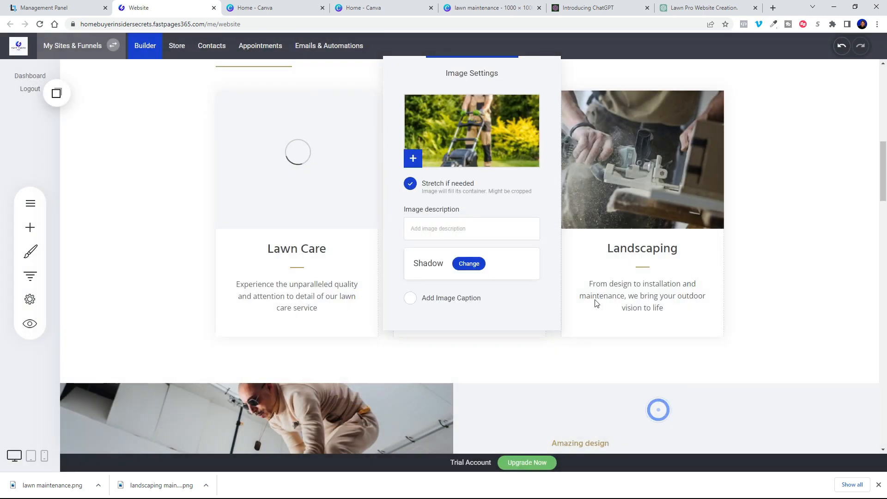
left_click(819, 290)
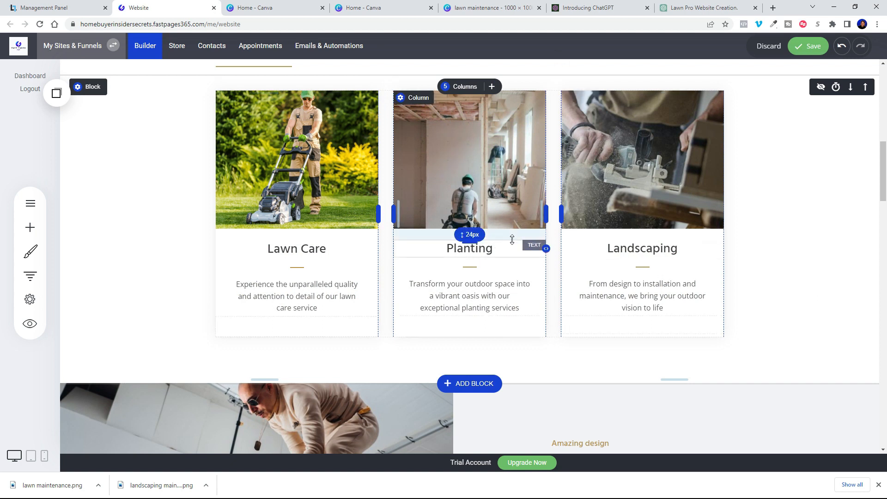
left_click(365, 8)
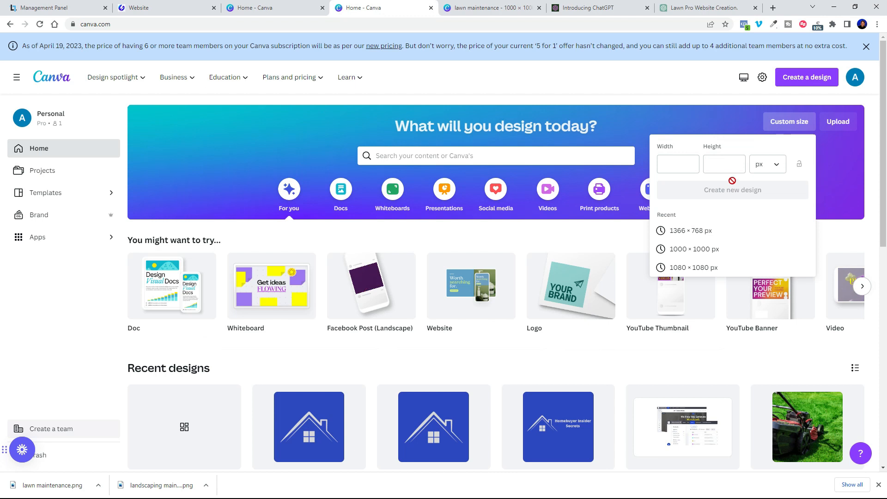
Step: Start a new 1000 × 1000 px design and search photos for 'planting services', then 'landscaping planting'
left_click(694, 249)
left_click(75, 76)
type("planting services")
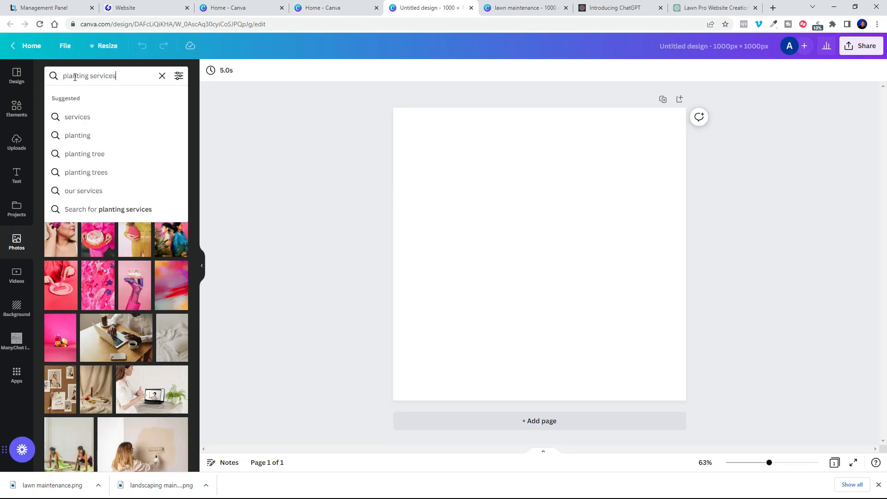
key("Return")
scroll(131, 161, "down", 10)
scroll(131, 161, "up", 10)
left_click_drag(121, 76, 45, 79)
type("landscaping planting")
key("Return")
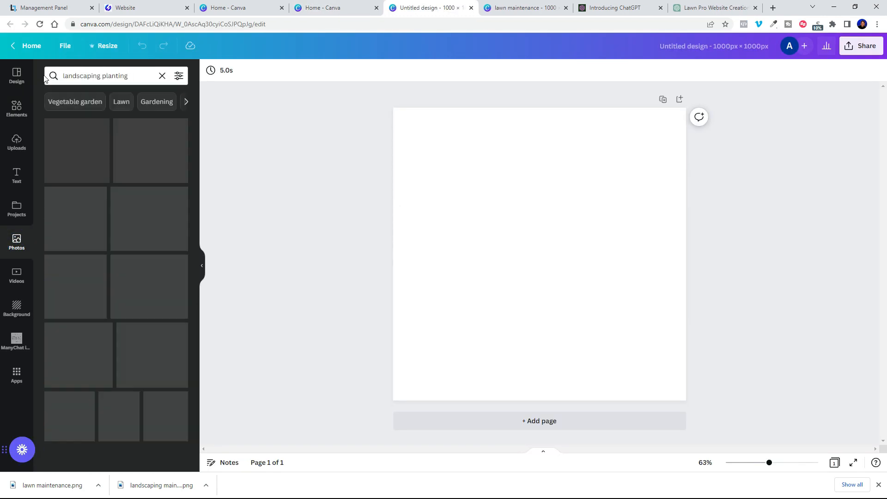
Step: Add a gardener photo, then search 'landscaping flowers' and replace it with a flower-bed photo
left_click(155, 193)
scroll(155, 198, "down", 5)
scroll(155, 198, "up", 5)
left_click_drag(130, 77, 103, 77)
type("flowers")
key("Return")
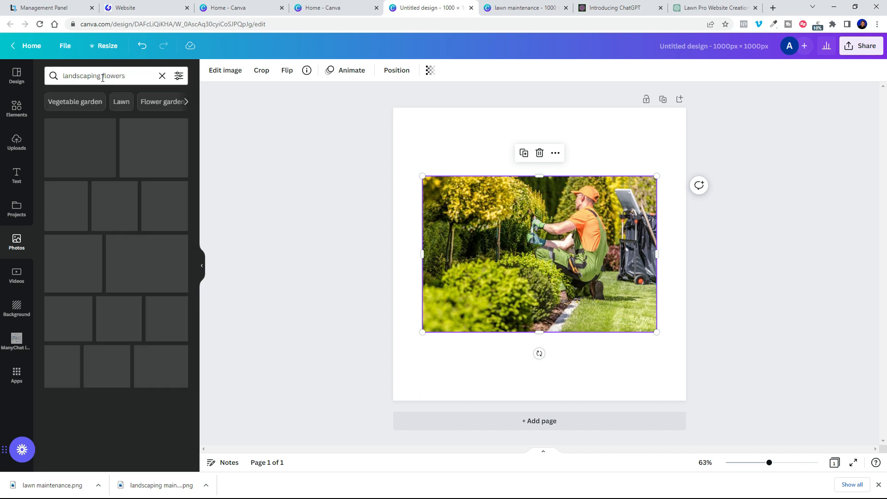
left_click_drag(80, 438, 576, 203)
left_click(485, 323)
key("Delete")
left_click_drag(577, 203, 502, 276)
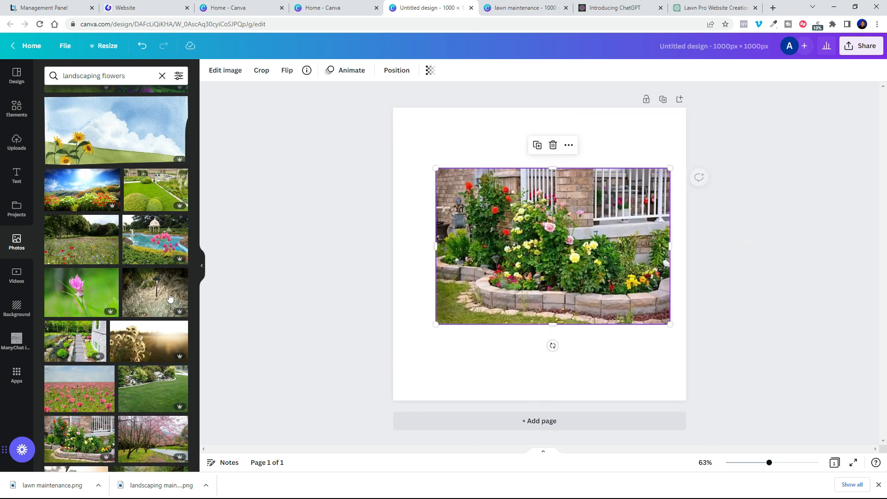
scroll(150, 277, "down", 5)
Step: Try path and deck photos, then delete them and the flower-bed photo, leaving the page blank
left_click_drag(150, 241, 572, 353)
left_click(153, 380)
left_click_drag(539, 259, 400, 248)
left_click_drag(447, 208, 501, 200)
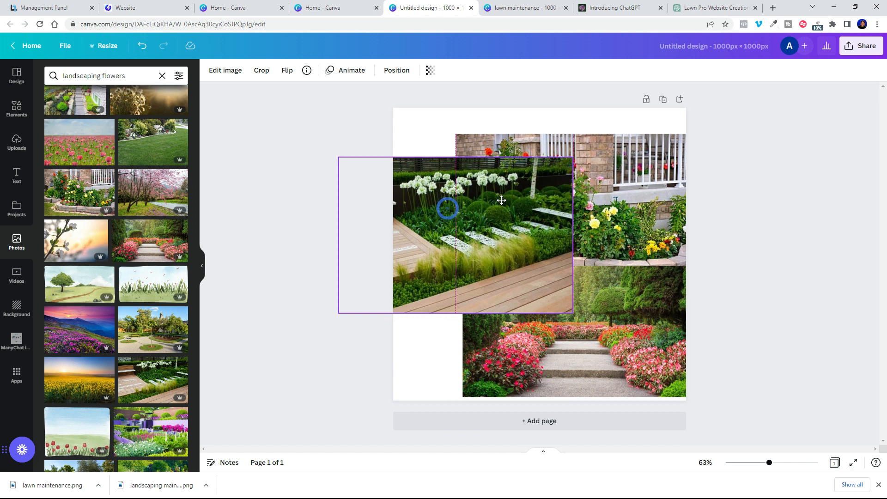
key("Delete")
left_click_drag(577, 330, 525, 370)
key("Delete")
left_click_drag(576, 204, 514, 313)
left_click_drag(627, 246, 798, 107)
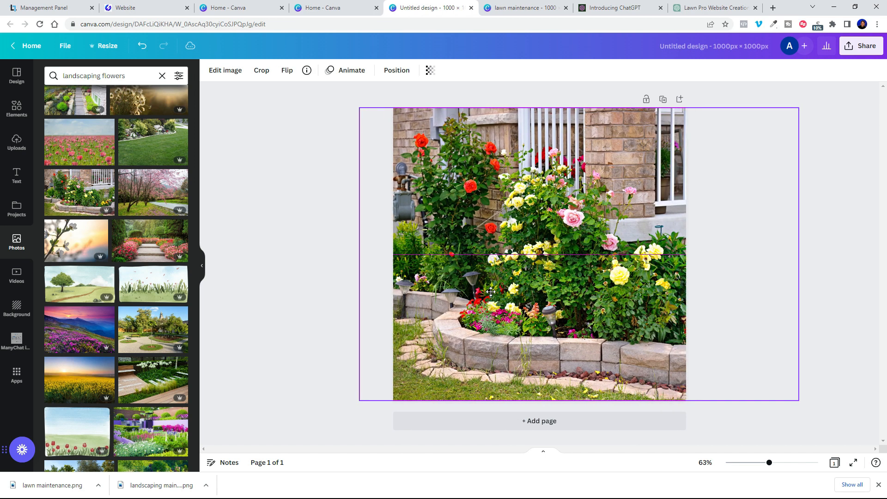
key("Delete")
scroll(144, 397, "down", 3)
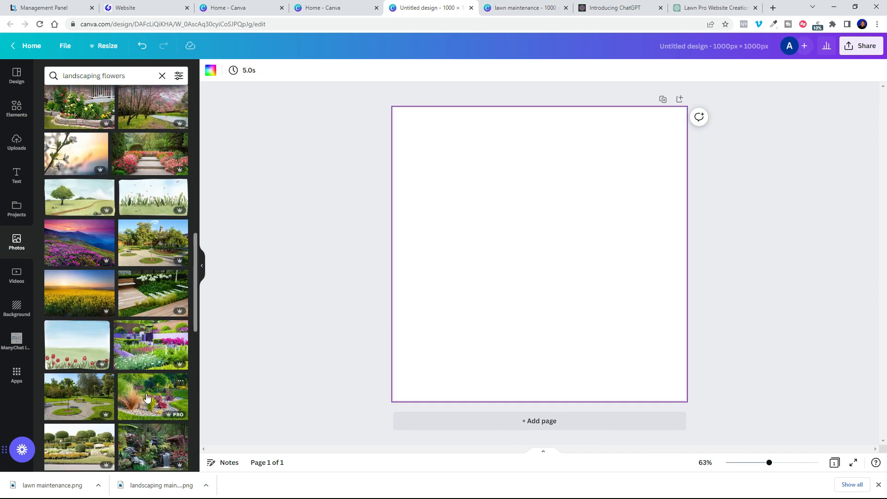
Step: Fill the page with the rock-garden photo and name the design 'planting services'
left_click(147, 397)
left_click_drag(563, 300, 464, 301)
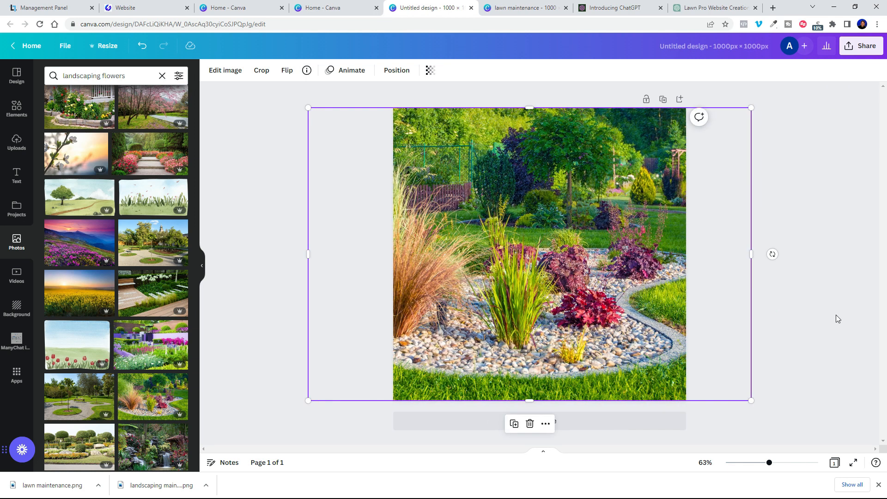
left_click_drag(633, 301, 622, 301)
left_click(736, 49)
type("planting services")
Step: Download the design as a compressed PNG
left_click(861, 46)
left_click(749, 266)
left_click(704, 180)
left_click(757, 225)
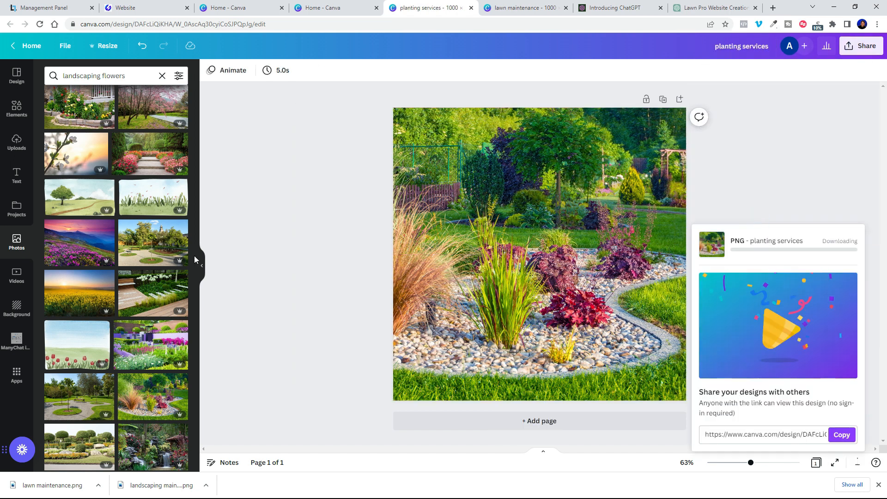
left_click(138, 7)
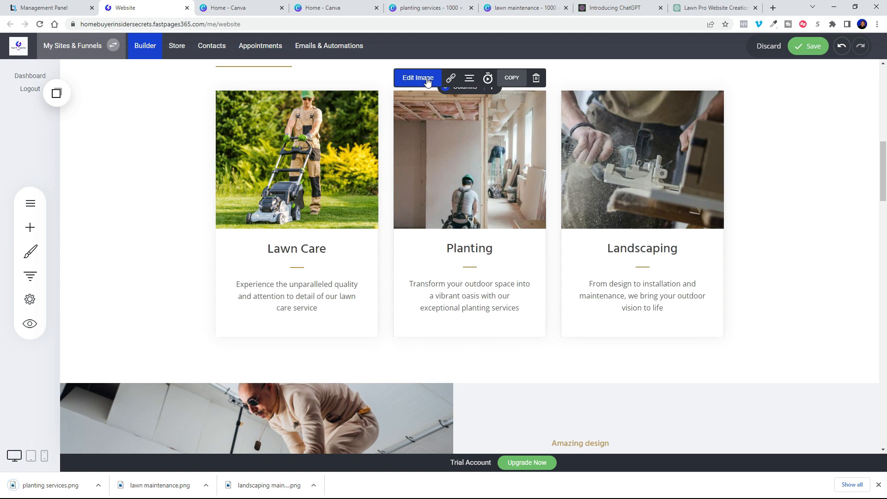
Step: Upload planting services.png through the File Manager and apply it as the Planting card's image
left_click(427, 80)
left_click(634, 154)
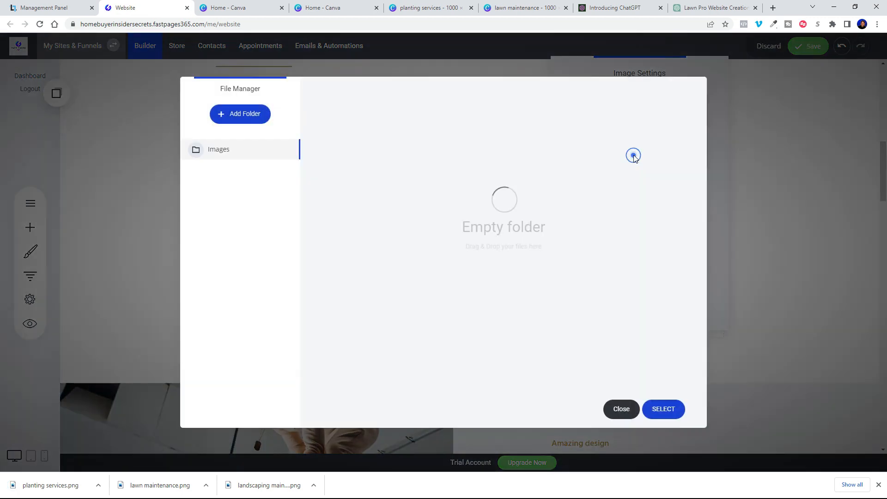
left_click(348, 410)
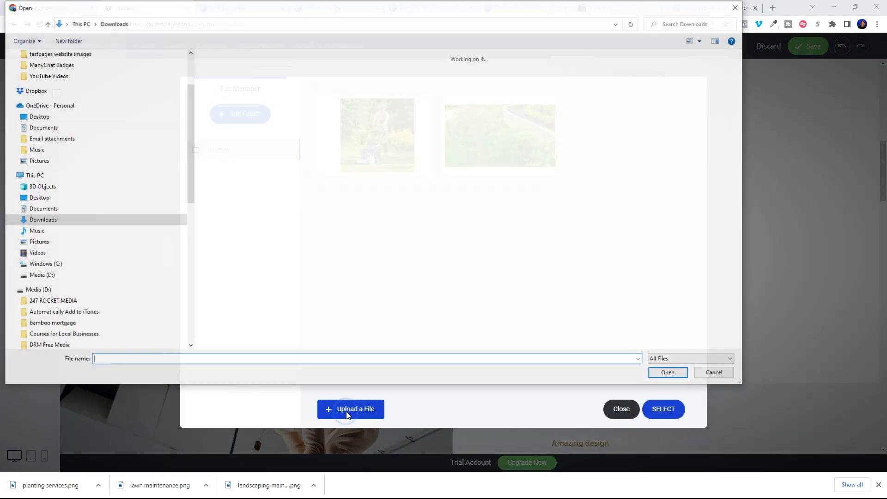
left_click(231, 92)
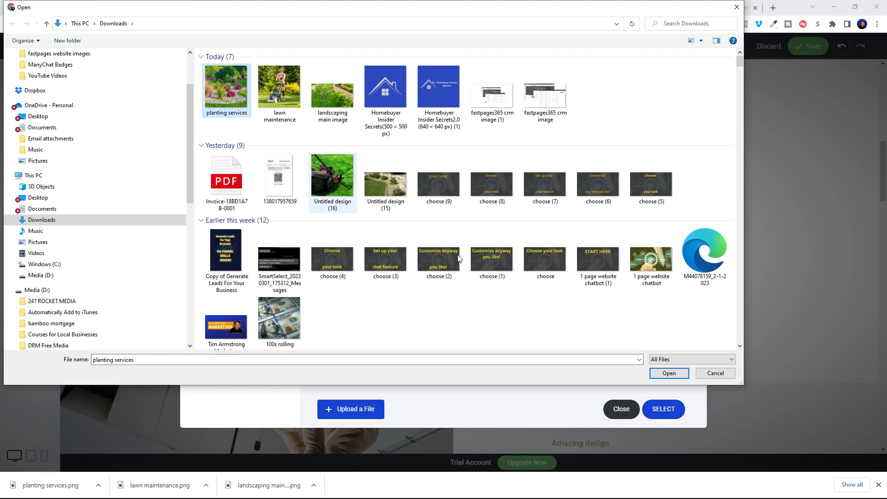
left_click(668, 373)
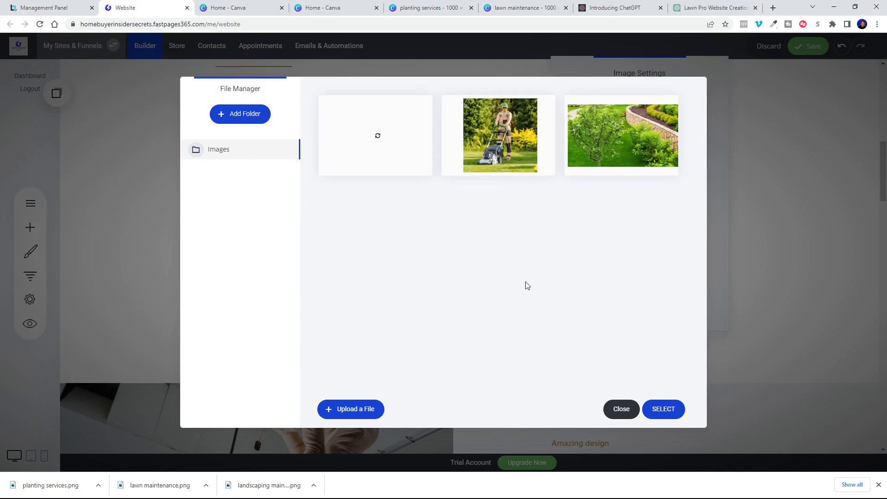
left_click(663, 409)
left_click(825, 254)
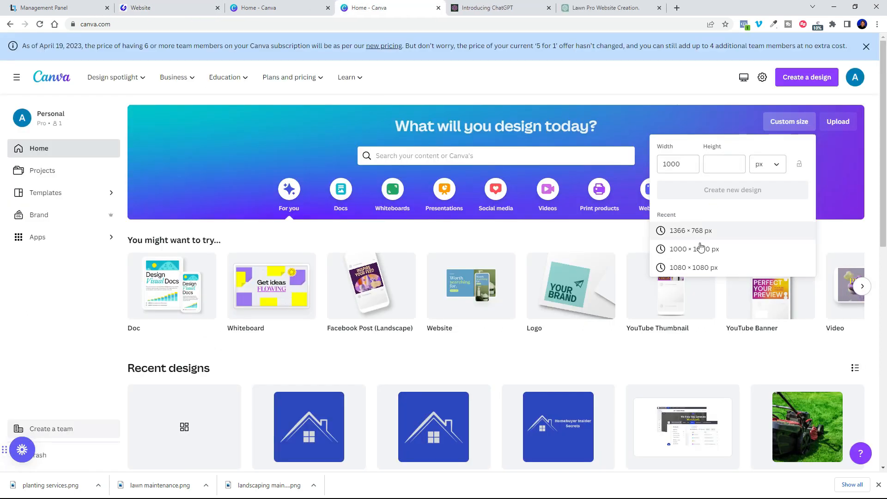
Step: Start a 1000 × 1000 px Canva design and add a terraced garden photo from a 'landscaping' search
left_click(687, 247)
left_click(16, 242)
left_click(109, 75)
type("landscaping")
left_click(93, 208)
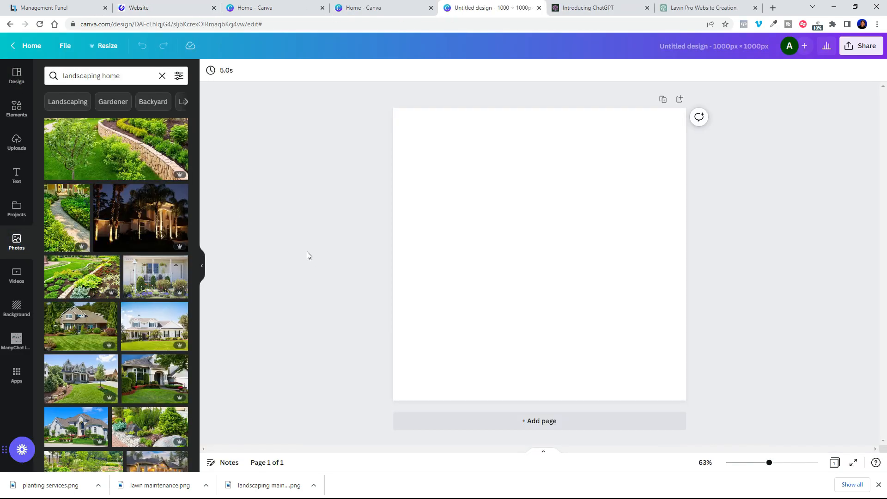
scroll(87, 361, "down", 3)
left_click(89, 349)
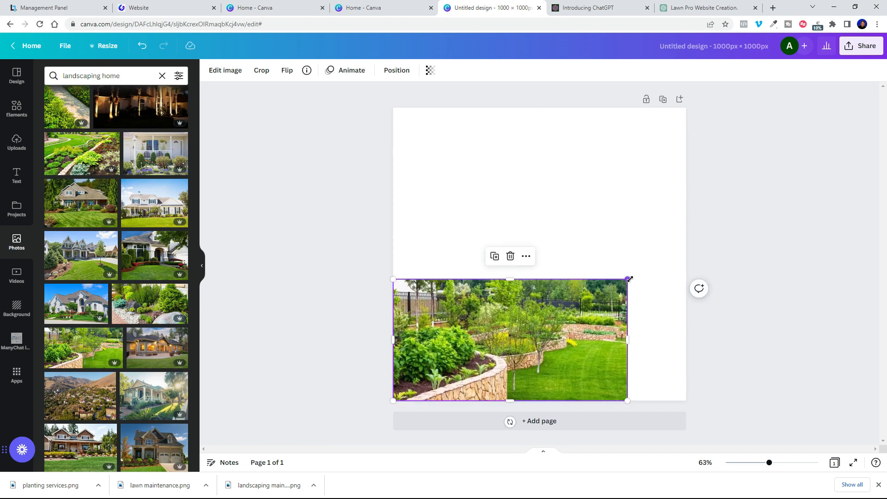
Step: Add two more garden photos to compare, then delete the extra ones
scroll(102, 314, "down", 5)
left_click_drag(459, 256, 348, 284)
left_click(85, 305)
scroll(99, 348, "down", 8)
left_click(111, 302)
left_click(399, 227)
left_click(497, 207)
left_click(540, 153)
scroll(95, 376, "down", 8)
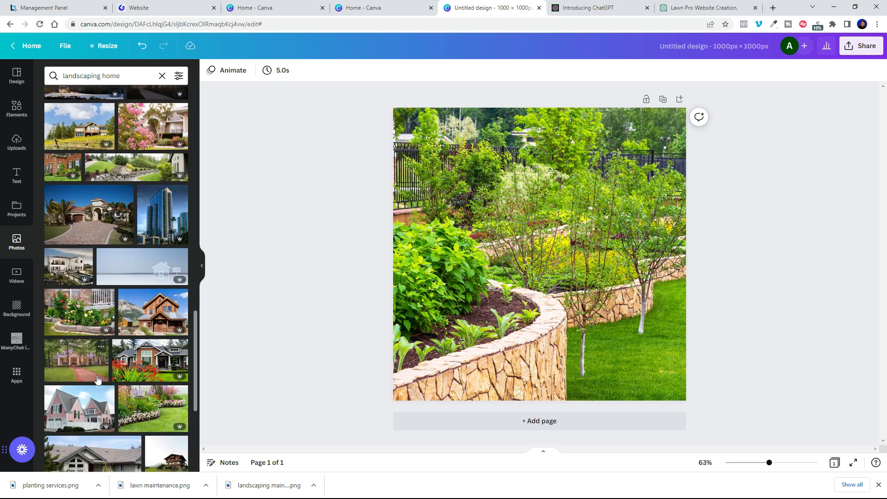
Step: Search 'landscape' and try the swan garden and stone-wall bush photos, removing each
triple_click(131, 74)
type("landscape")
left_click(93, 192)
left_click(502, 217)
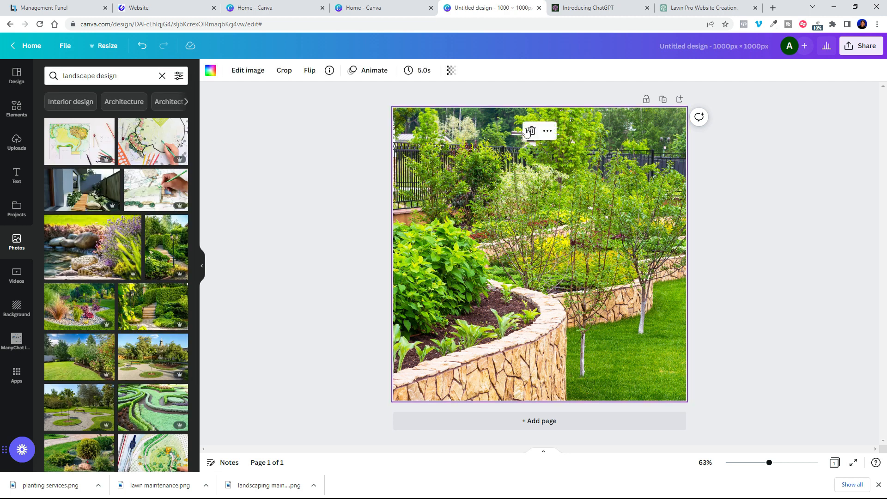
left_click(532, 130)
scroll(139, 323, "down", 5)
left_click(162, 332)
left_click(540, 143)
left_click(152, 424)
scroll(111, 333, "down", 3)
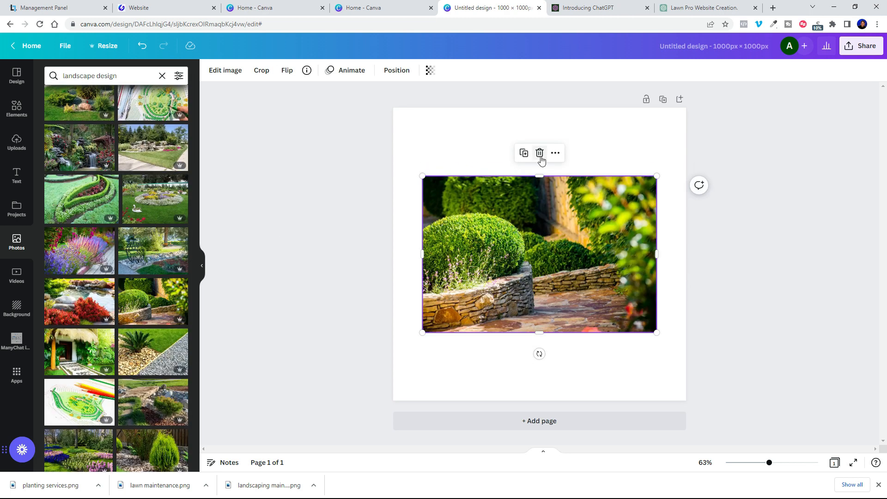
left_click(539, 154)
Step: Try the red-bush pond, another garden and tulip garden photos, discarding each one
left_click(81, 298)
scroll(86, 360, "down", 10)
left_click_drag(488, 361, 489, 373)
left_click_drag(628, 243, 832, 107)
left_click_drag(545, 374, 430, 373)
left_click(497, 424)
scroll(143, 361, "down", 5)
left_click(143, 360)
left_click(539, 149)
scroll(79, 347, "down", 10)
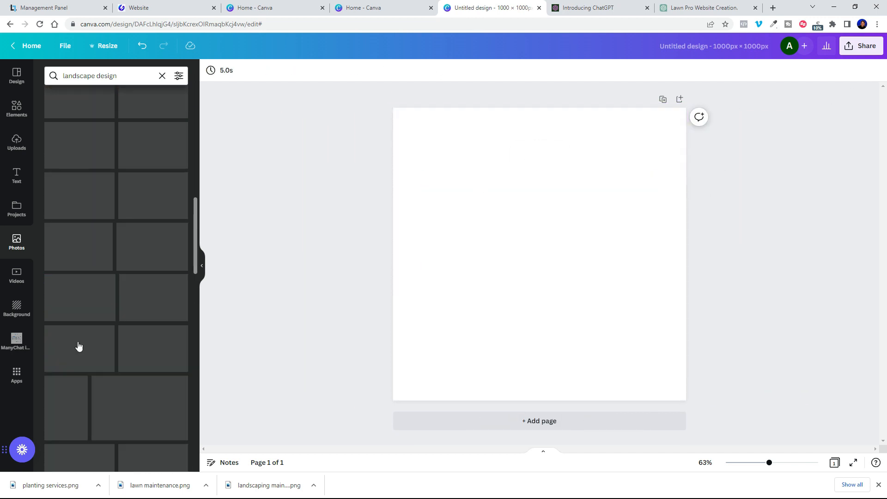
left_click(89, 263)
left_click(539, 149)
Step: Add the hedge-beside-brick-path photo and enlarge it to cover the whole page
left_click(80, 349)
left_click_drag(508, 278, 478, 341)
left_click_drag(627, 239, 829, 106)
left_click_drag(724, 237, 687, 239)
left_click(831, 240)
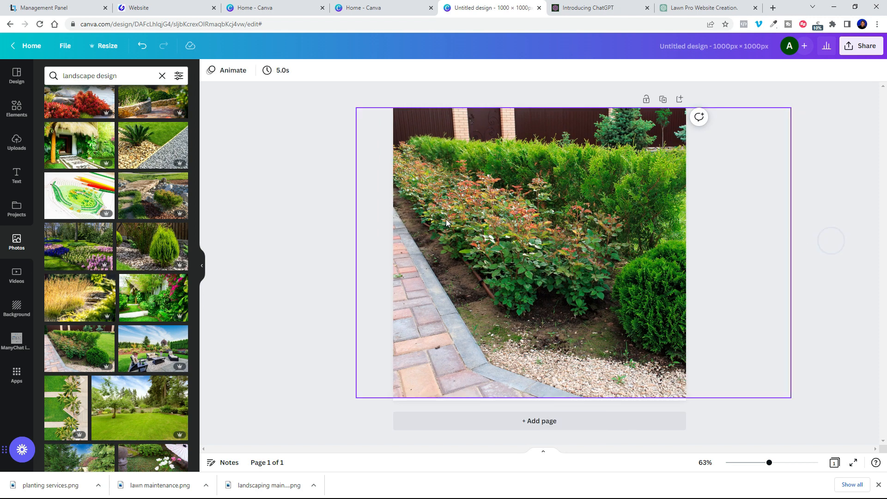
Step: Name the design 'landscape design', download it as a compressed PNG, and start uploading it to the site
left_click(744, 45)
key("BackSpace")
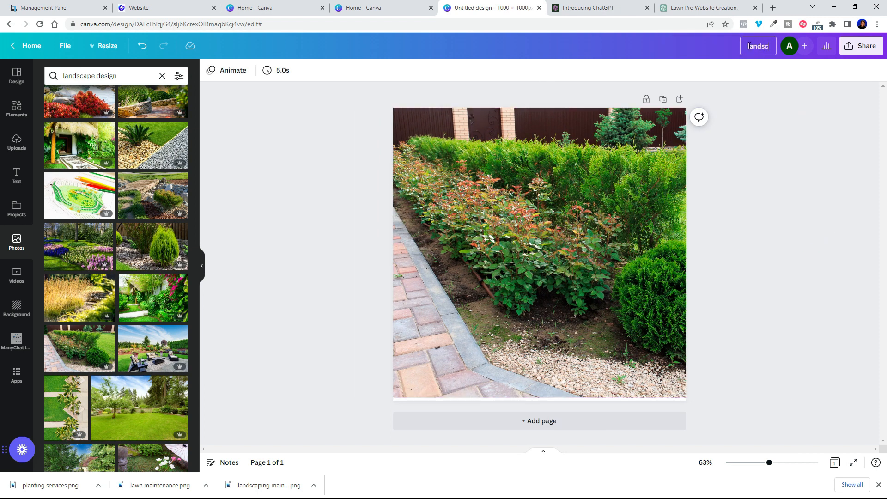
left_click(792, 119)
left_click(861, 45)
left_click(754, 264)
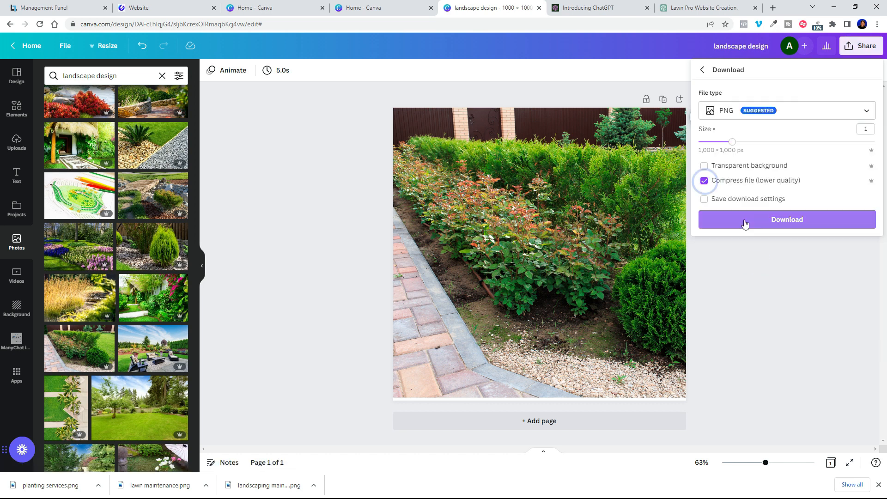
left_click(757, 220)
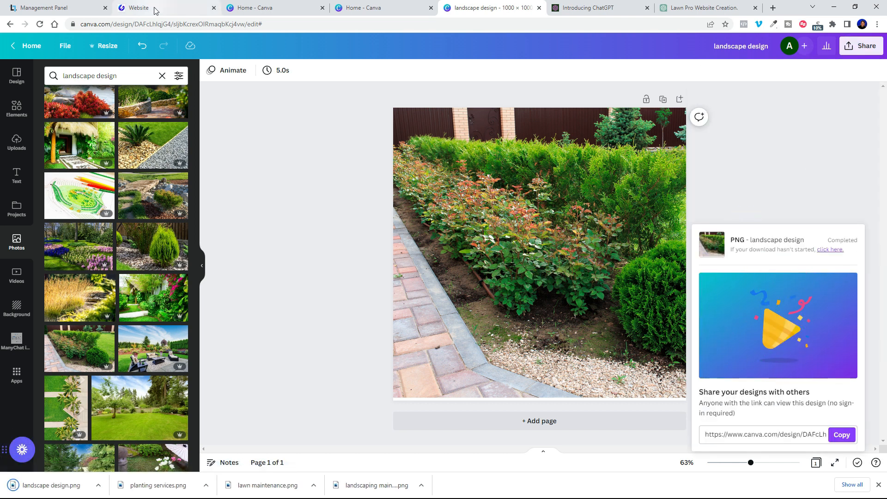
left_click(139, 7)
left_click(355, 408)
Step: Put the uploaded landscape design image on the Landscaping card and describe it 'Landscape design'
double_click(228, 91)
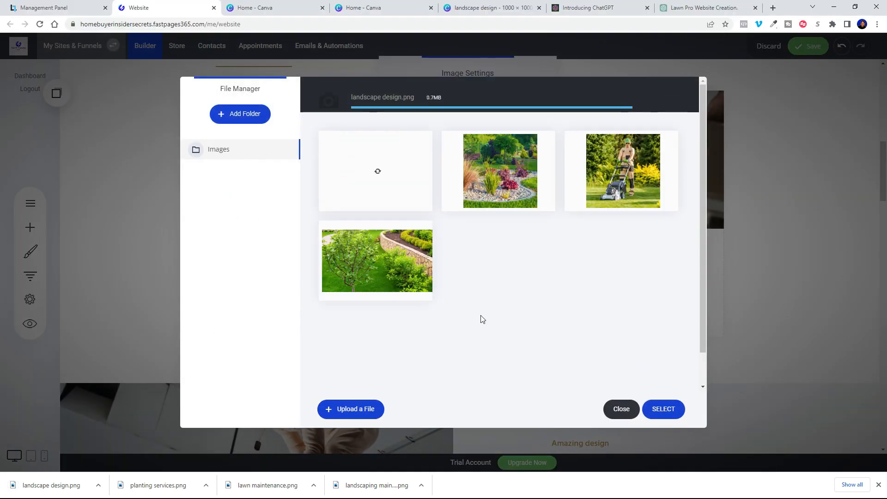
left_click(664, 409)
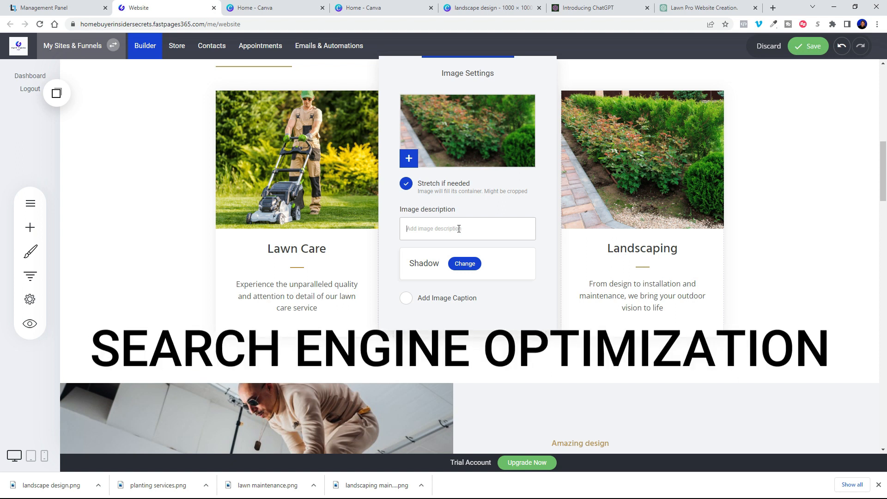
left_click(459, 228)
type("Landscape design")
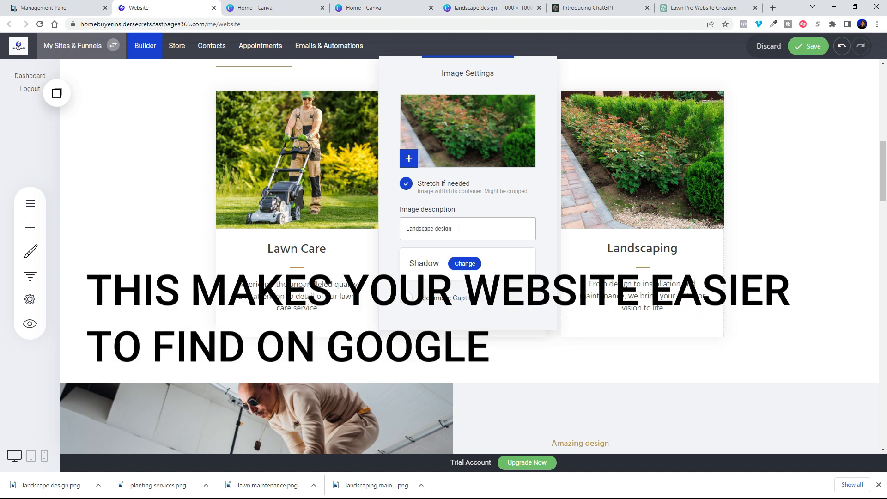
Step: Add a description to the Planting photo, close the image settings, and save the page
left_click(755, 230)
left_click(481, 192)
left_click(618, 230)
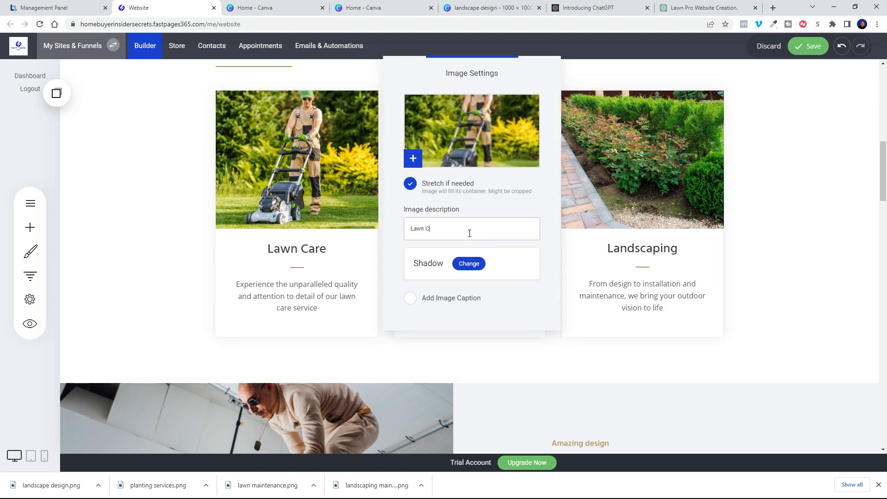
left_click(825, 225)
left_click(805, 52)
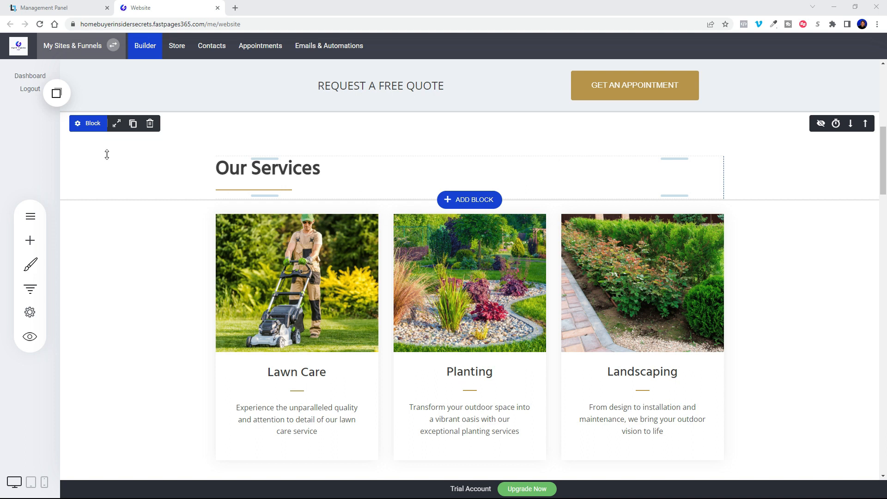
Step: Check the Our Services block's anchor point name in its container settings
scroll(177, 213, "up", 8)
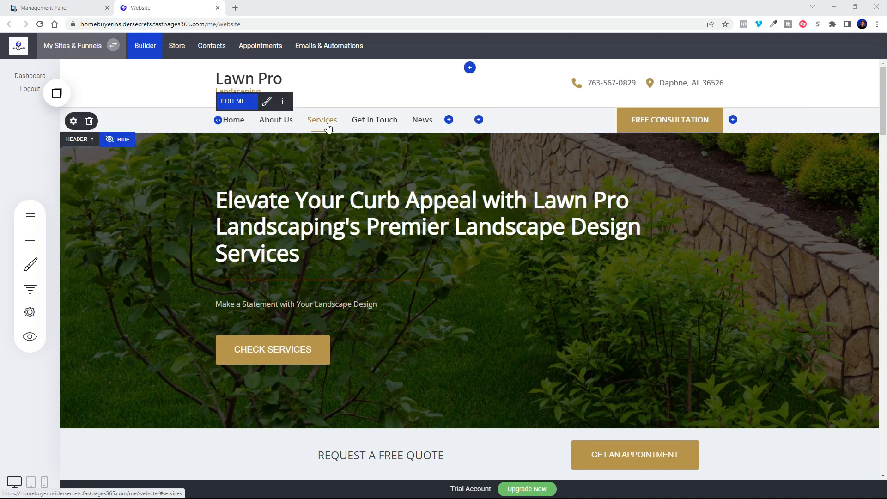
scroll(160, 214, "down", 5)
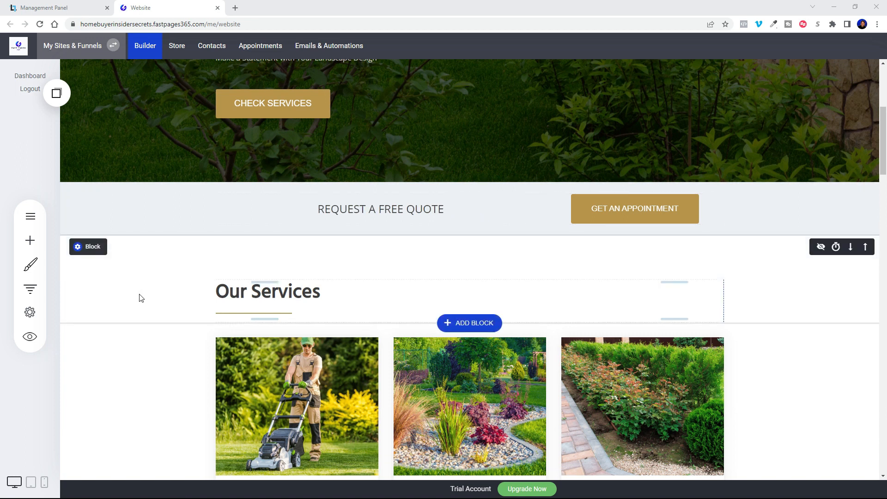
scroll(139, 314, "down", 3)
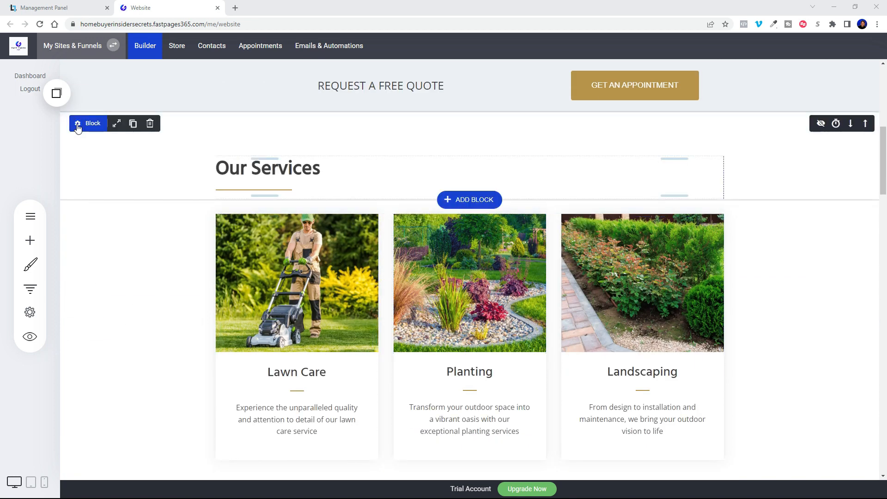
left_click(77, 126)
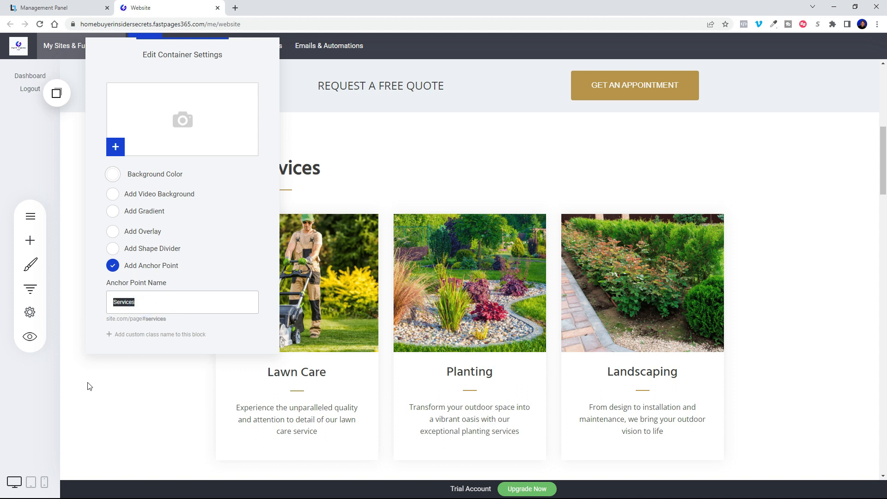
left_click(131, 415)
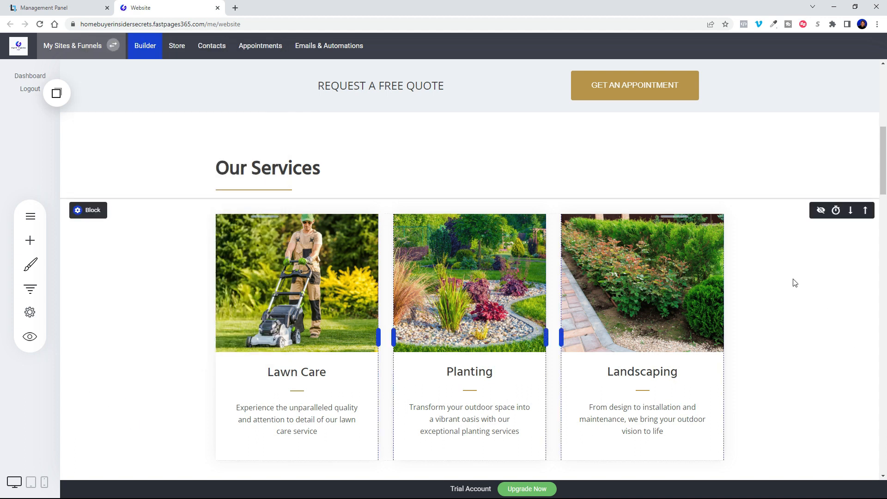
scroll(508, 231, "up", 8)
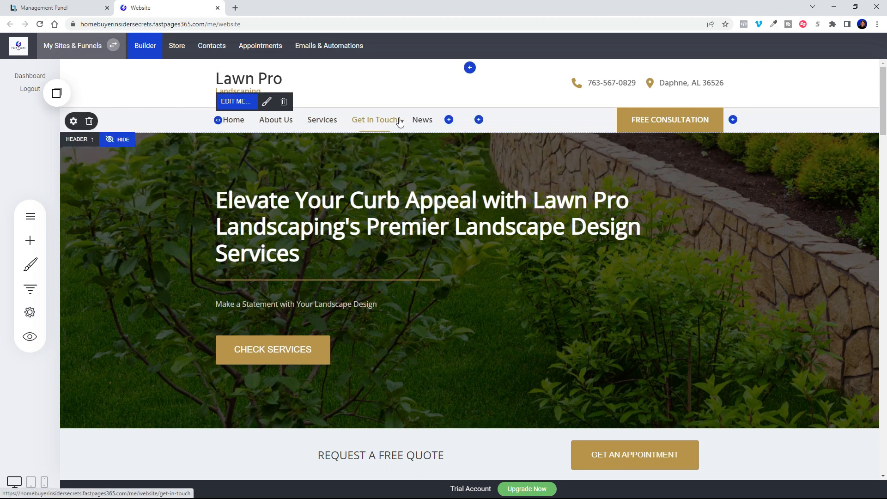
Step: Link the Services menu item to the Home page's Services anchor in the same tab, then preview
left_click(234, 102)
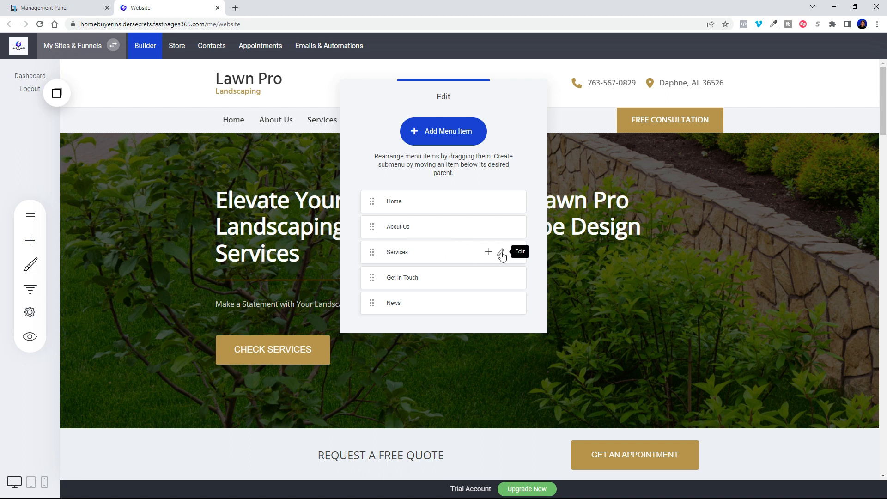
left_click(501, 253)
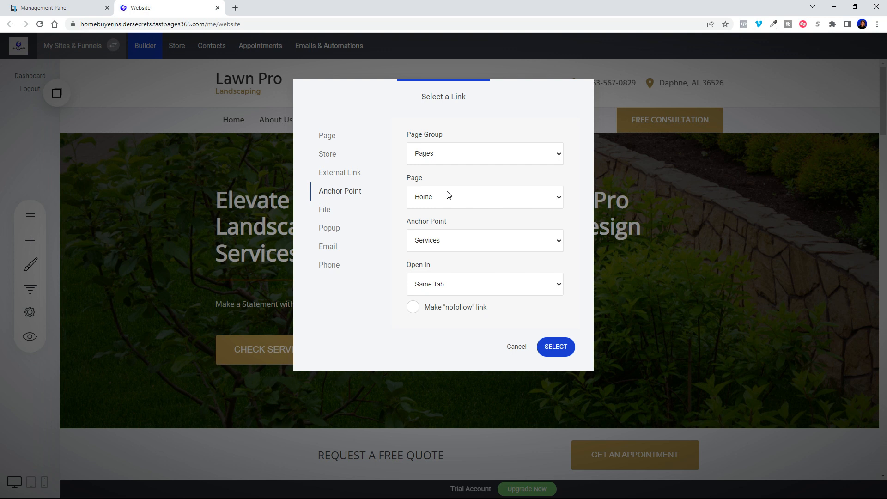
left_click(459, 243)
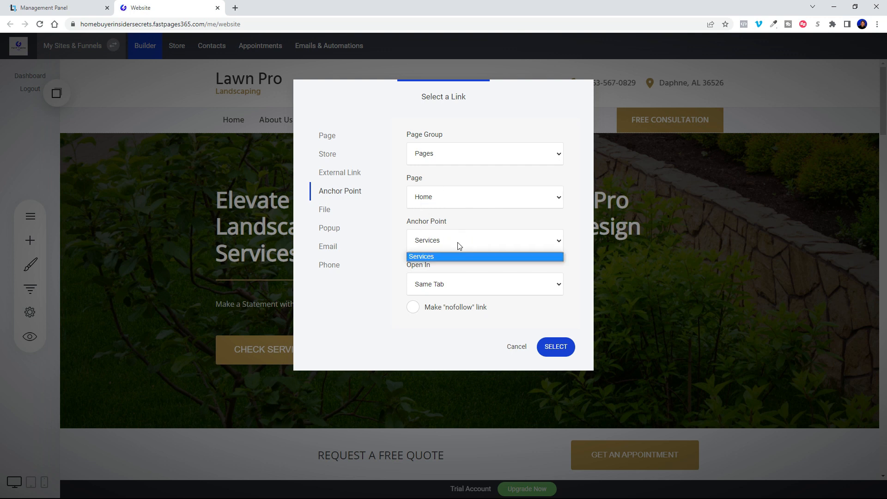
left_click(442, 242)
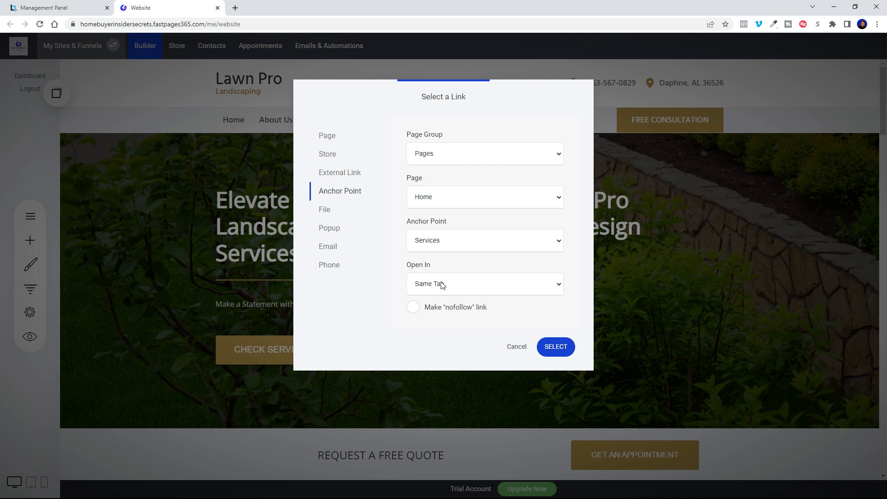
left_click(553, 350)
left_click(788, 249)
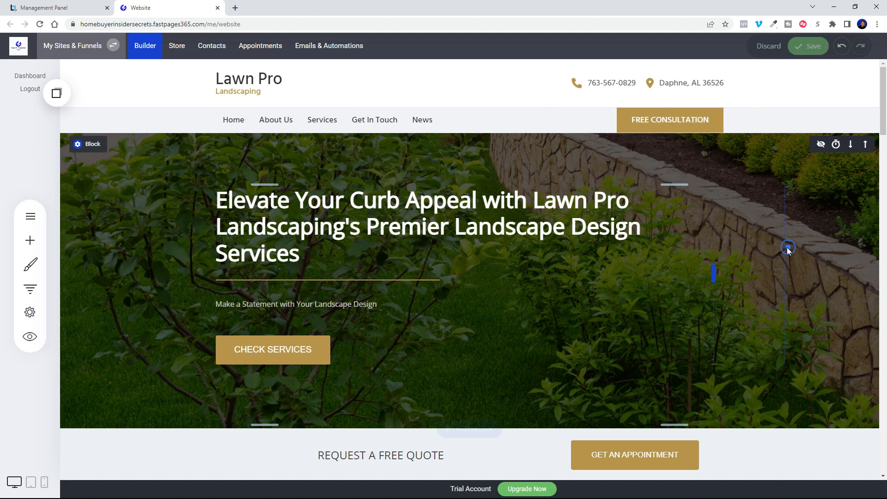
left_click(30, 337)
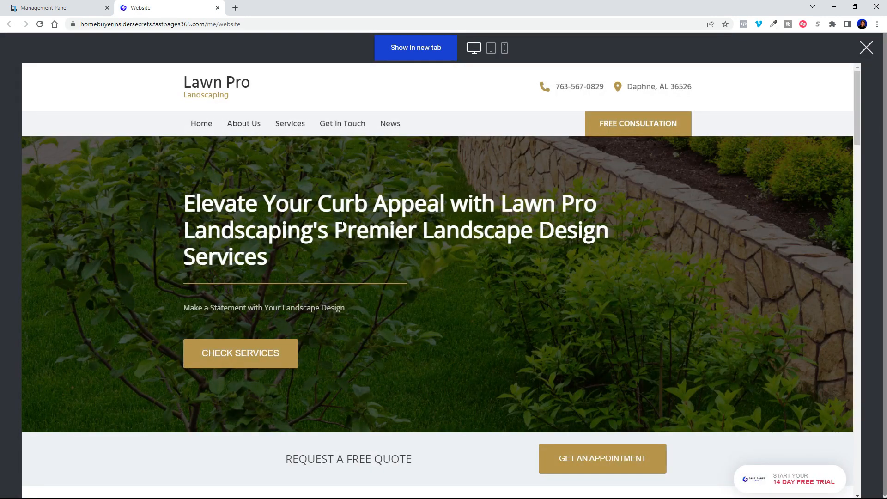
left_click(290, 125)
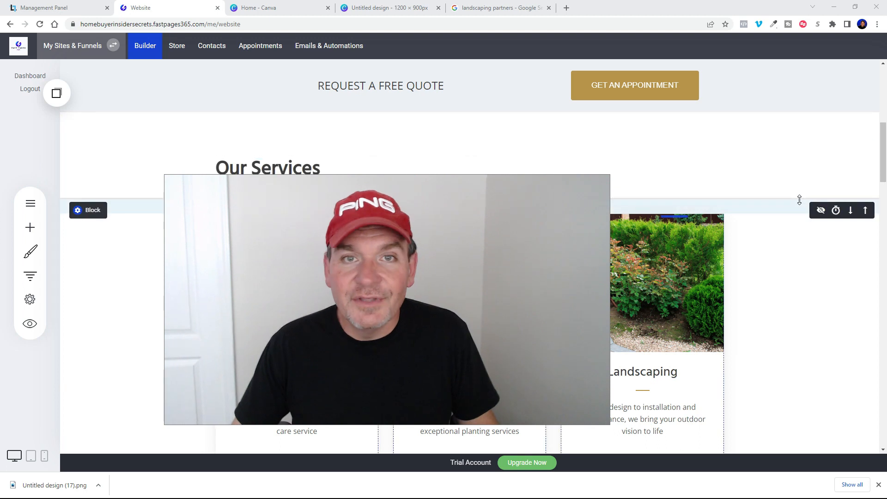
scroll(799, 200, "up", 5)
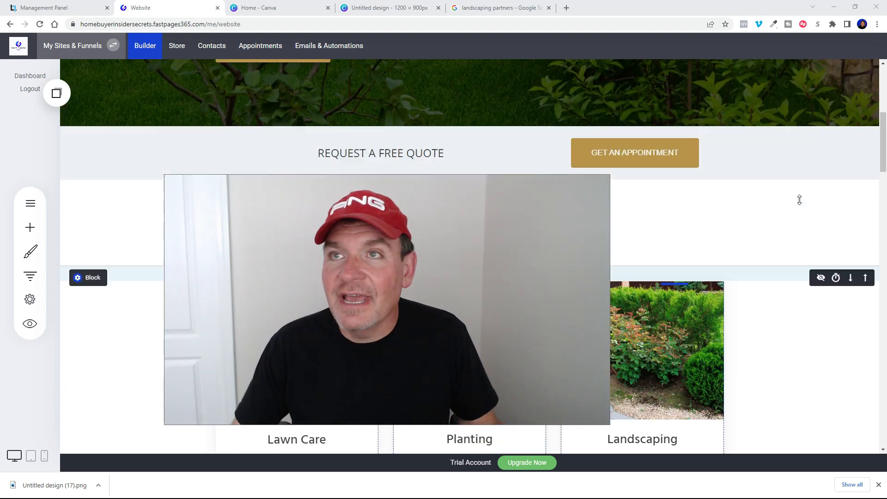
scroll(799, 200, "up", 5)
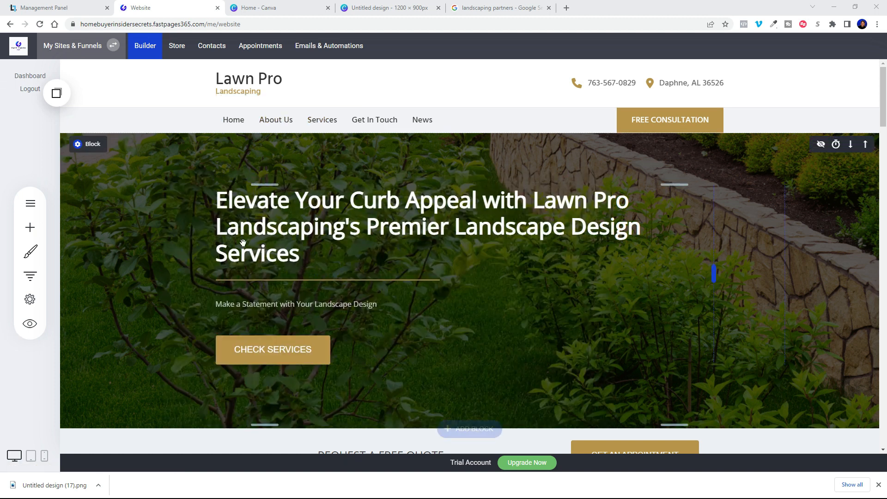
scroll(572, 247, "down", 8)
scroll(571, 247, "down", 10)
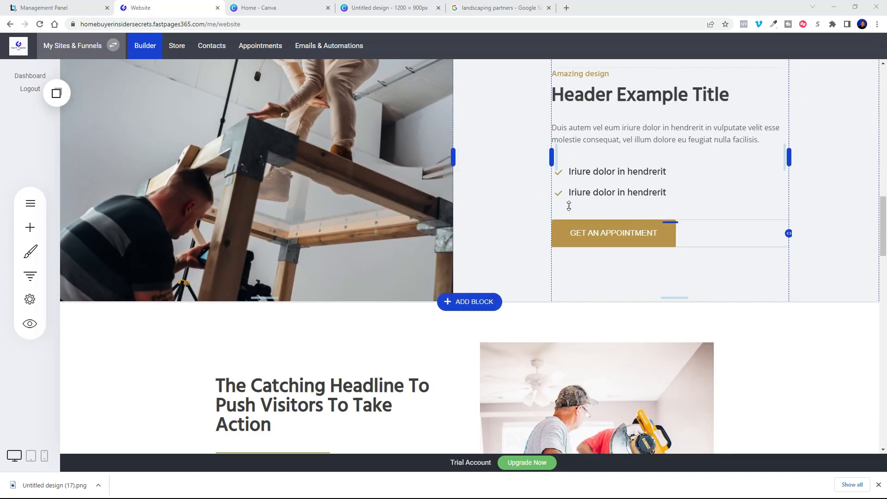
scroll(481, 206, "up", 3)
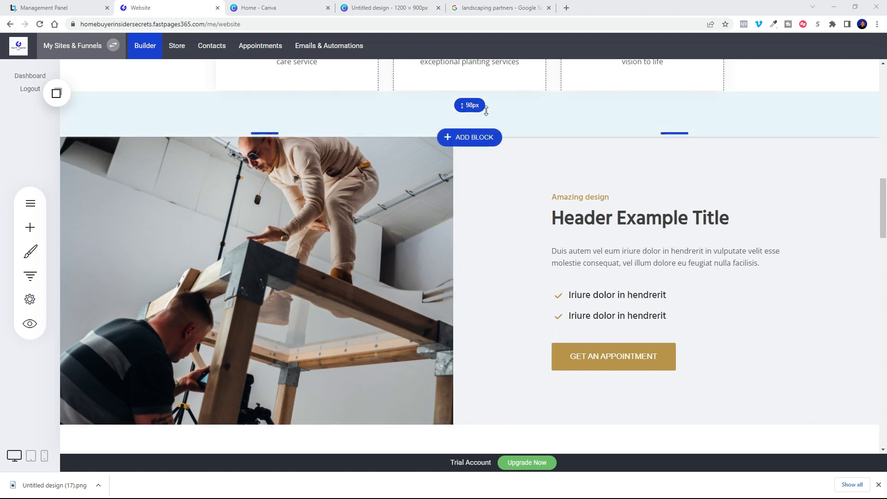
scroll(542, 115, "up", 3)
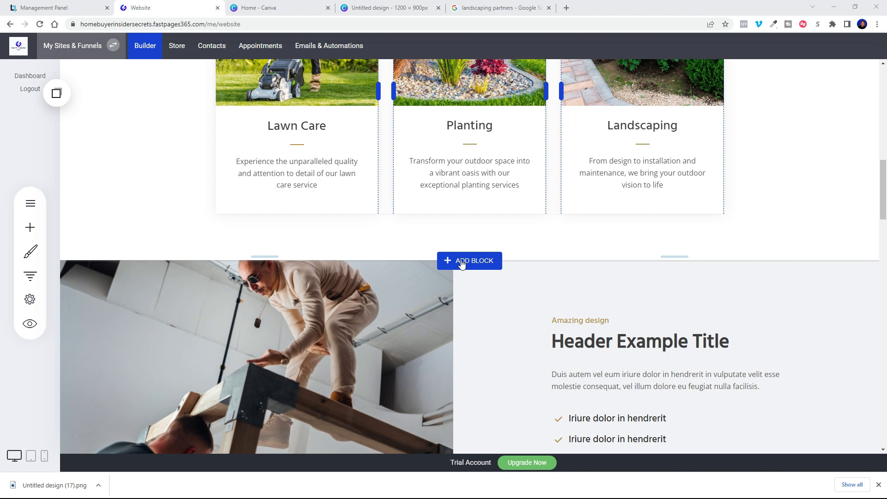
Step: Open the block library below the service cards, browse the Hero layouts, and close it
left_click(461, 262)
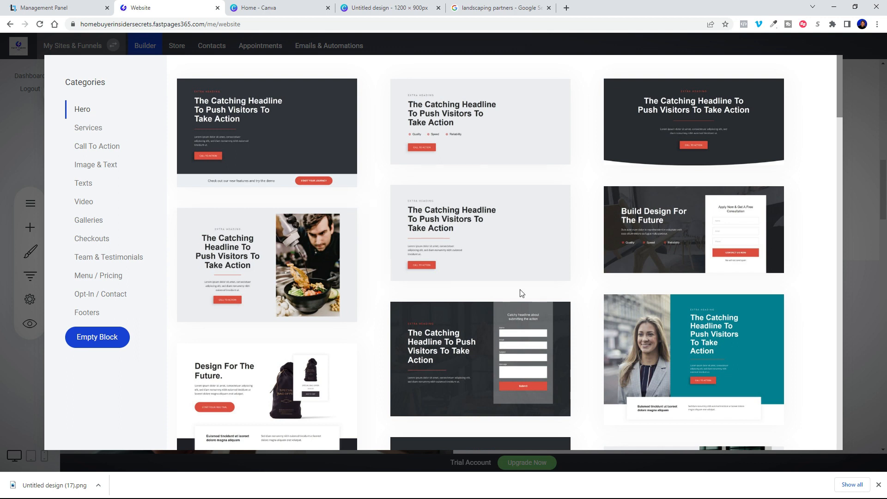
scroll(252, 264, "down", 5)
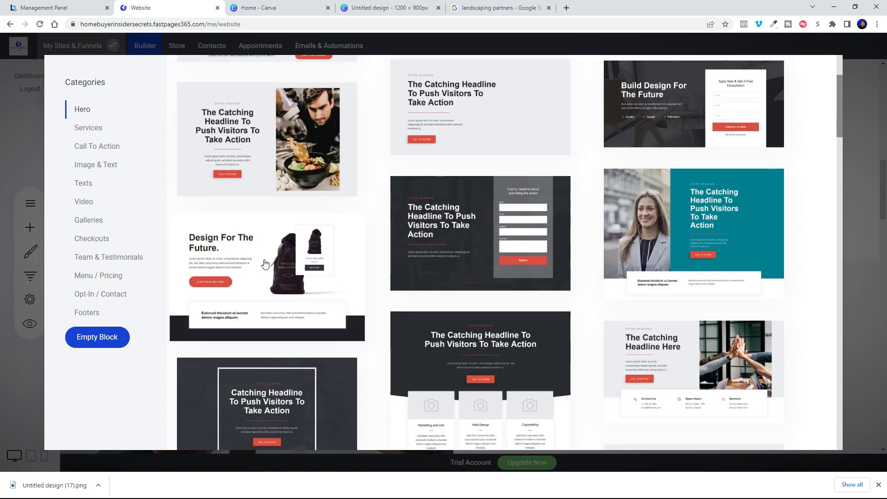
scroll(360, 299, "down", 3)
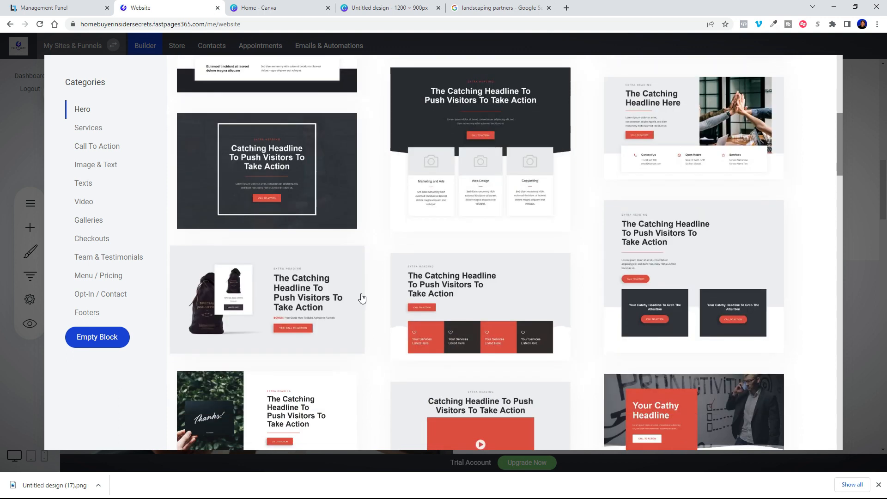
scroll(248, 250, "down", 5)
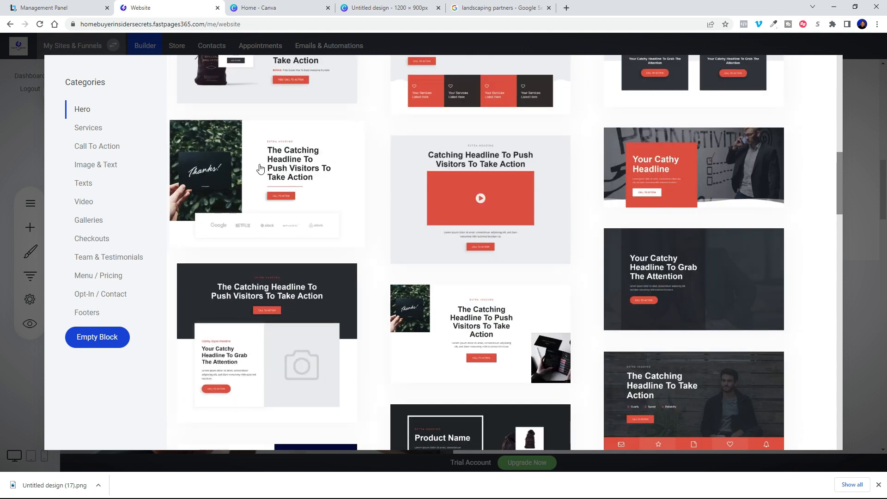
scroll(665, 271, "down", 2)
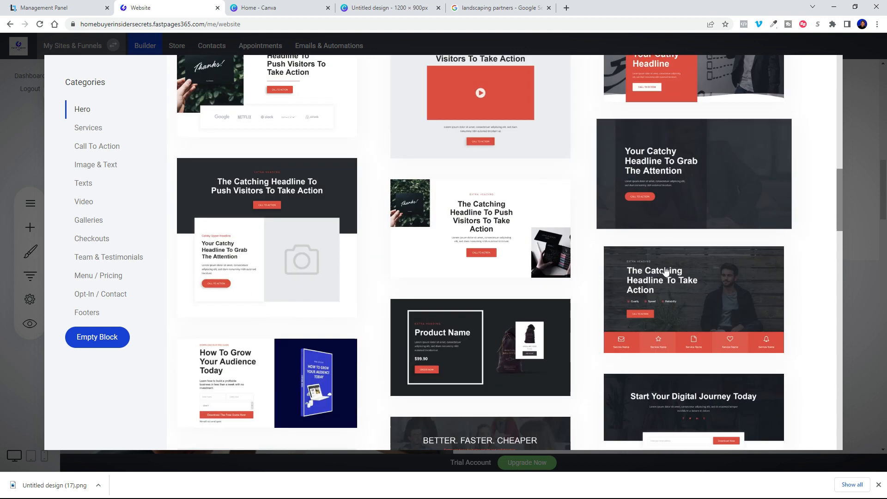
scroll(666, 277, "down", 1)
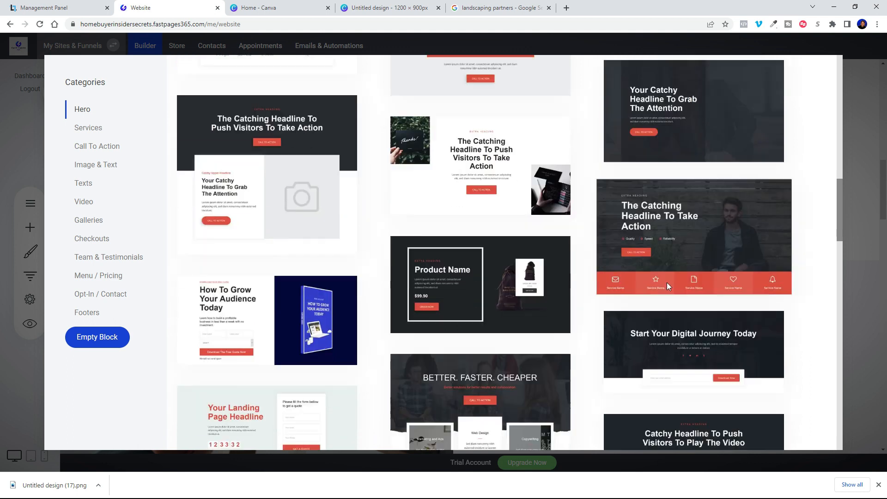
scroll(601, 277, "down", 2)
scroll(505, 273, "up", 10)
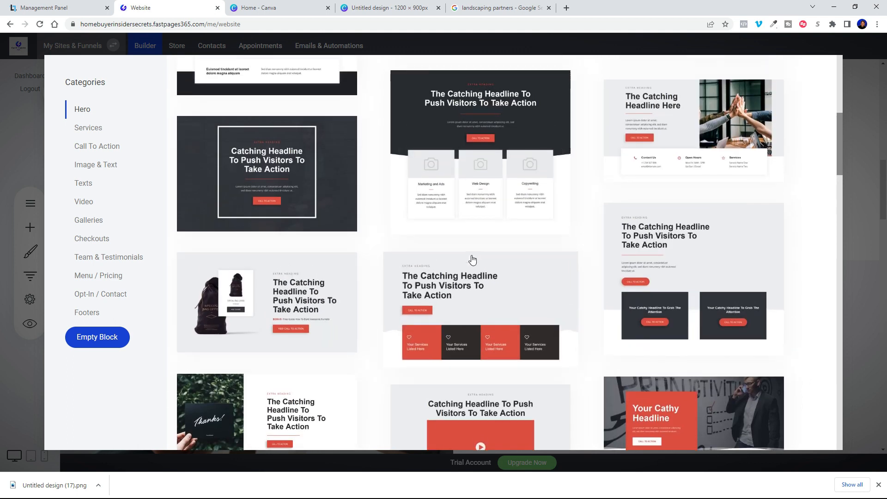
scroll(472, 260, "up", 5)
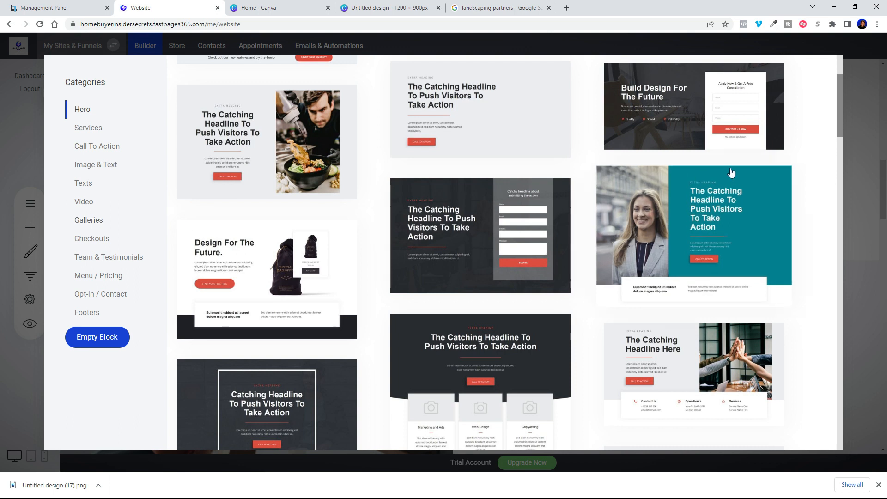
left_click(862, 133)
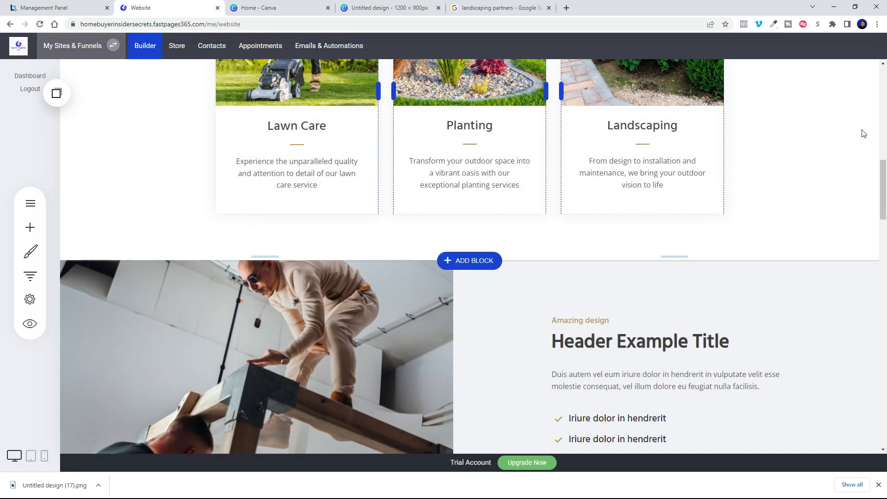
Step: Scroll to the placeholder image-and-header block with the two-men-building photo under the service cards
scroll(459, 214, "down", 3)
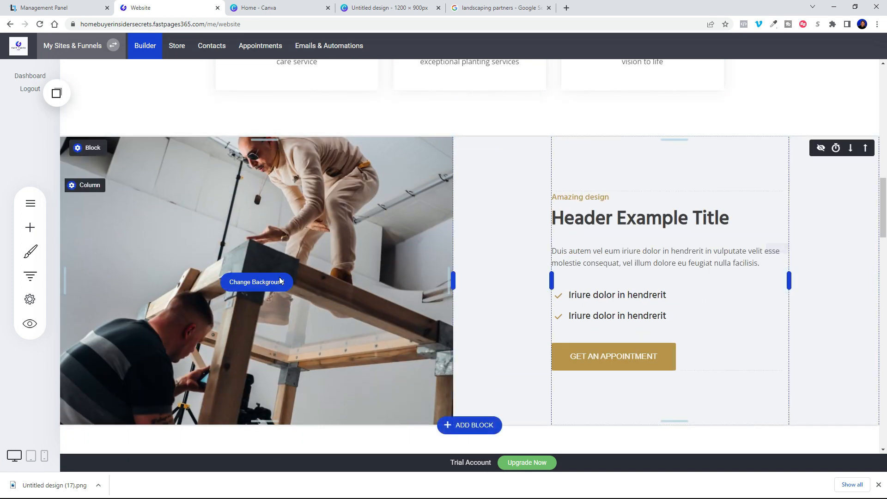
scroll(670, 314, "down", 3)
scroll(628, 254, "up", 3)
left_click(284, 11)
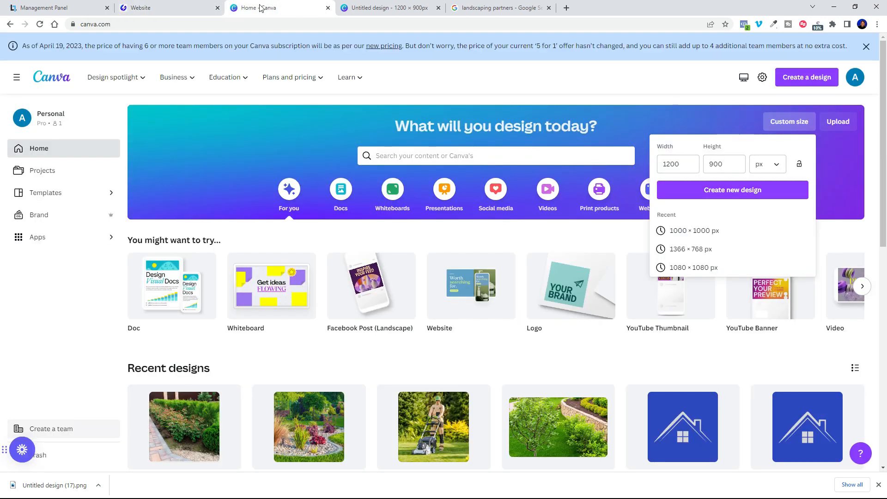
Step: Create a blank custom-size Canva design of 1200 × 900 px
left_click(162, 7)
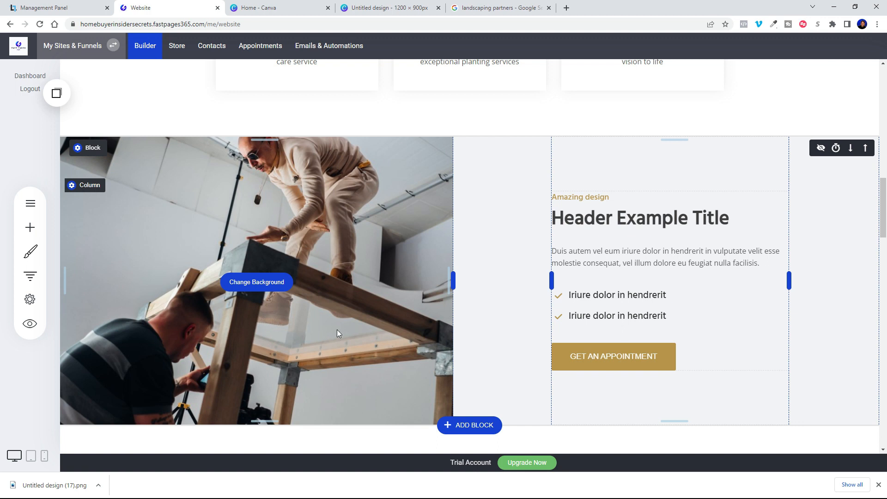
left_click(259, 7)
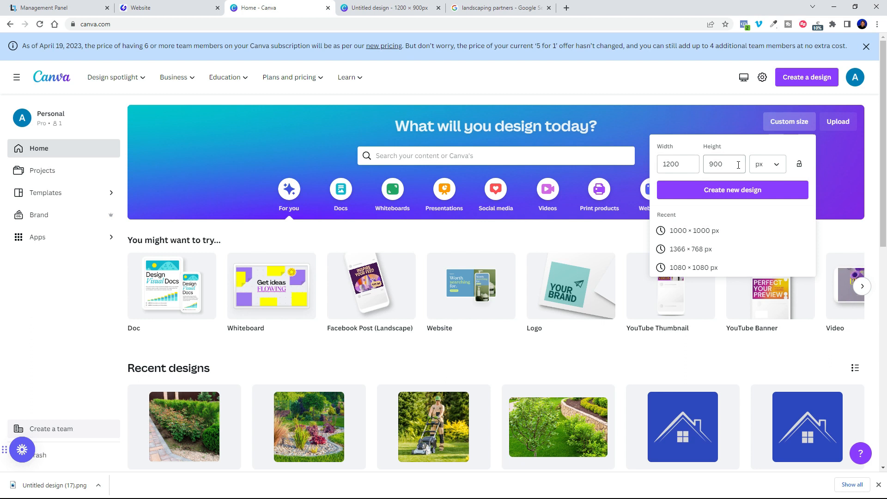
left_click(711, 190)
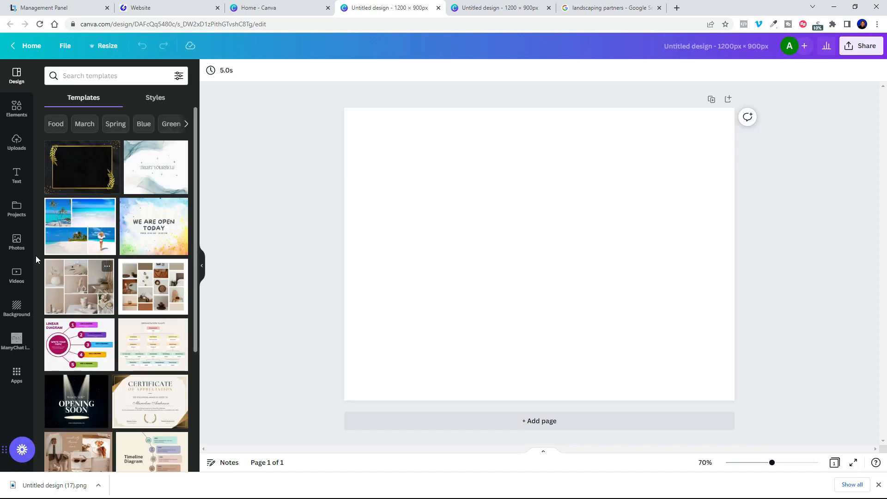
Step: Add the gardener-trimming-topiary photo from a 'landscaping professionals' search and enlarge it to fill the design
left_click(17, 241)
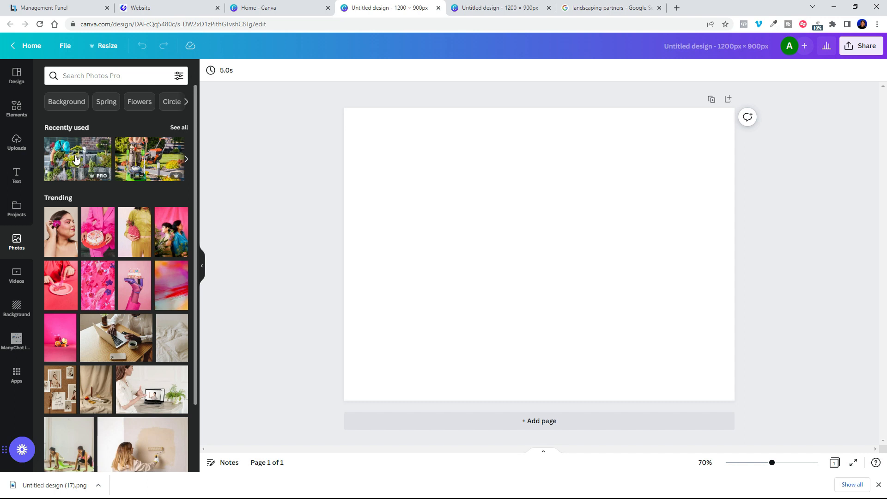
left_click(88, 77)
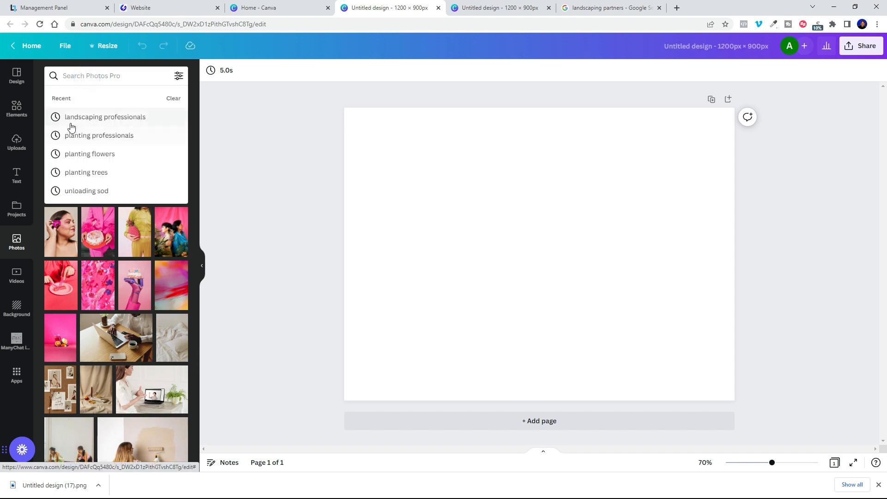
left_click(133, 122)
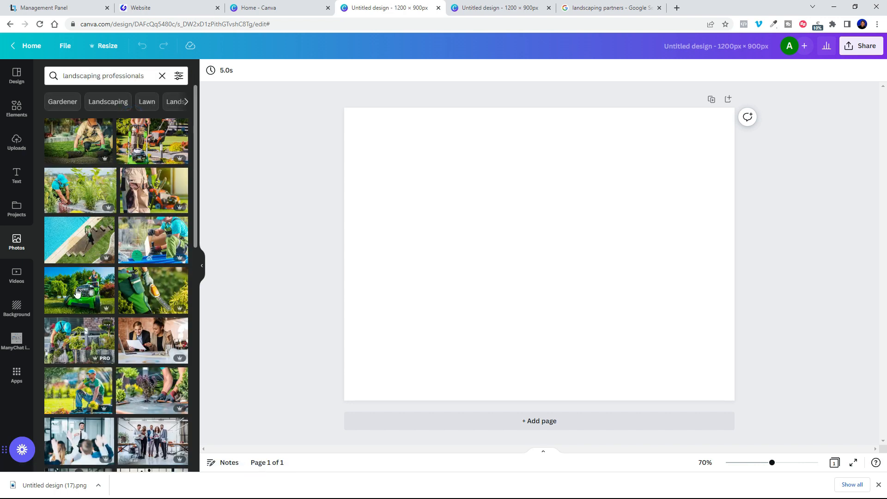
left_click(75, 346)
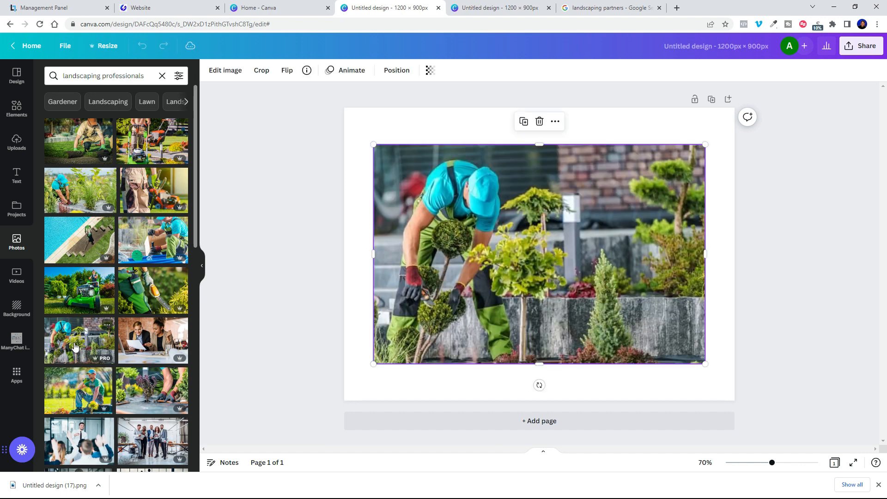
left_click_drag(547, 278, 518, 312)
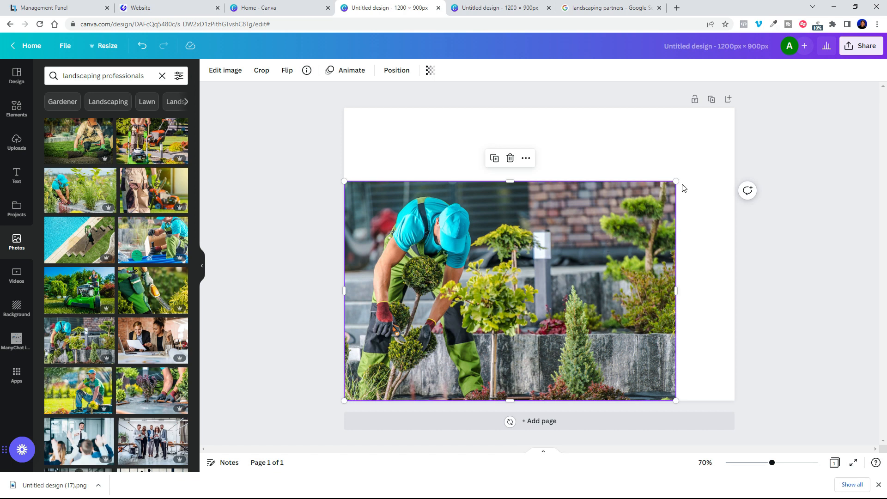
left_click_drag(676, 182, 788, 106)
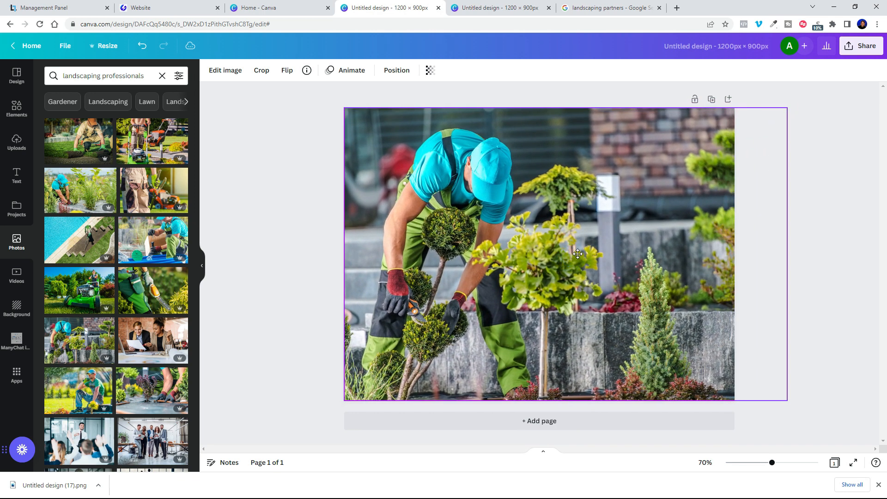
Step: Download the design as a compressed PNG and go back to the website builder
left_click(864, 48)
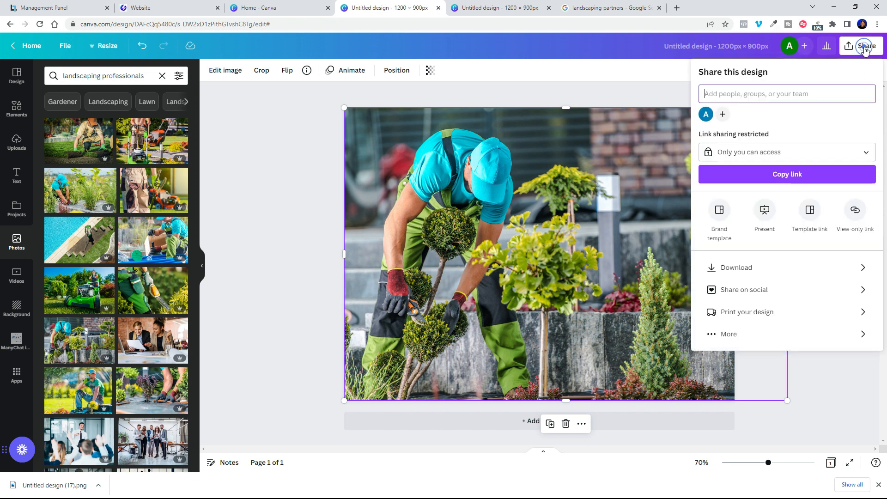
left_click(737, 268)
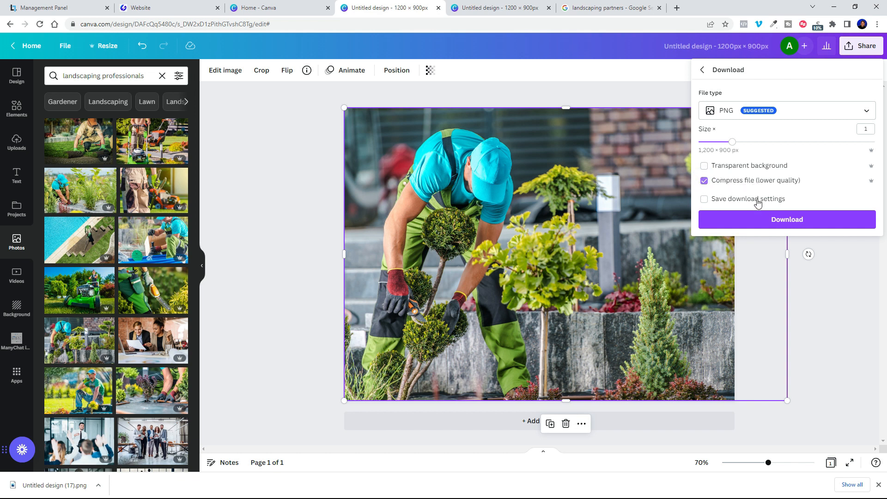
left_click(756, 224)
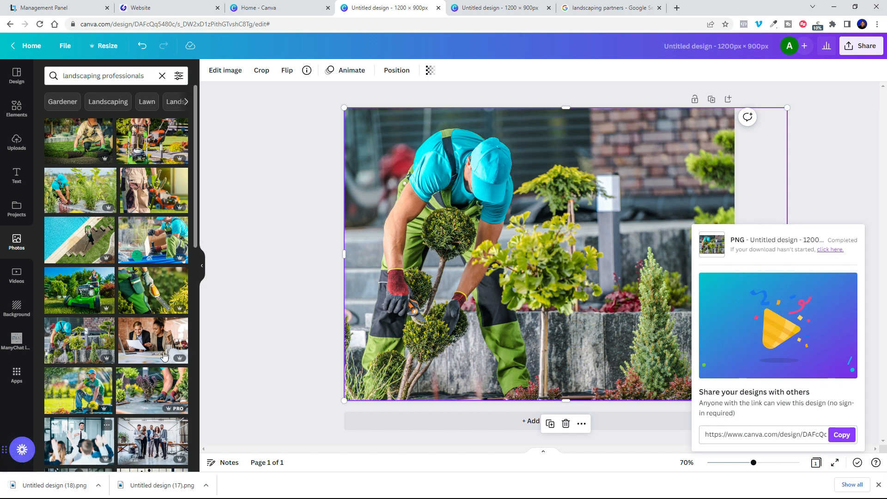
left_click(163, 11)
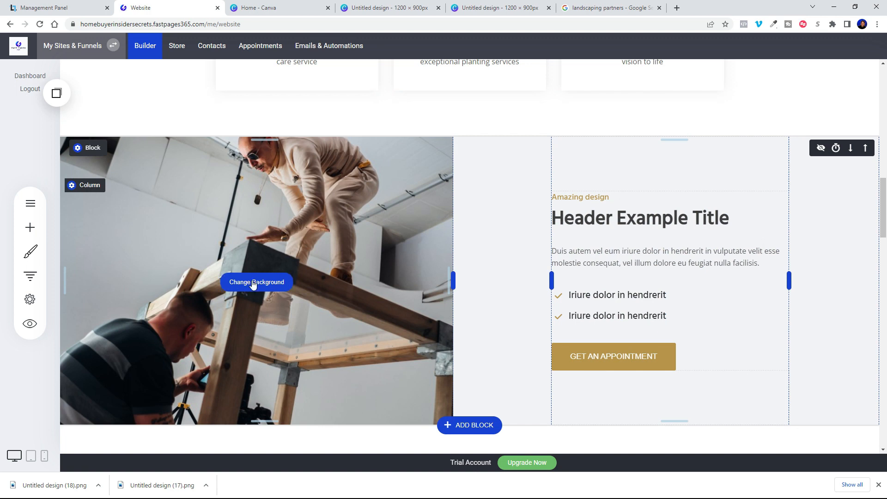
Step: Upload the gardener-trimming-topiary photo and make it the image column's background
left_click(253, 283)
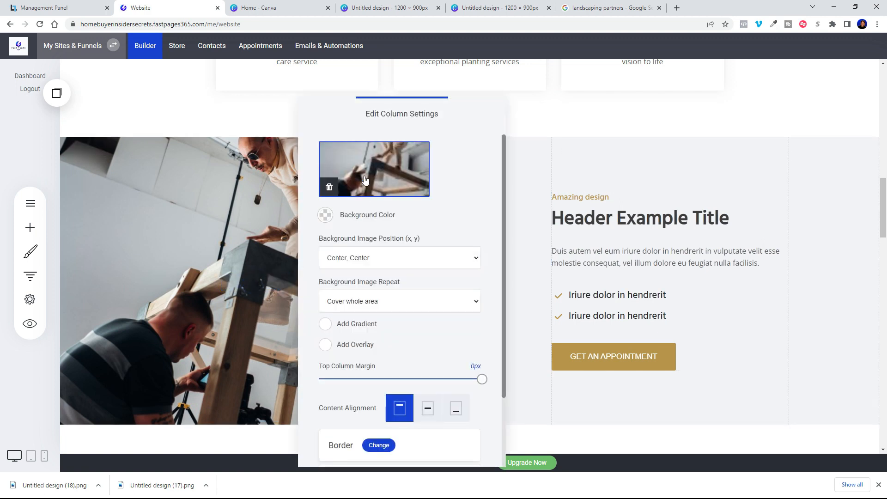
left_click(364, 178)
left_click(398, 140)
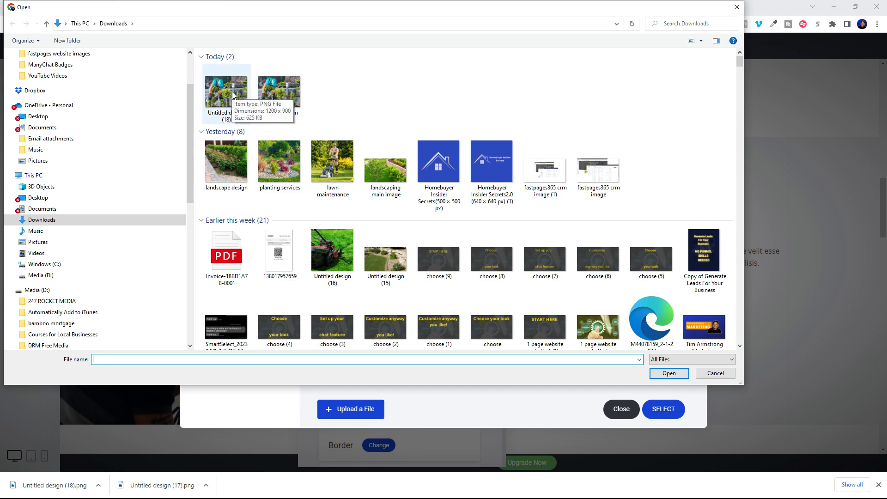
left_click(710, 373)
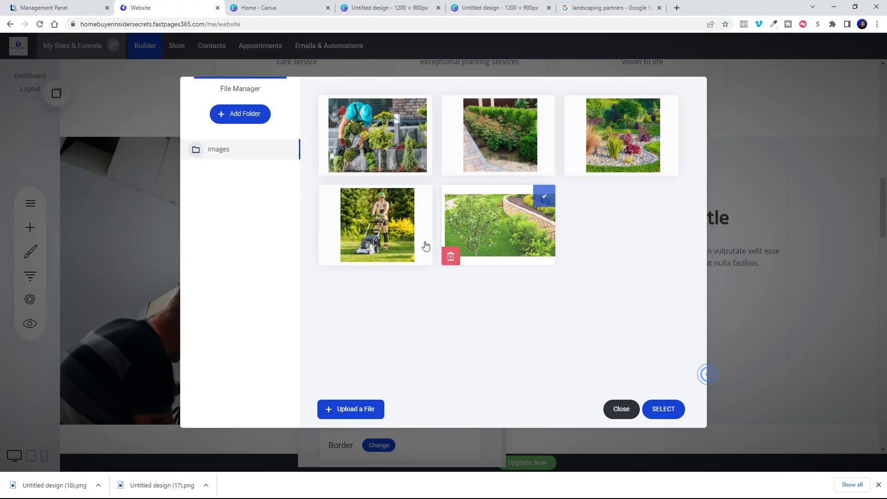
left_click(388, 130)
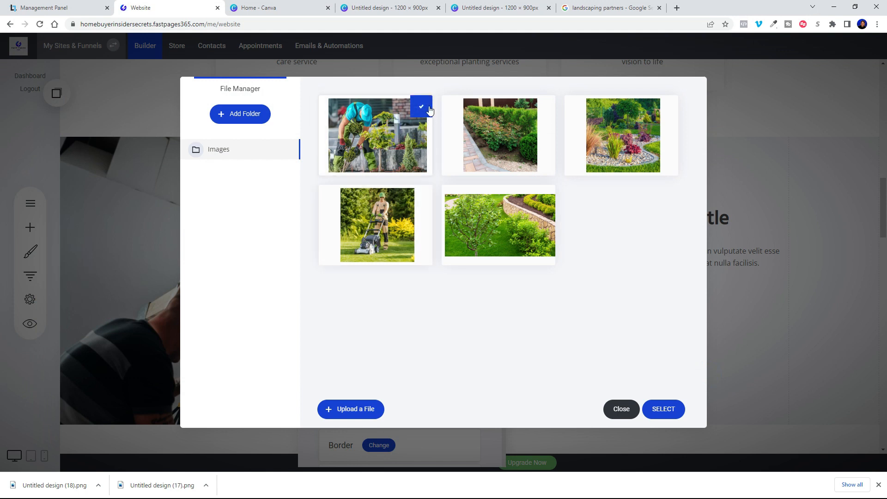
left_click(670, 415)
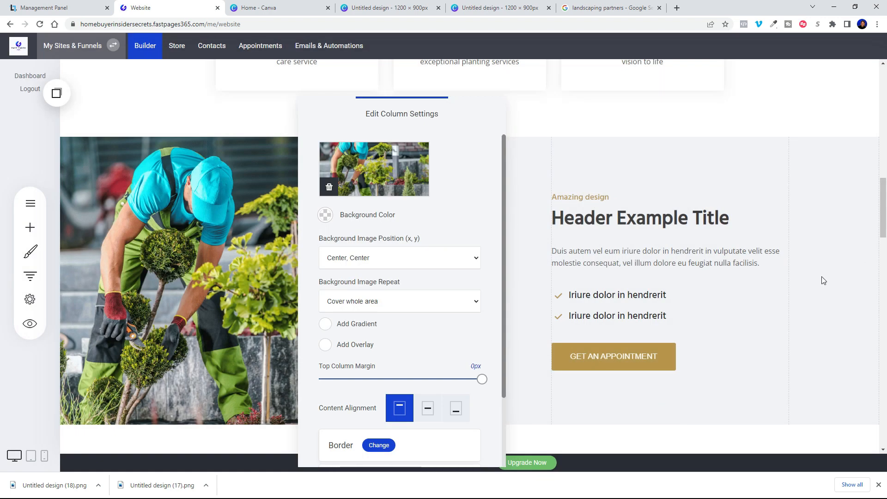
left_click(826, 280)
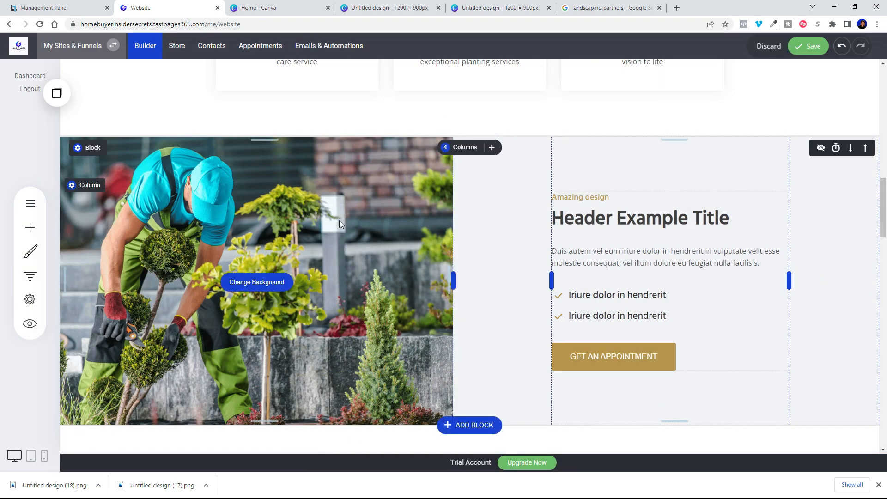
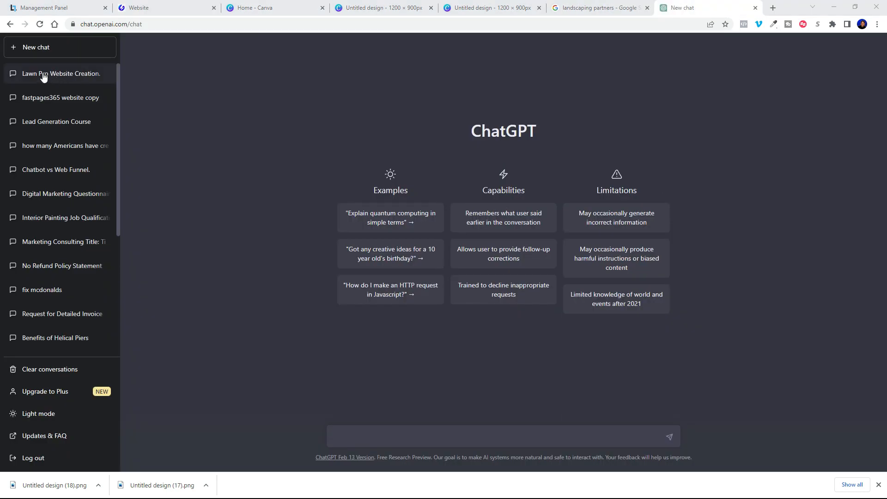
Step: Have ChatGPT write a short About Us paragraph for Lawn Pro Landscaping, then copy the reply
left_click(75, 78)
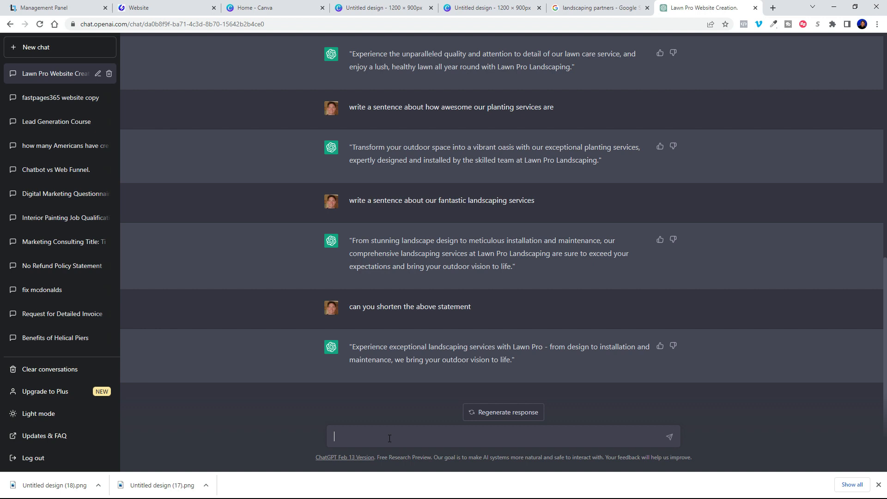
type("please write an about us paragraph for our lawn pro landscaping website")
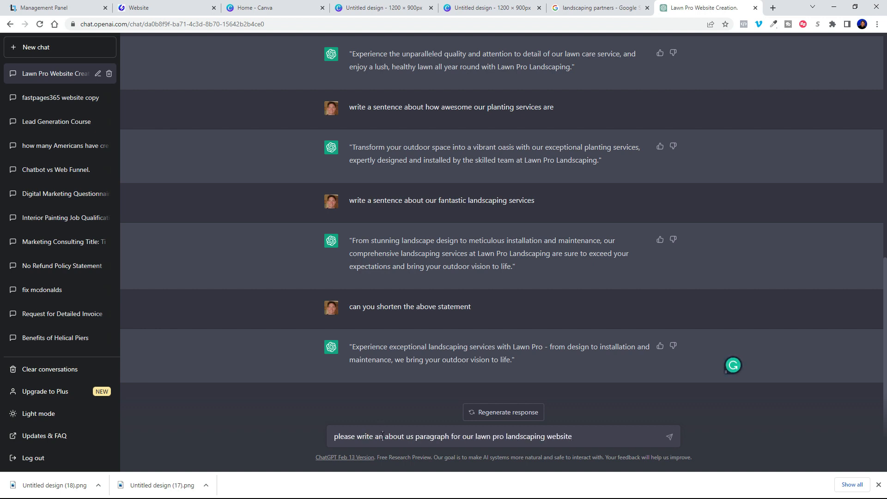
key("BackSpace")
type("short about us paragraph for our lawn pro landscaping website. include that we're fast, prof")
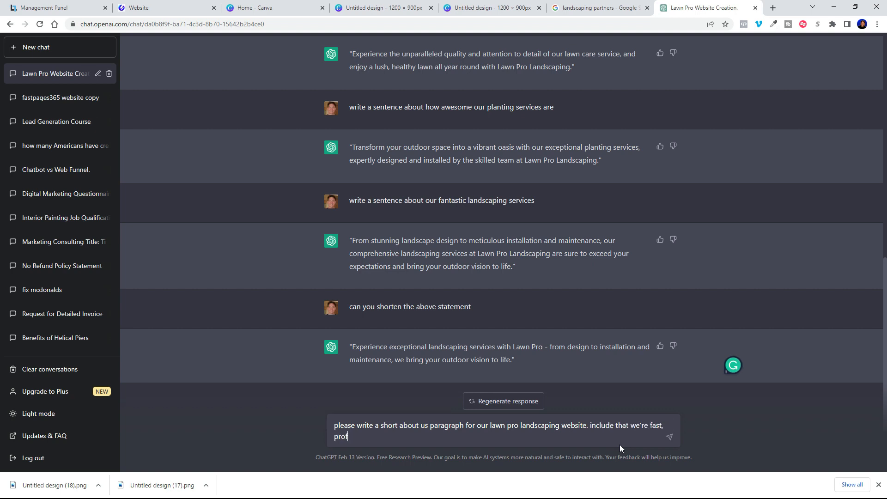
type("essional, and that it's easy to schedule a free estimate.")
key("Return")
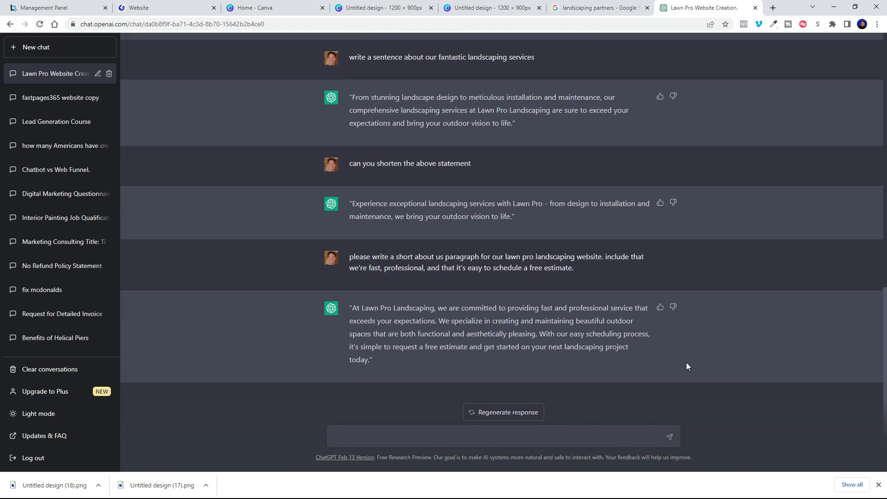
left_click_drag(348, 307, 417, 362)
key("ctrl+c")
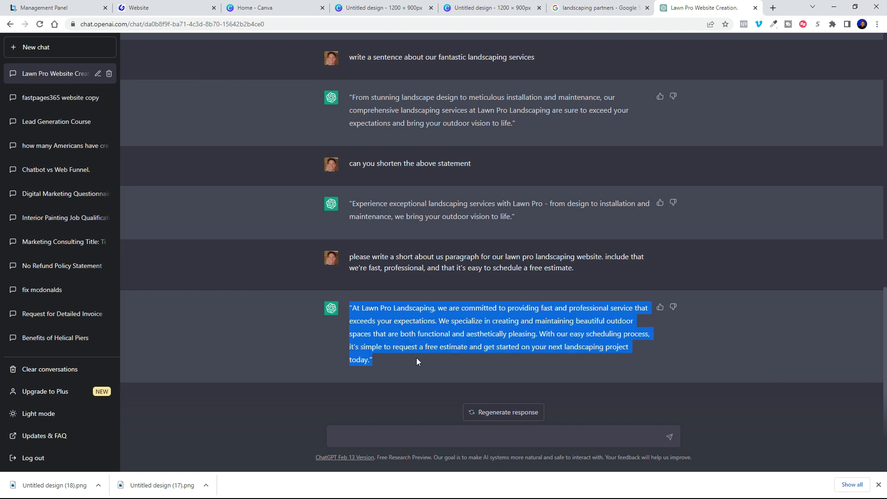
left_click(161, 8)
Step: Paste the ChatGPT About Us paragraph over the placeholder paragraph
left_click(643, 252)
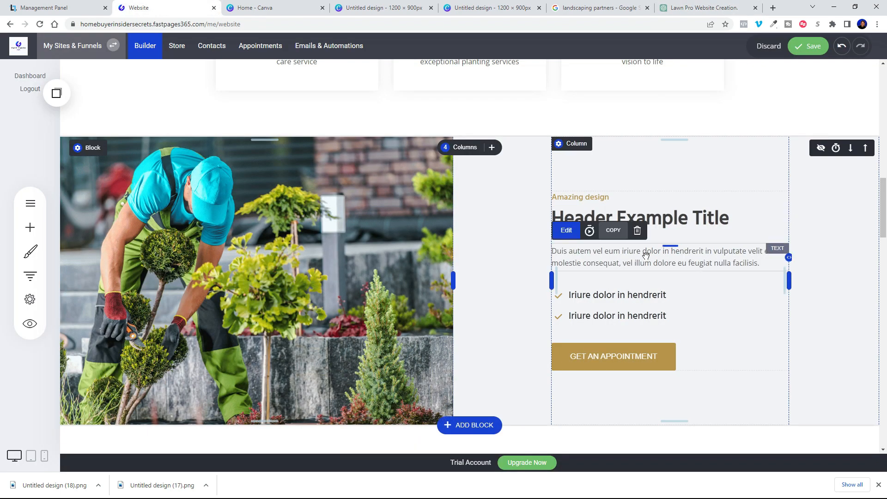
triple_click(644, 254)
right_click(567, 248)
left_click(591, 290)
Step: Rewrite the subheading and rename the heading to 'About us'
triple_click(581, 197)
type("Your going to love your yard")
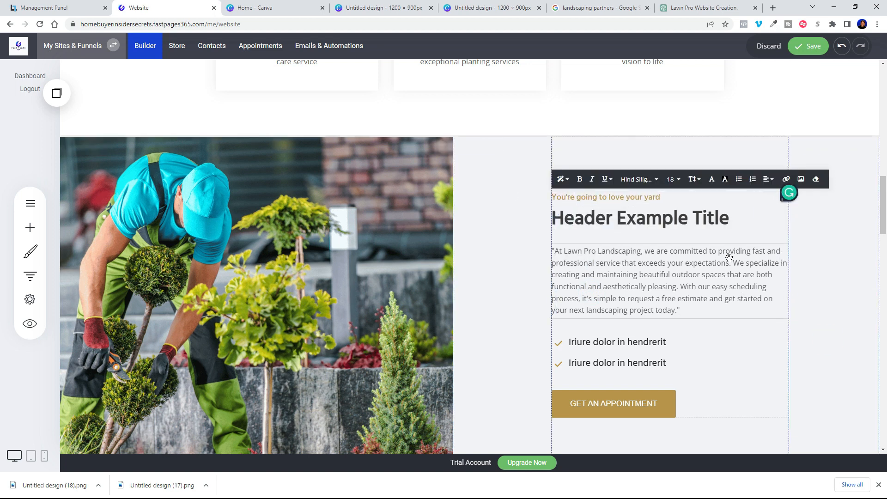
triple_click(656, 218)
type("A")
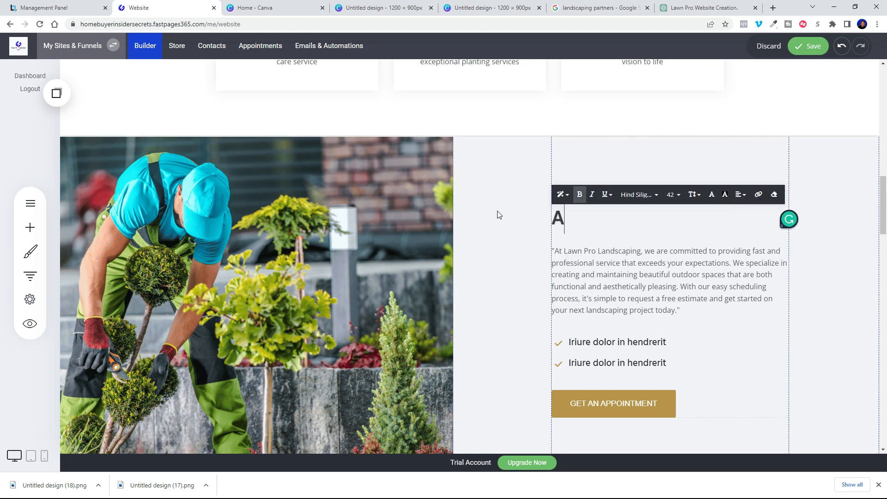
type("BOUT US AND WH")
key("ctrl+z")
left_click(842, 48)
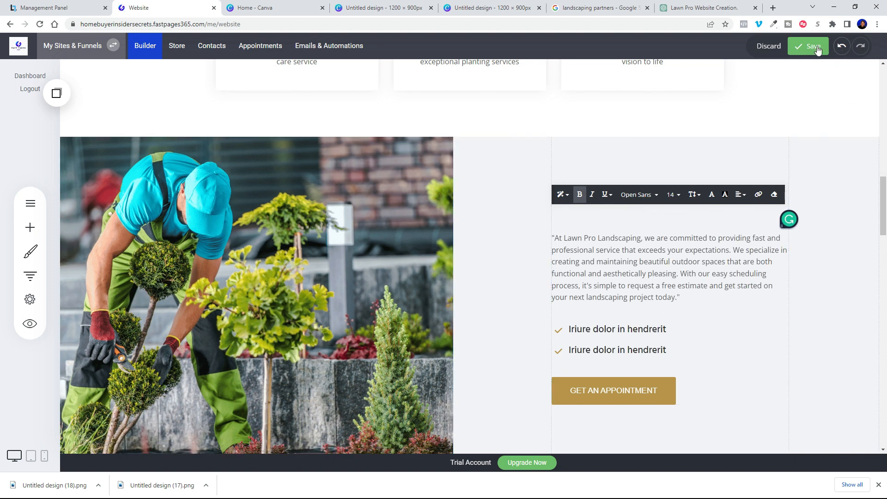
left_click(742, 218)
key("ctrl+a")
type("About us")
Step: Set the checklist items to 'Free Estimates' and 'Create a beautiful outdoor space'
left_click(684, 344)
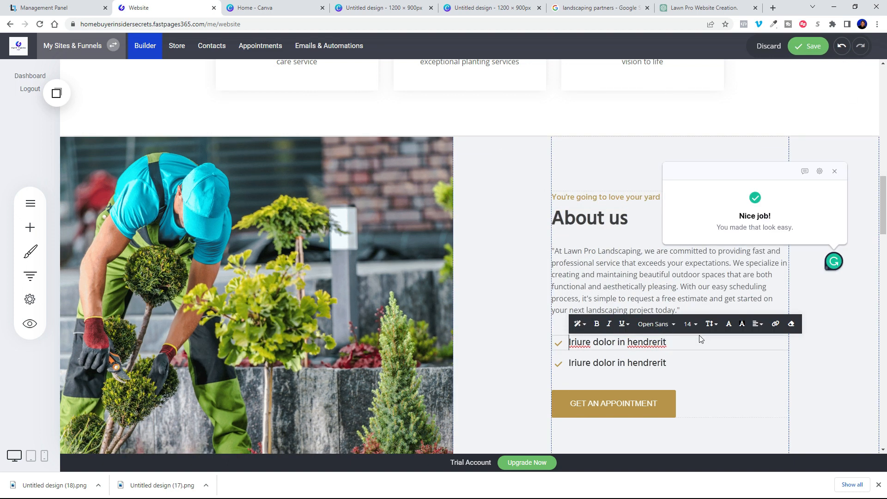
triple_click(683, 346)
type("Free Estimates")
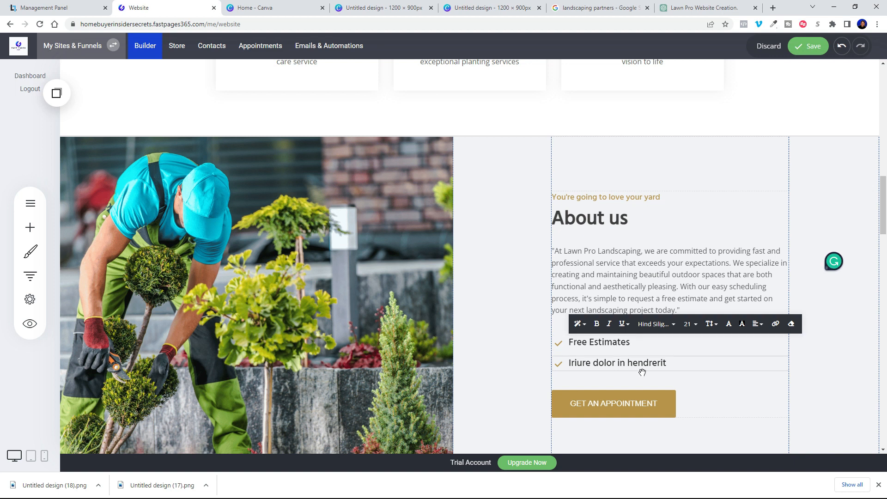
left_click(683, 365)
triple_click(683, 365)
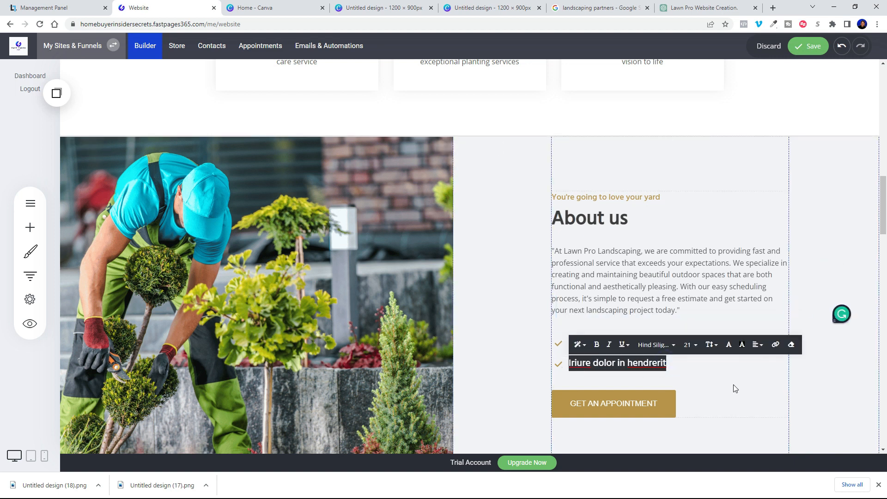
type("We exceed your expectations")
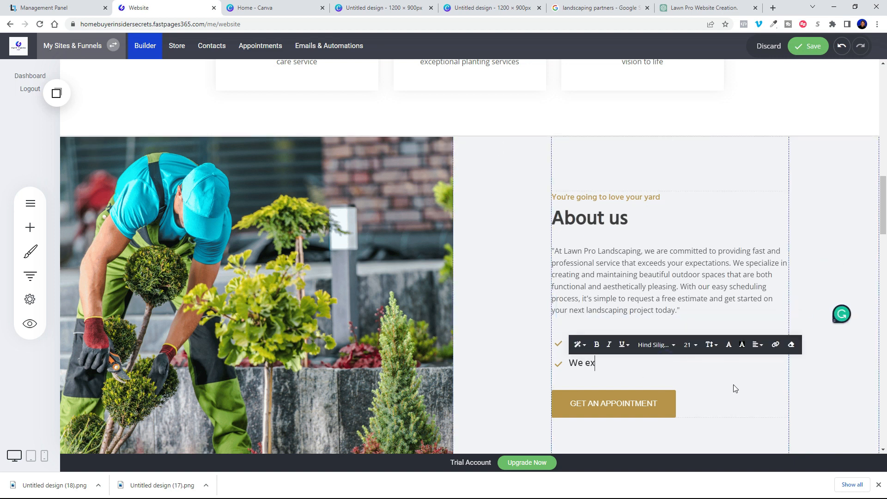
key("BackSpace")
key("BackSpace")
key("BackSpace")
key("BackSpace")
key("BackSpace")
key("BackSpace")
key("BackSpace")
key("BackSpace")
key("BackSpace")
key("BackSpace")
key("BackSpace")
key("BackSpace")
key("BackSpace")
key("BackSpace")
key("BackSpace")
key("BackSpace")
key("BackSpace")
key("BackSpace")
key("BackSpace")
key("BackSpace")
type("You're going to love what we")
key("BackSpace")
key("BackSpace")
key("BackSpace")
key("BackSpace")
key("BackSpace")
key("BackSpace")
key("BackSpace")
key("BackSpace")
key("BackSpace")
key("BackSpace")
key("BackSpace")
key("BackSpace")
key("BackSpace")
key("BackSpace")
key("BackSpace")
key("BackSpace")
key("BackSpace")
key("BackSpace")
key("BackSpace")
key("BackSpace")
type("Create a beautiful outdoor space")
Step: Replace the first checklist item with 'Request a free consultation'
left_click(642, 347)
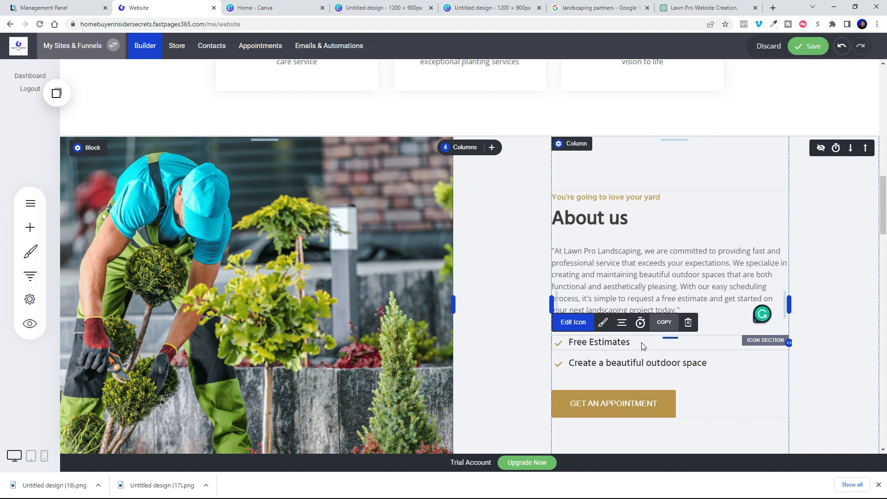
double_click(643, 346)
type("We work with you")
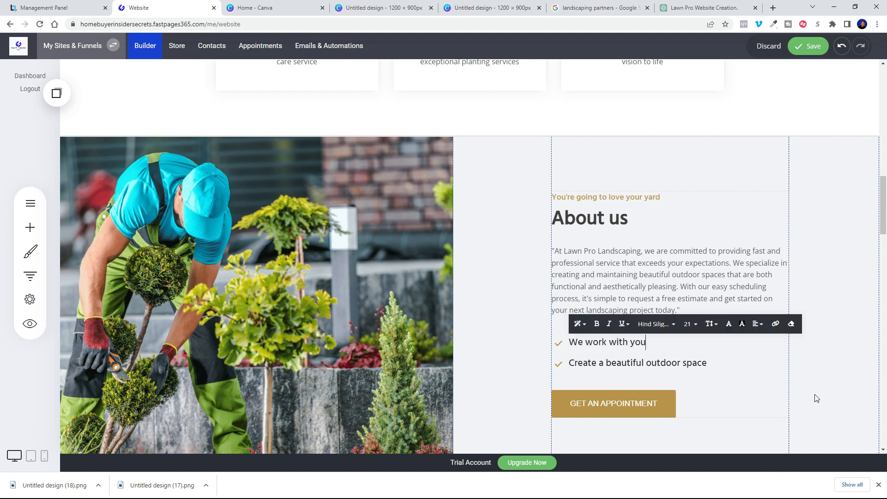
key("BackSpace")
key("BackSpace")
key("BackSpace")
key("BackSpace")
key("BackSpace")
key("BackSpace")
key("BackSpace")
key("BackSpace")
key("BackSpace")
key("BackSpace")
key("BackSpace")
key("BackSpace")
key("BackSpace")
key("BackSpace")
key("BackSpace")
key("BackSpace")
type("Request a free ")
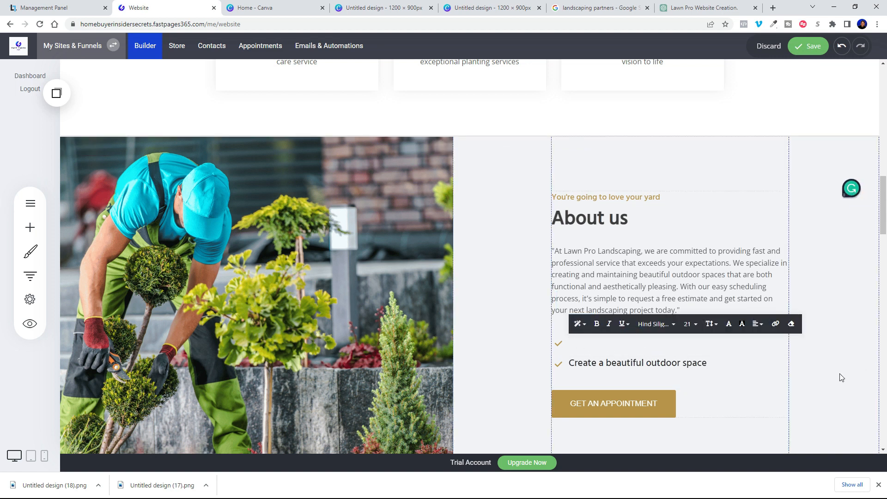
type("consultation")
Step: Set the subtitle to 'Lawn Pro Landscaping' and save the page
triple_click(675, 196)
type("Lawn Pro Landscaping")
left_click(826, 346)
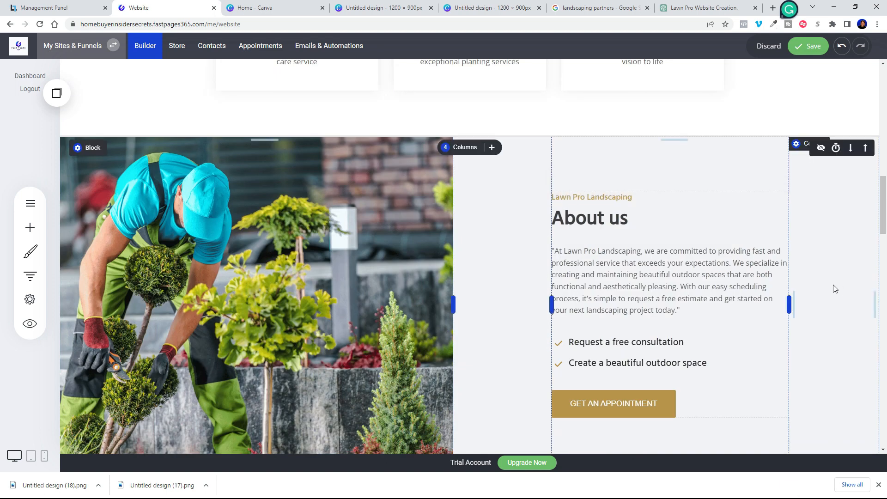
left_click(810, 48)
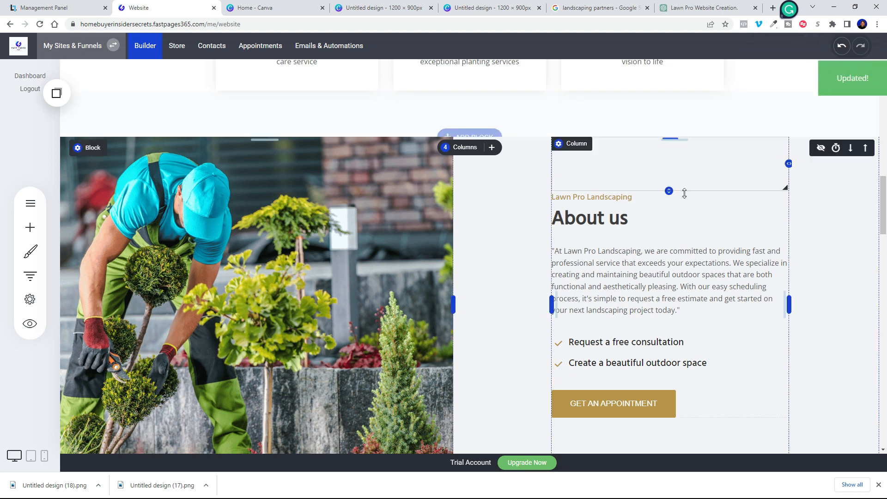
Step: Set the About section's anchor point and edit the About Us menu item's link
left_click(84, 148)
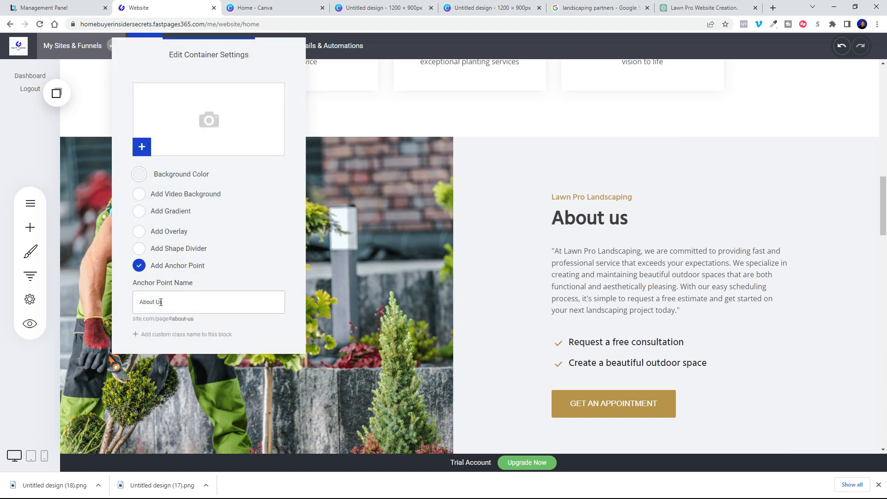
left_click(360, 260)
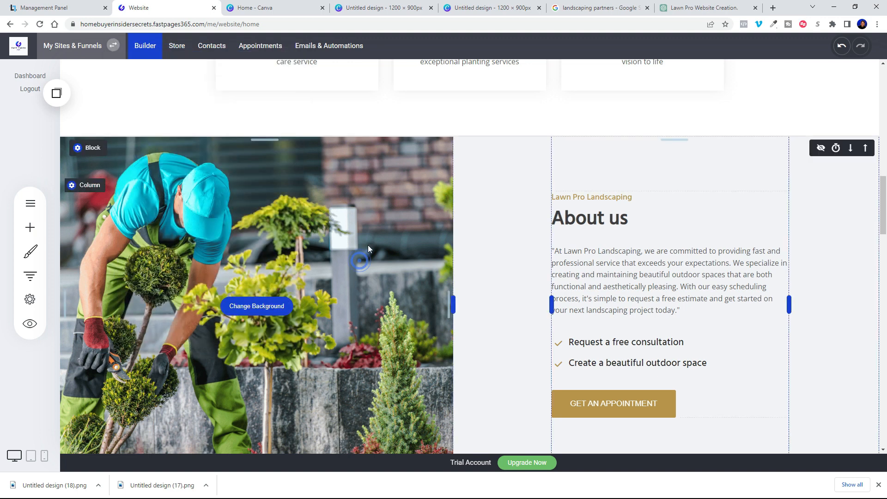
scroll(368, 245, "up", 8)
scroll(379, 238, "up", 5)
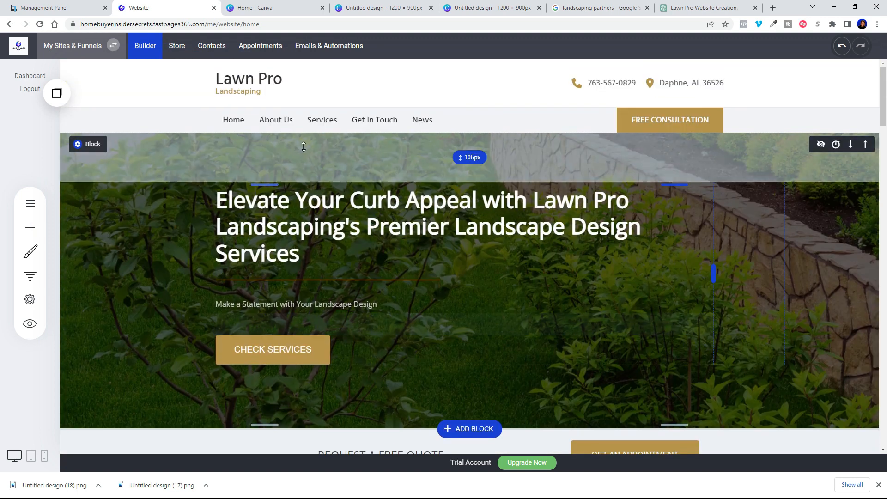
left_click(232, 103)
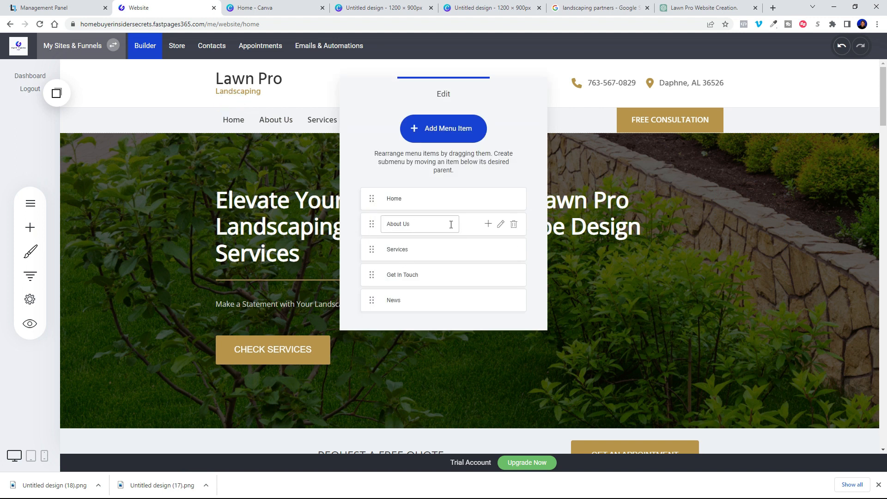
left_click(501, 224)
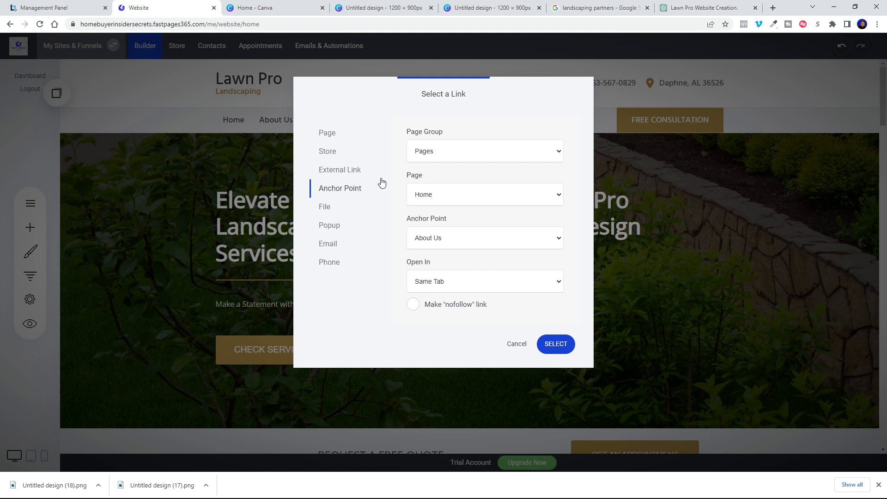
Step: Link About Us to the Home page's About Us anchor point and save
left_click(475, 149)
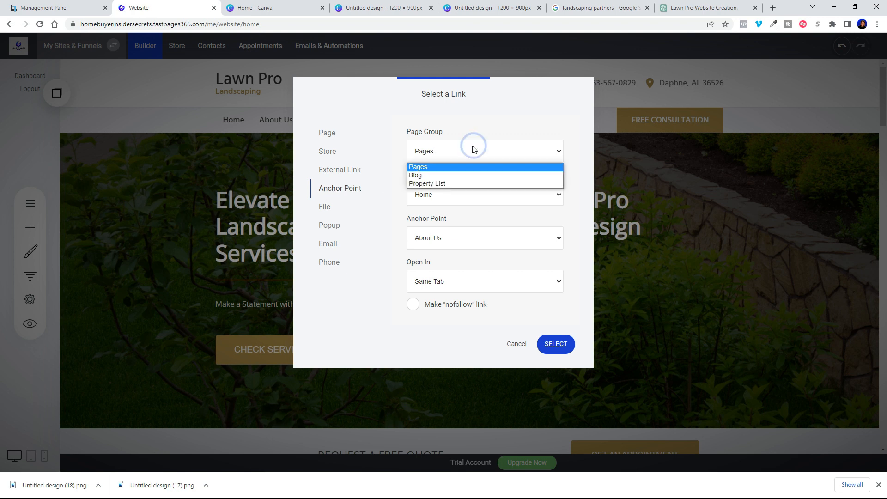
left_click(448, 151)
left_click(450, 195)
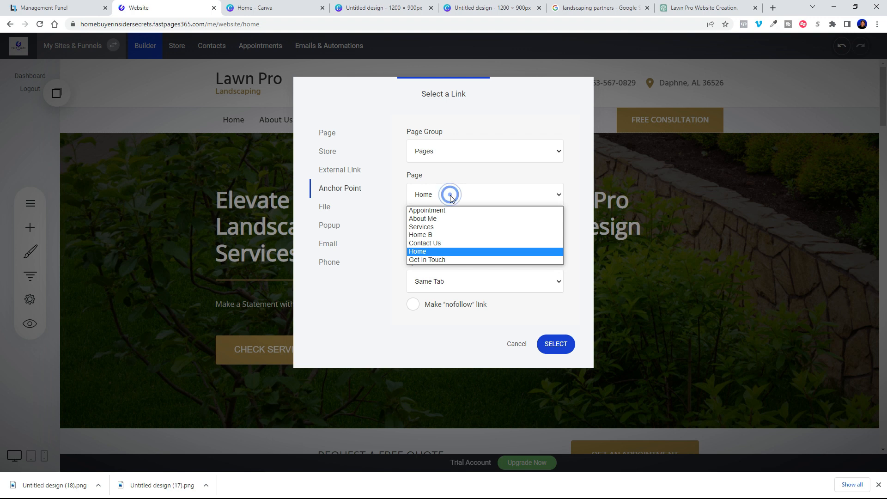
left_click(425, 254)
left_click(522, 242)
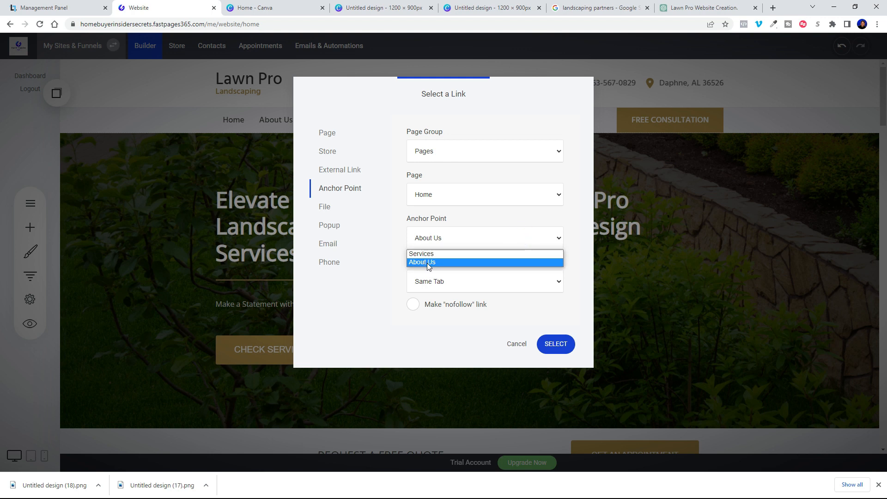
left_click(428, 262)
left_click(554, 343)
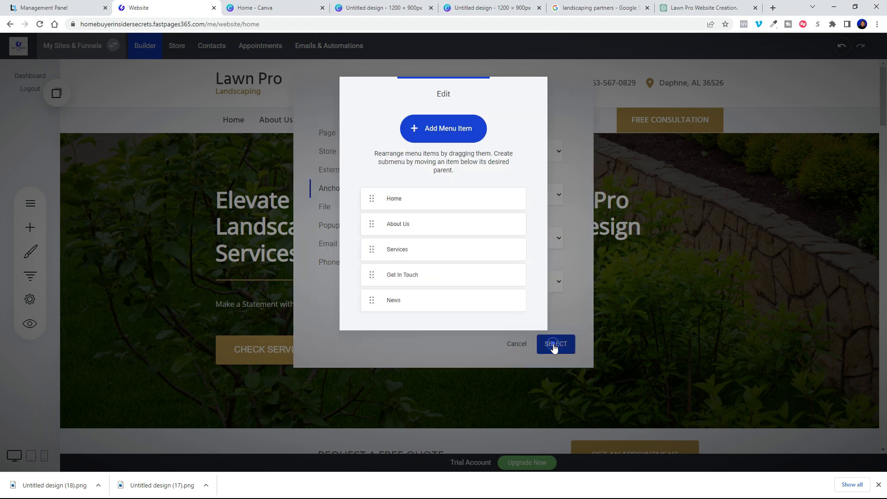
left_click(755, 245)
left_click(811, 46)
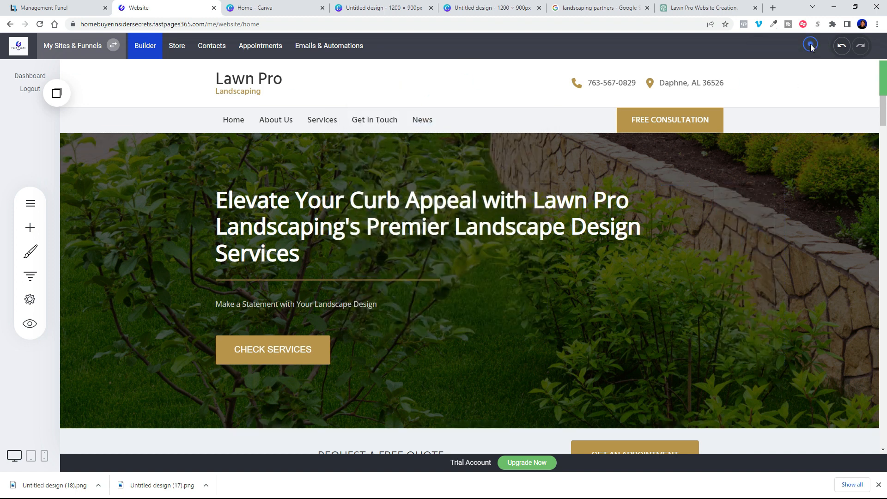
left_click(22, 324)
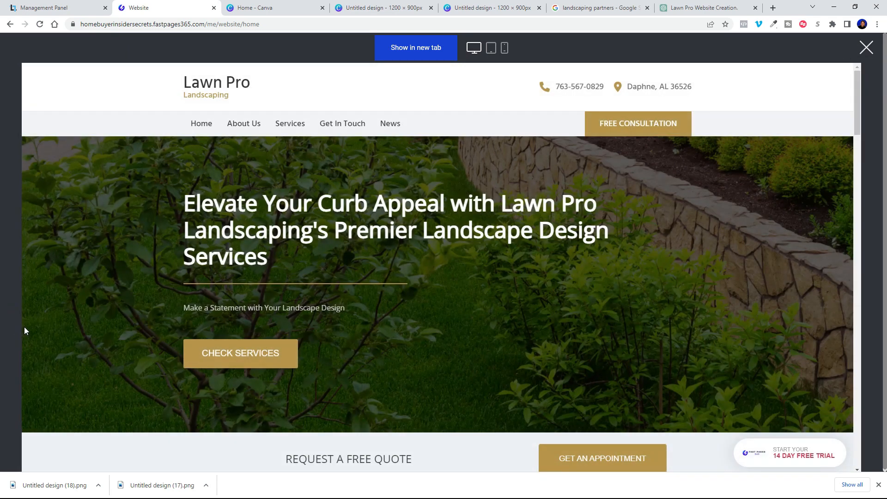
left_click(242, 127)
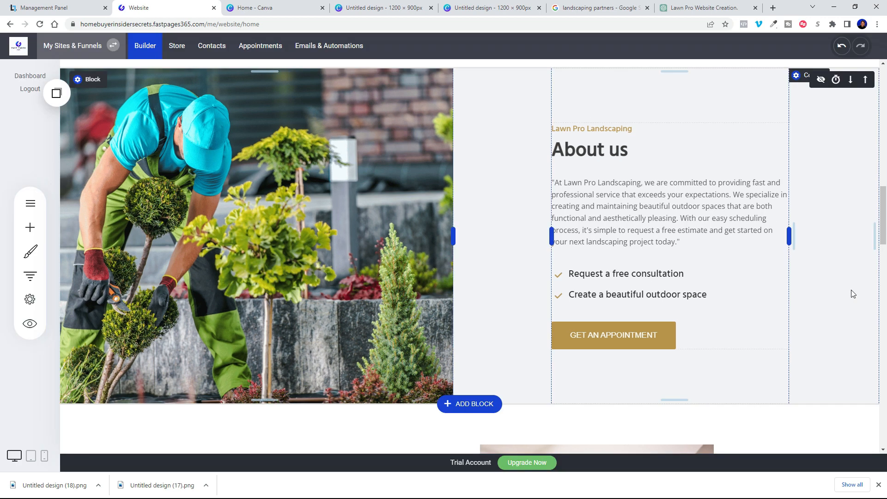
scroll(852, 293, "up", 15)
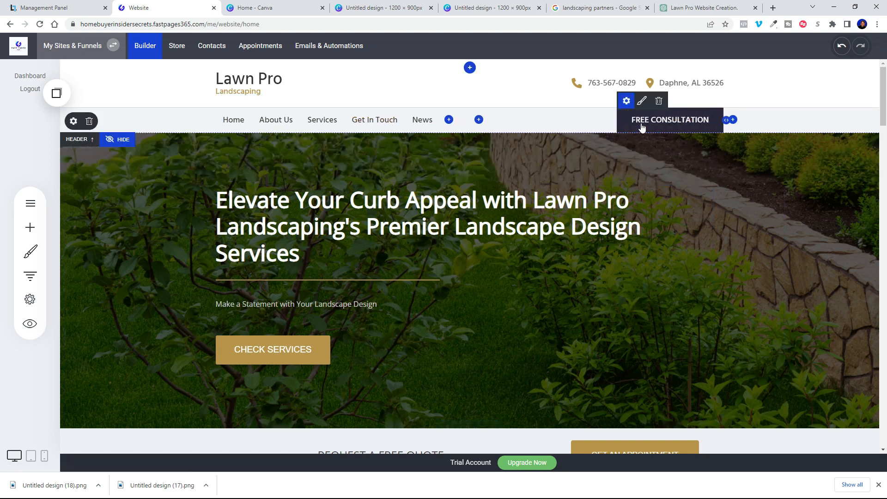
scroll(650, 231, "down", 3)
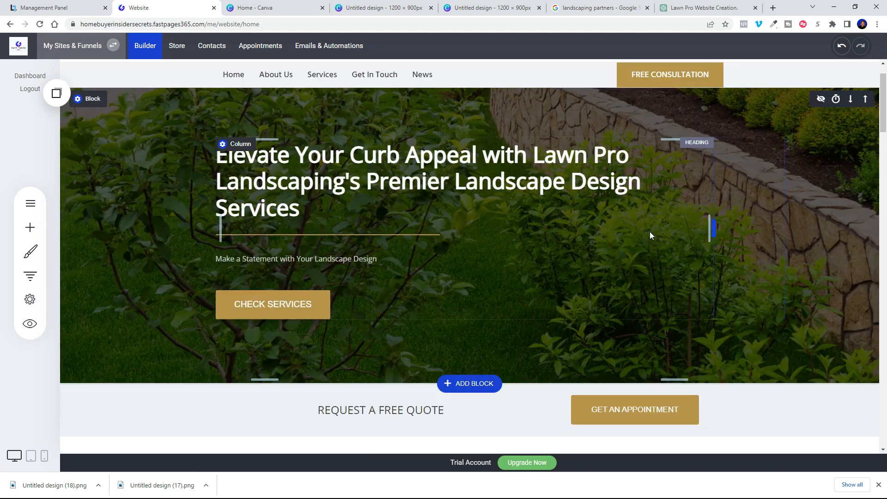
scroll(629, 320, "up", 3)
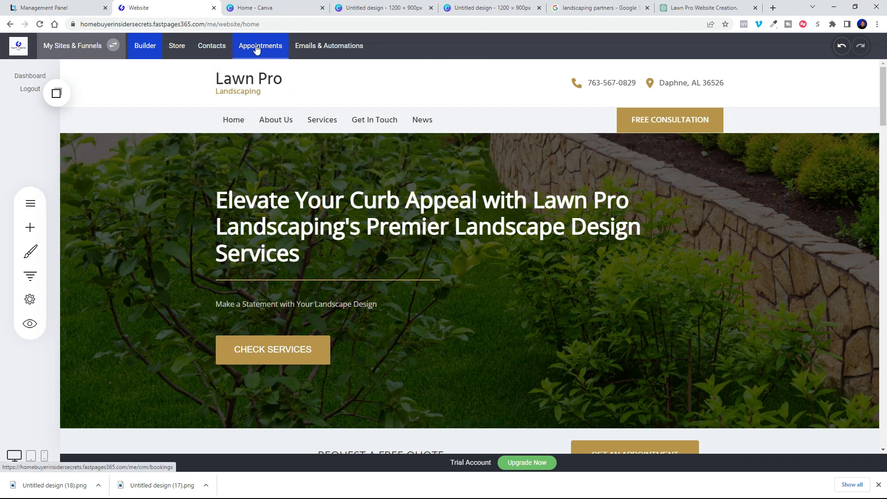
Step: Go to Appointments, dismiss the intro video, and start a new booking event
left_click(259, 48)
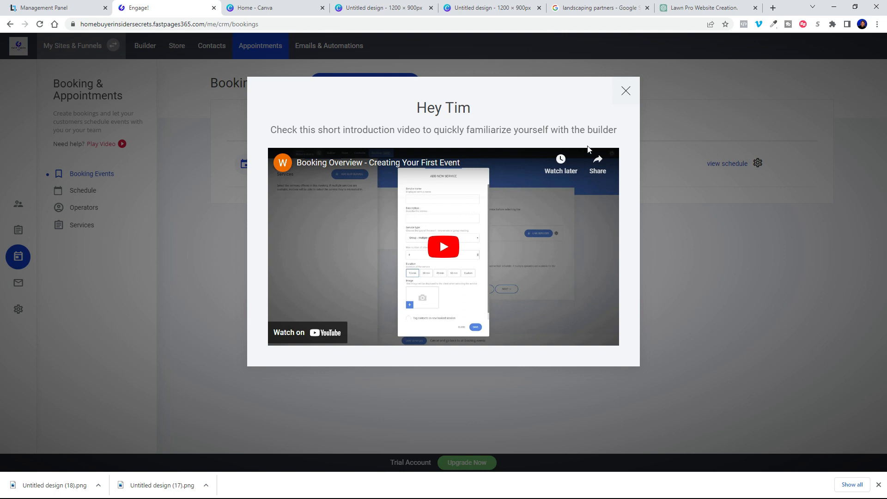
left_click(626, 91)
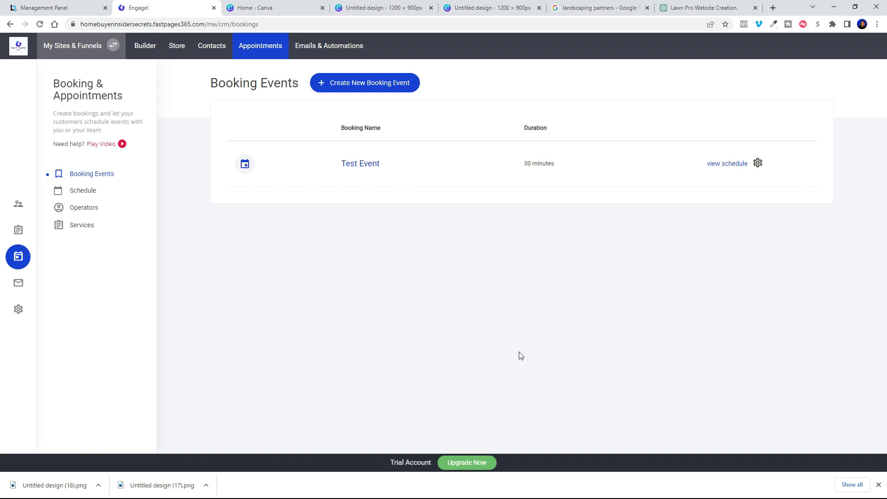
left_click(365, 86)
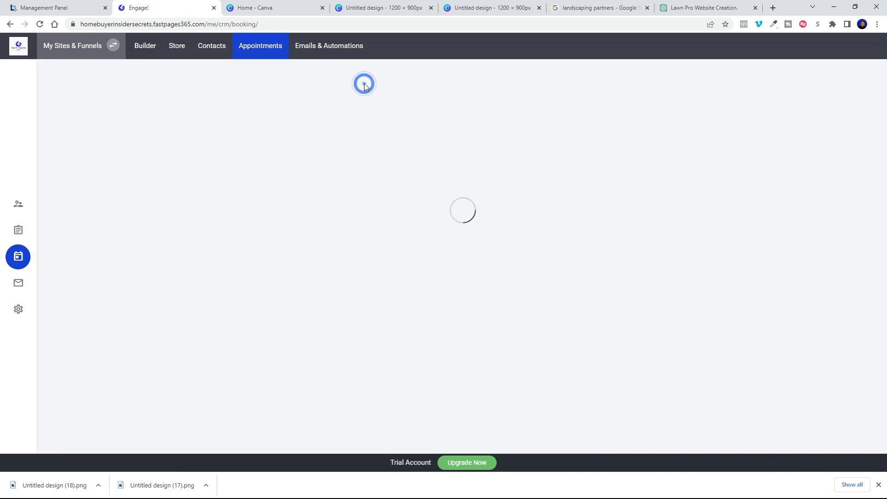
left_click(389, 199)
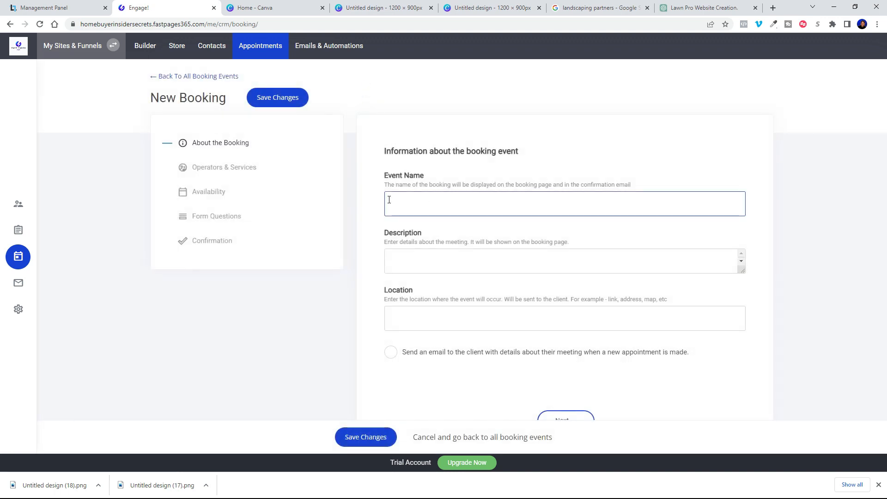
Step: Name the booking 'Free Consultation', describe it as 'Set up a time to discuss your project', enable client email
left_click(426, 208)
type("Free")
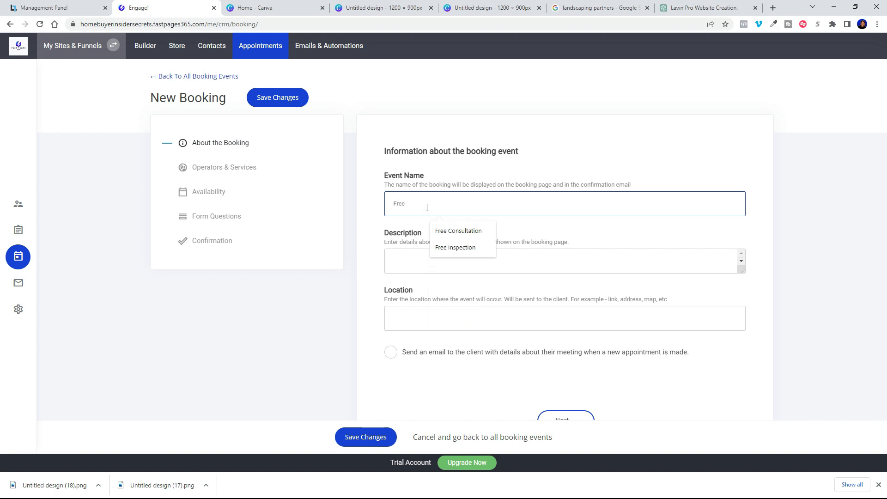
left_click(458, 231)
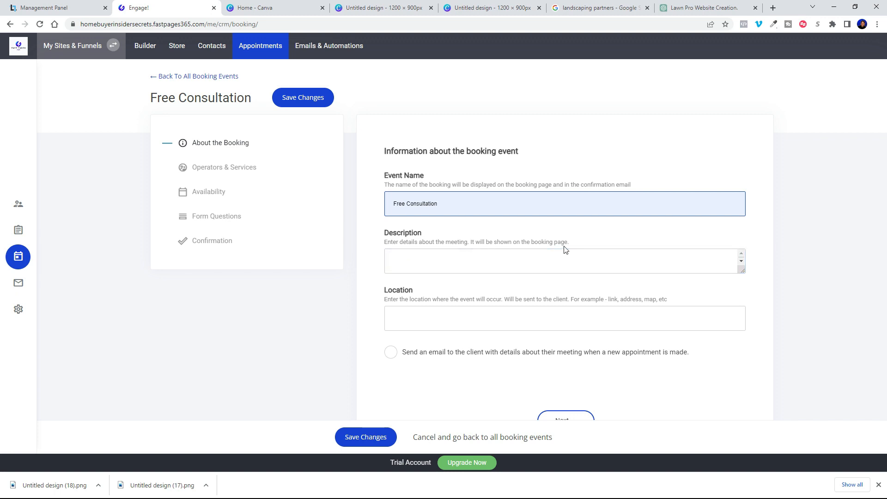
left_click(444, 259)
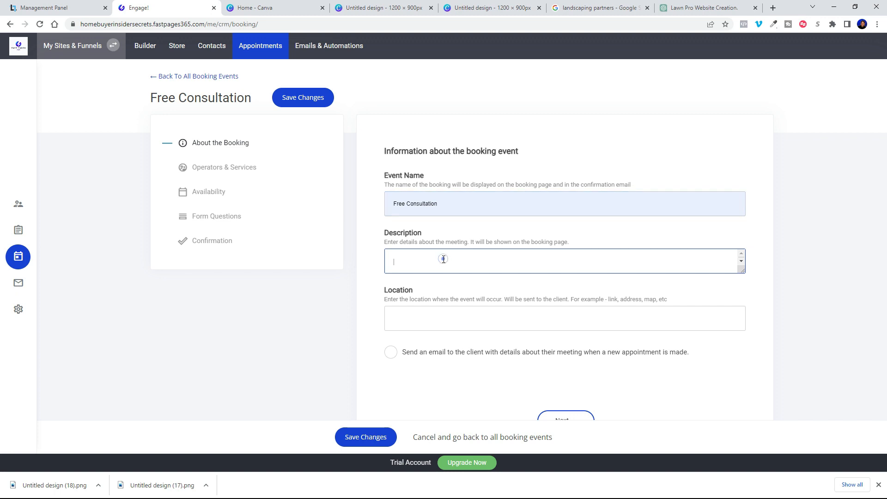
type("Let")
type("Set up a time to discuss your project")
left_click(393, 354)
left_click(392, 355)
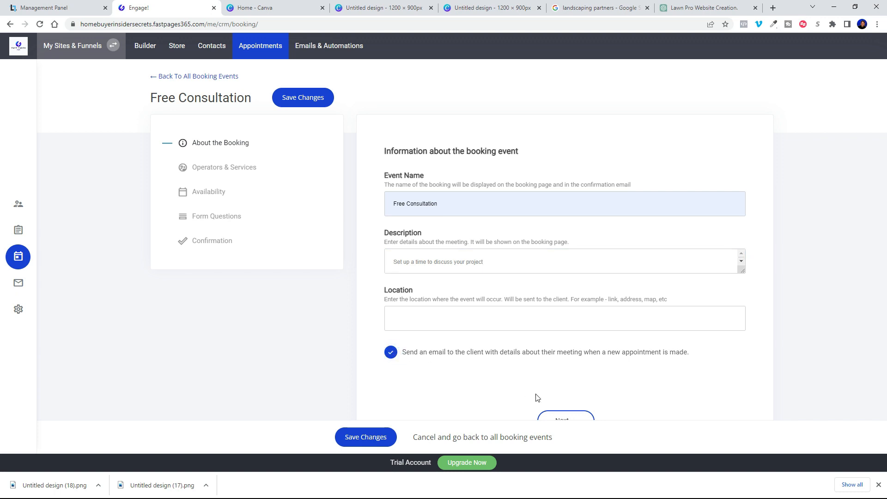
left_click(571, 418)
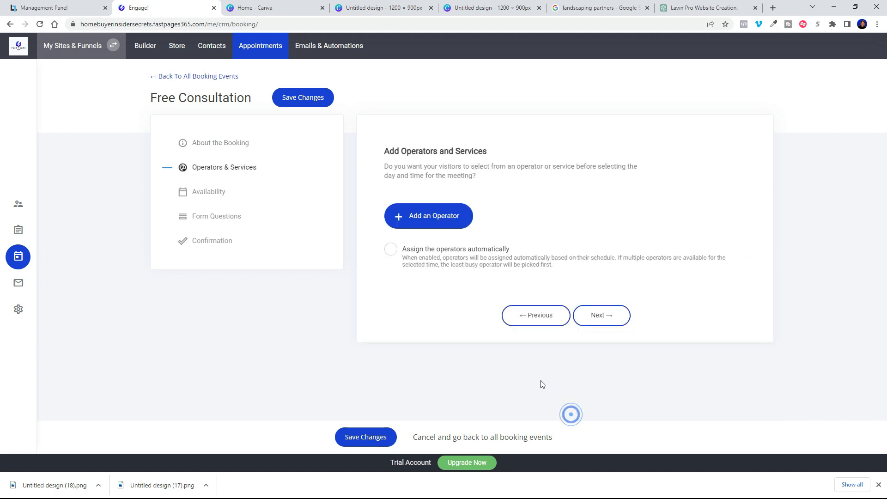
Step: Add a new operator and fill in their name and e-mail address
left_click(426, 215)
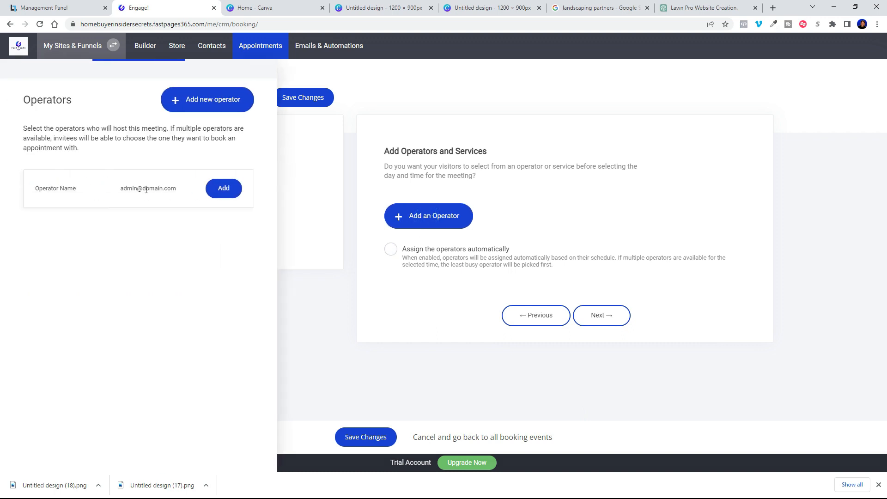
left_click(199, 107)
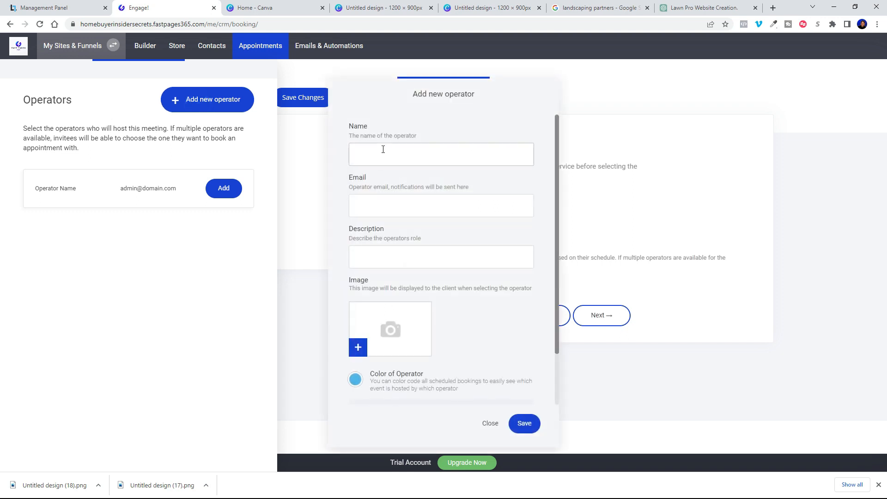
left_click(383, 149)
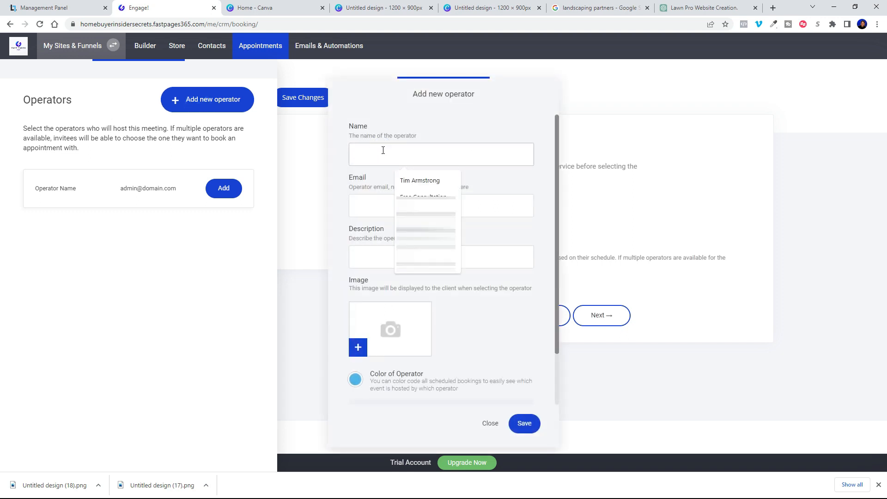
left_click(426, 181)
left_click(387, 203)
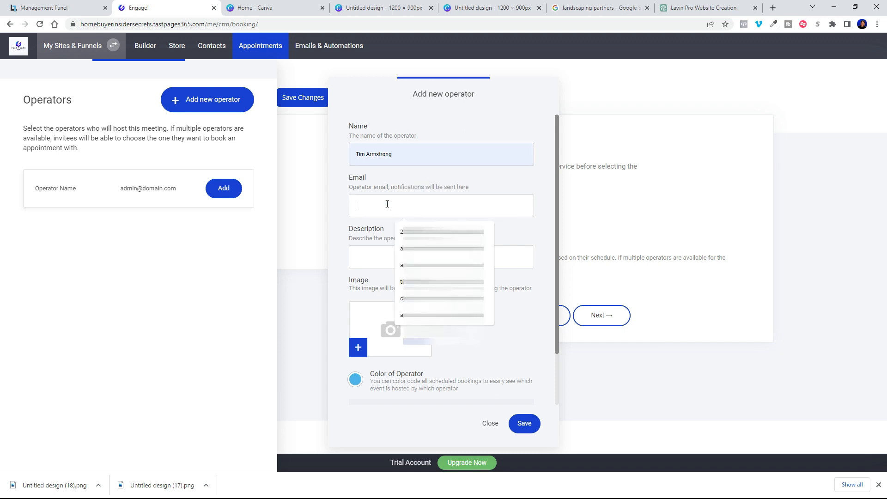
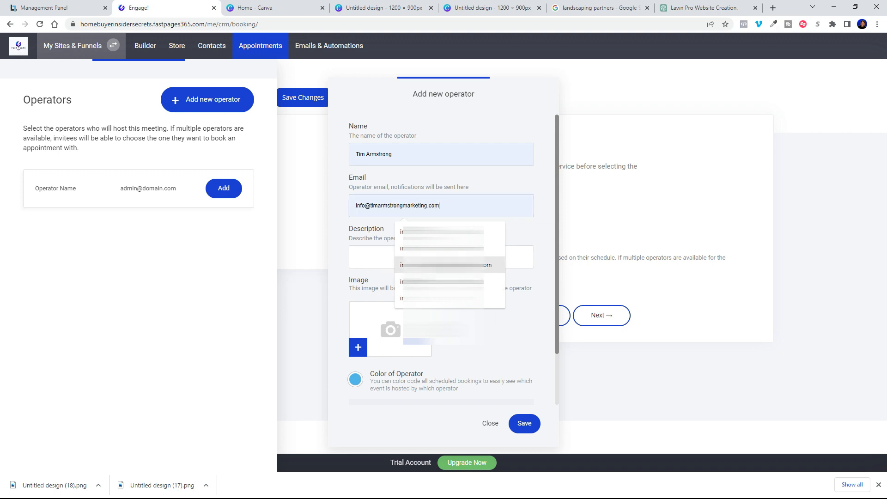
left_click(419, 264)
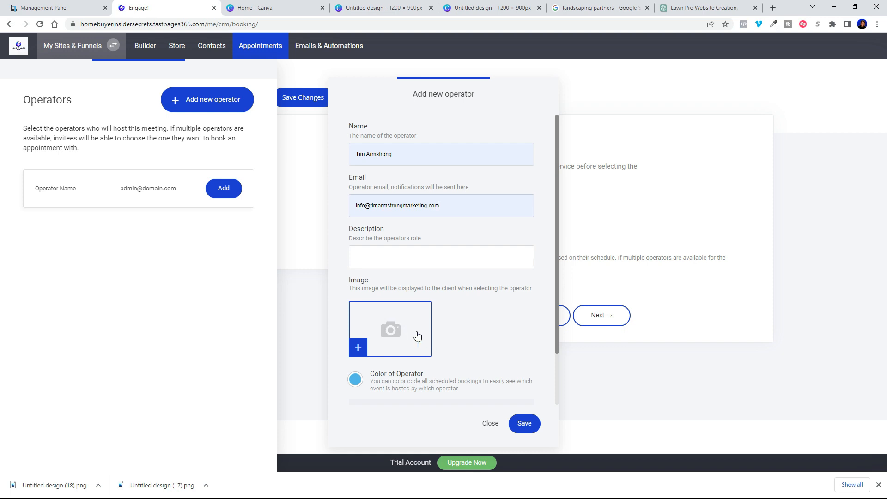
Step: Upload a profile photo for the new operator
left_click(390, 337)
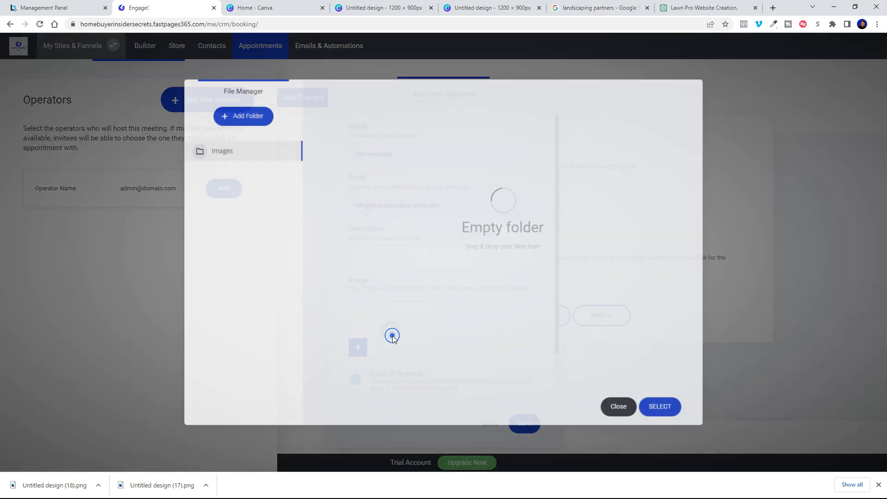
left_click(351, 409)
scroll(545, 247, "down", 7)
mouse_move(740, 78)
left_mouse_down()
mouse_move(739, 70)
mouse_move(739, 77)
left_mouse_up()
left_click(342, 231)
double_click(342, 231)
left_click(388, 149)
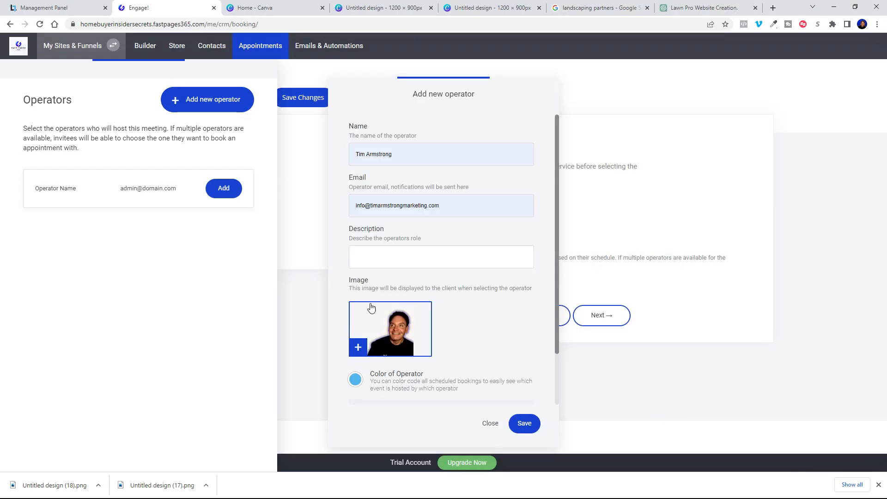
Step: Give the operator the navy colour #0F227E and save
left_click(357, 381)
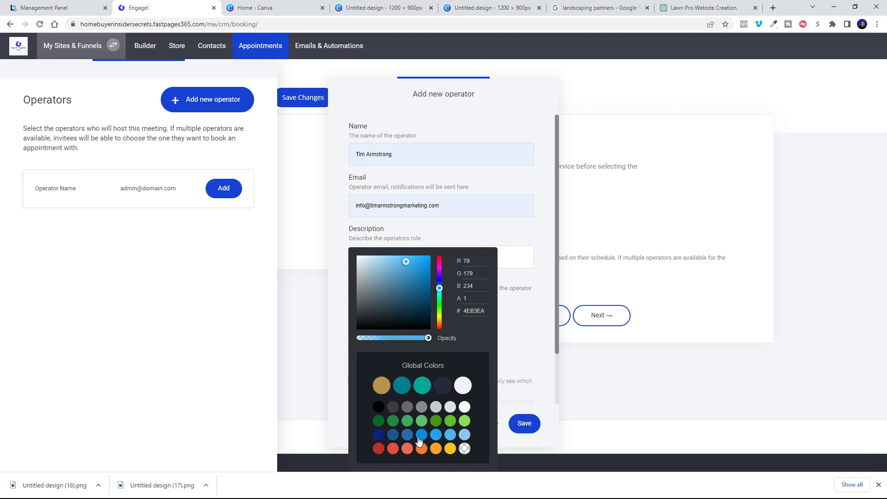
left_click(378, 434)
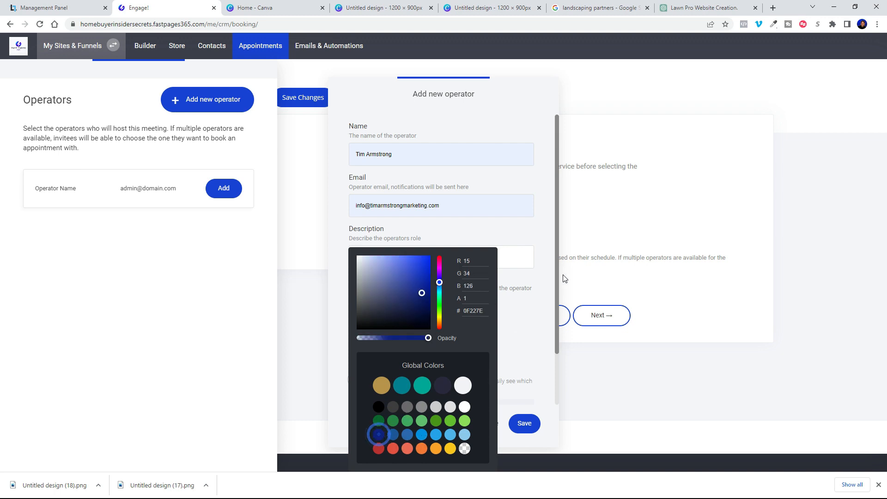
left_click(549, 280)
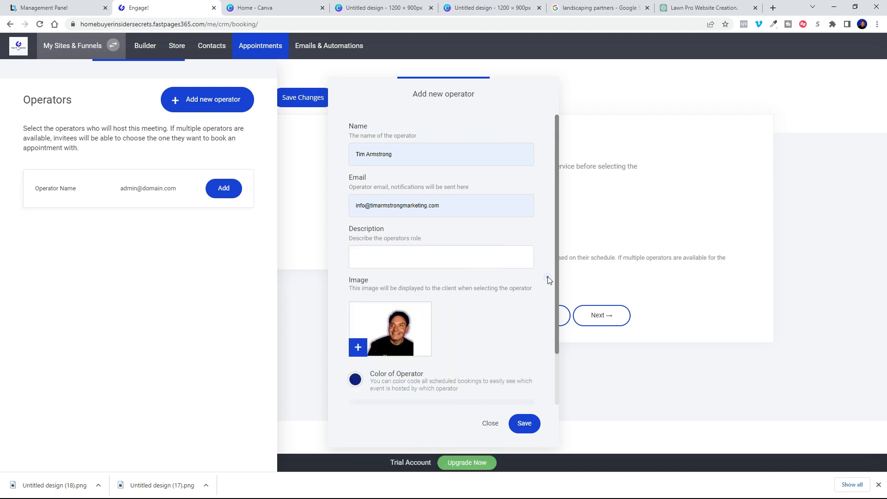
left_click(525, 424)
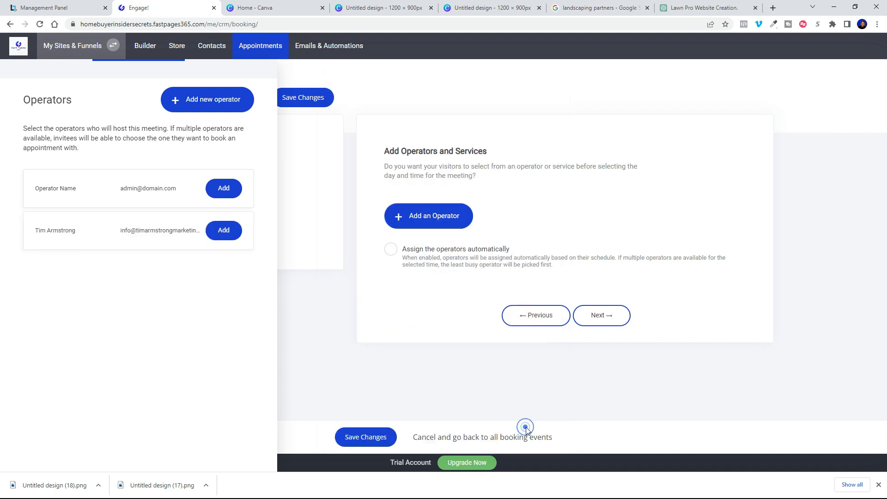
Step: Dismiss the missing-operator warning and assign the new operator to the Free Consultation booking
left_click(368, 436)
left_click(452, 263)
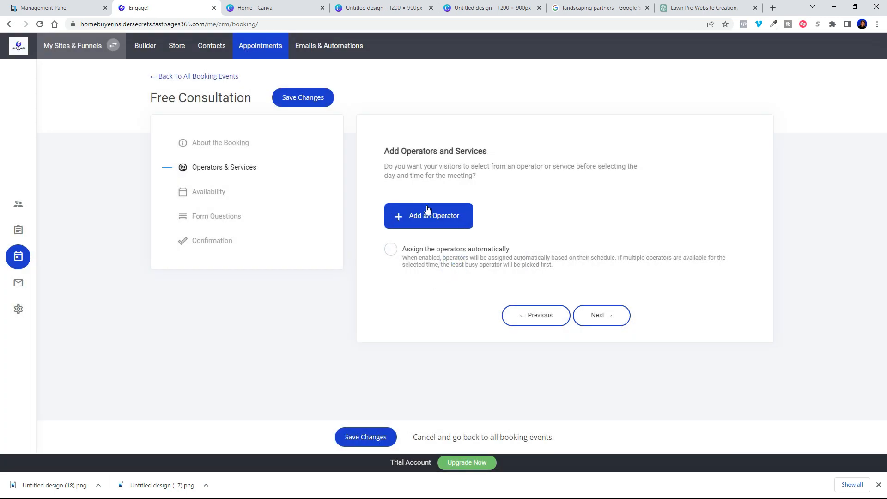
left_click(386, 221)
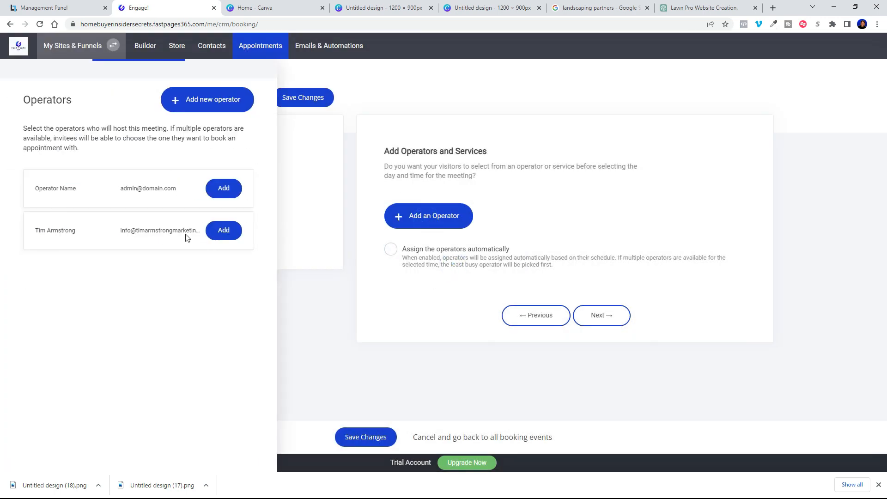
left_click(230, 235)
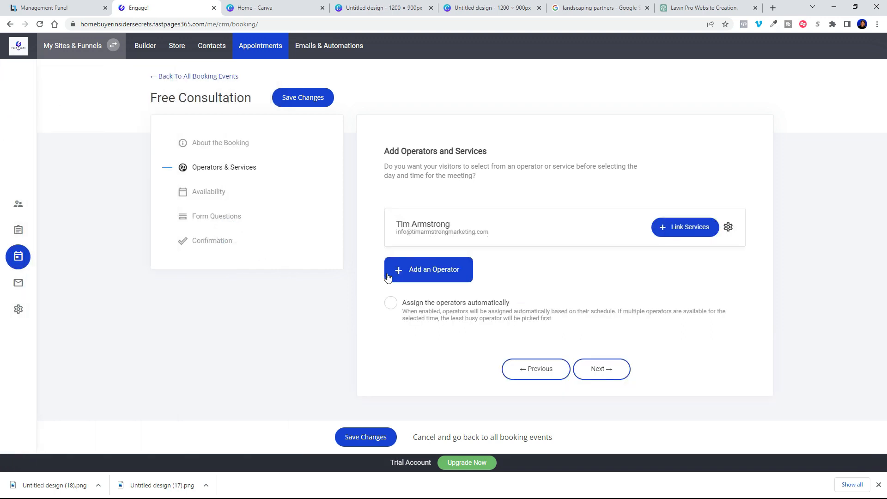
left_click(214, 146)
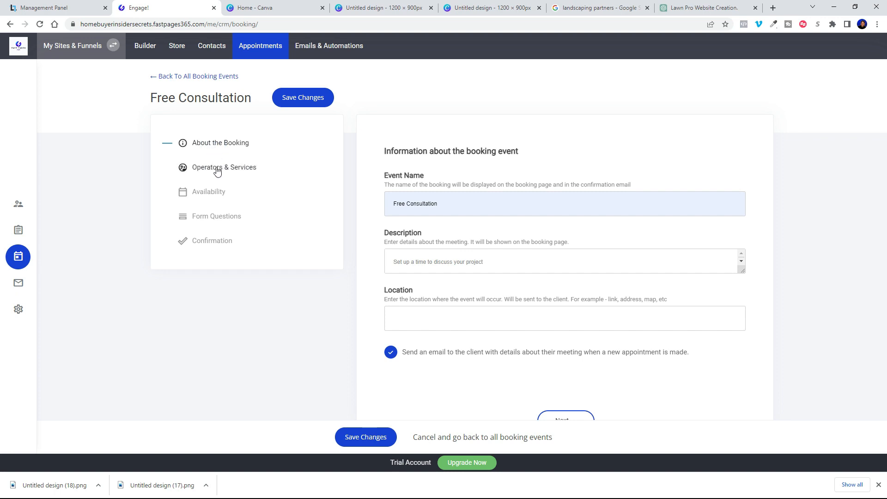
left_click(217, 171)
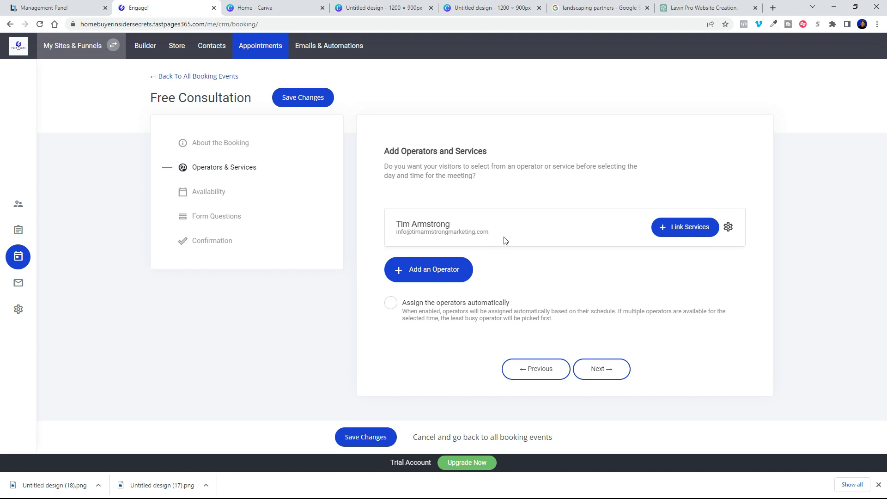
left_click(607, 371)
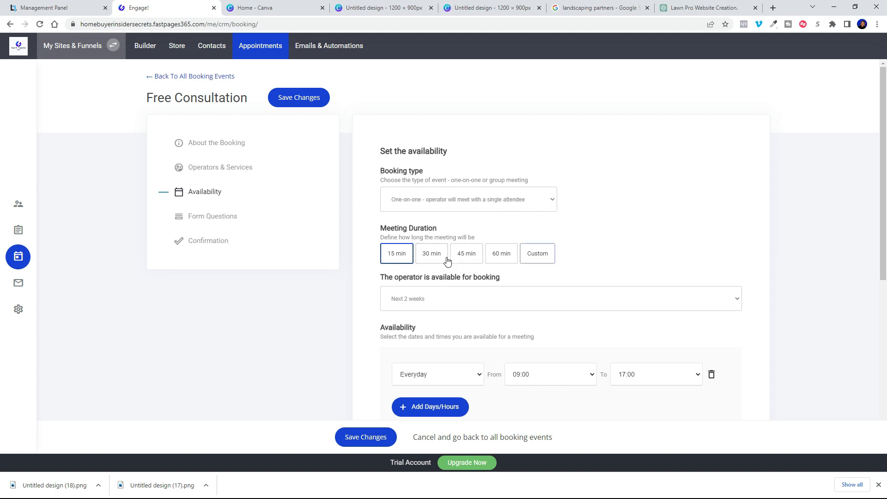
Step: Set the meeting length to 30 minutes and open bookings for the next week
left_click(538, 258)
left_click(432, 255)
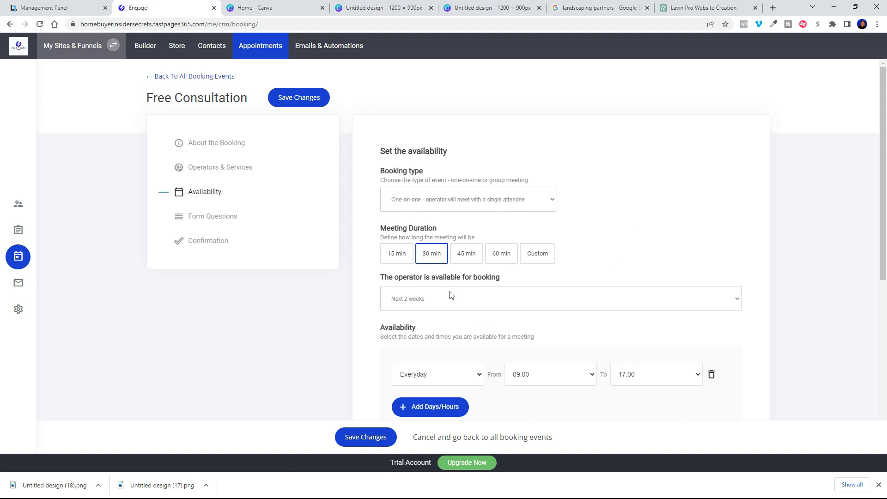
scroll(452, 294, "down", 3)
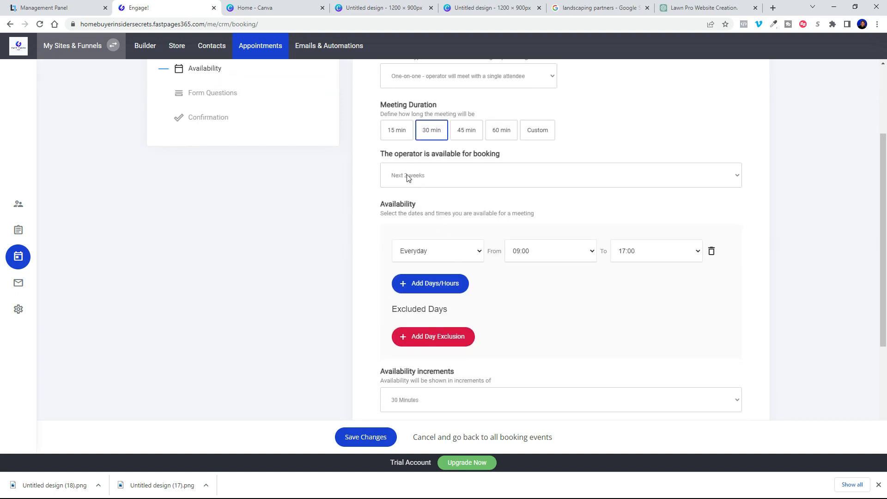
left_click(428, 179)
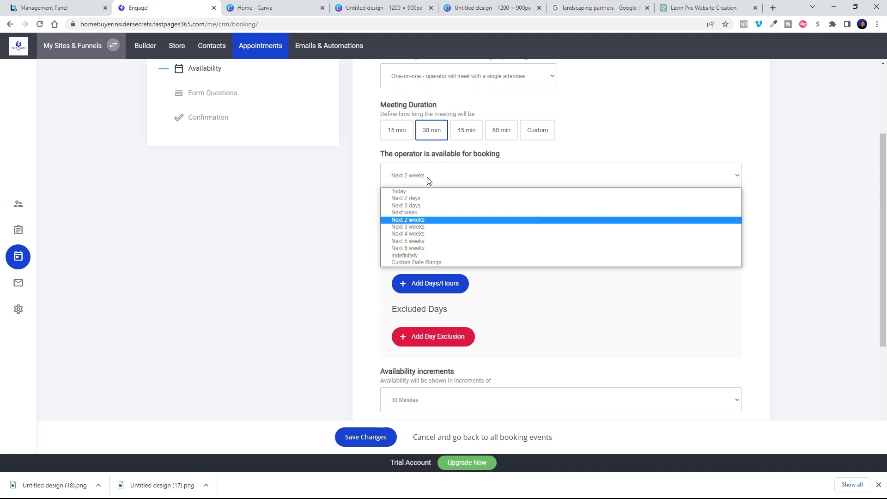
left_click(411, 213)
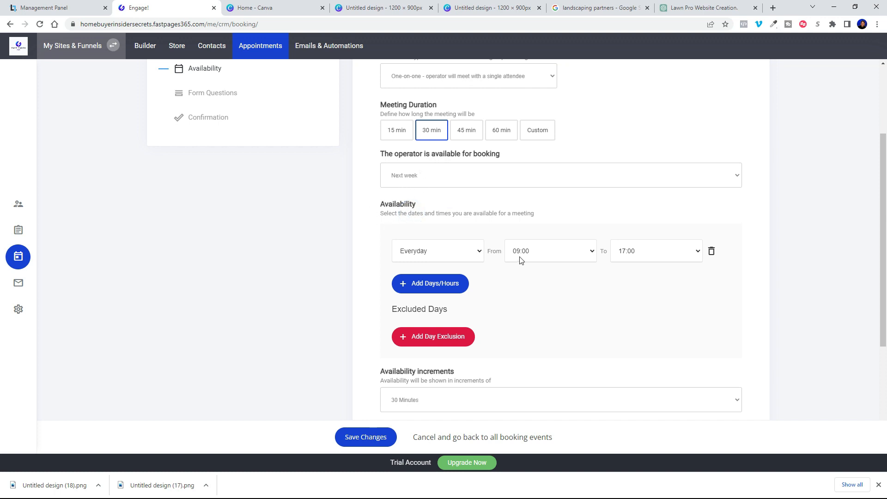
Step: Set the daily availability from 08:00 to 20:00
left_click(594, 254)
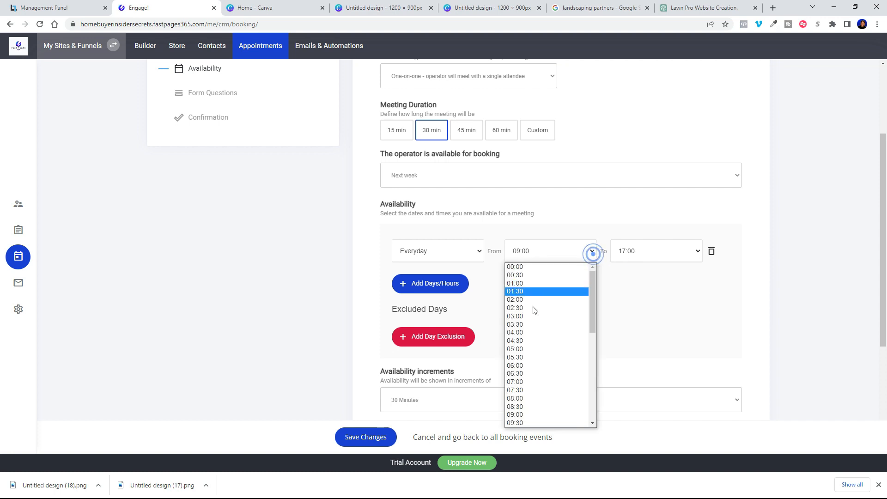
left_click(534, 400)
left_click(631, 253)
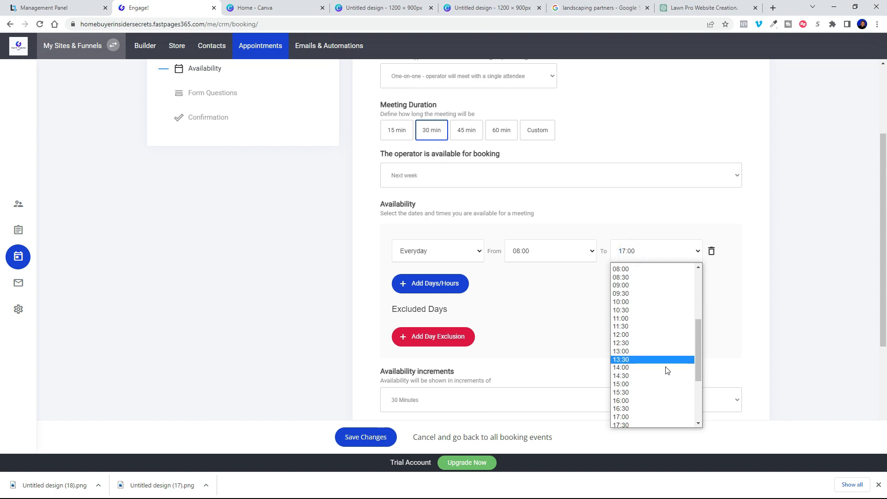
scroll(666, 371, "down", 4)
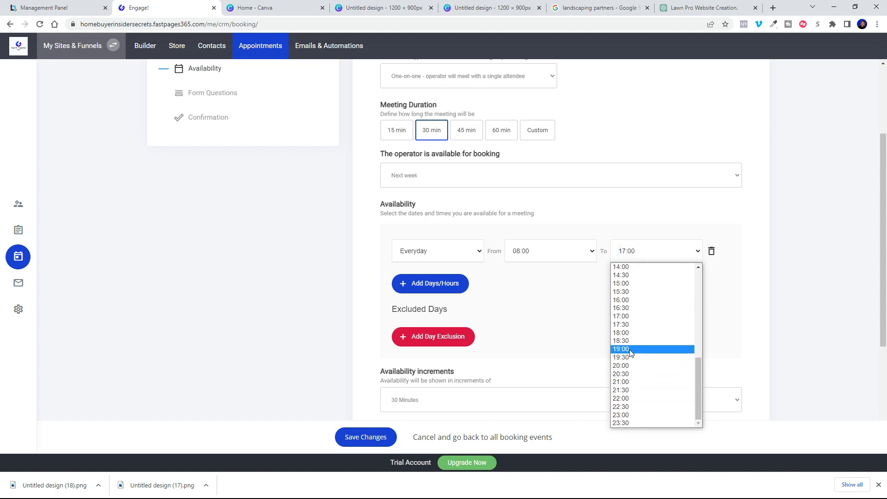
left_click_drag(698, 383, 697, 365)
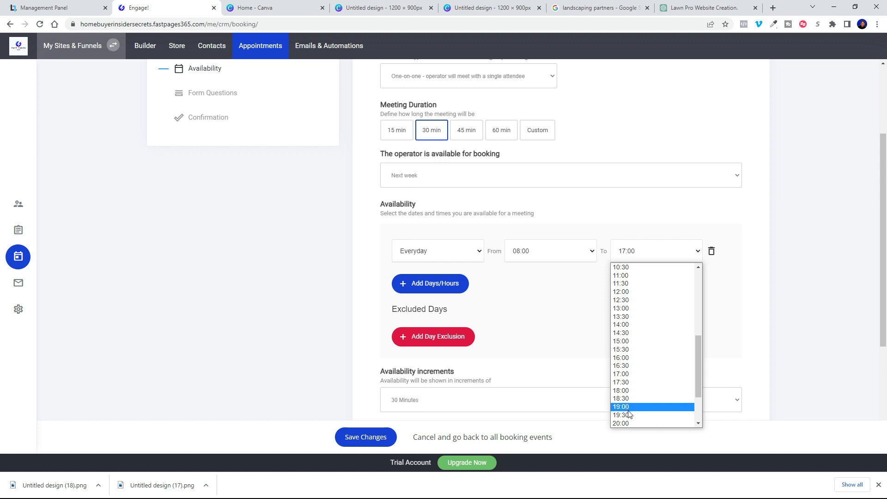
left_click(628, 423)
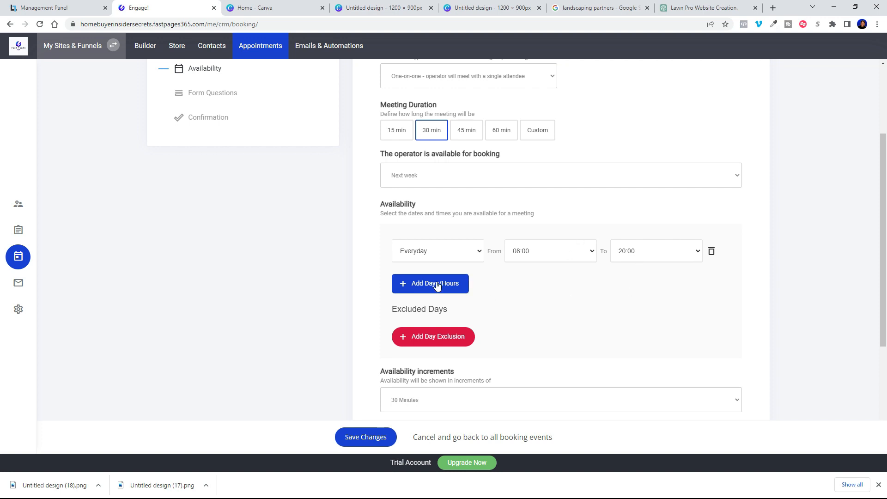
scroll(542, 298, "down", 3)
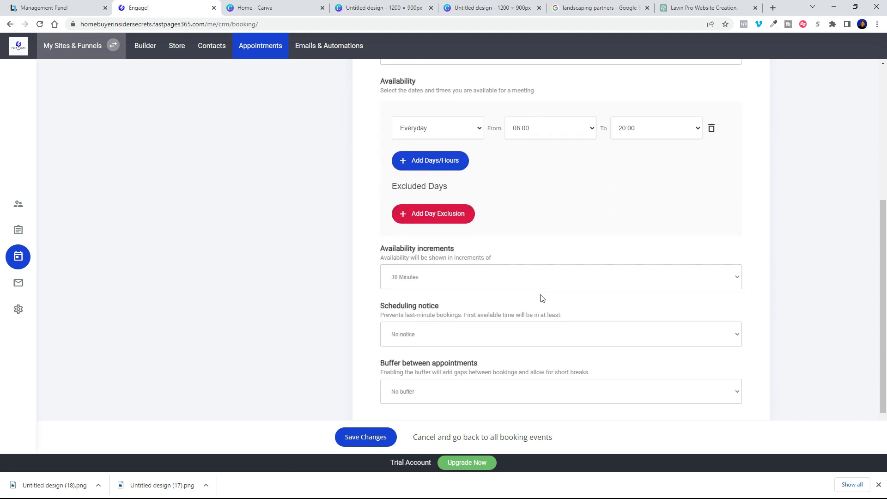
Step: Add an excluded-days row and require 4 hours' scheduling notice
left_click(411, 214)
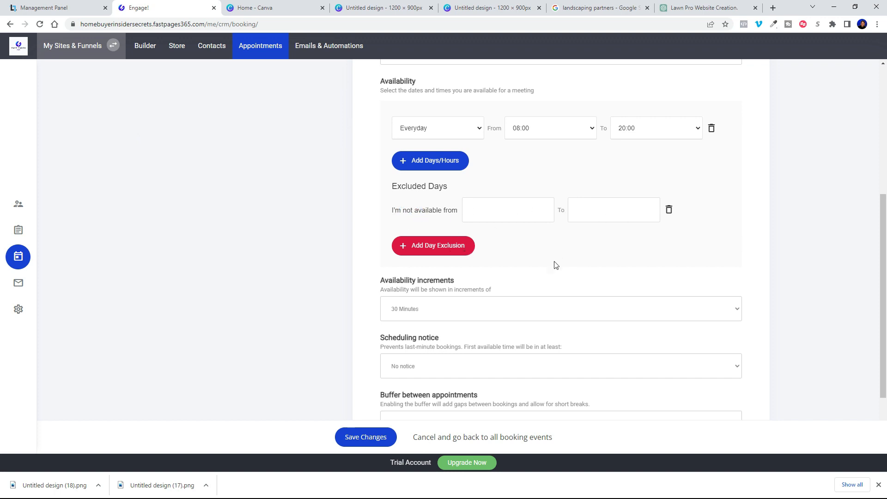
scroll(554, 265, "down", 2)
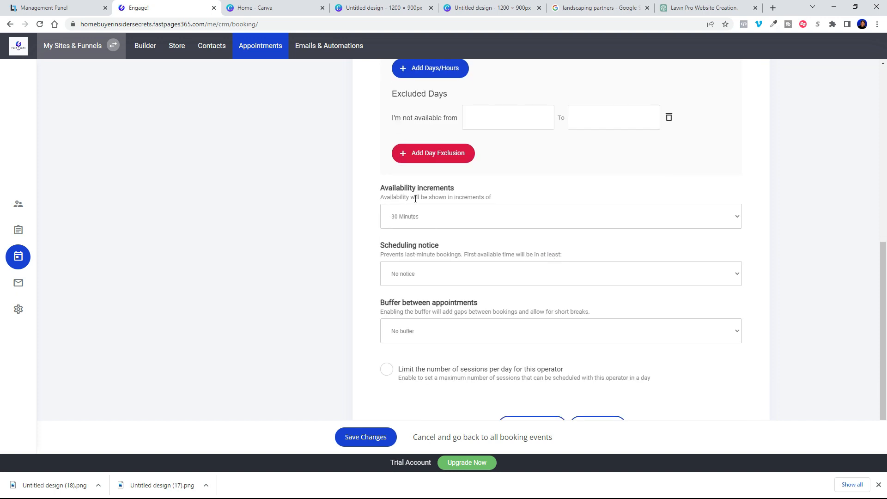
left_click(400, 223)
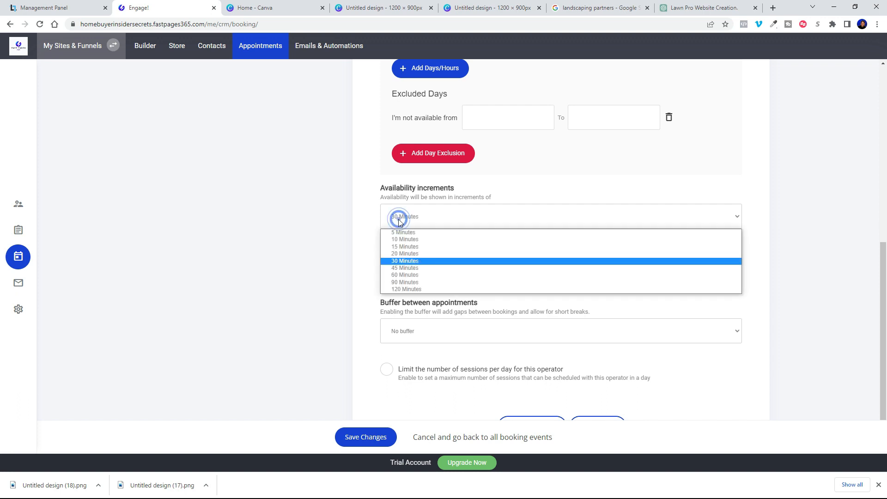
scroll(302, 242, "up", 5)
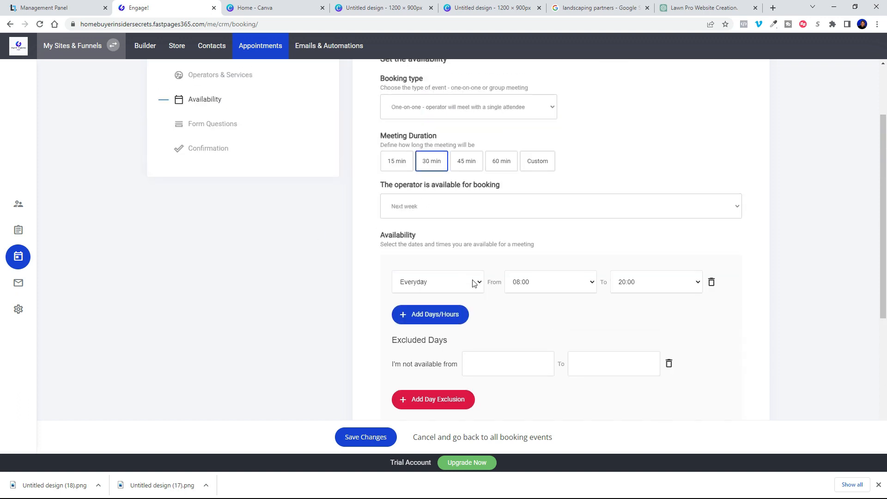
scroll(472, 282, "down", 5)
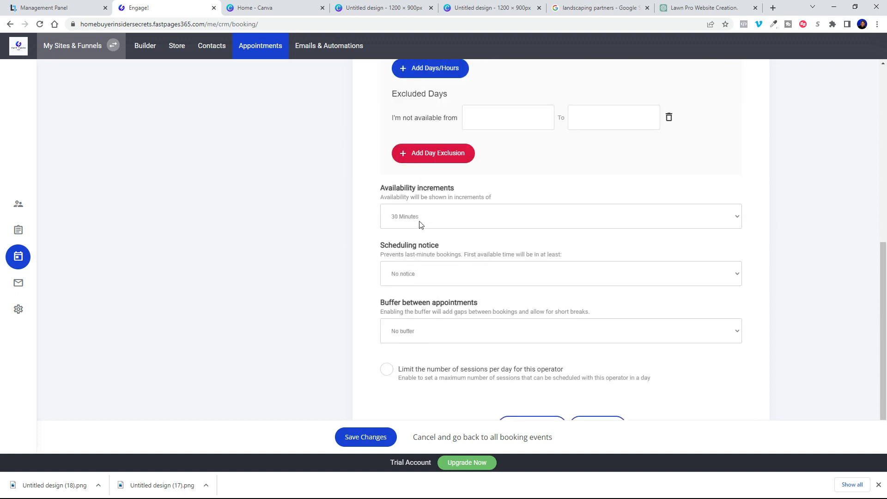
left_click(419, 280)
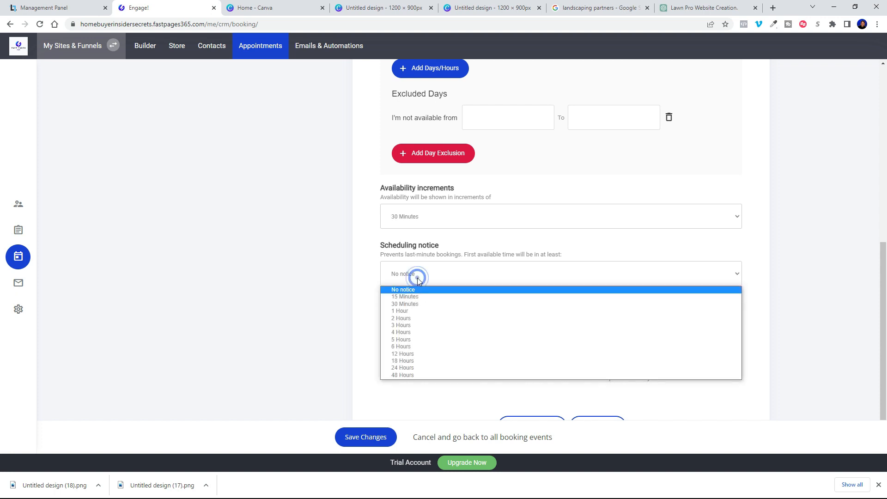
left_click(400, 332)
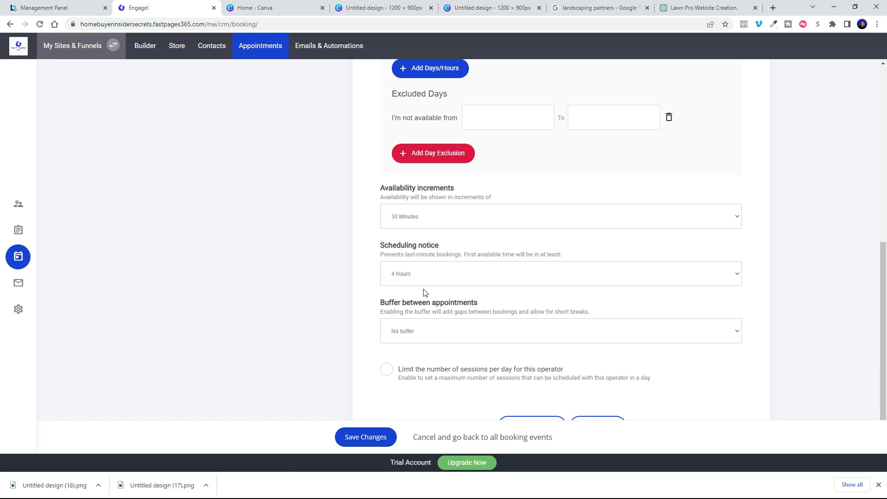
Step: Set a 60-minute buffer between appointments and enable the daily session limit
left_click(426, 331)
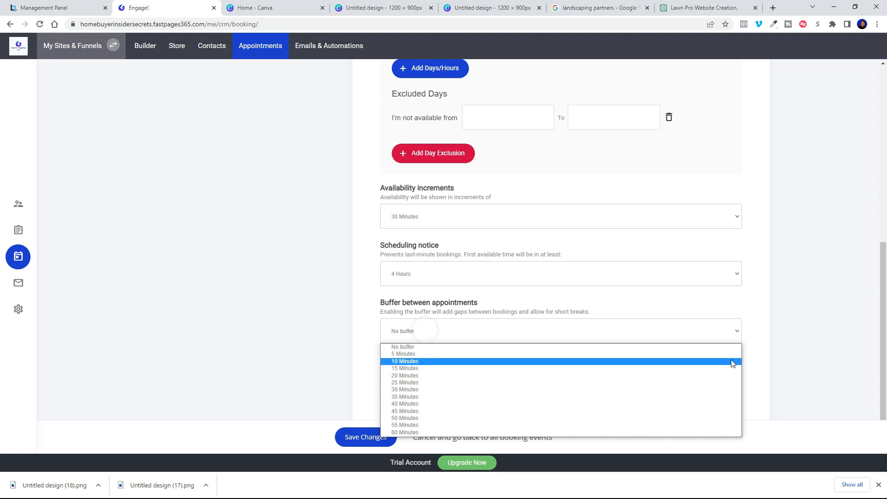
left_click(883, 306)
left_click(513, 330)
left_click(407, 431)
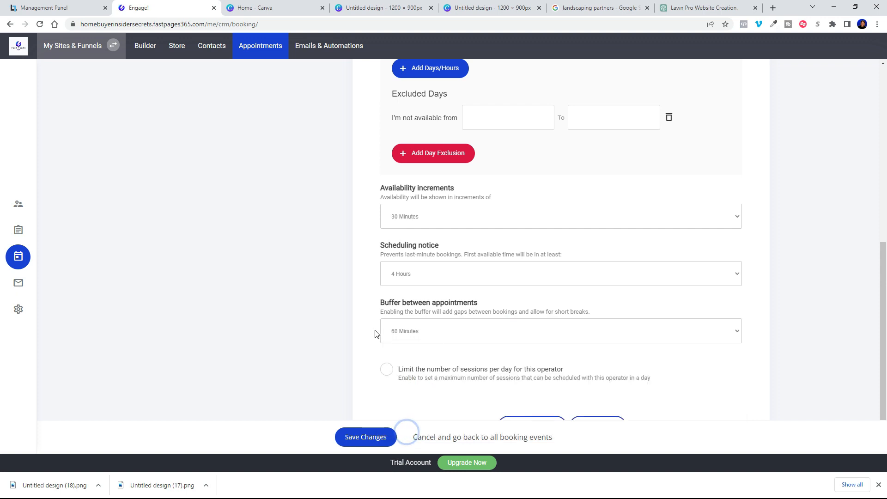
left_click(883, 322)
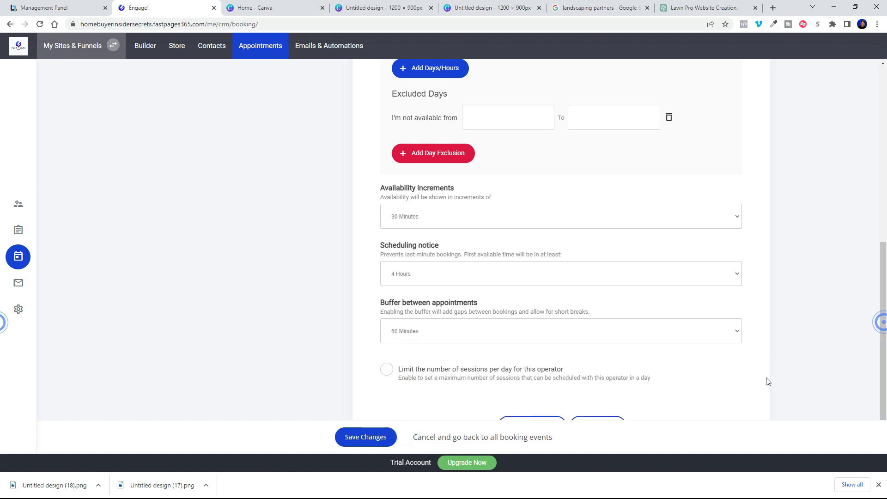
left_click(713, 384)
Step: Save the booking and step through the wizard to Form Questions with its Name and Email fields
left_click(359, 438)
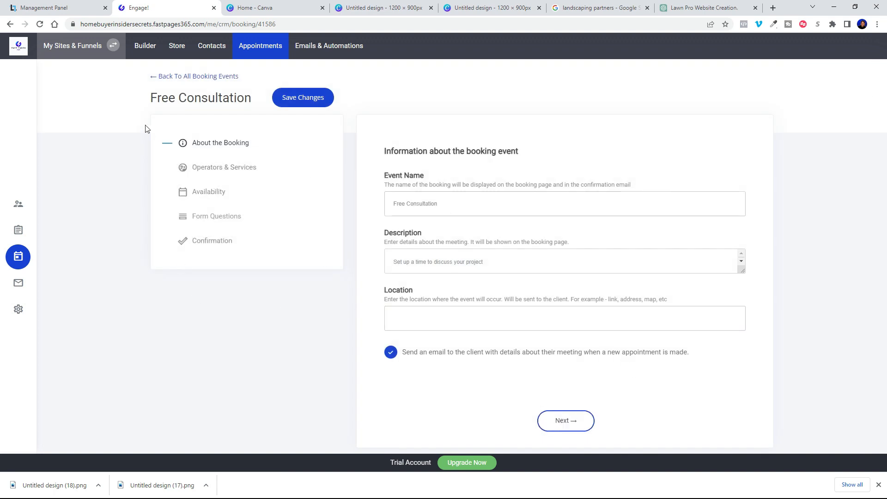
left_click(570, 422)
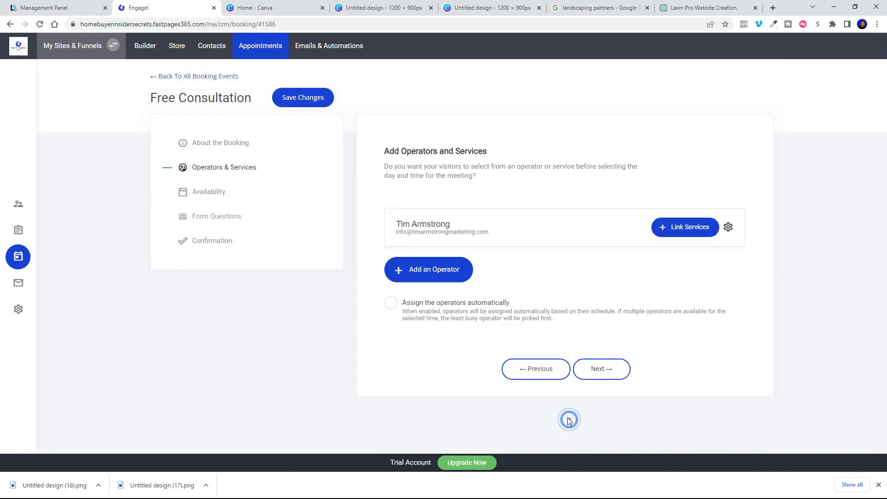
left_click(220, 143)
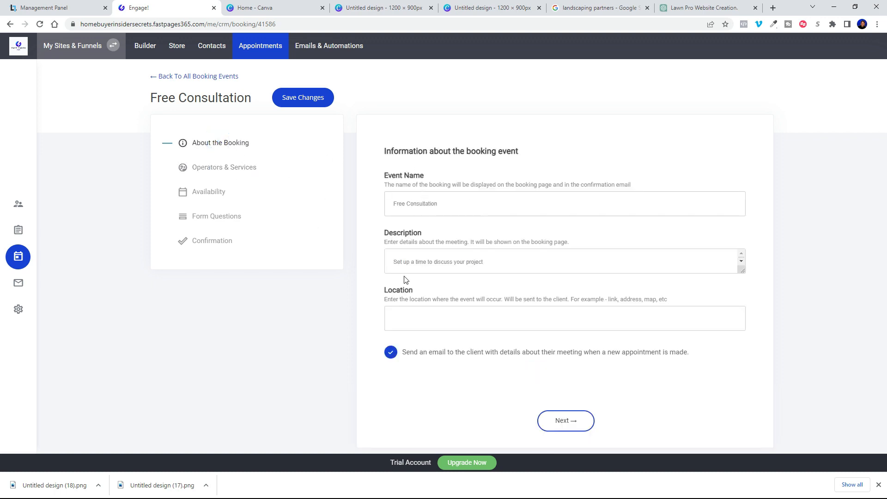
left_click(567, 420)
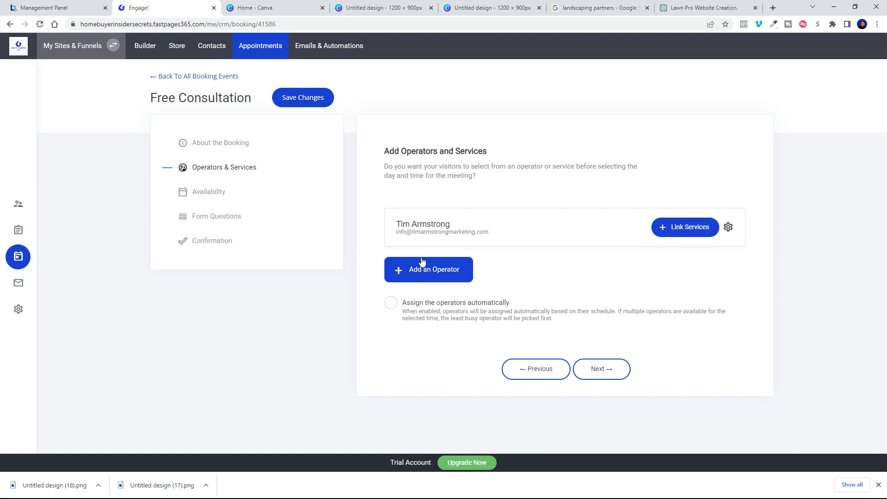
left_click(595, 373)
scroll(545, 333, "down", 7)
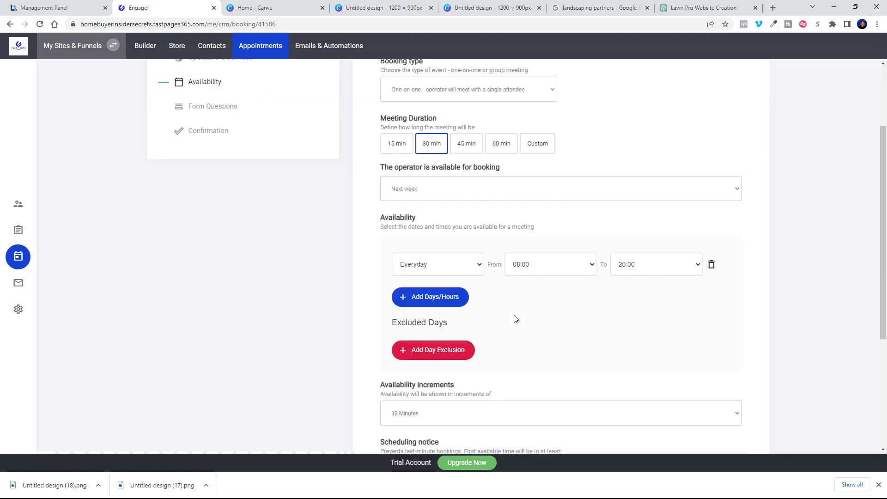
left_click(599, 426)
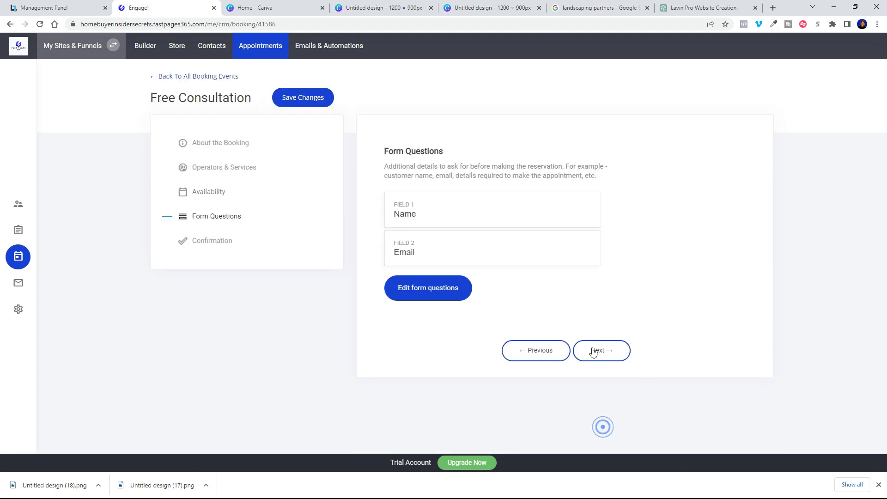
Step: Add Phone, Address, State, City and Zip / Postal Code questions to the booking form
left_click(424, 287)
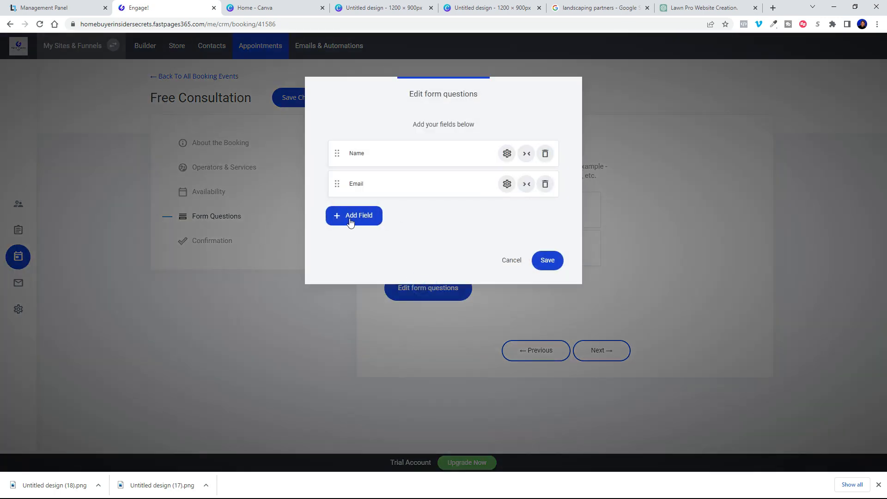
left_click(349, 219)
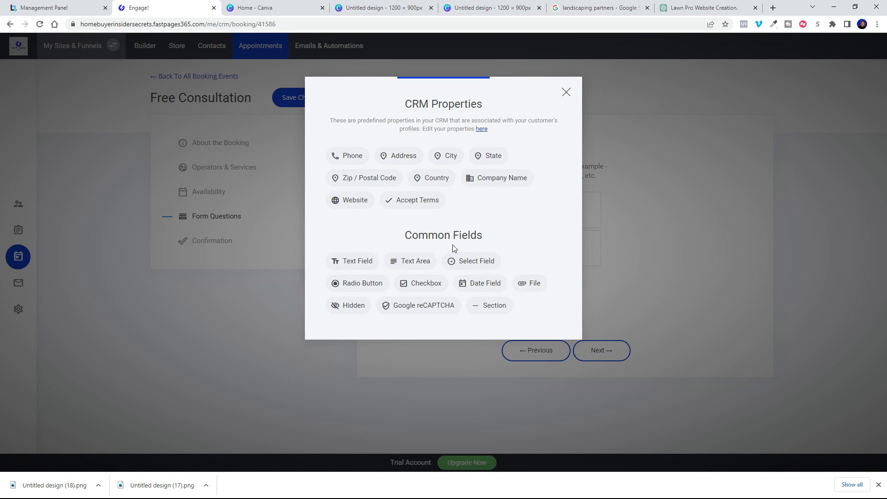
left_click(350, 160)
left_click(350, 247)
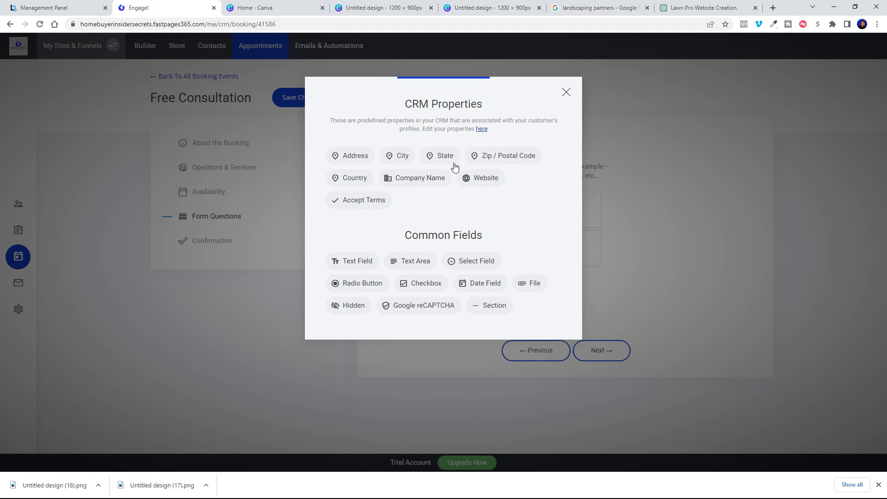
left_click(362, 159)
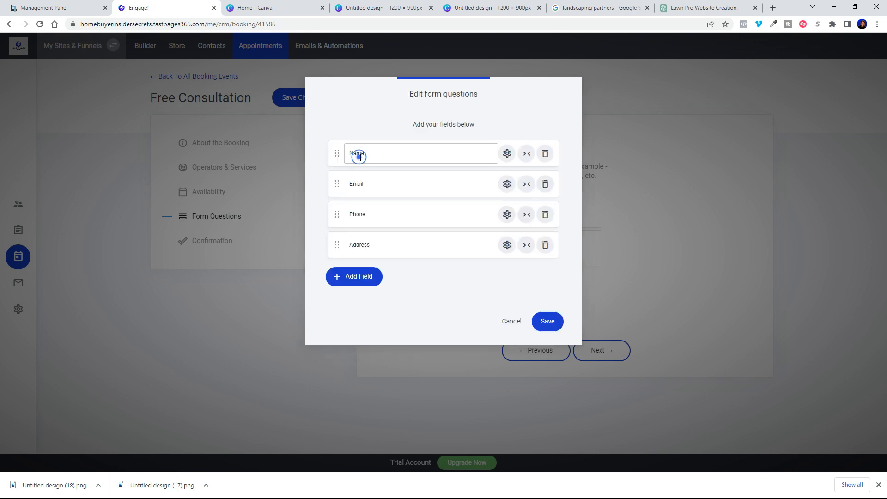
left_click(363, 277)
left_click(390, 154)
left_click(351, 306)
left_click(347, 154)
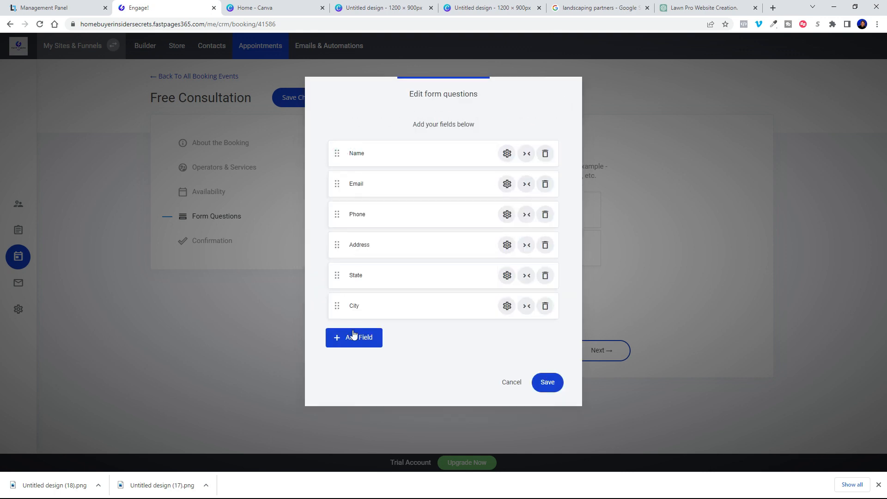
left_click(353, 337)
left_click(352, 150)
Step: Save the seven form questions and advance to the Confirmation step
left_click(556, 415)
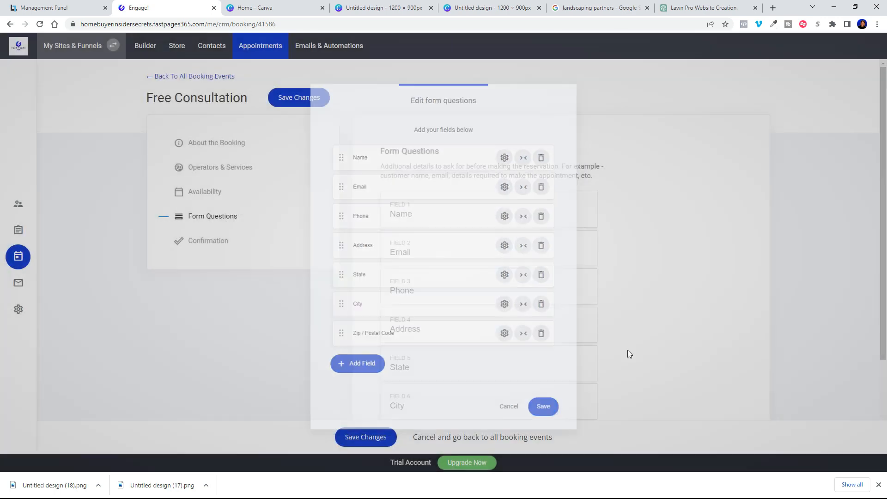
scroll(574, 317, "down", 3)
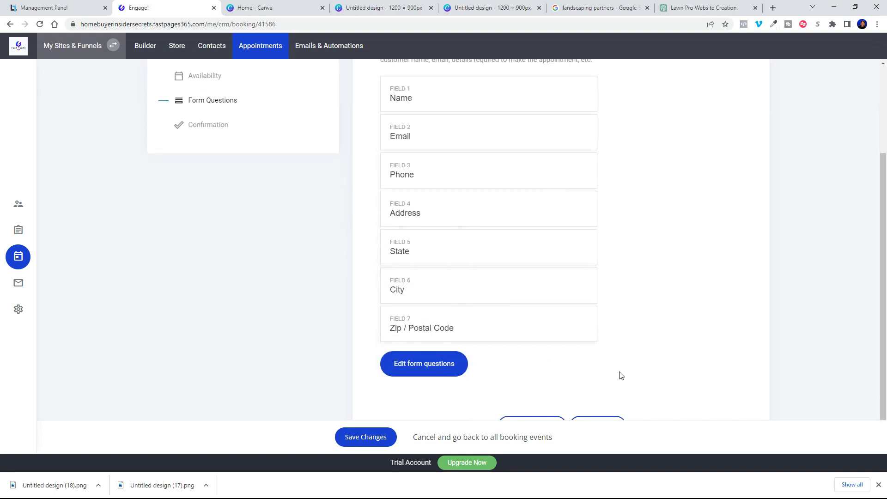
left_click(357, 437)
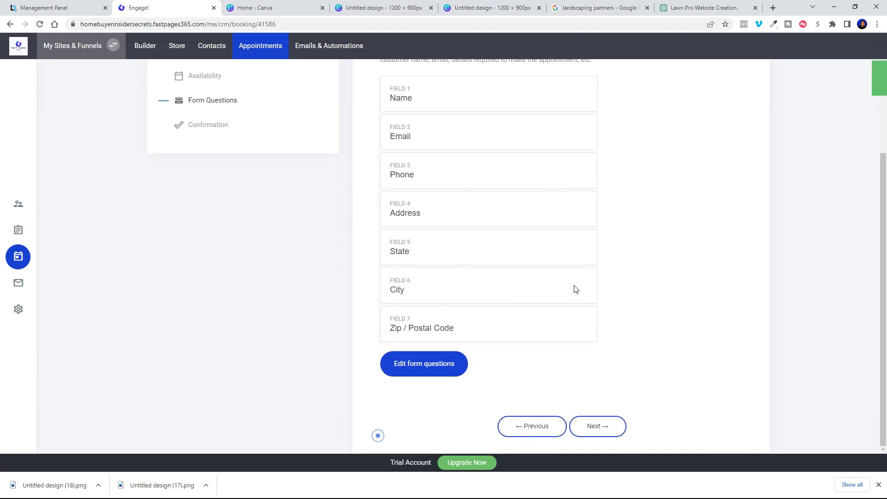
left_click(590, 426)
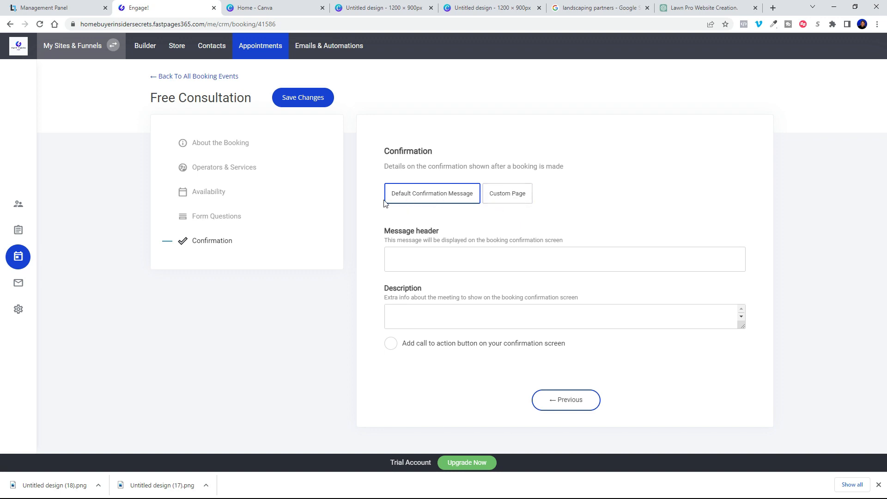
Step: Enter the thank-you message header and add a 'Call if you have questions' call-to-action button
left_click(419, 259)
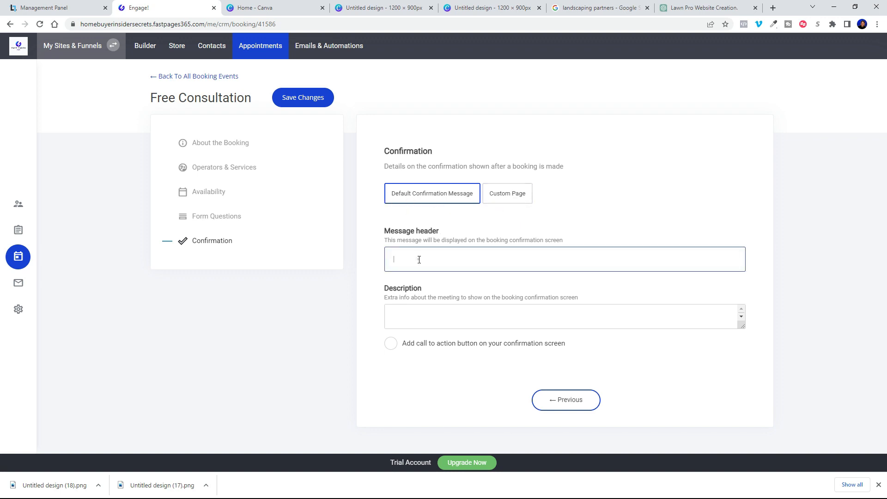
type("Thank you for setting up your appointment, I'll give you a call at the time you've selected.")
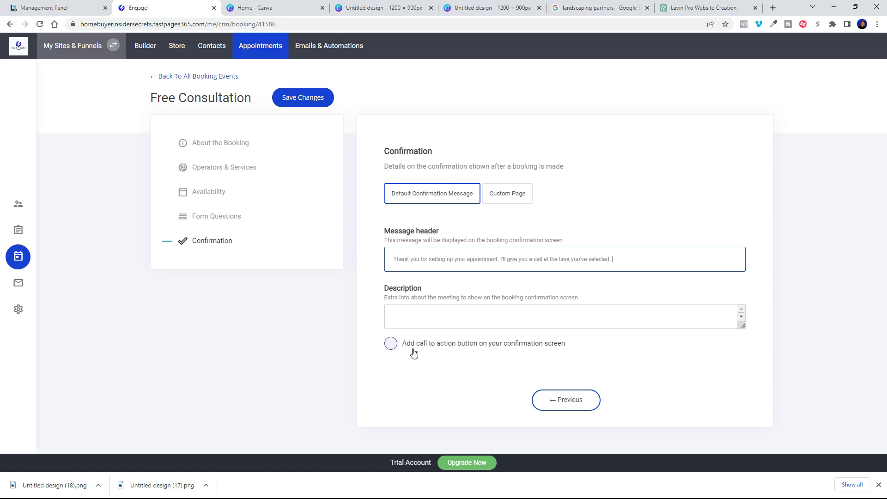
left_click(390, 343)
scroll(454, 299, "down", 2)
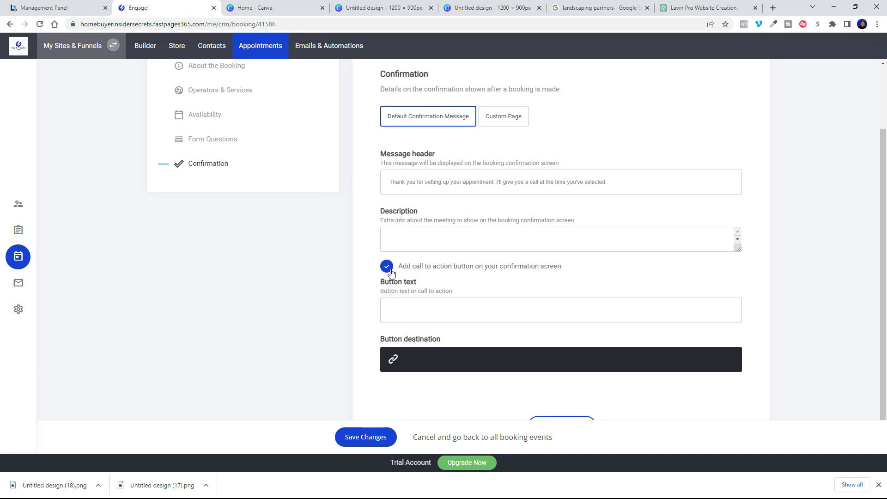
left_click(466, 309)
type("call if y")
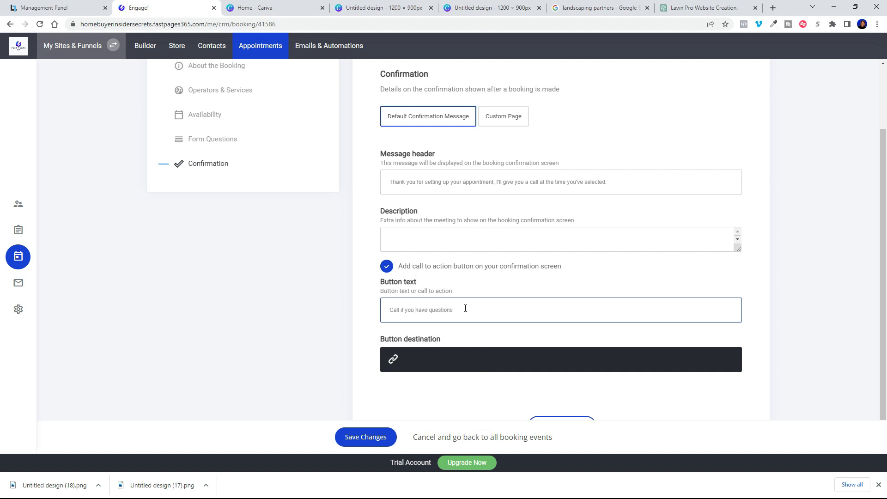
Step: Set the button's destination to Phone so it dials the business number
left_click(439, 359)
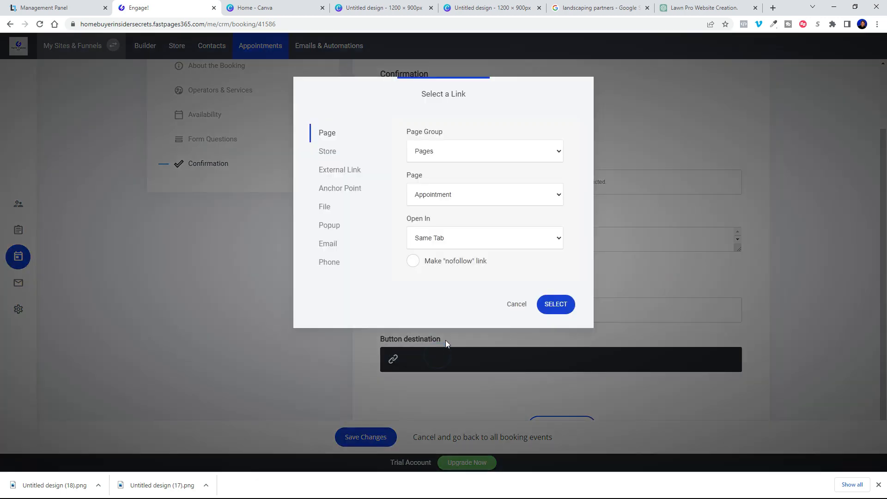
left_click(327, 267)
left_click(449, 191)
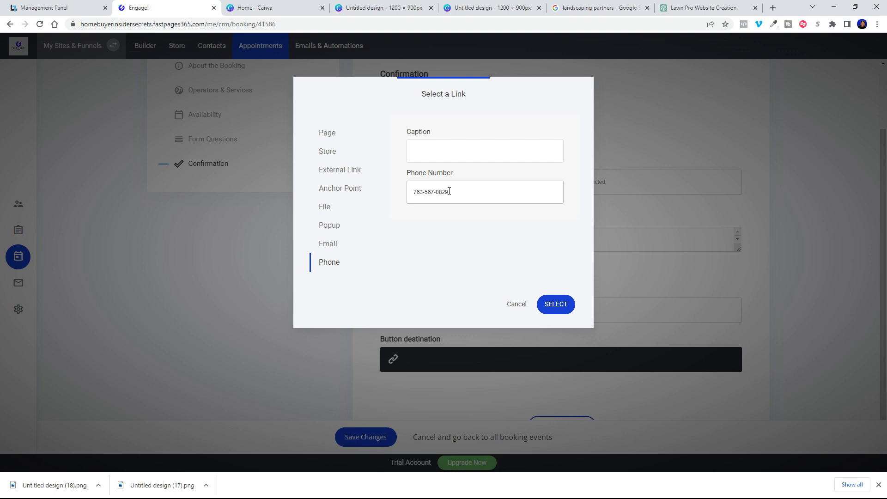
left_click(557, 298)
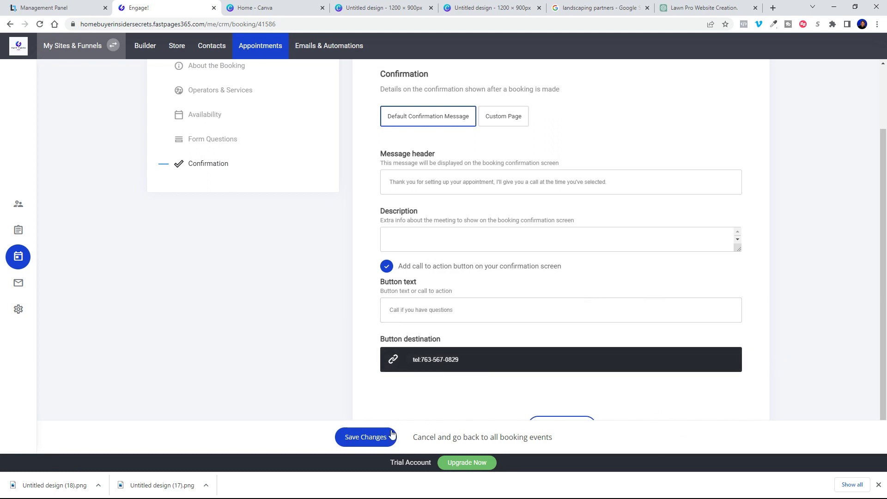
Step: Save the Free Consultation changes, recheck Confirmation, then return to Booking Events and the builder
left_click(561, 424)
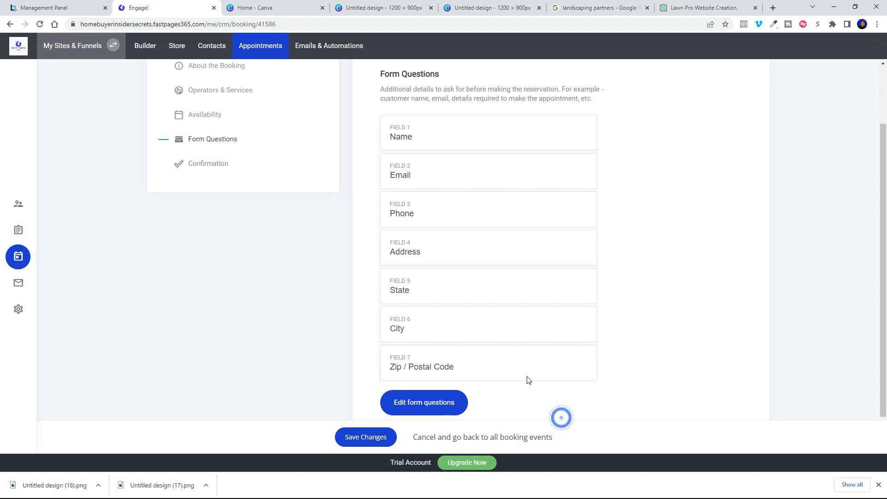
left_click(358, 444)
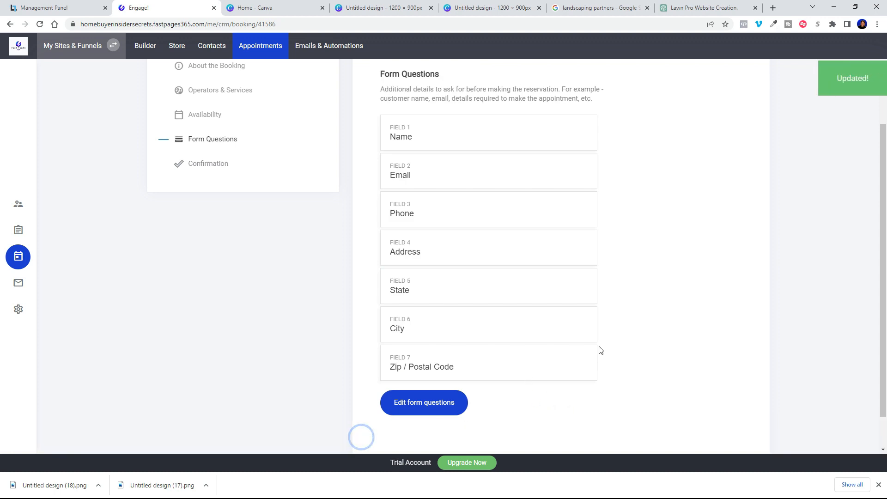
left_click(212, 167)
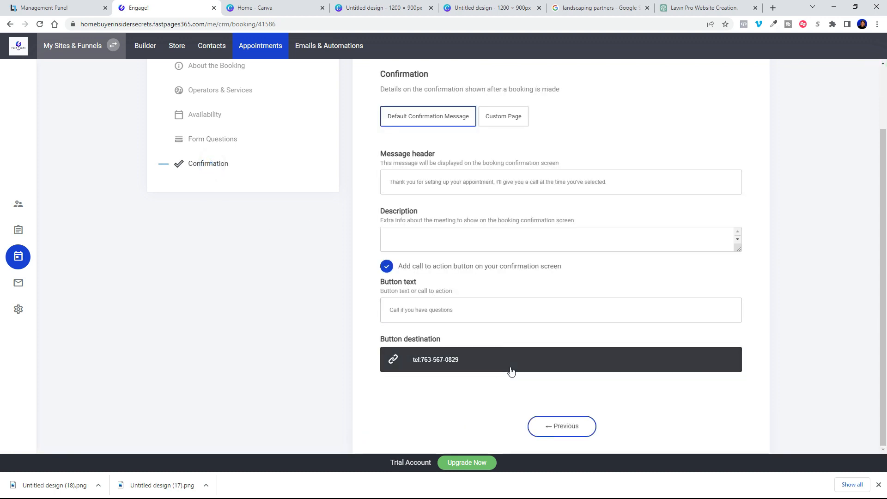
scroll(513, 347, "up", 2)
scroll(523, 300, "down", 2)
scroll(531, 328, "up", 2)
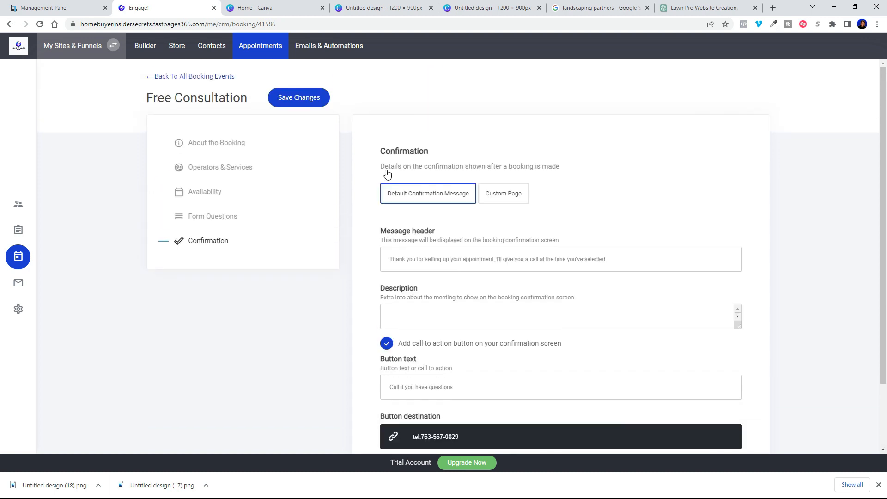
left_click(184, 77)
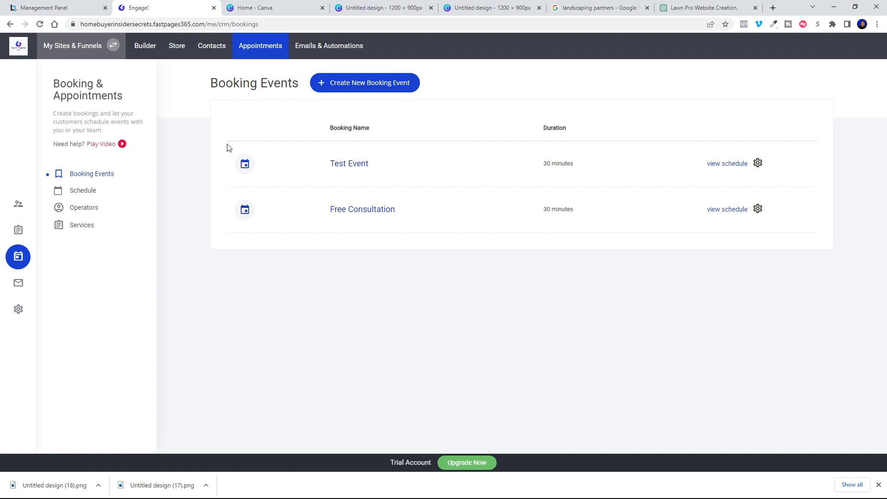
left_click(148, 48)
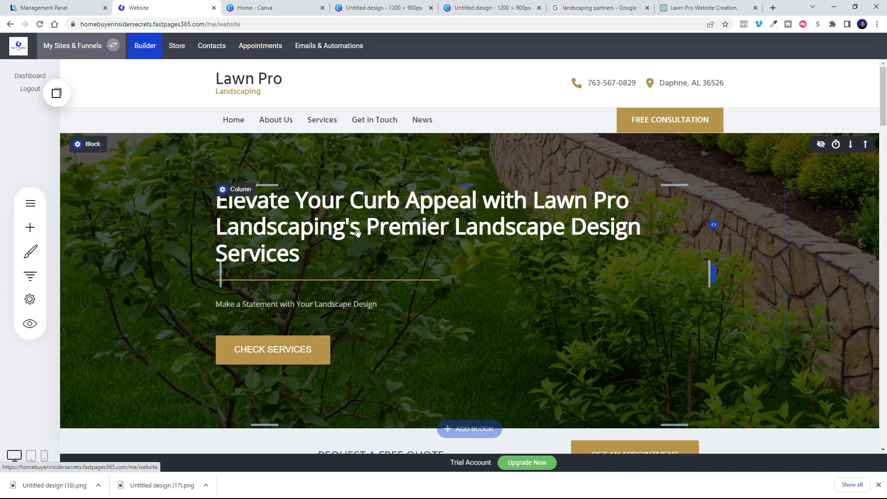
Step: Scroll through the Lawn Pro page to review the placeholder sections below About us
scroll(553, 277, "down", 15)
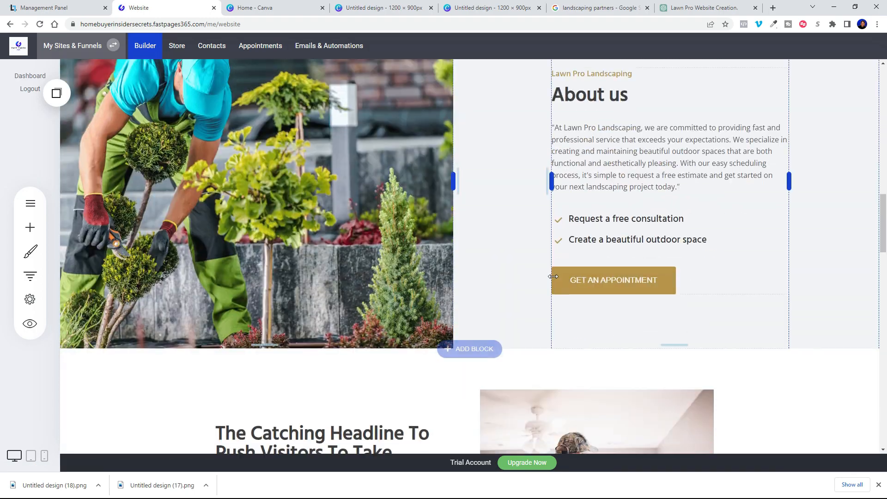
scroll(406, 210, "up", 15)
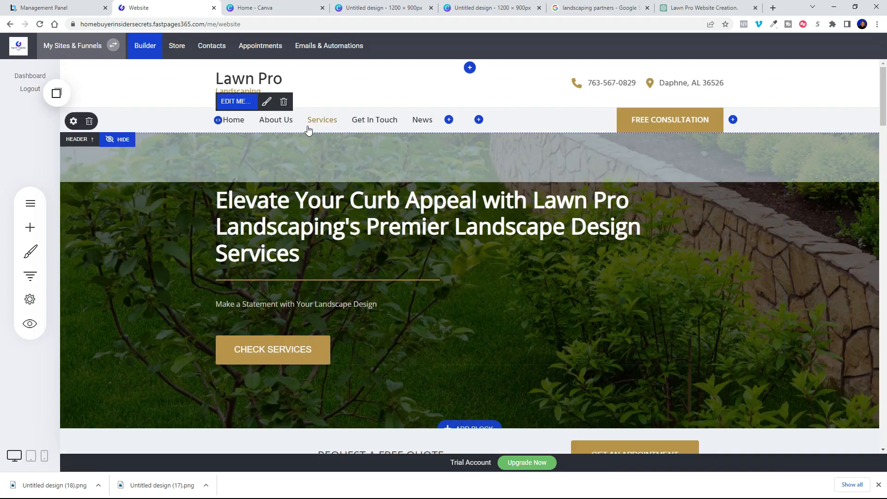
scroll(454, 275, "down", 15)
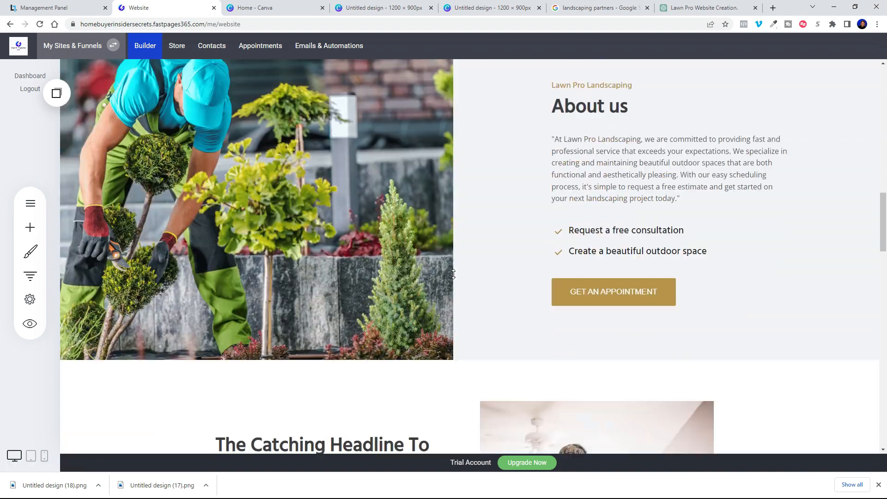
scroll(453, 274, "down", 5)
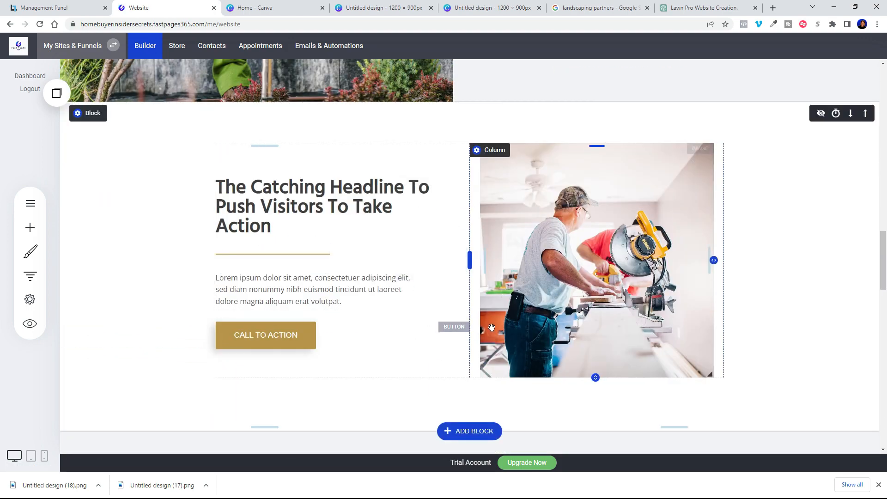
scroll(492, 327, "down", 5)
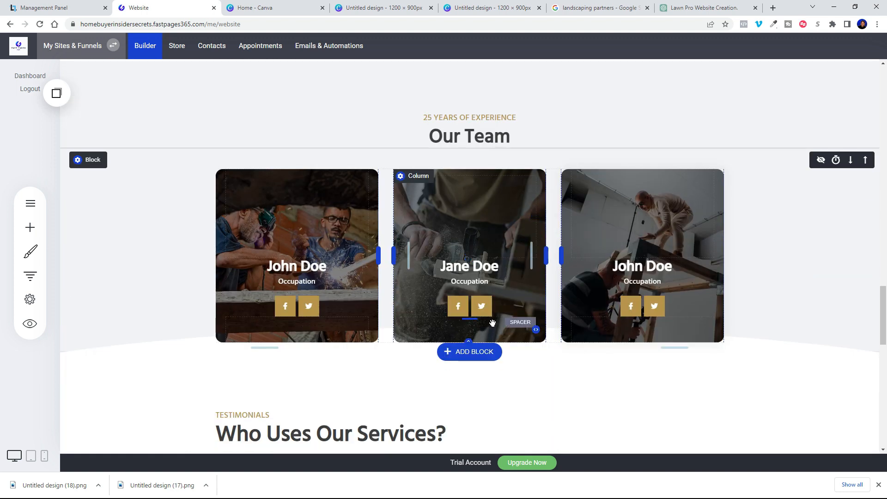
scroll(492, 322, "down", 5)
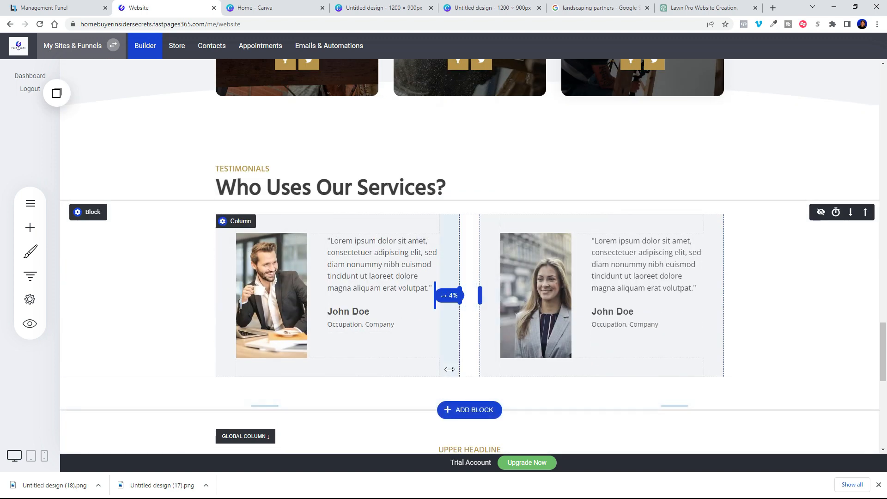
scroll(430, 342, "down", 5)
scroll(342, 333, "up", 2)
scroll(406, 340, "up", 3)
scroll(406, 341, "down", 8)
scroll(376, 346, "up", 3)
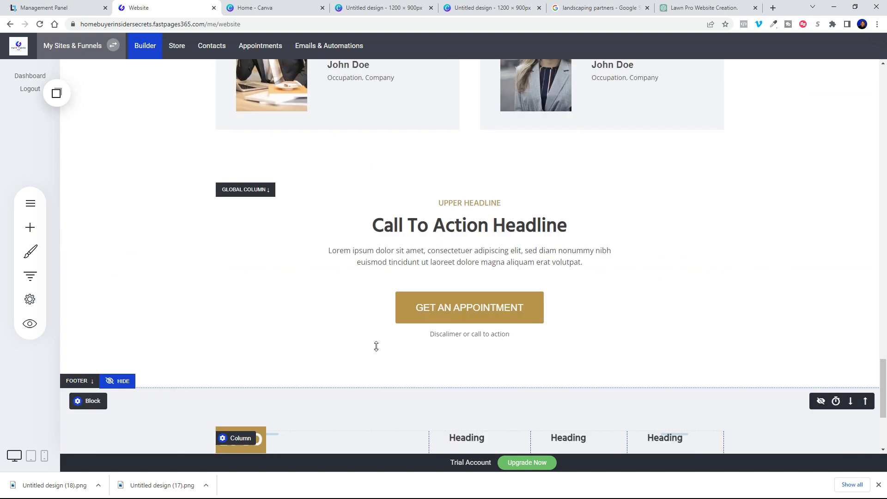
scroll(330, 323, "up", 10)
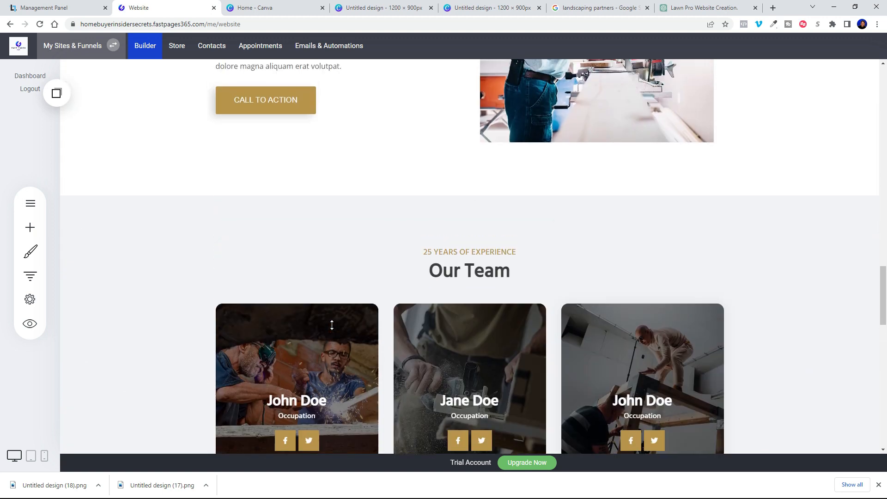
scroll(331, 325, "up", 8)
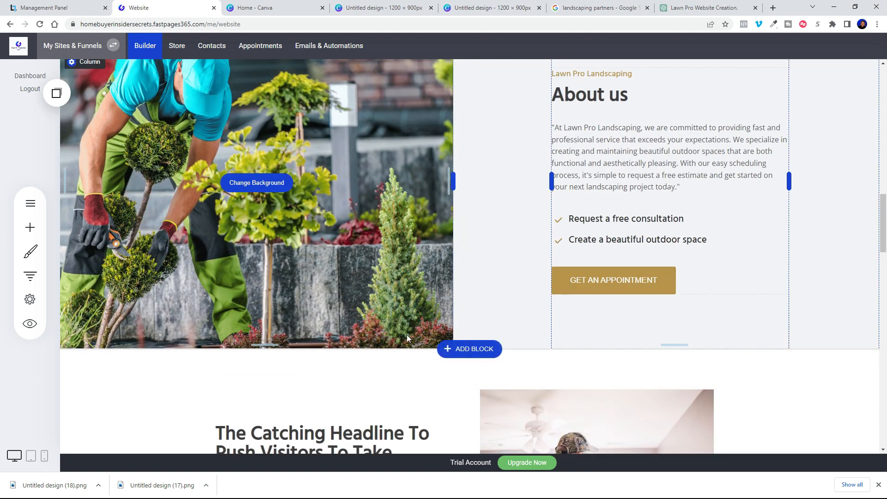
Step: Insert an Empty Block below About us and drag a Booking widget into it
left_click(464, 352)
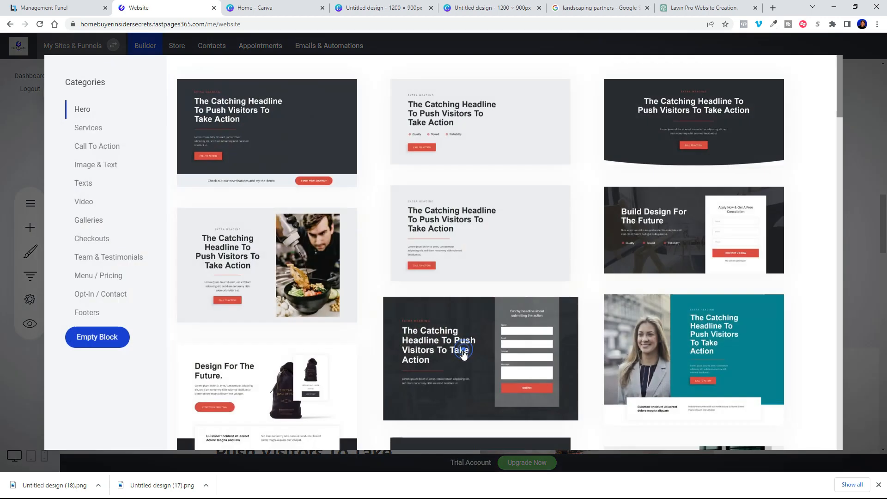
left_click(106, 338)
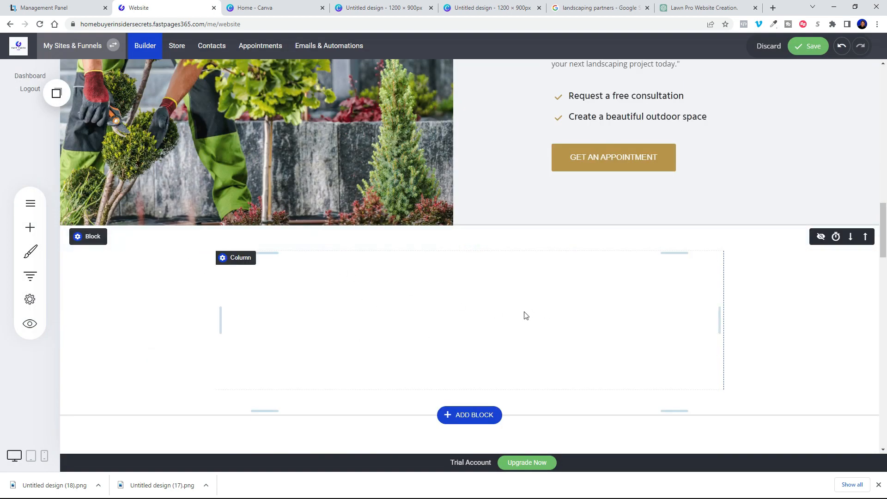
left_click(30, 229)
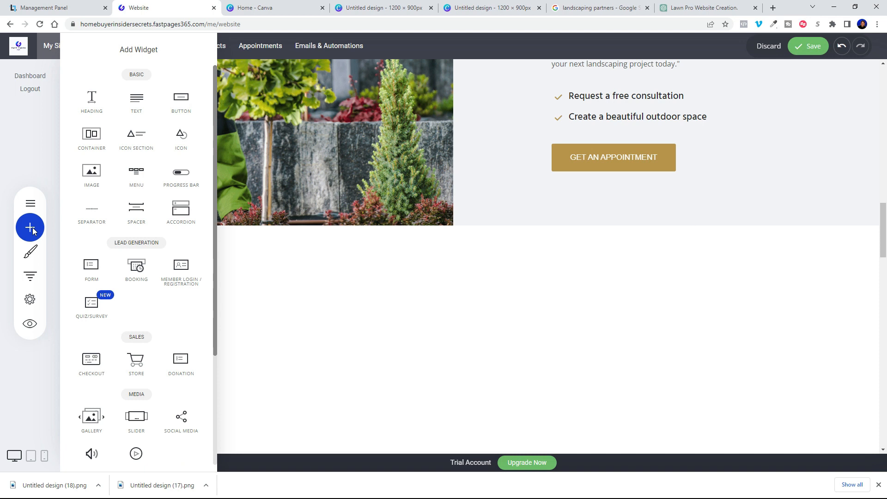
left_click_drag(131, 271, 470, 253)
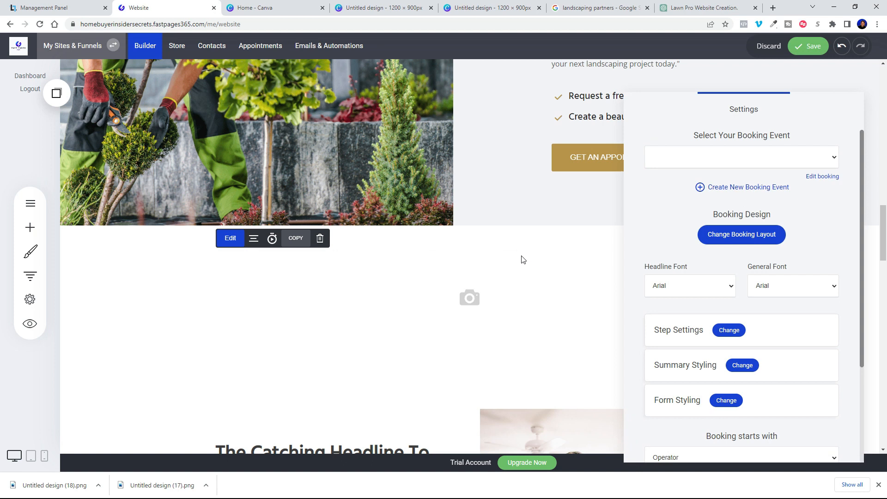
Step: Set the widget's booking event to Free Consultation
left_click(786, 158)
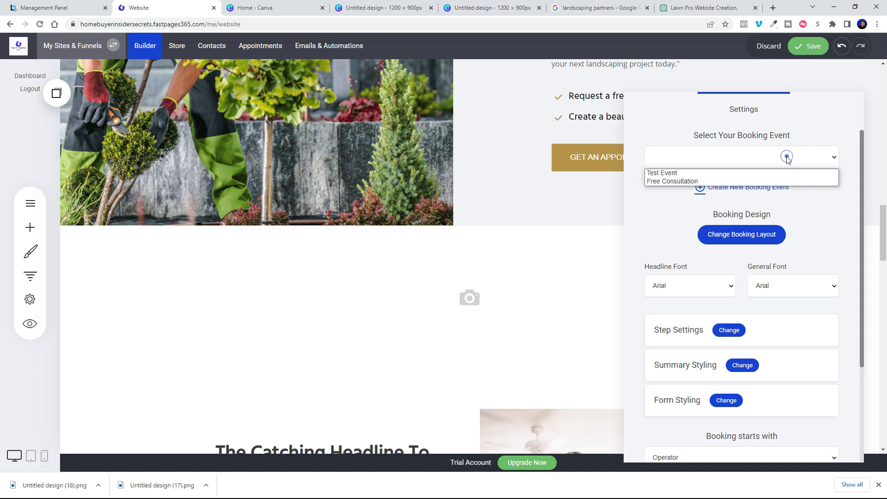
left_click(683, 181)
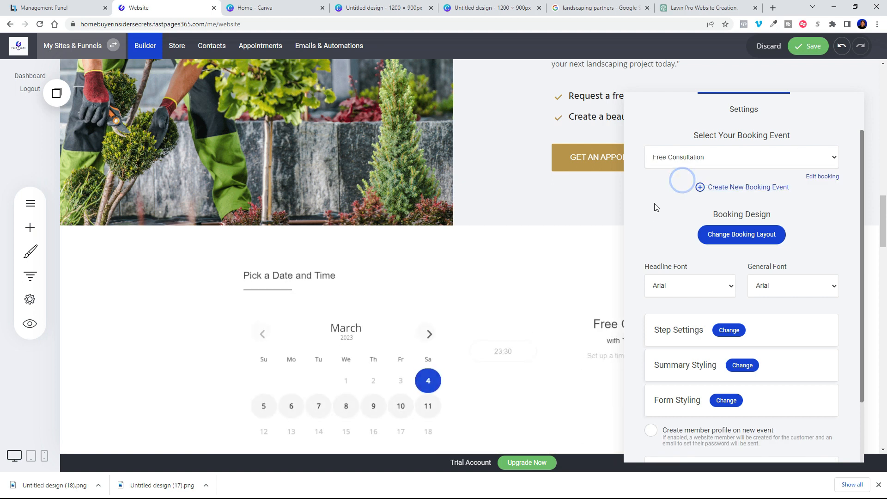
scroll(692, 277, "down", 2)
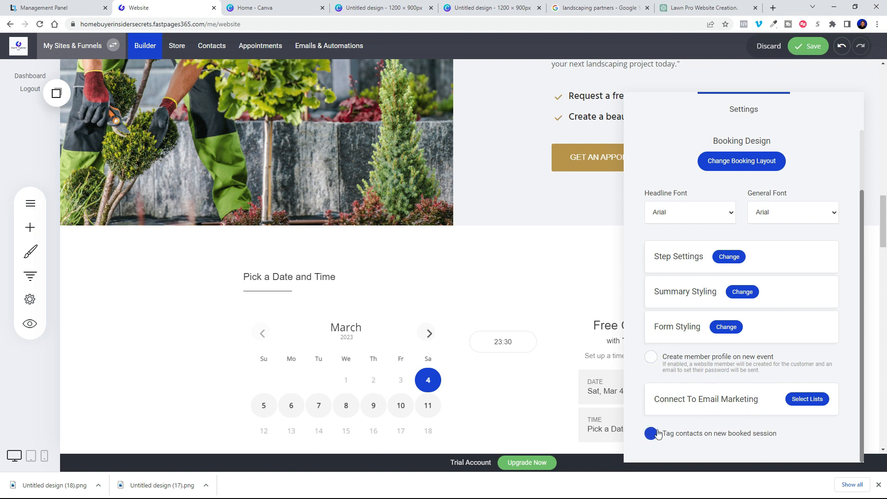
Step: Create member profiles for new bookings and tag booked contacts 'scheduled appt'
left_click(659, 363)
left_click(651, 434)
left_click(653, 435)
scroll(699, 436, "down", 1)
left_click(697, 429)
left_click(697, 430)
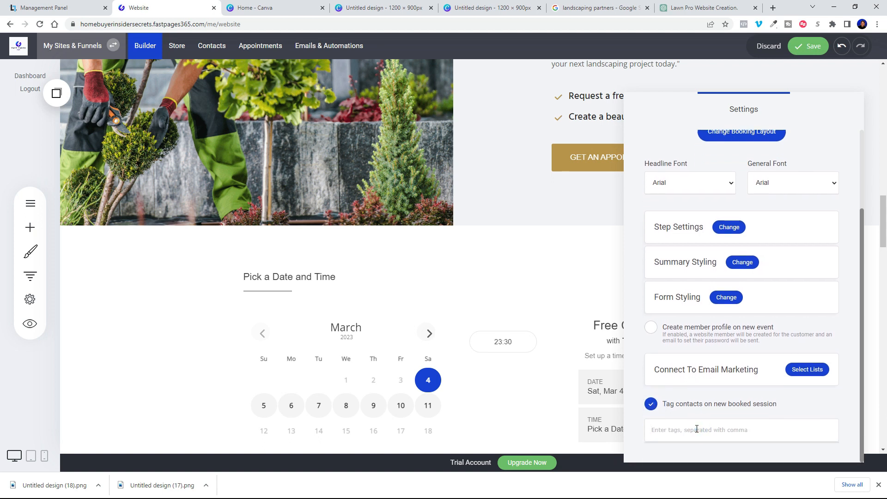
type("scheduled appt")
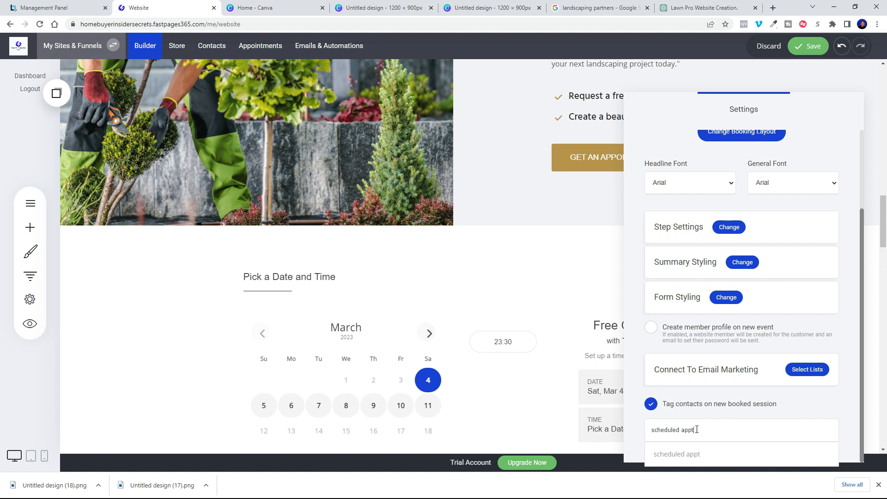
left_click(848, 417)
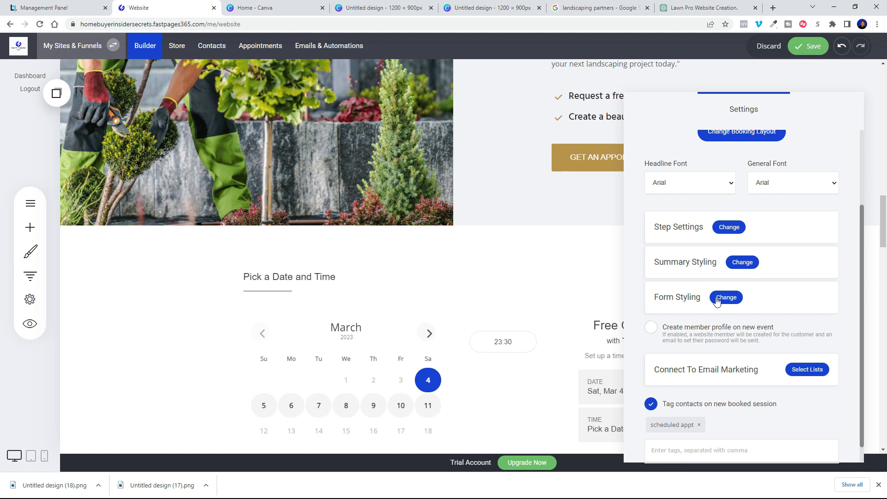
Step: Leave the booking layout unchanged, then save and close the booking settings
scroll(700, 340, "up", 2)
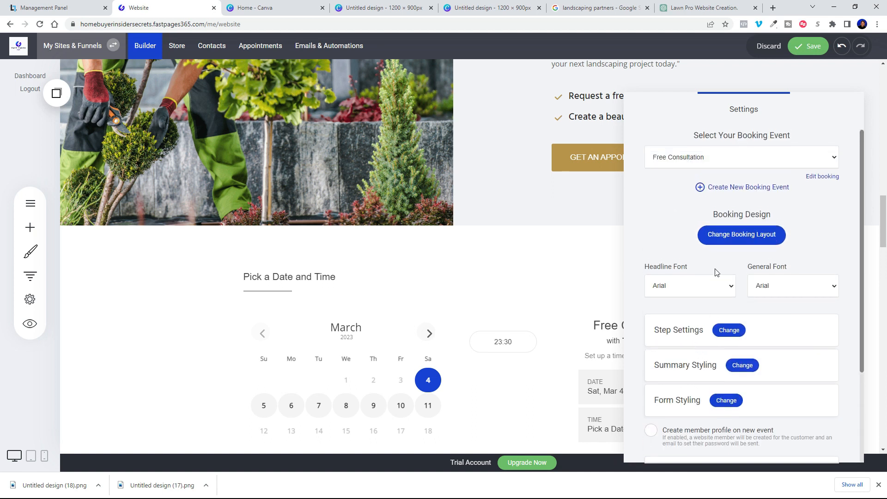
left_click(721, 238)
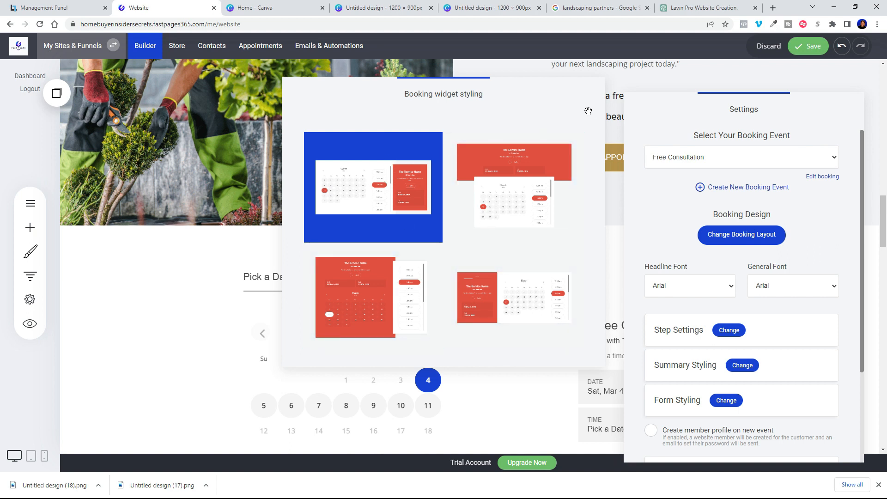
left_click(876, 105)
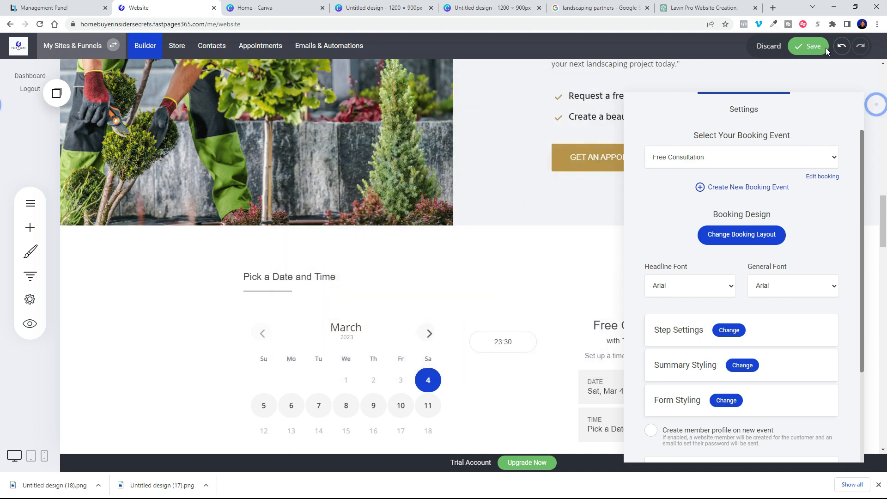
left_click(814, 45)
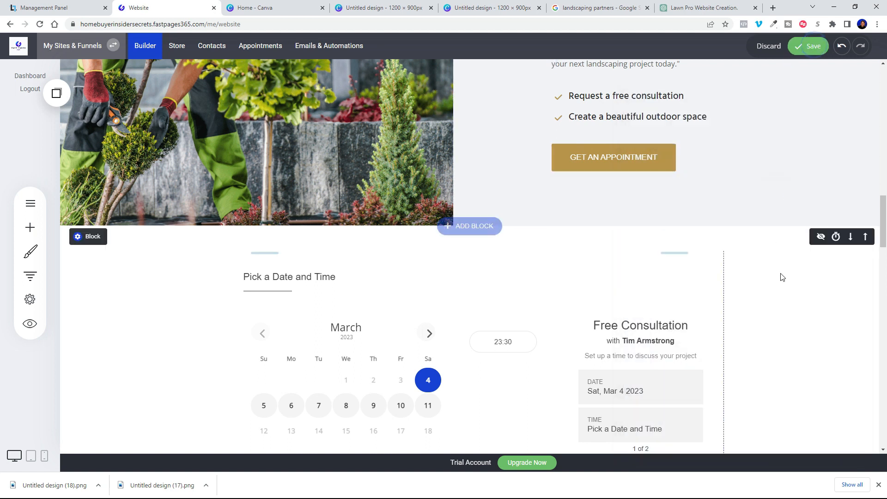
scroll(617, 294, "down", 2)
scroll(618, 294, "down", 3)
scroll(602, 292, "up", 2)
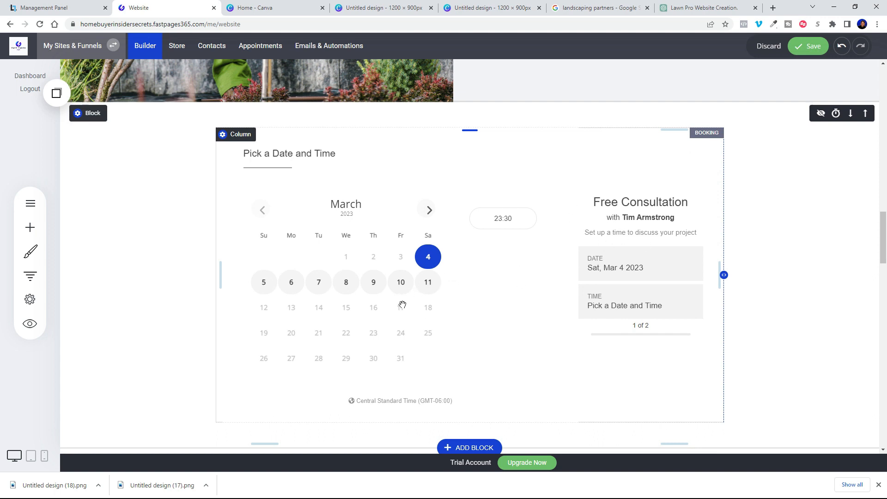
scroll(402, 305, "up", 2)
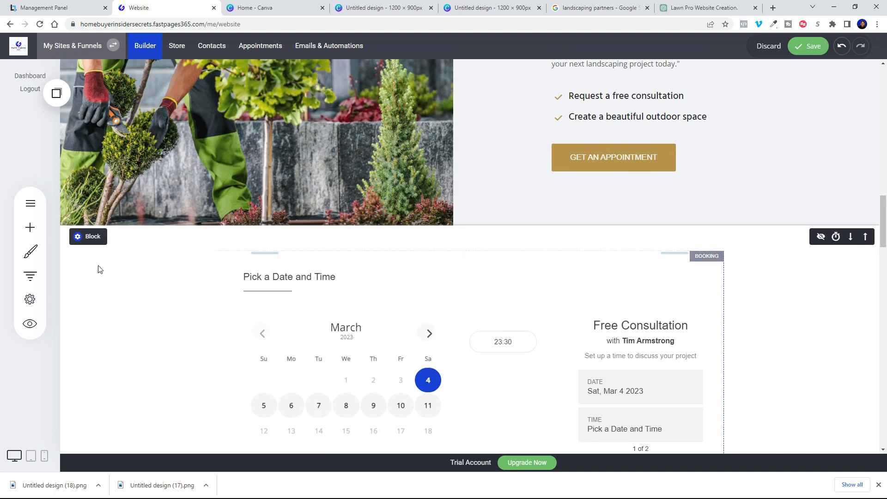
Step: Place a Heading widget above the booking calendar reading 'Get in touch'
left_click(34, 231)
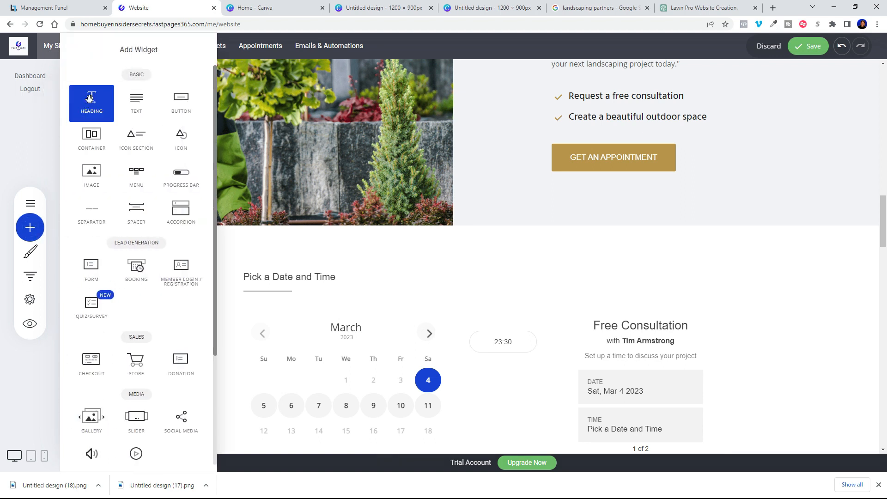
left_click_drag(90, 99, 544, 262)
left_click_drag(295, 264, 216, 264)
left_click(397, 261)
scroll(397, 260, "up", 20)
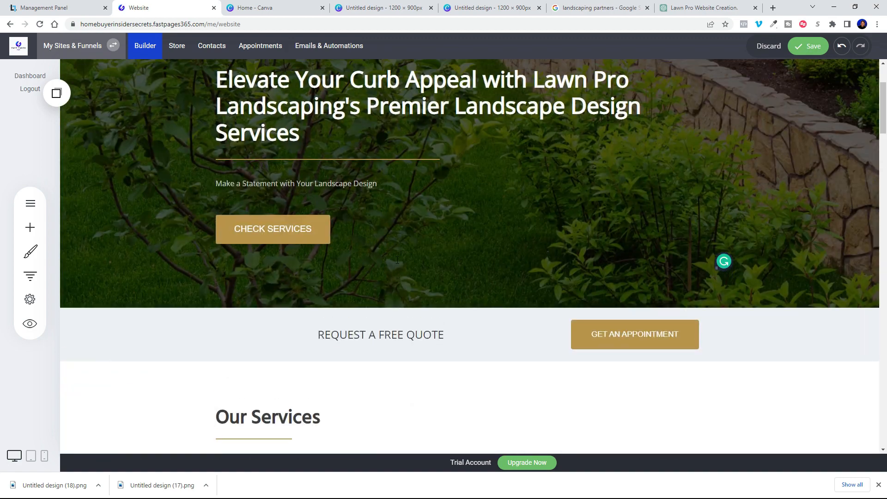
scroll(423, 304, "down", 10)
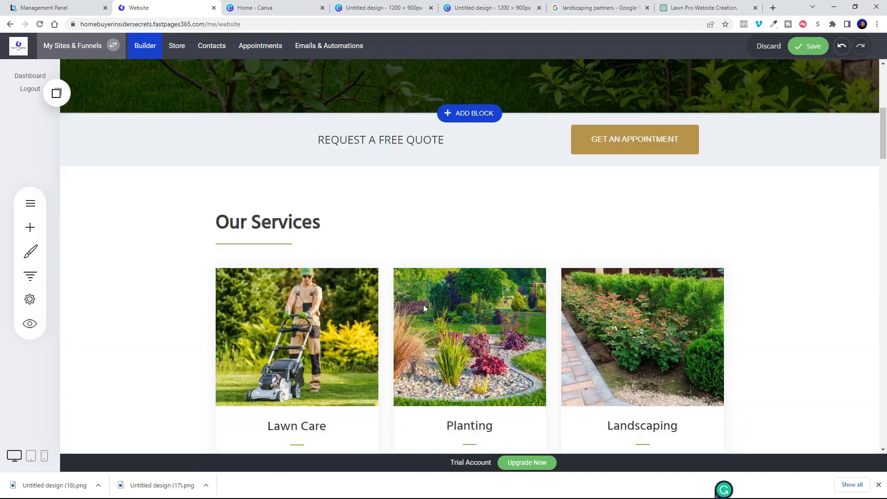
scroll(424, 307, "down", 5)
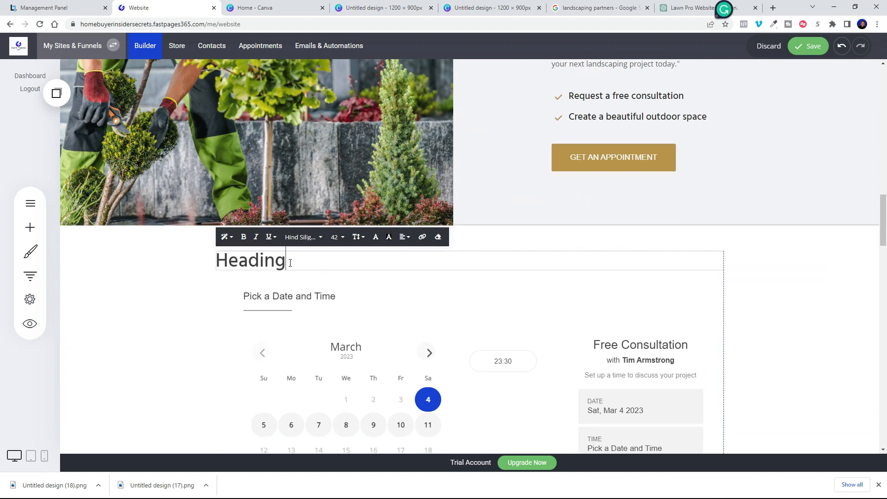
left_click_drag(290, 262, 216, 261)
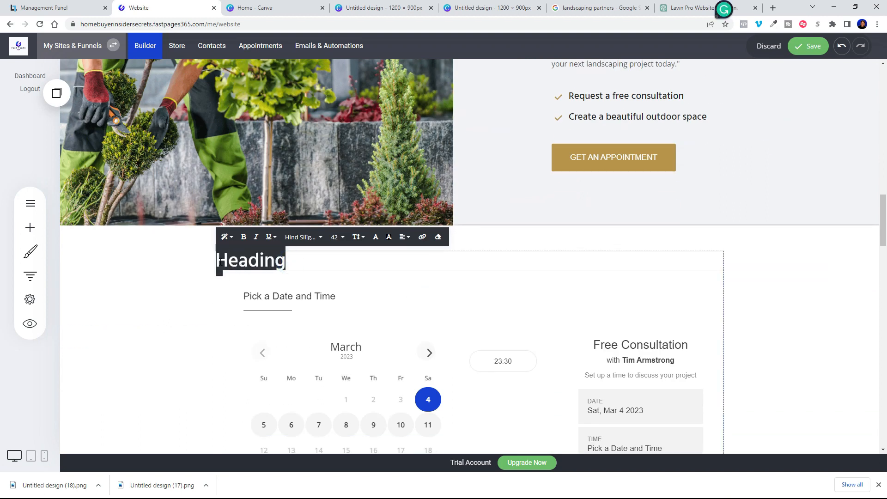
type("Get in touch")
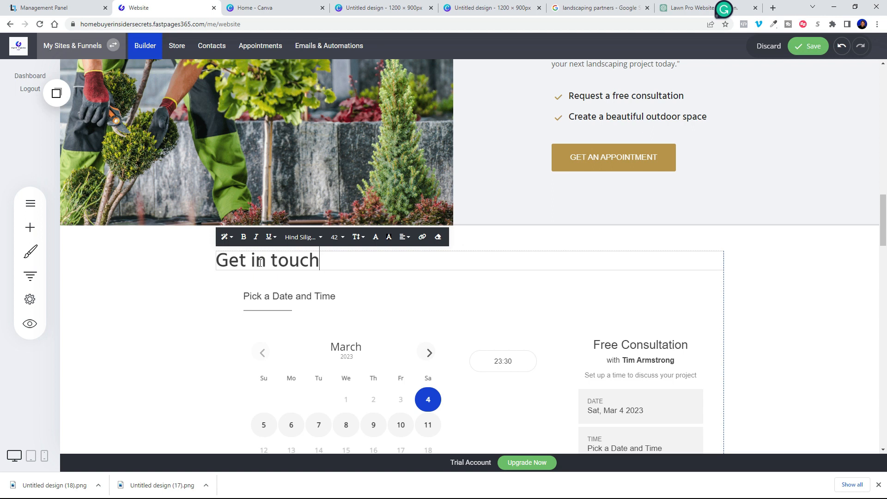
Step: Centre the 'Get in touch' heading and add extra space below it
left_click_drag(332, 261, 212, 267)
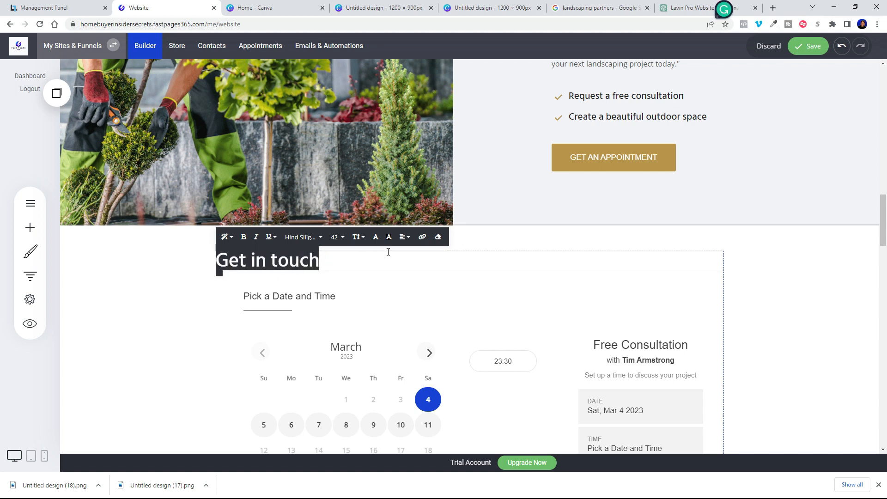
left_click(406, 244)
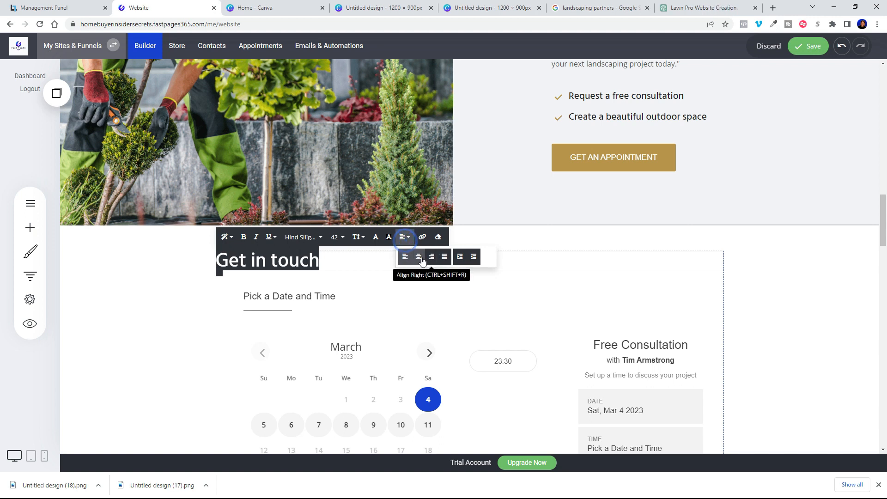
left_click(419, 256)
left_click(755, 306)
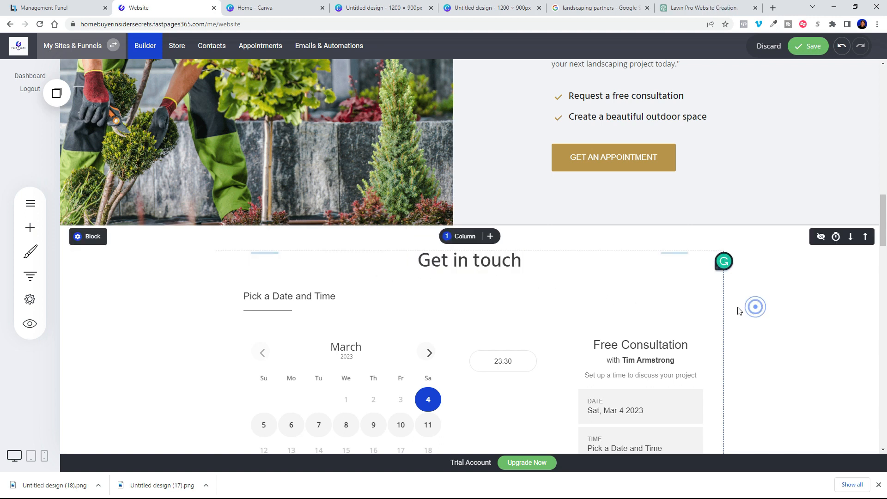
left_click_drag(472, 273, 472, 294)
Step: Add extra space above the 'Get in touch' heading
left_click_drag(473, 257, 473, 270)
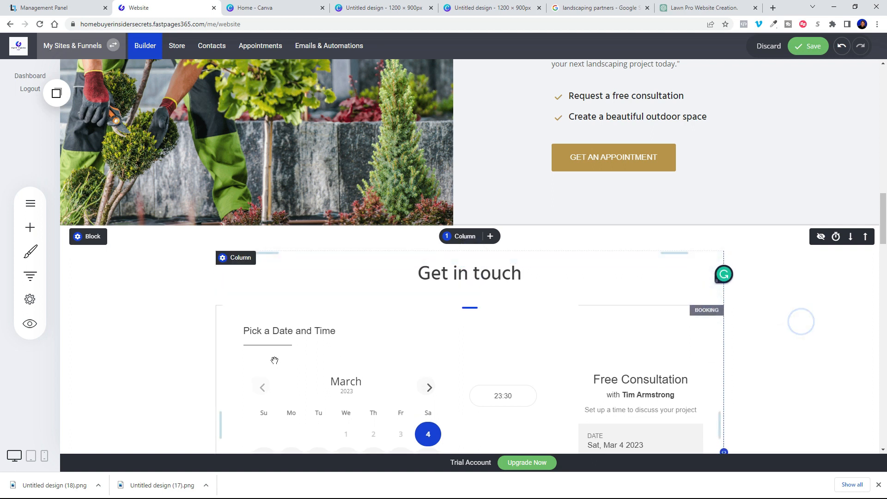
scroll(192, 359, "down", 8)
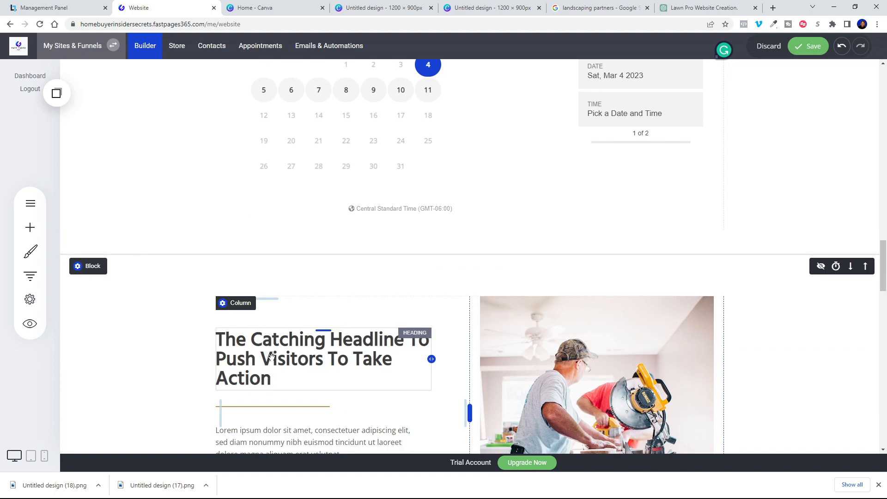
scroll(272, 358, "up", 8)
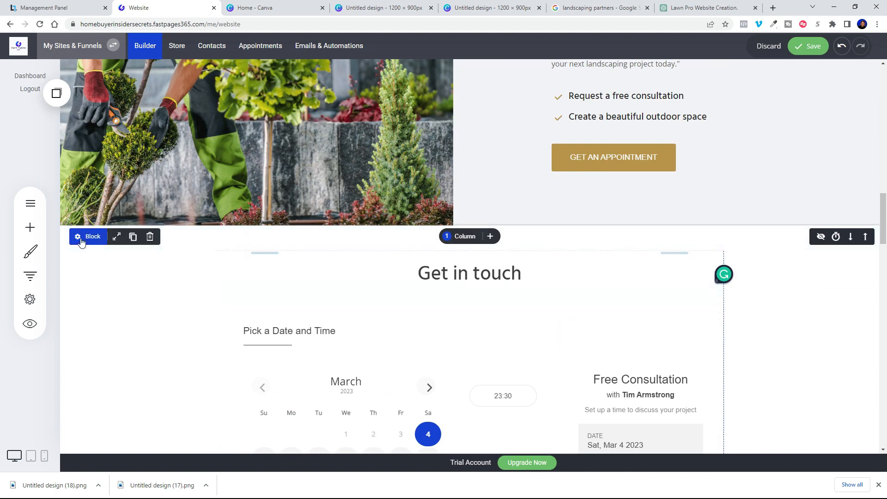
Step: Give the booking section an anchor point named 'Get in touch'
left_click(79, 238)
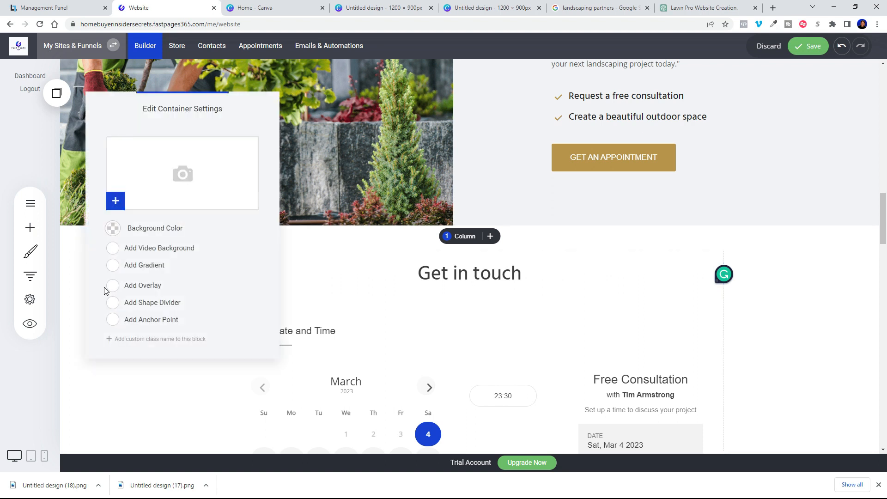
left_click(112, 319)
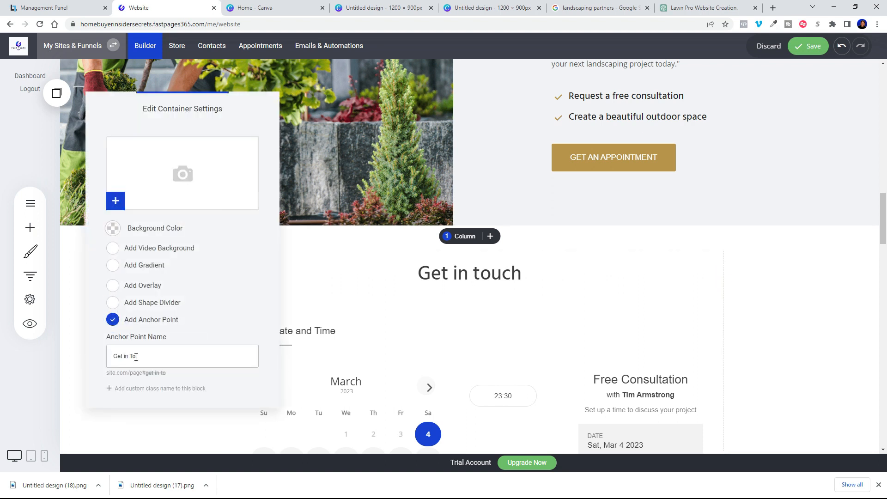
left_click(693, 294)
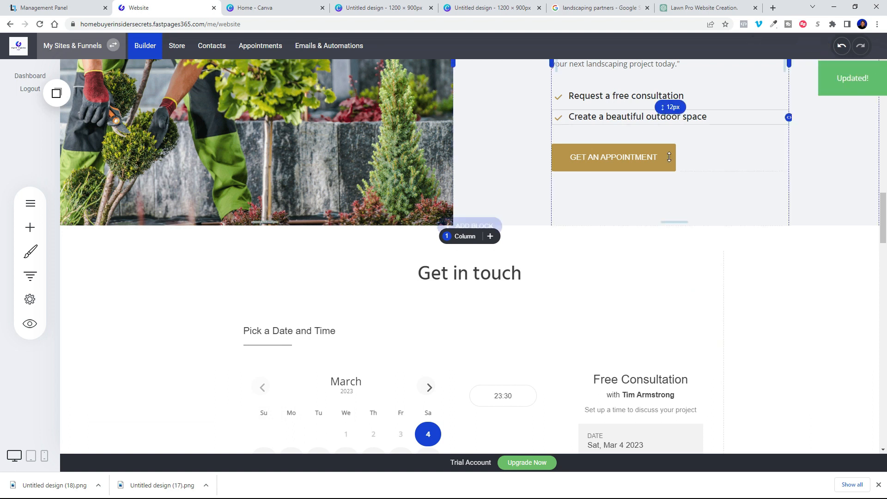
scroll(462, 231, "up", 10)
Step: Link the menu's Get In Touch item to the Home page's 'Get in touch' anchor
left_click(239, 108)
left_click(501, 278)
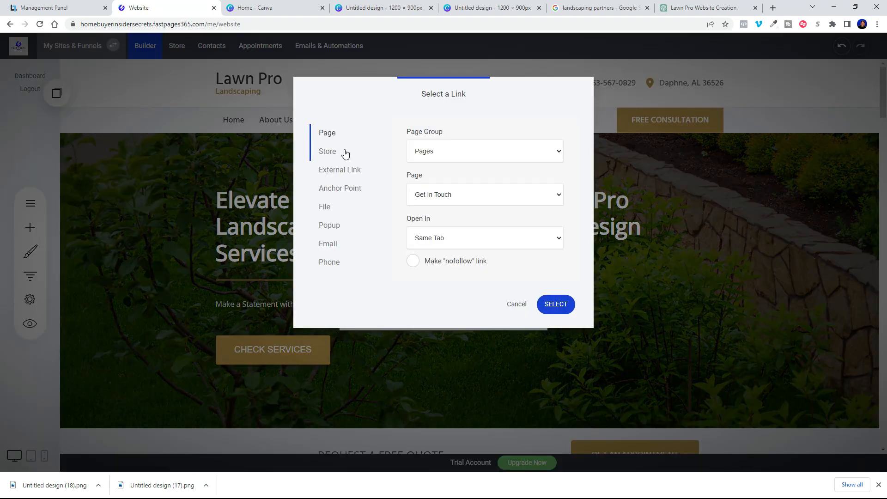
left_click(334, 188)
left_click(439, 150)
left_click(438, 195)
left_click(436, 252)
left_click(438, 240)
left_click(436, 271)
left_click(564, 346)
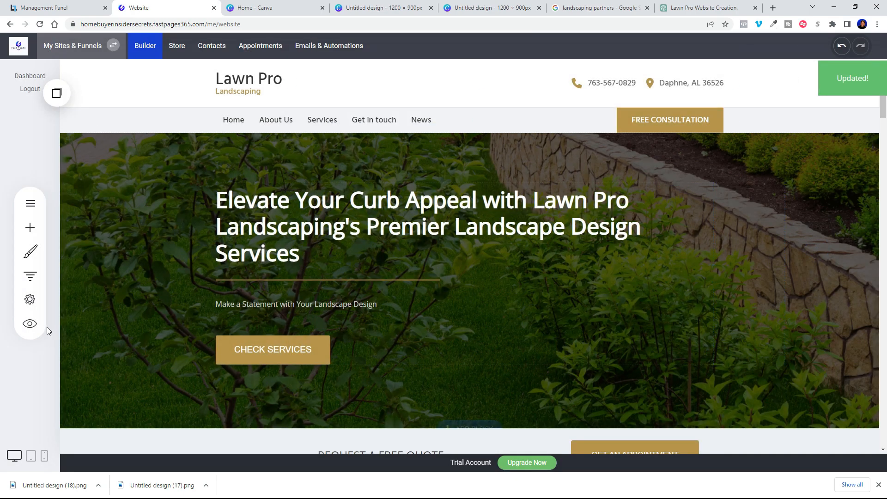
Step: Preview the site and confirm Get in touch jumps to the booking section
left_click(29, 323)
left_click(348, 130)
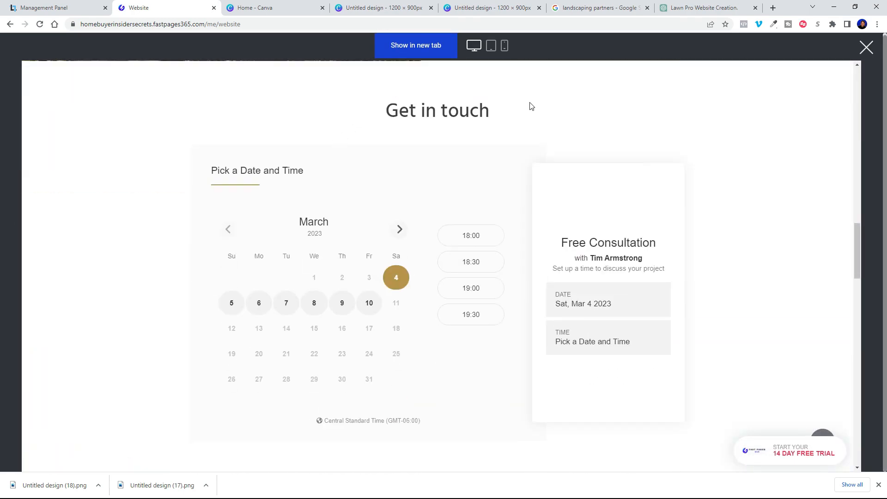
left_click(867, 48)
scroll(434, 301, "down", 15)
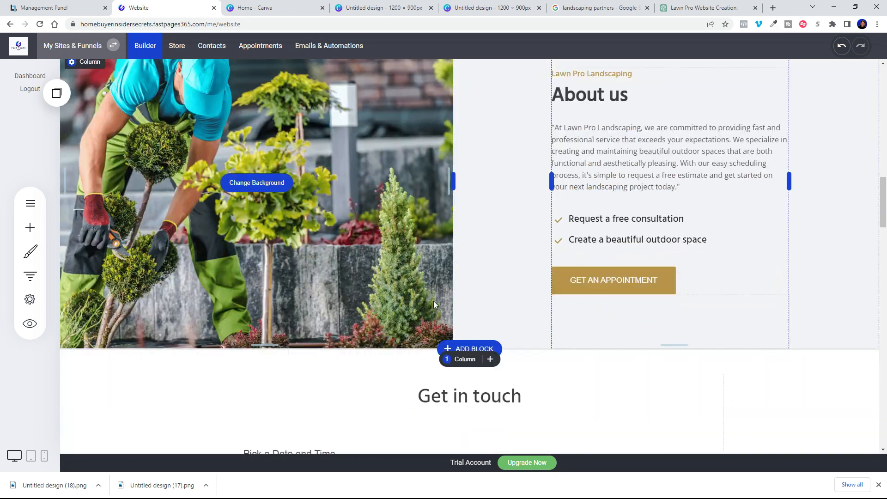
scroll(544, 272, "up", 2)
scroll(545, 265, "up", 15)
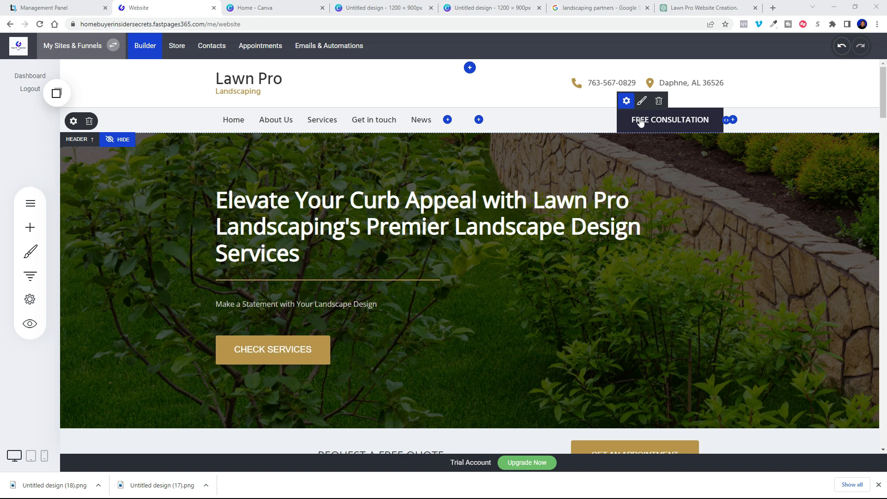
Step: Link the FREE CONSULTATION button to the Home page's 'Get in touch' anchor and save
left_click(627, 101)
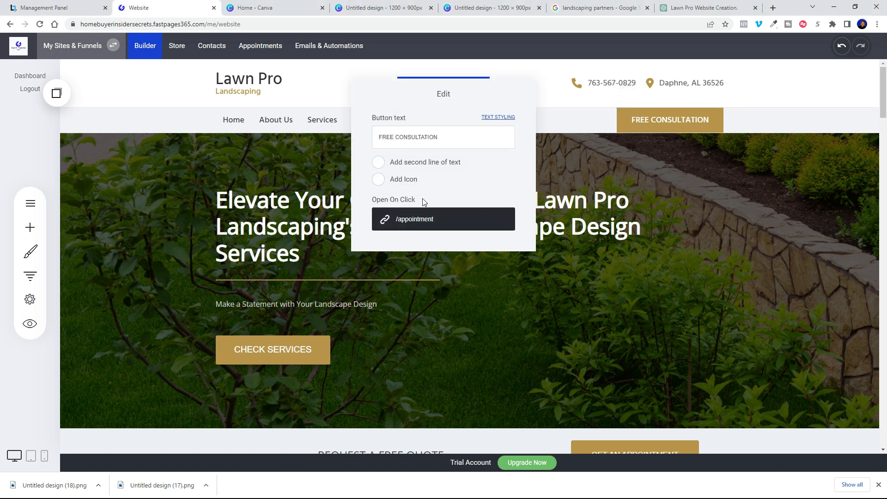
left_click(440, 225)
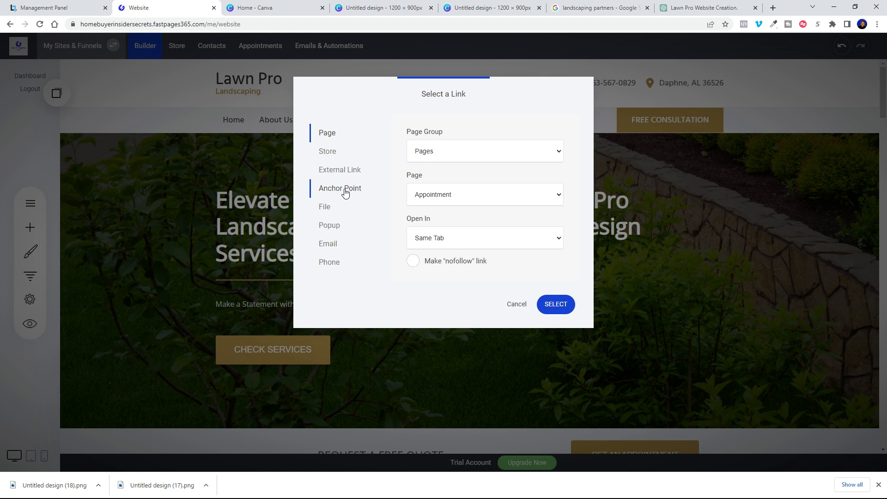
left_click(463, 152)
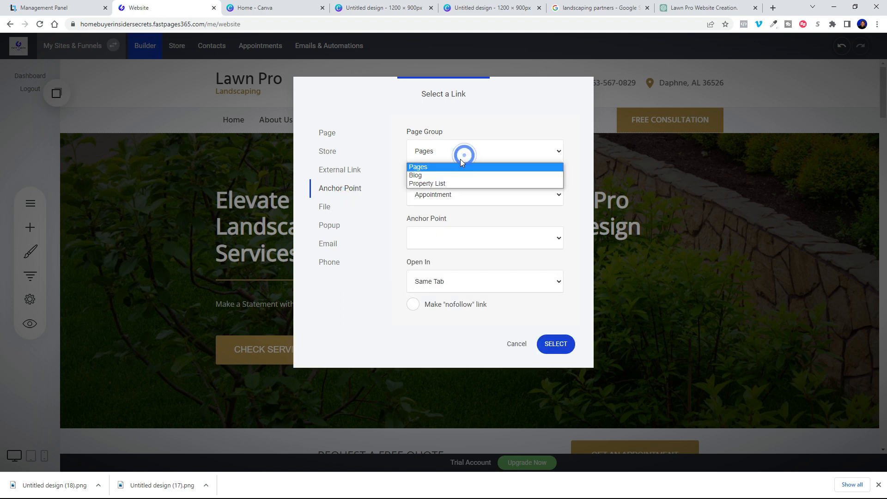
left_click(445, 169)
left_click(447, 193)
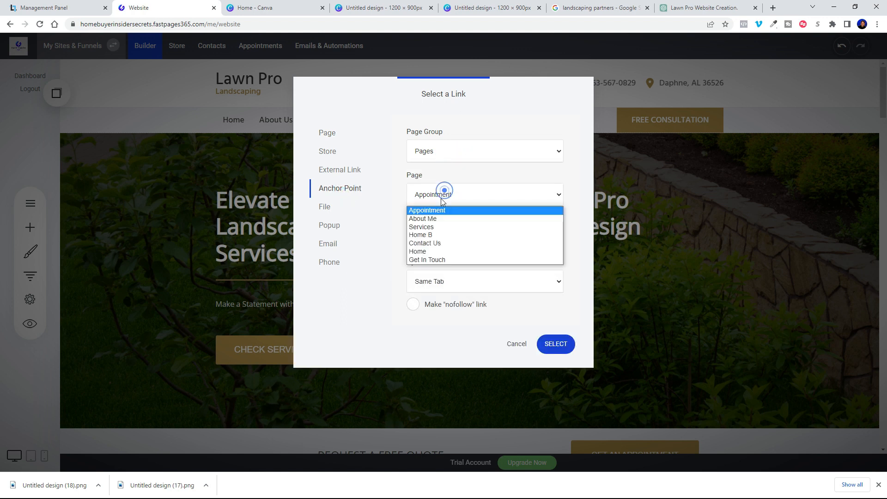
left_click(421, 253)
left_click(445, 242)
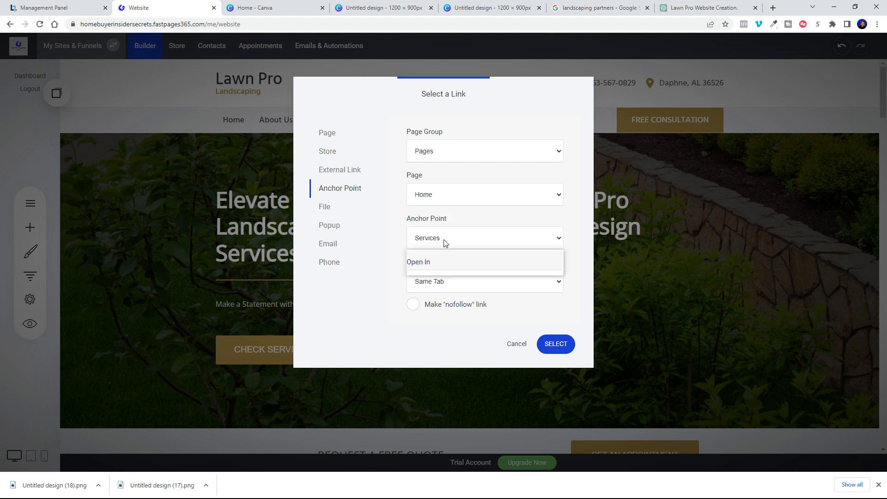
left_click(441, 272)
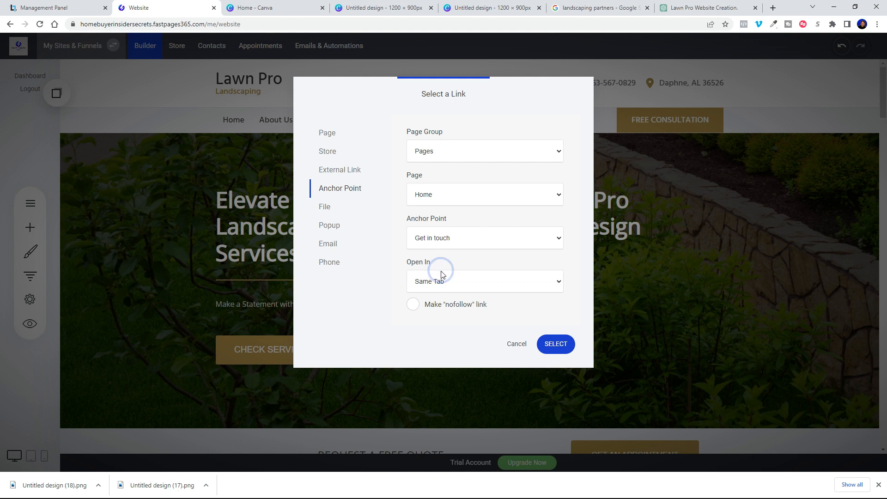
left_click(564, 349)
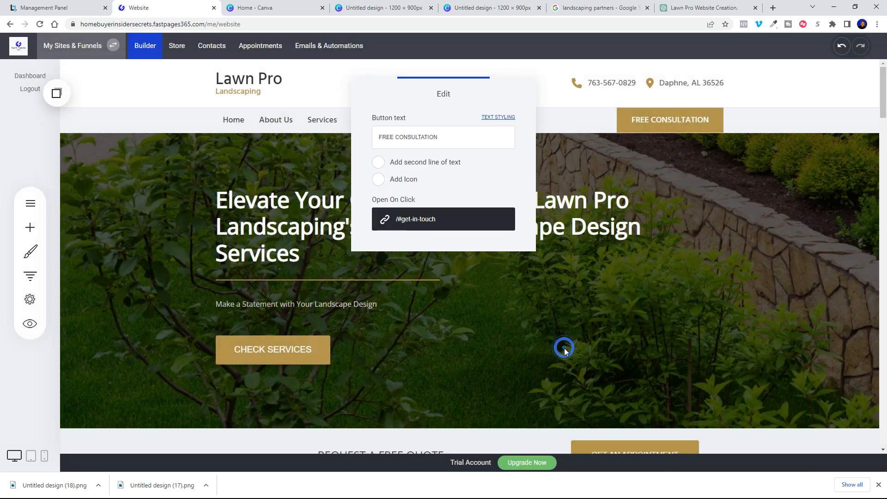
left_click(776, 236)
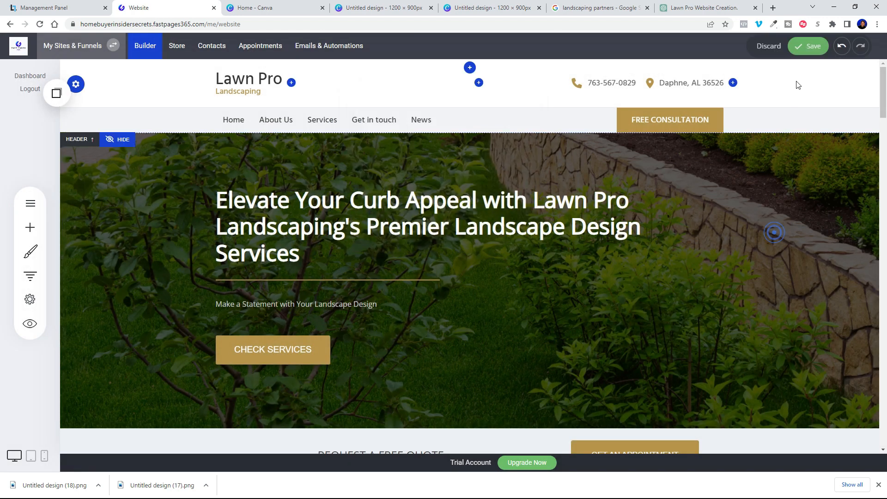
left_click(808, 44)
scroll(453, 343, "down", 3)
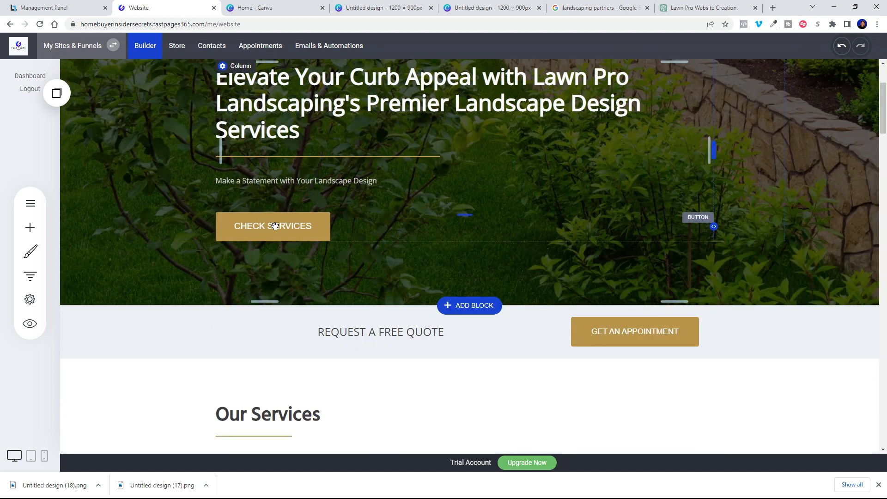
Step: Point the CHECK SERVICES button at the Home page's Services anchor and save the site
mouse_move(275, 225)
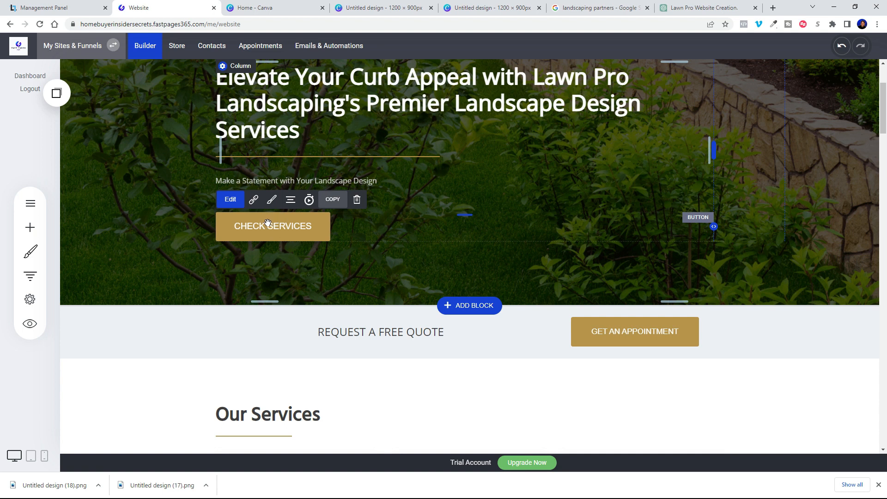
left_click(253, 202)
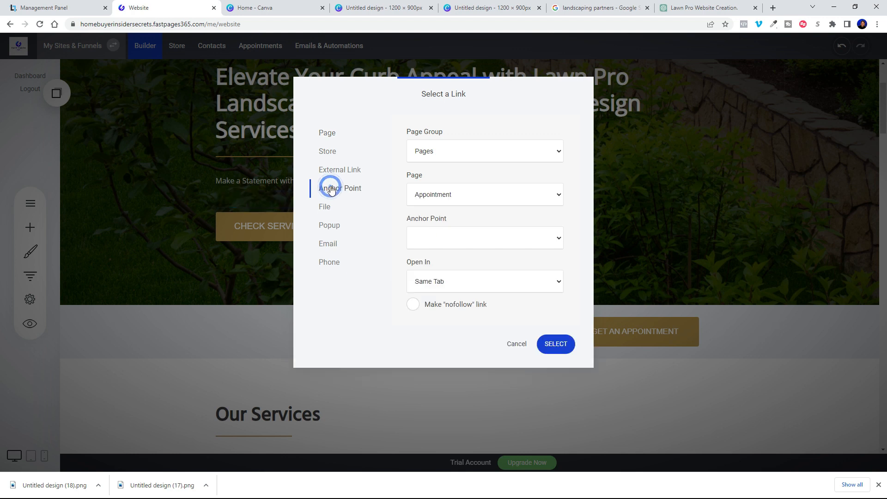
left_click(452, 156)
left_click(453, 159)
left_click(440, 196)
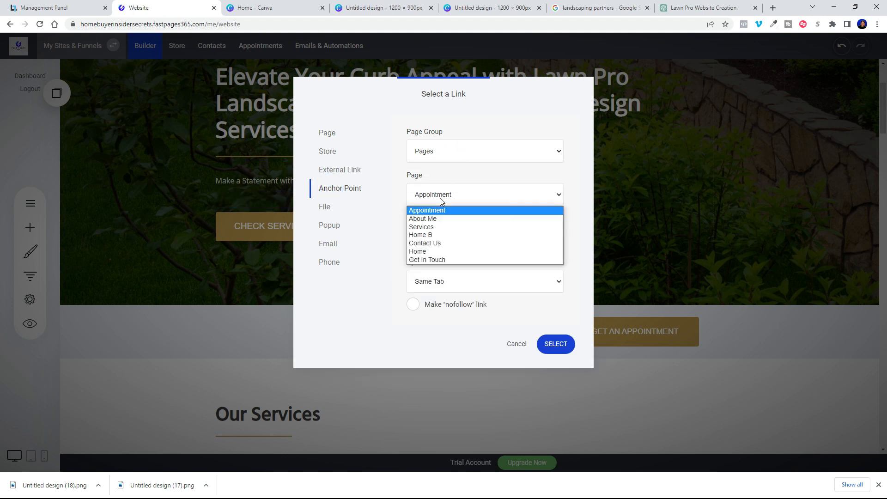
left_click(426, 251)
left_click(440, 244)
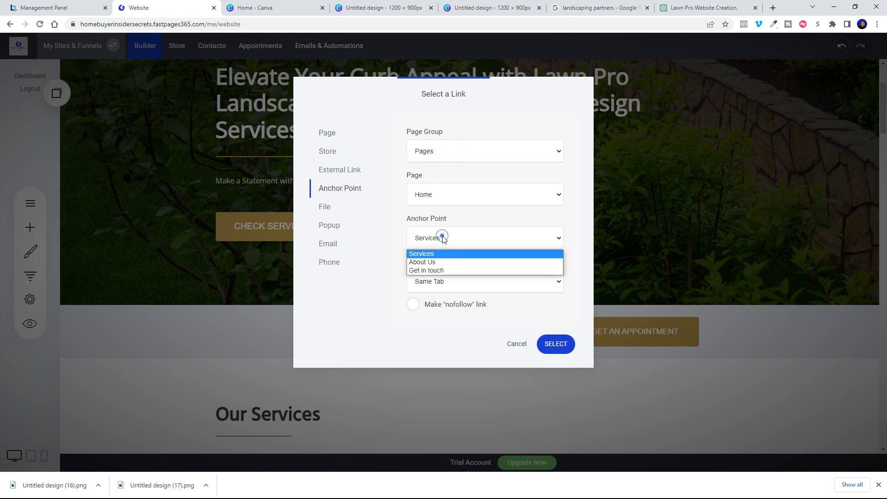
left_click(434, 254)
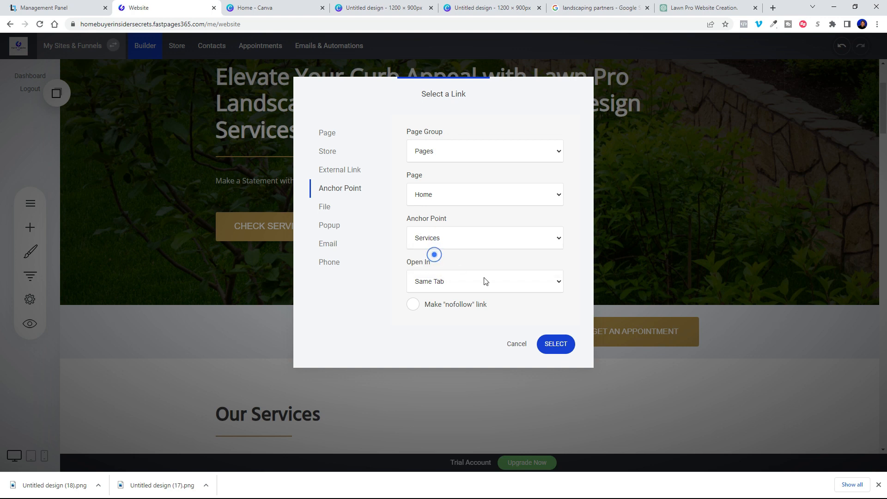
left_click(555, 344)
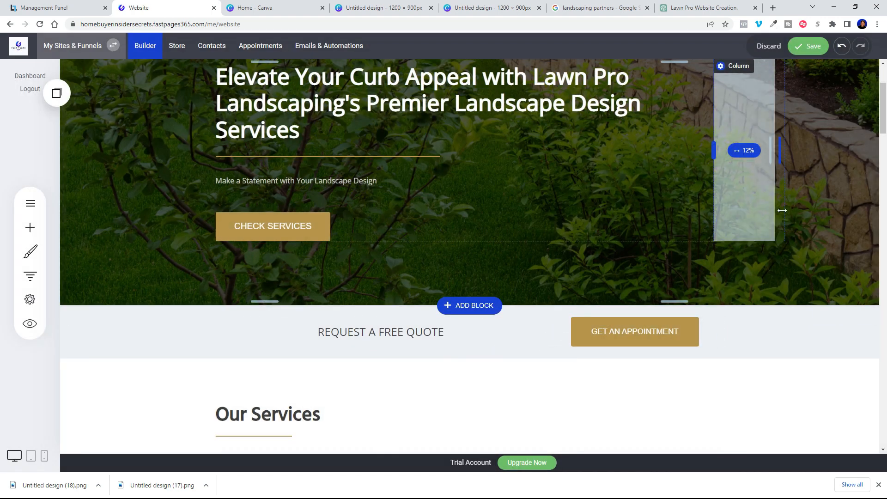
left_click(803, 46)
scroll(466, 232, "down", 8)
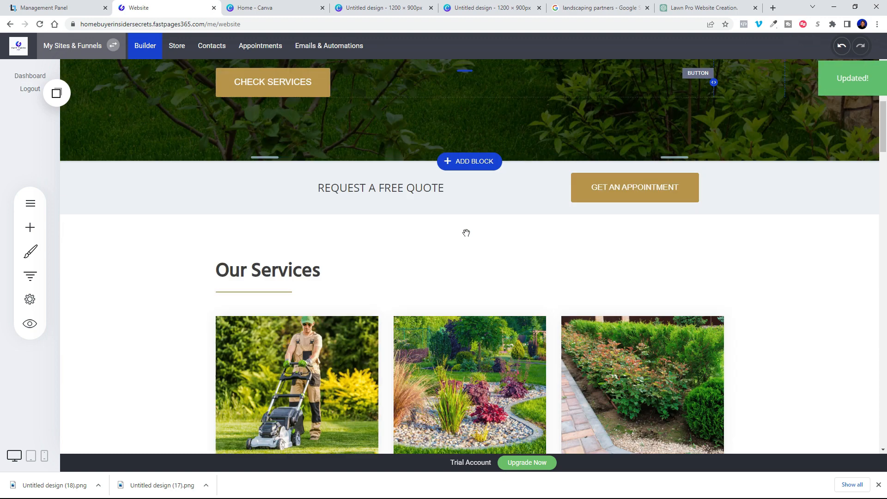
scroll(467, 232, "down", 8)
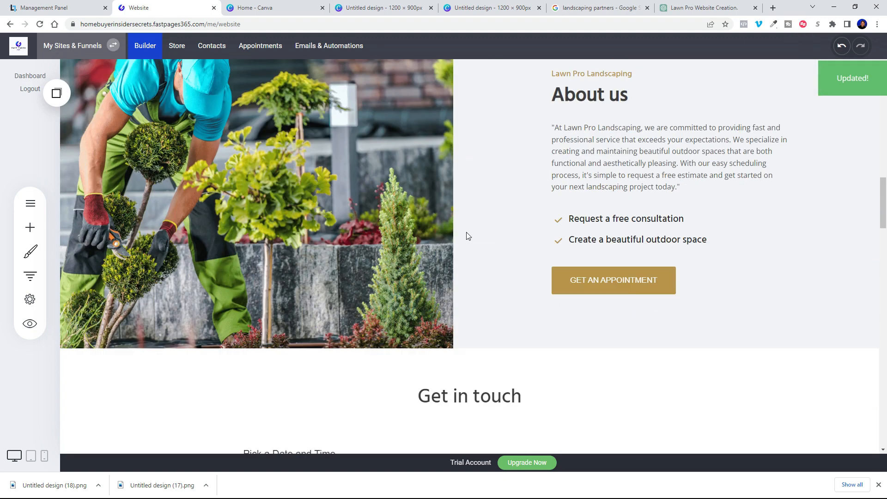
Step: Link the About us GET AN APPOINTMENT button to the Home page's Get in touch anchor and save
left_click(605, 281)
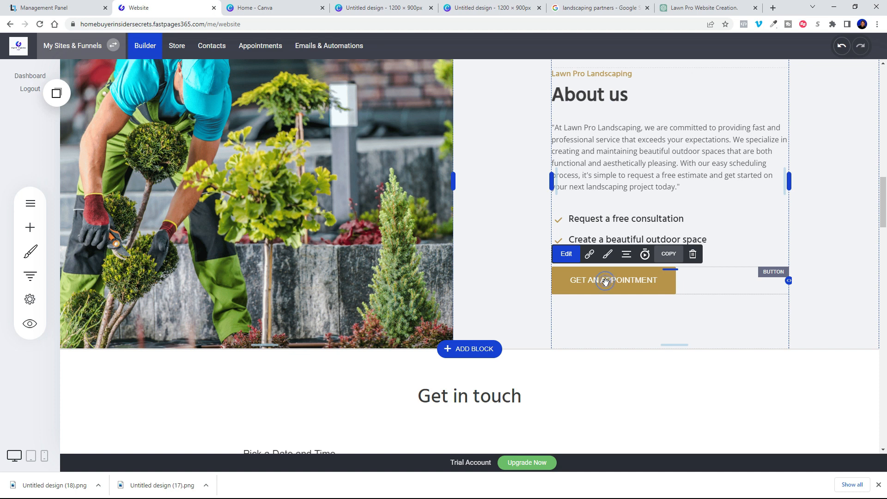
left_click(590, 254)
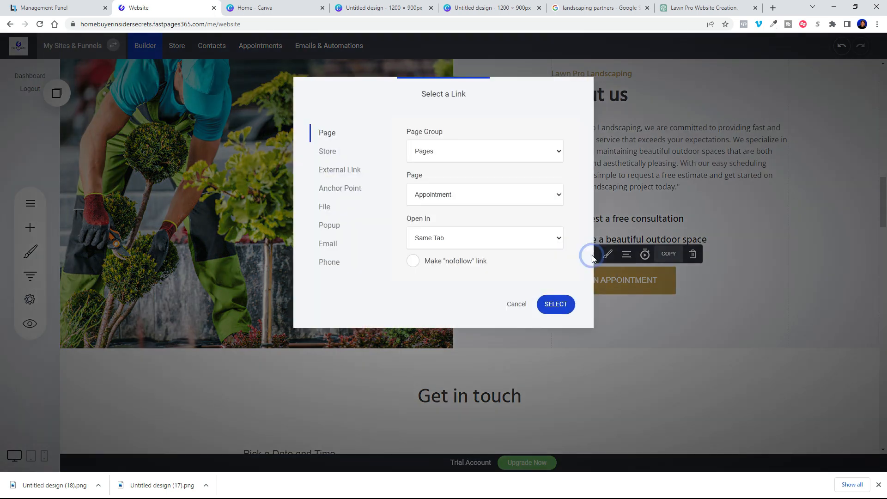
left_click(335, 190)
left_click(457, 152)
left_click(458, 157)
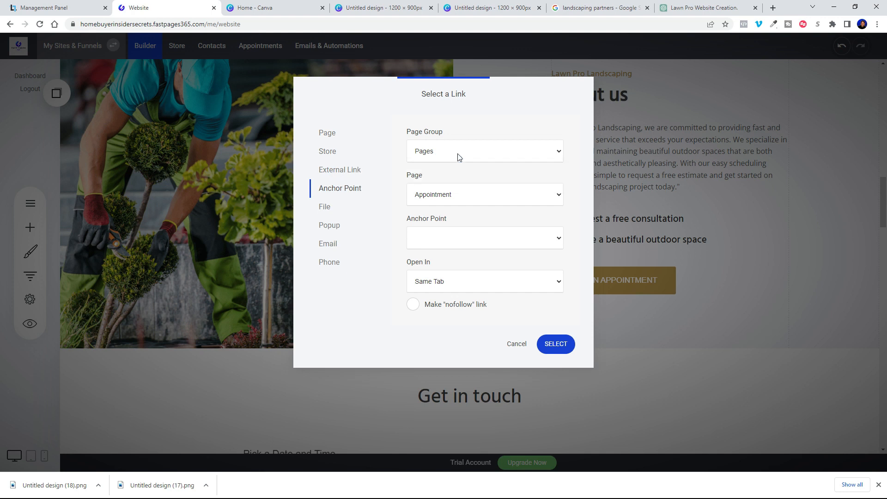
left_click(451, 194)
left_click(427, 250)
left_click(440, 238)
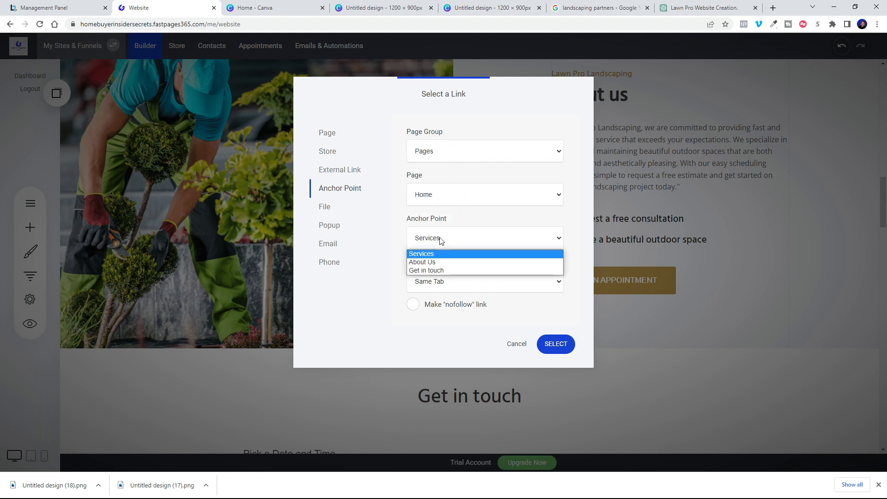
left_click(442, 271)
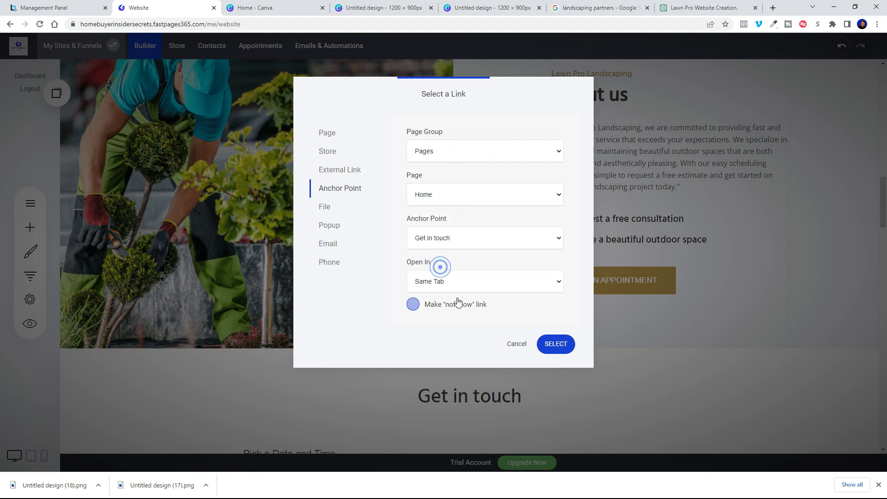
left_click(575, 345)
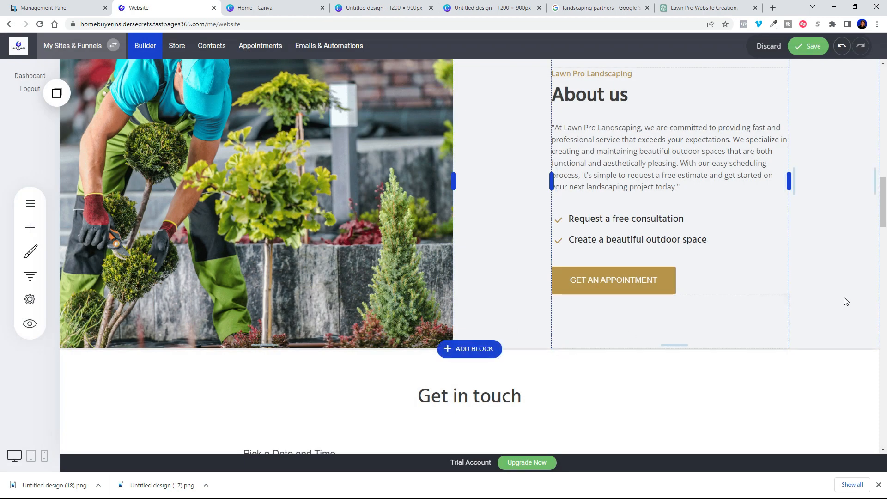
left_click(807, 48)
scroll(436, 325, "down", 8)
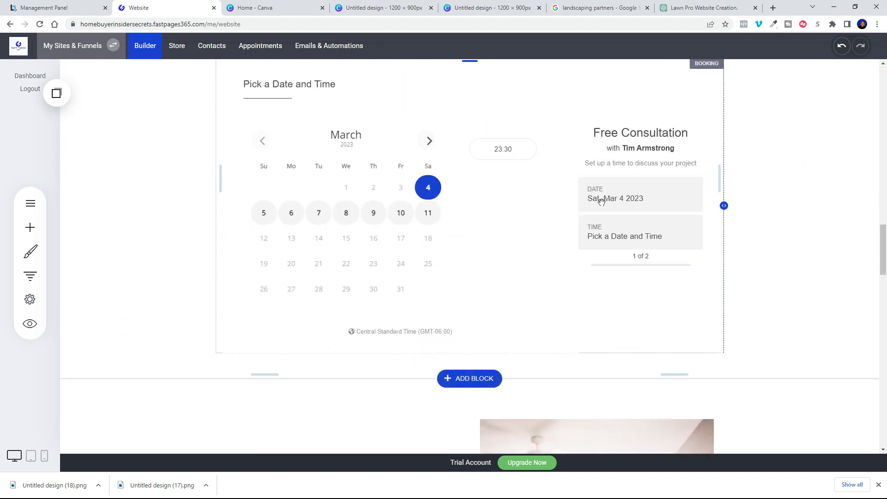
Step: Preview the live site in a new tab and follow FREE CONSULTATION to the booking calendar
left_click(30, 323)
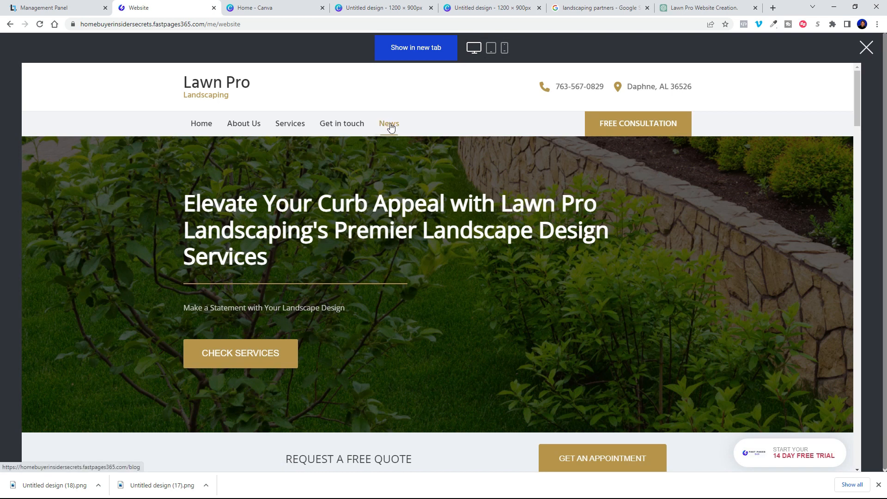
left_click(423, 50)
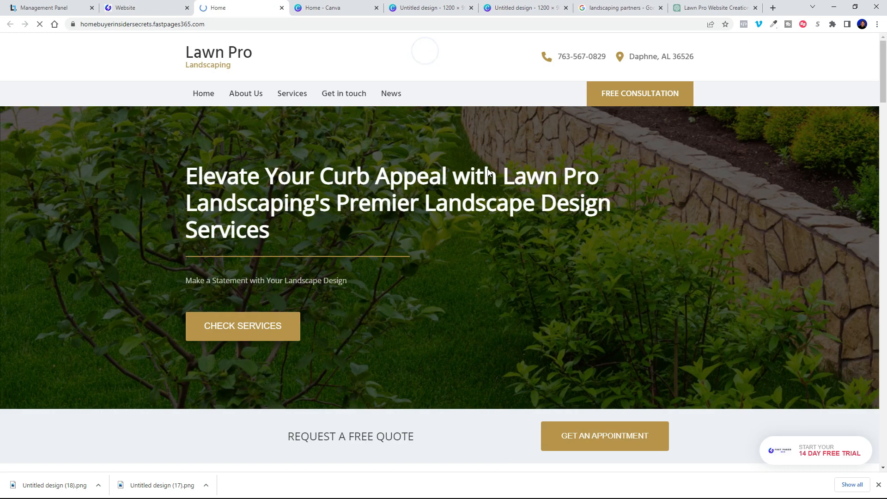
left_click(645, 98)
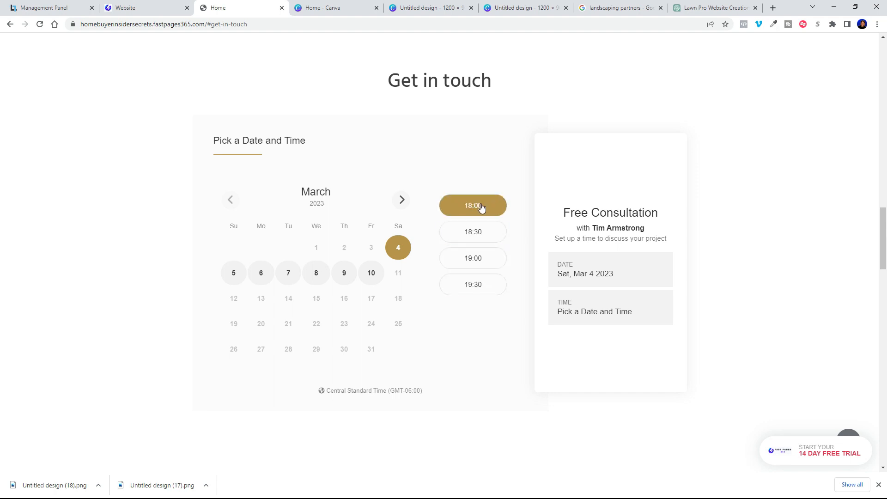
Step: Book a test Free Consultation for Thursday, March 9 at 09:30 using saved contact details
left_click(342, 277)
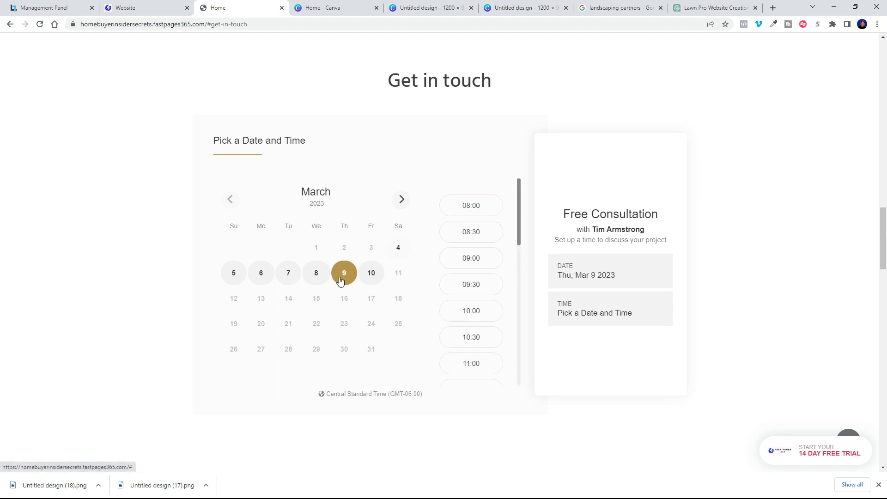
scroll(480, 320, "down", 4)
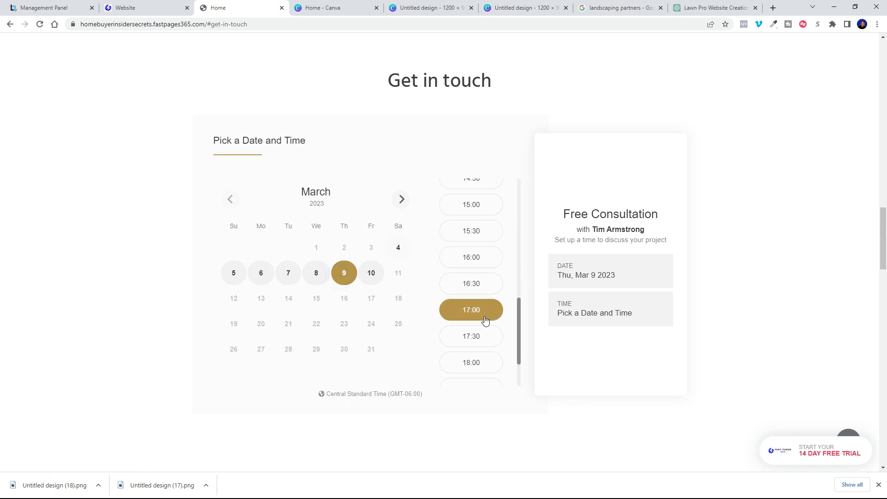
scroll(482, 320, "up", 4)
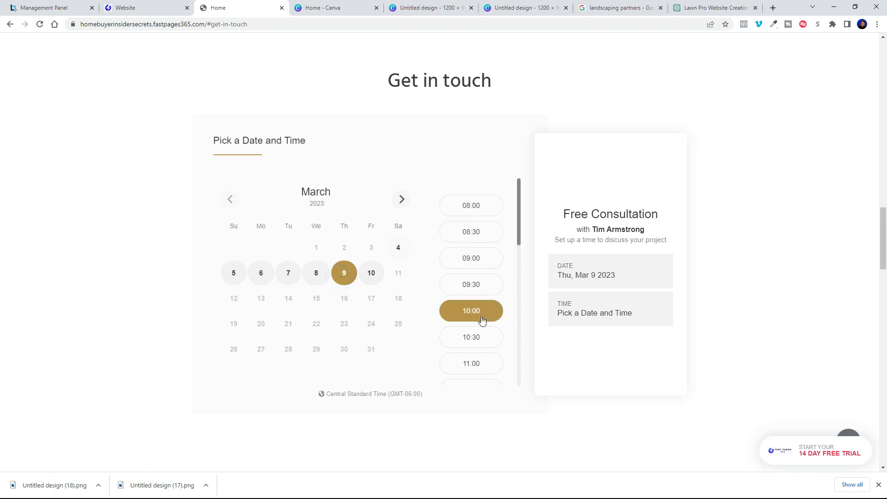
left_click(467, 288)
left_click(333, 204)
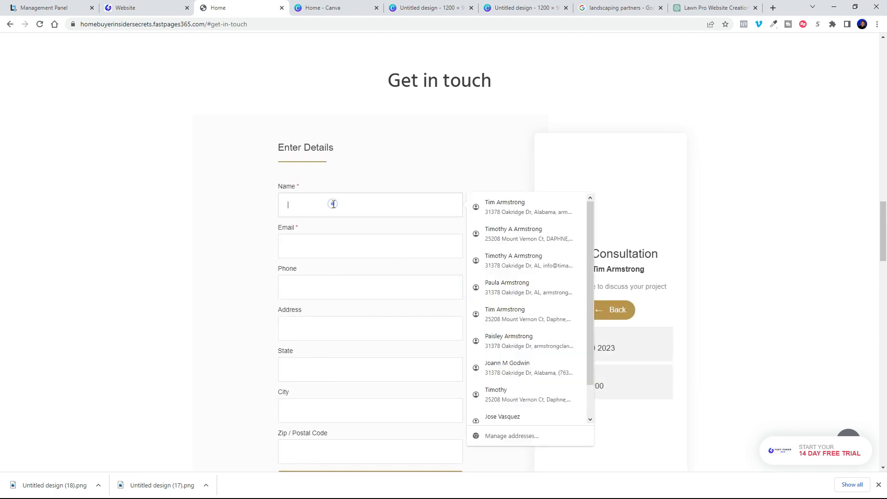
left_click(496, 210)
scroll(362, 305, "down", 3)
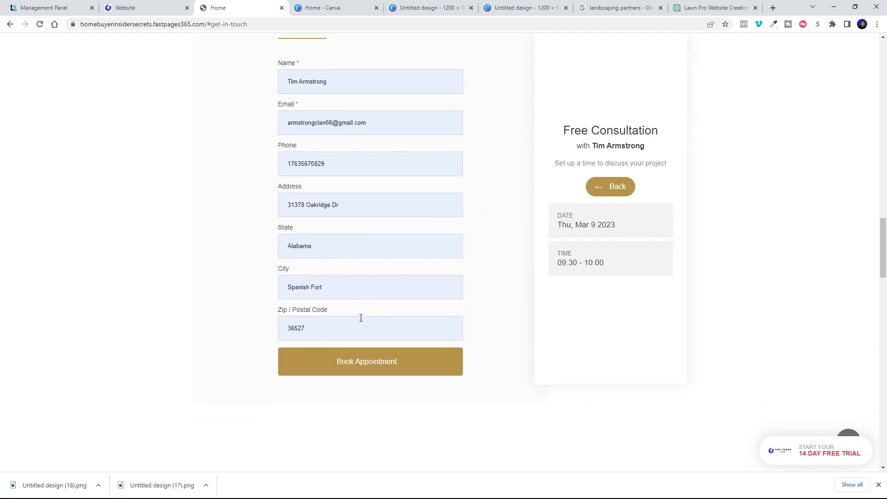
left_click(376, 365)
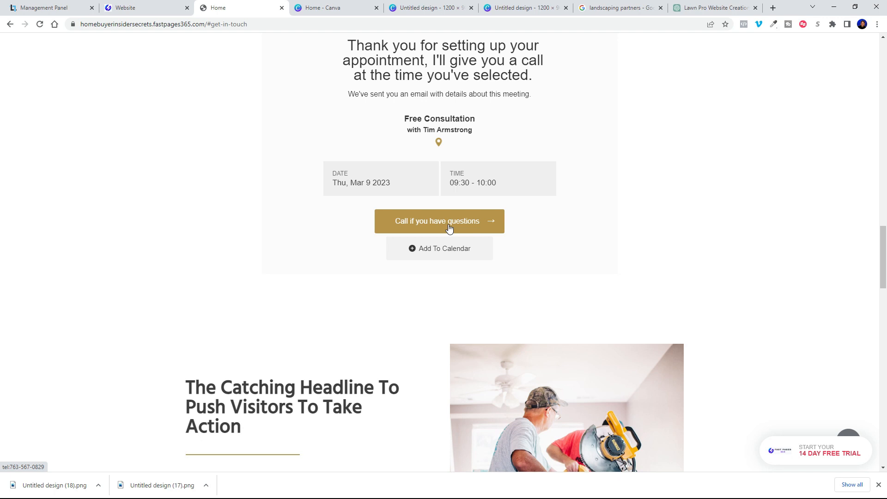
Step: Dismiss the downloads list and check the booking's thank-you confirmation on the live page
left_click(878, 484)
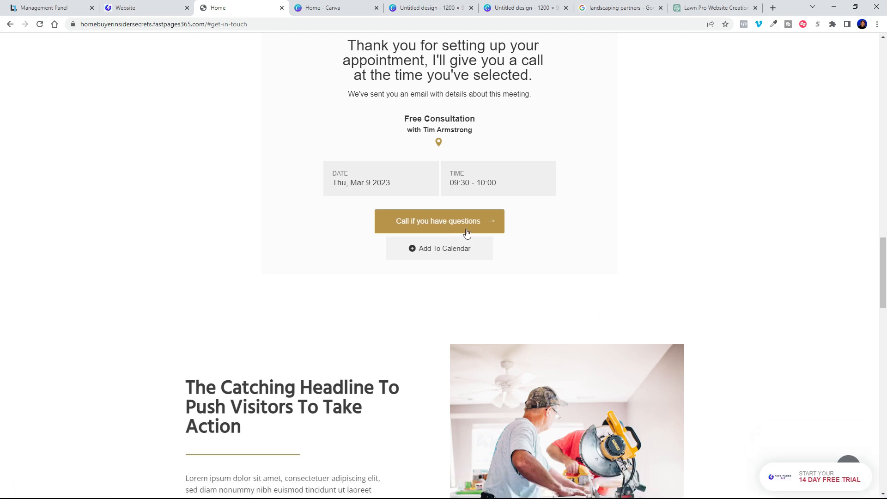
scroll(232, 348, "down", 5)
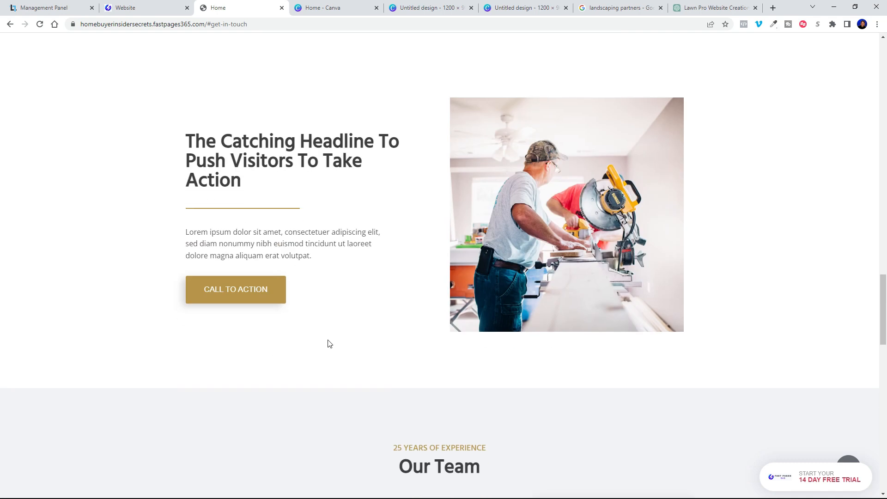
scroll(382, 301, "down", 3)
scroll(369, 308, "up", 3)
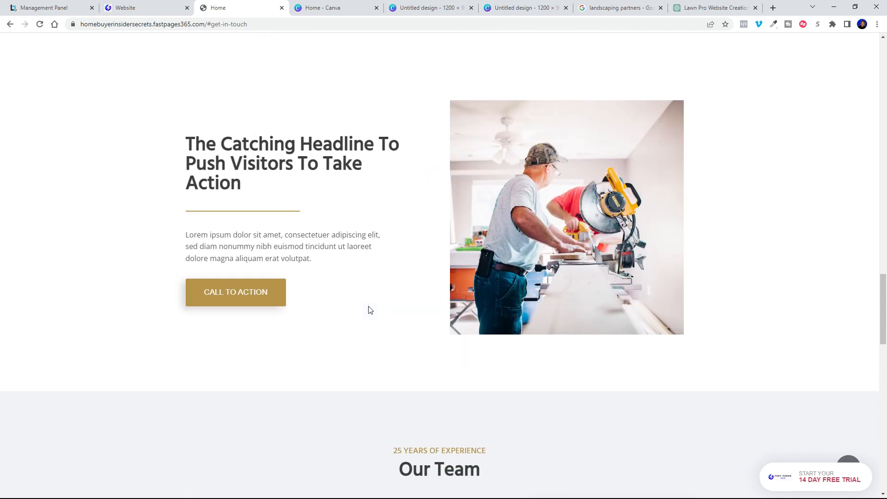
scroll(370, 309, "up", 8)
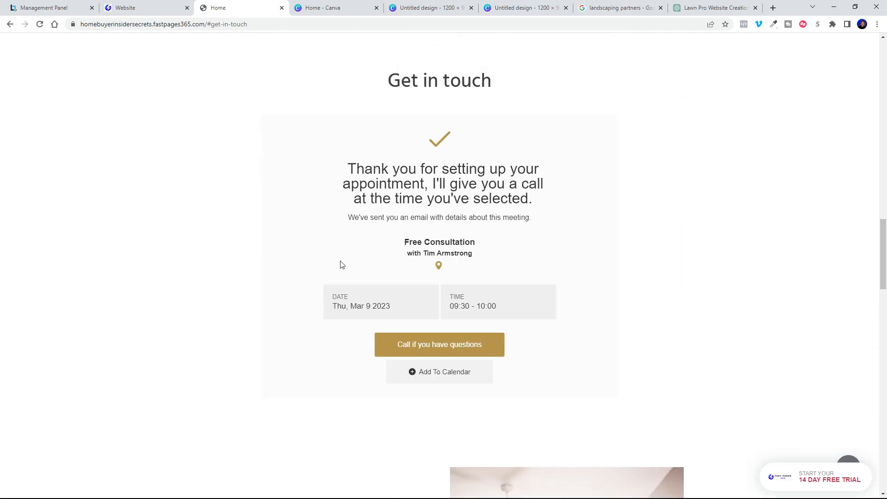
scroll(342, 264, "down", 12)
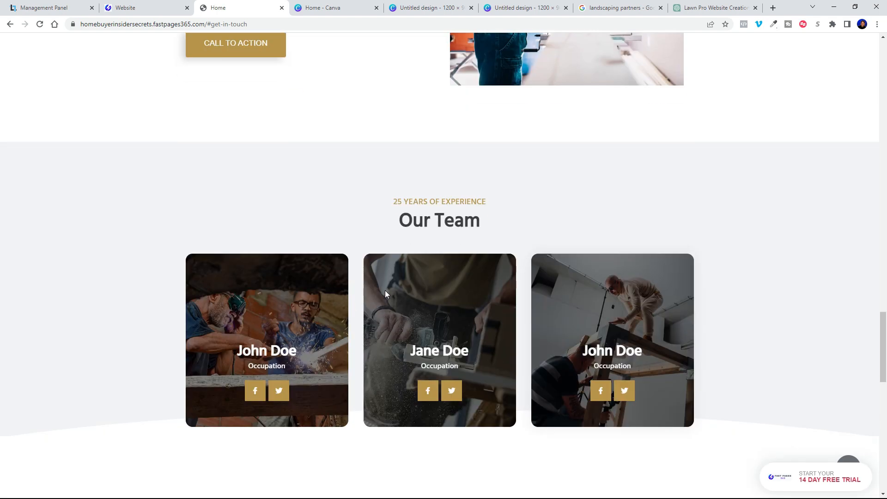
scroll(386, 294, "down", 13)
scroll(375, 293, "up", 20)
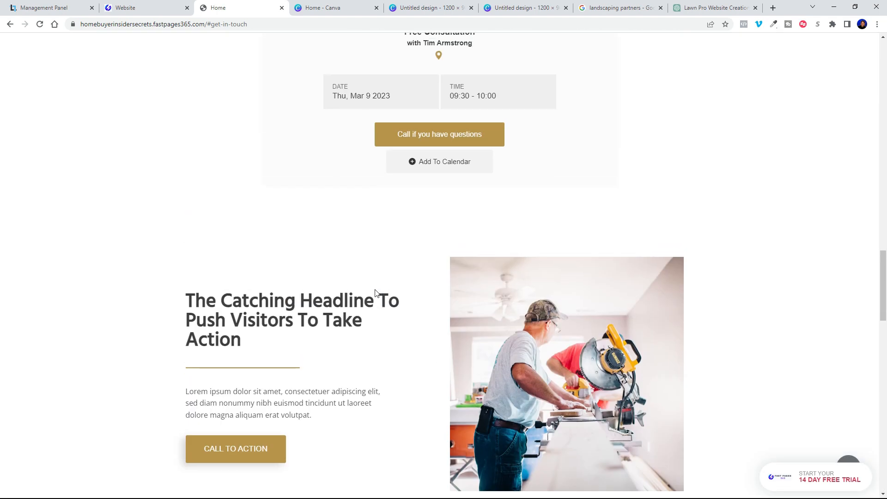
scroll(375, 293, "up", 5)
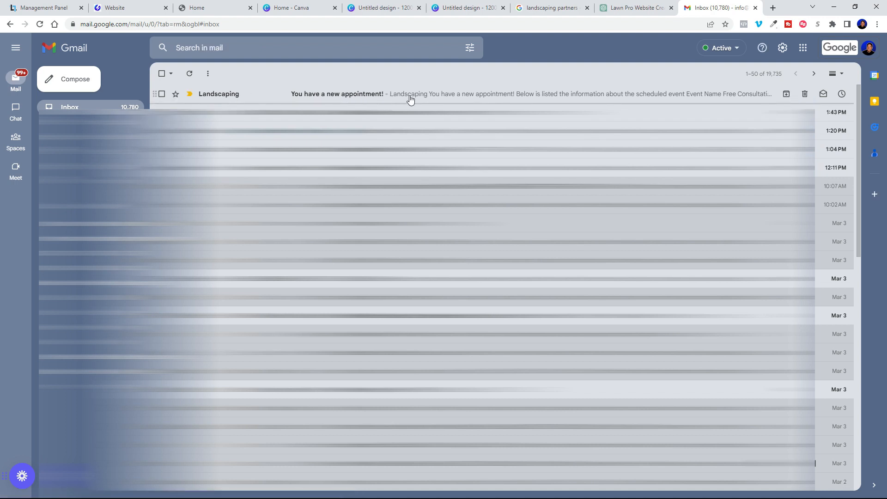
Step: Open the Landscaping appointment email and review the Free Consultation, 09/03/2023 09:30, 30min details
left_click(410, 99)
scroll(502, 335, "down", 3)
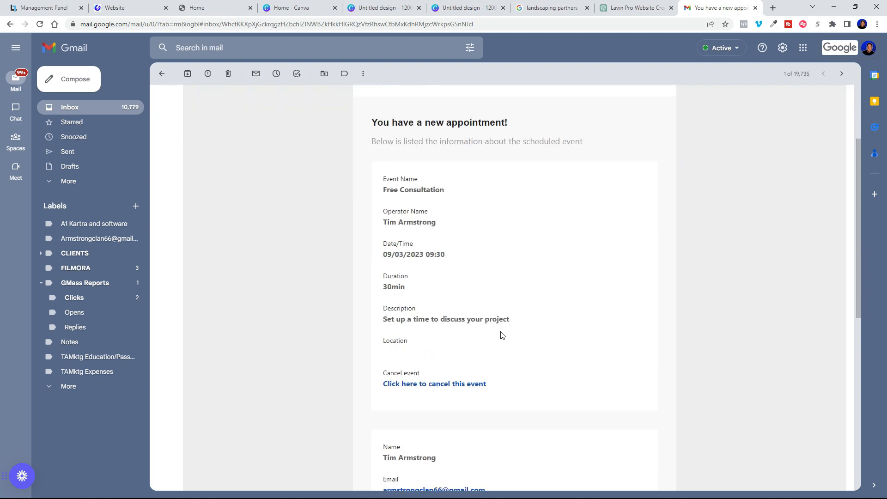
scroll(490, 285, "down", 5)
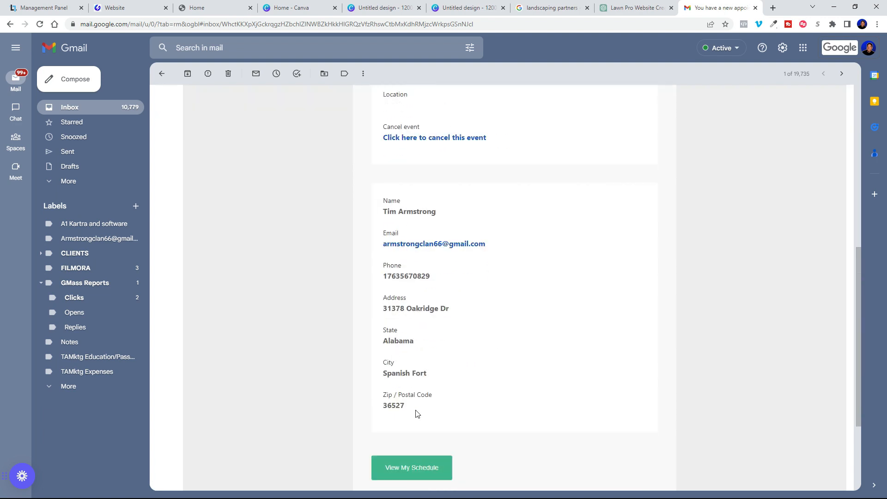
scroll(455, 462, "down", 3)
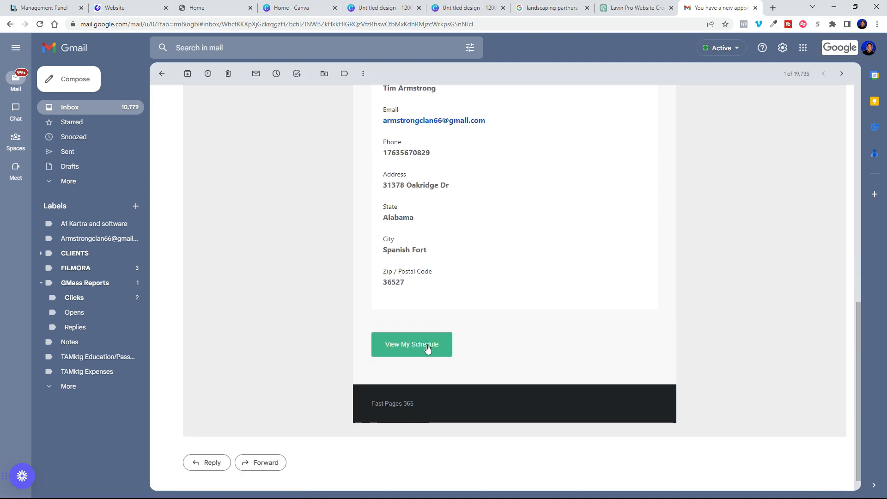
Step: Open the schedule from the email and expand the consultation booking's details
left_click(424, 339)
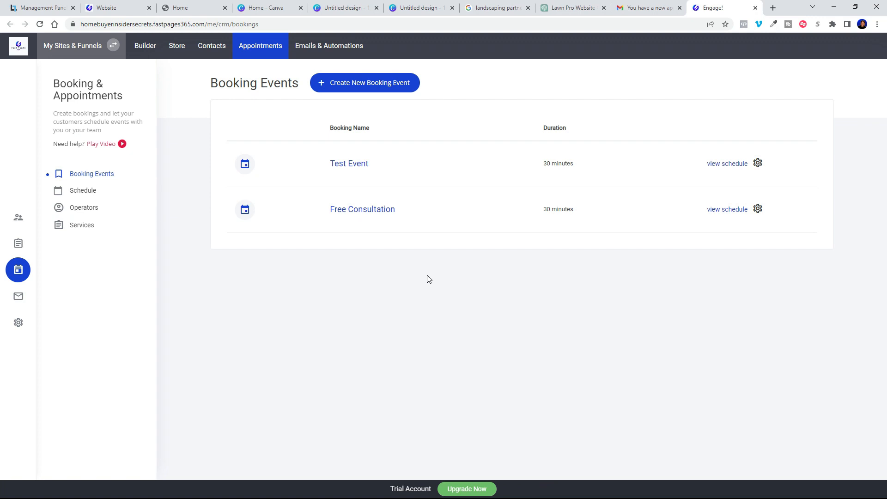
left_click(88, 192)
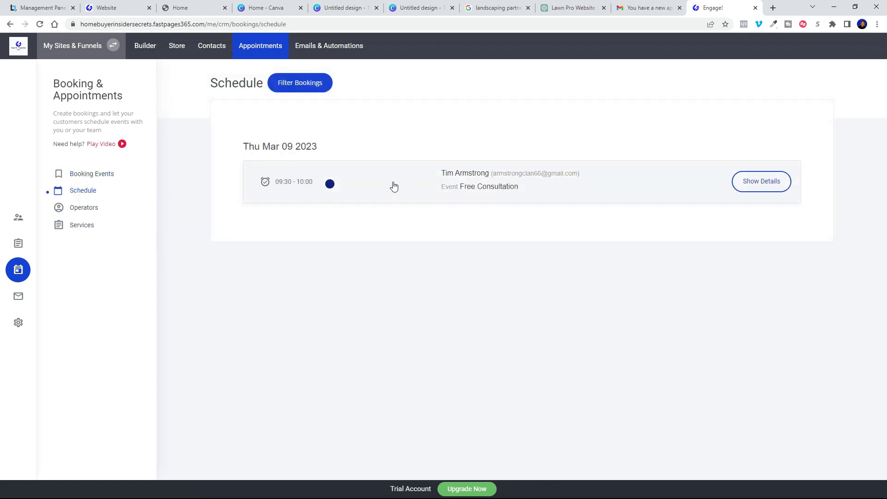
left_click(748, 185)
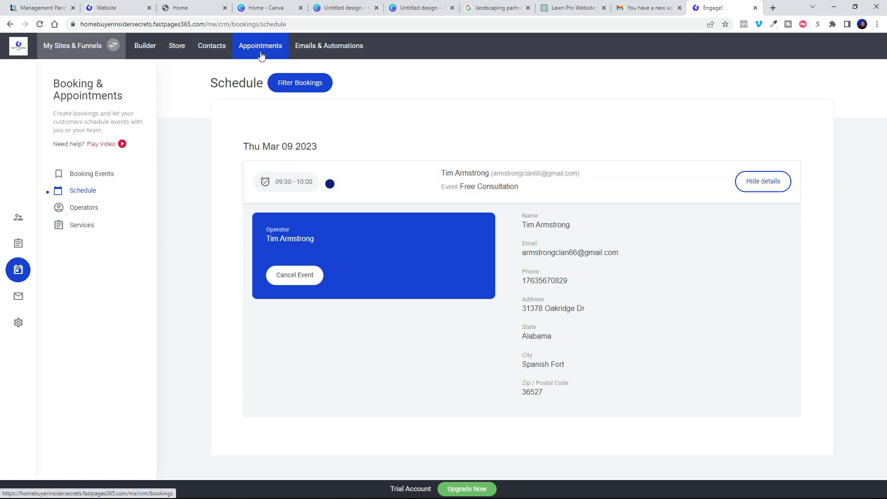
Step: Review the booker's contact record with all properties, then return to the Lawn Pro website builder
left_click(213, 47)
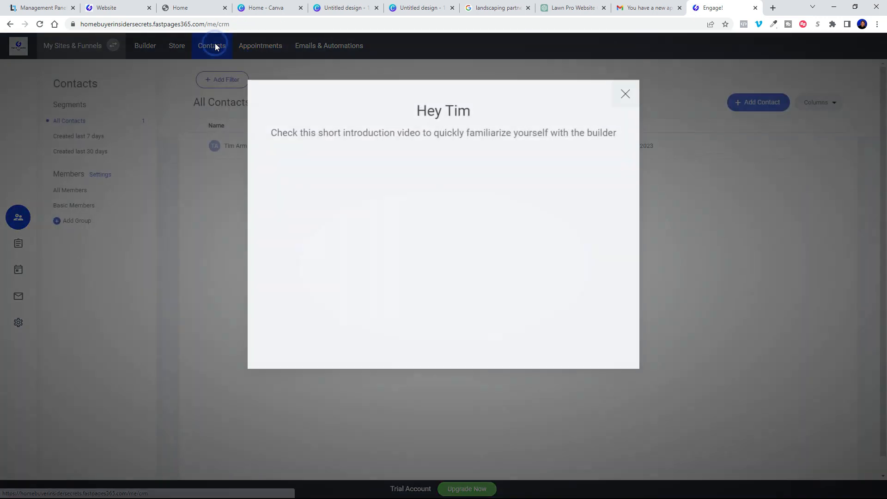
left_click(626, 96)
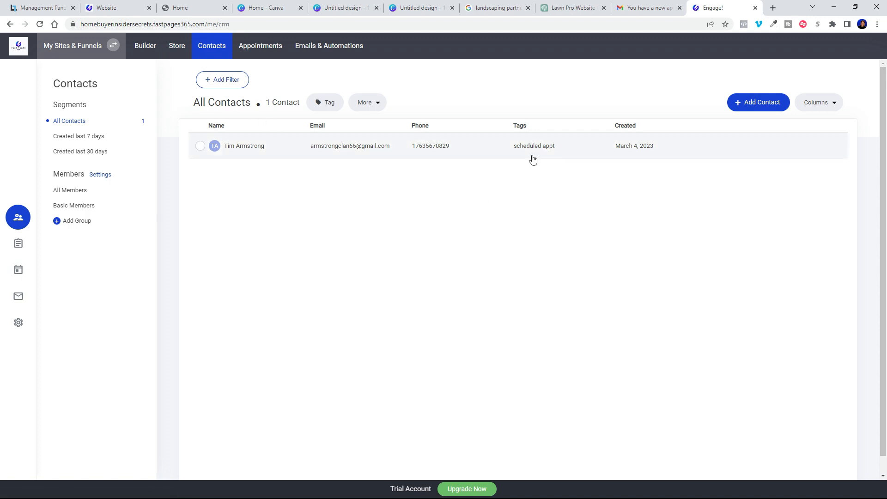
left_click(257, 147)
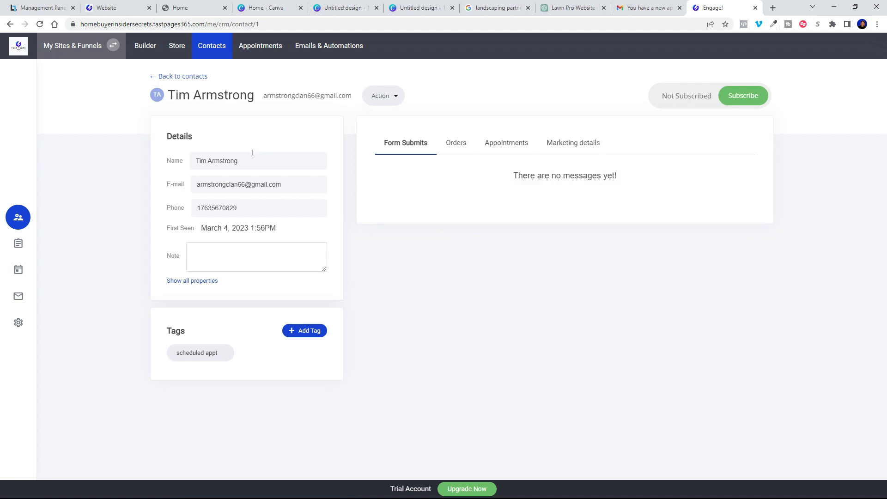
left_click(192, 280)
scroll(285, 323, "down", 7)
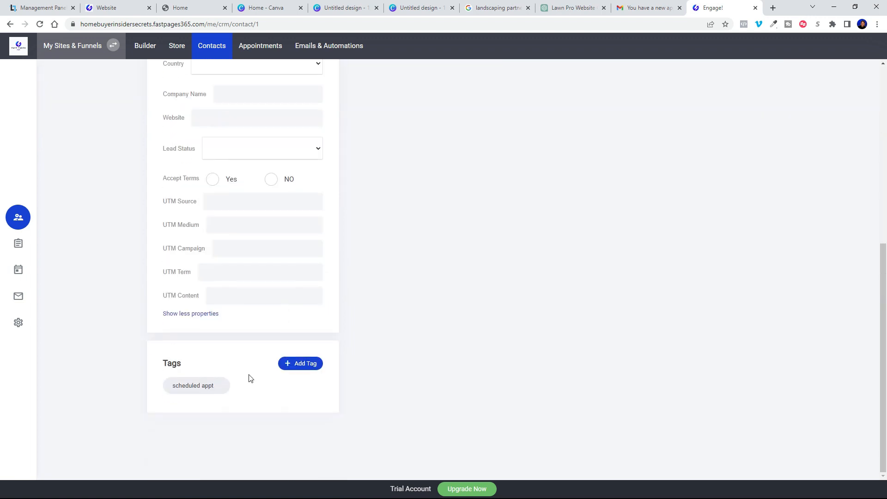
left_click(211, 45)
left_click(145, 45)
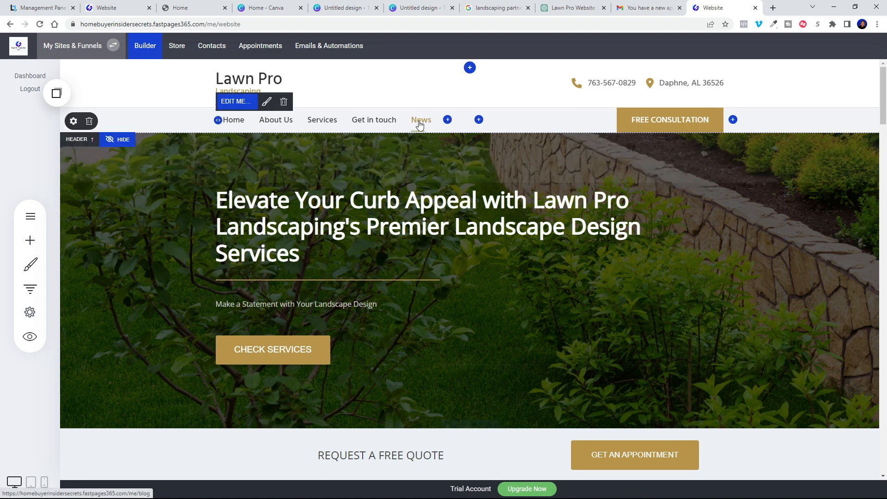
Step: Delete News from the header menu, leaving Home, About Us, Services and Get in touch, and save
left_click(241, 105)
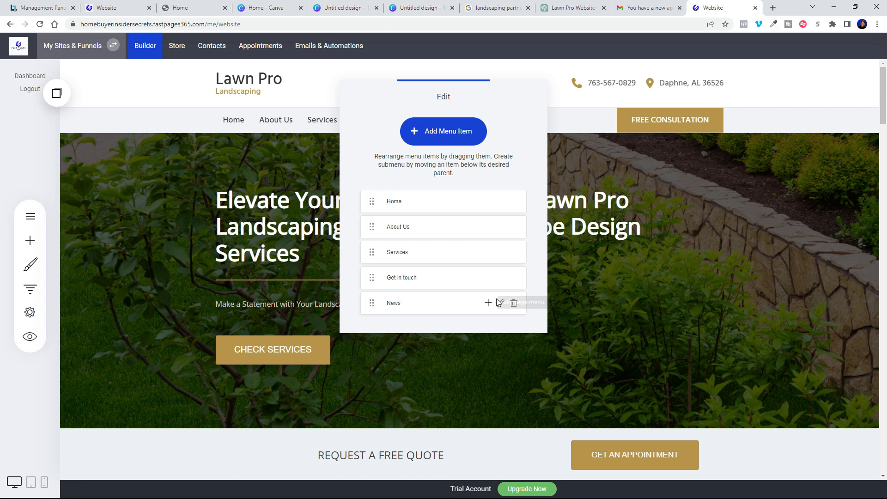
left_click(514, 304)
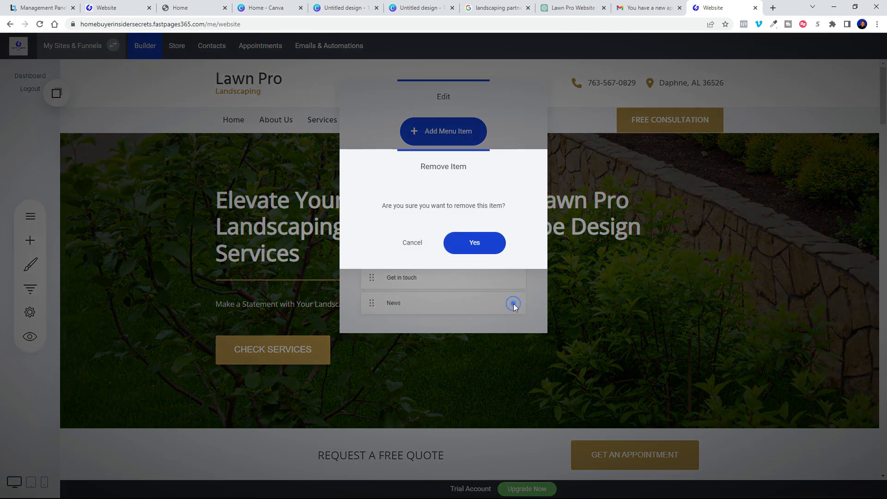
left_click(482, 244)
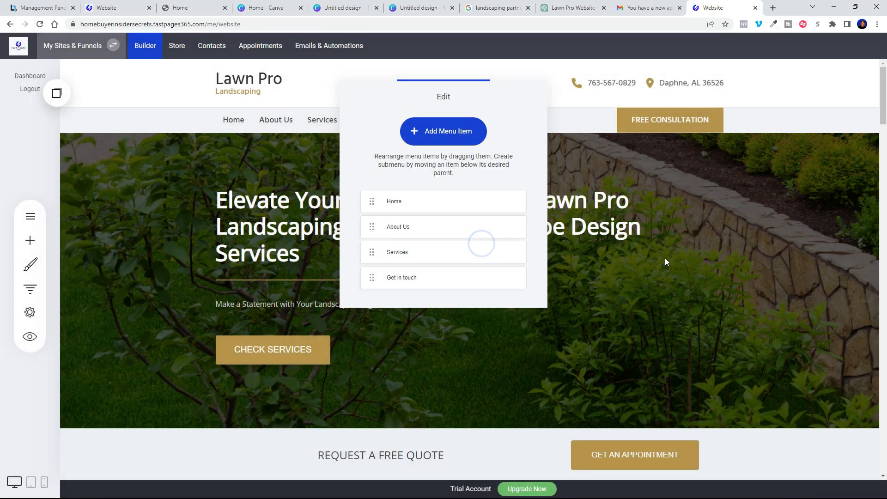
left_click(762, 274)
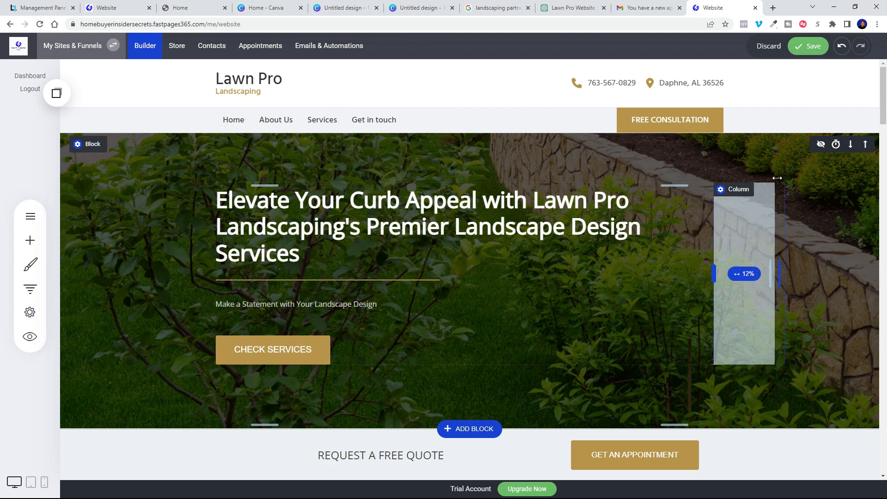
left_click(808, 46)
Step: Hide the headline-image, Our Team heading and cards, testimonial heading and cards, and call-to-action blocks
scroll(514, 285, "down", 15)
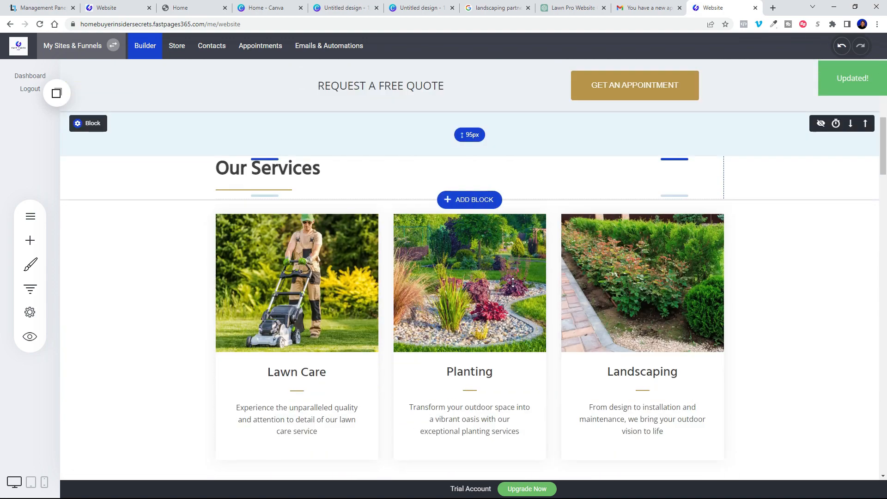
scroll(436, 286, "down", 13)
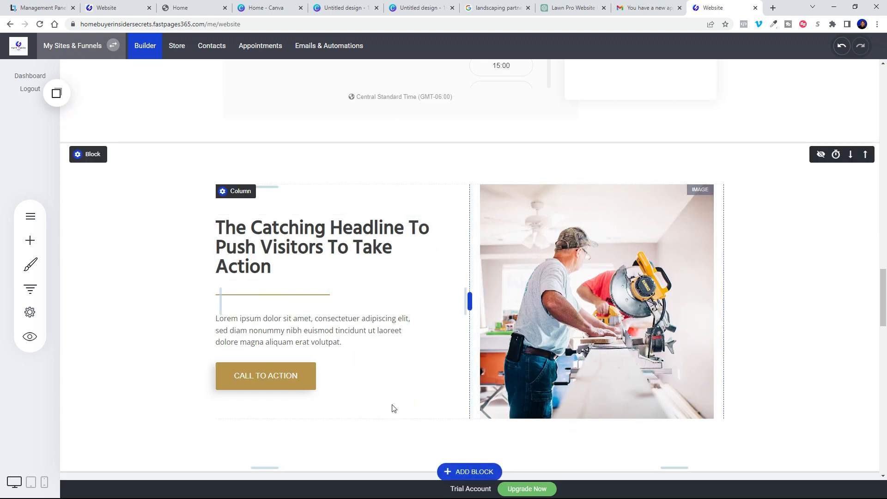
left_click(821, 155)
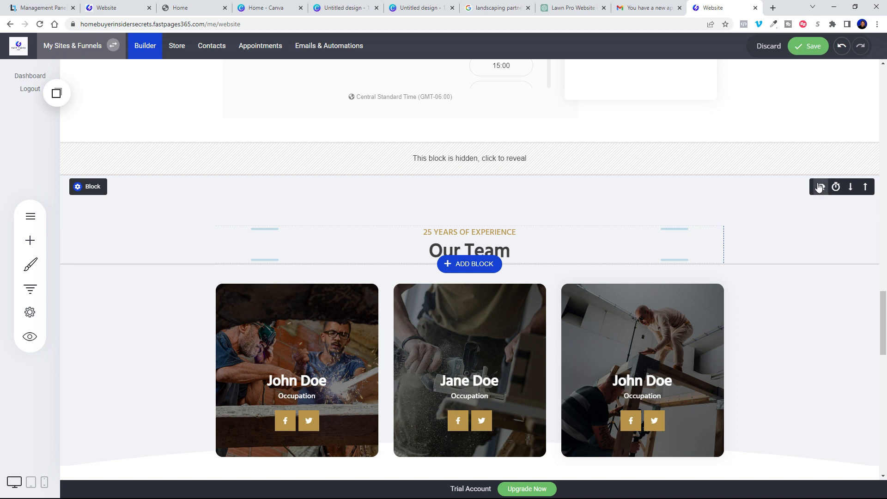
left_click(819, 187)
left_click(821, 219)
scroll(793, 242, "down", 3)
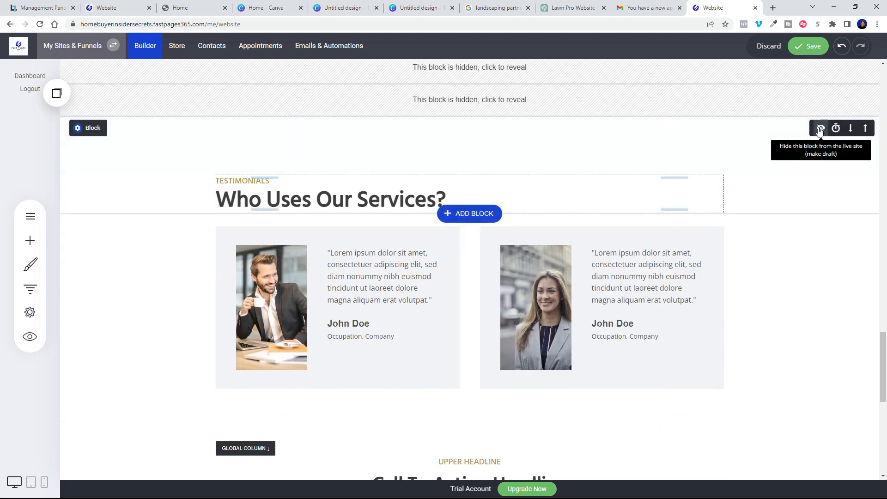
left_click(819, 129)
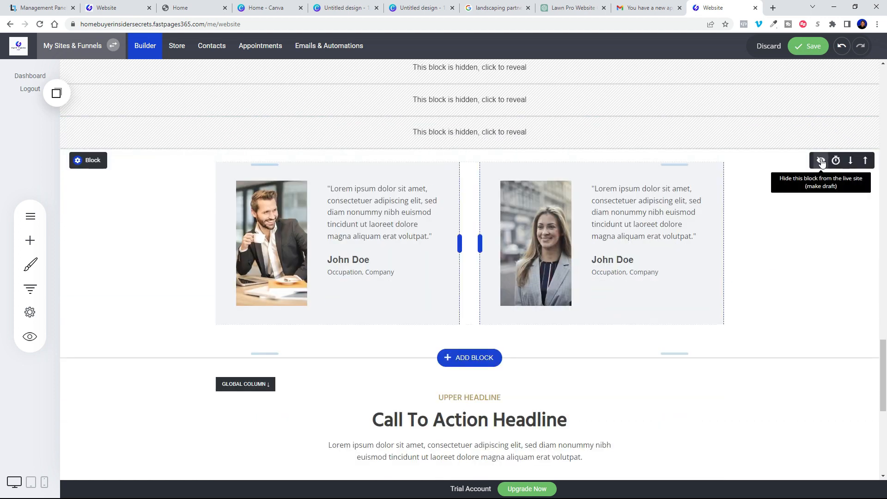
left_click(821, 161)
left_click(819, 193)
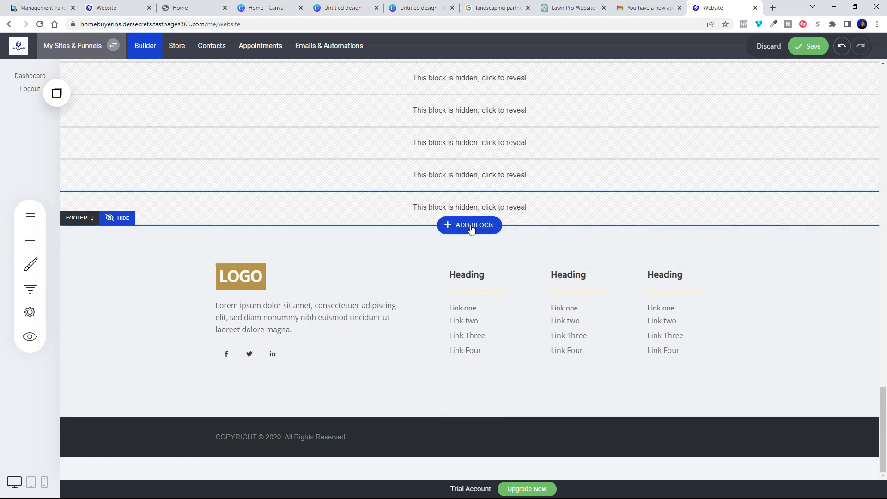
Step: Insert the centred BRAND footer from the Footers library and hide the old LOGO footer
left_click(472, 228)
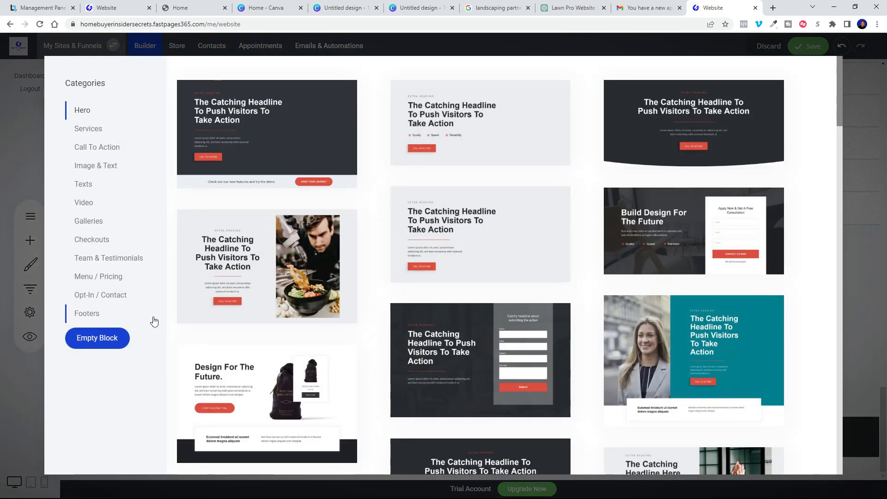
left_click(84, 315)
scroll(561, 394, "down", 5)
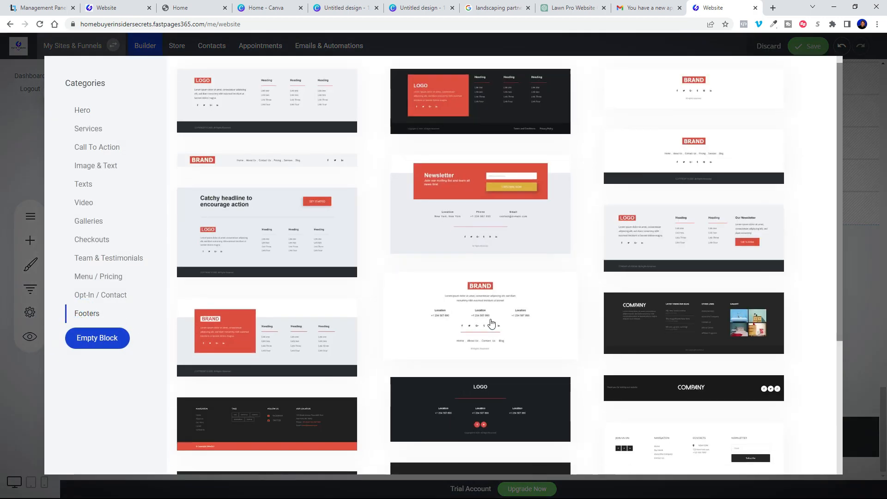
scroll(251, 260, "up", 3)
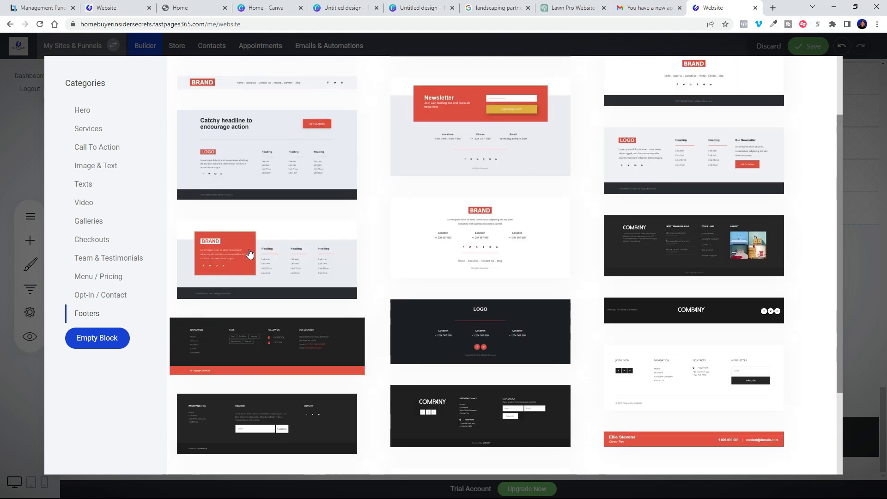
scroll(698, 358, "down", 3)
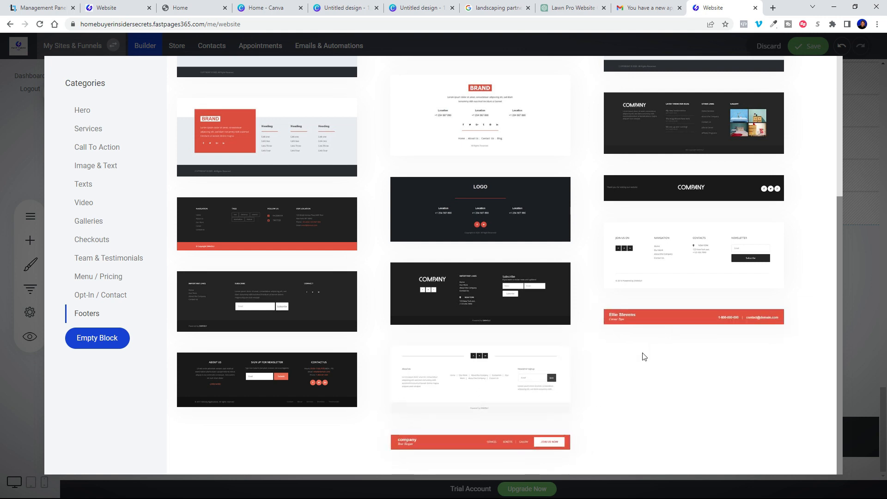
scroll(633, 306, "up", 3)
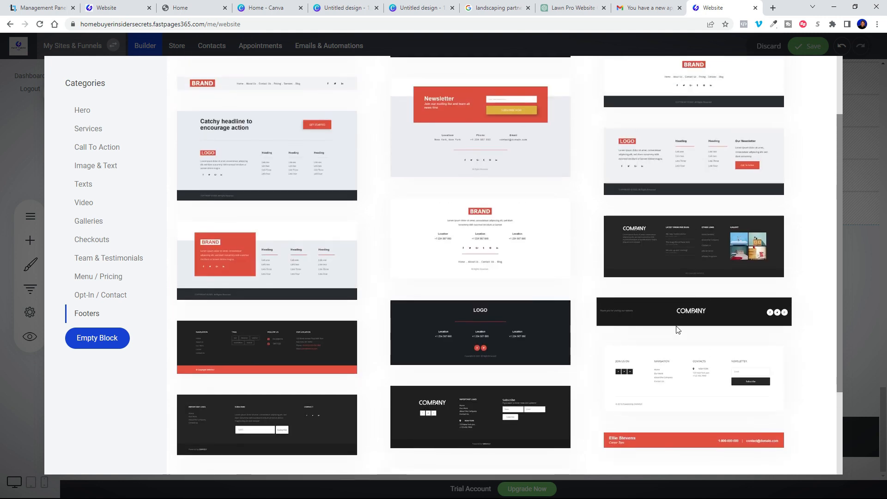
scroll(676, 329, "up", 2)
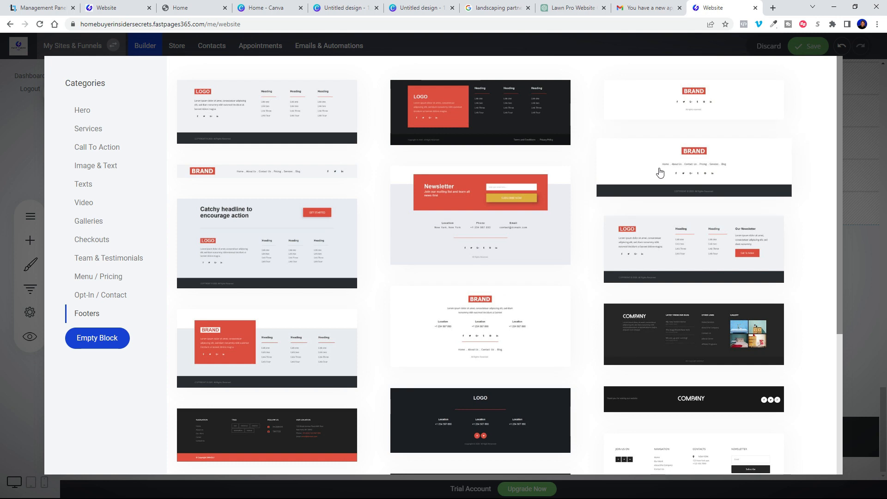
left_click(713, 108)
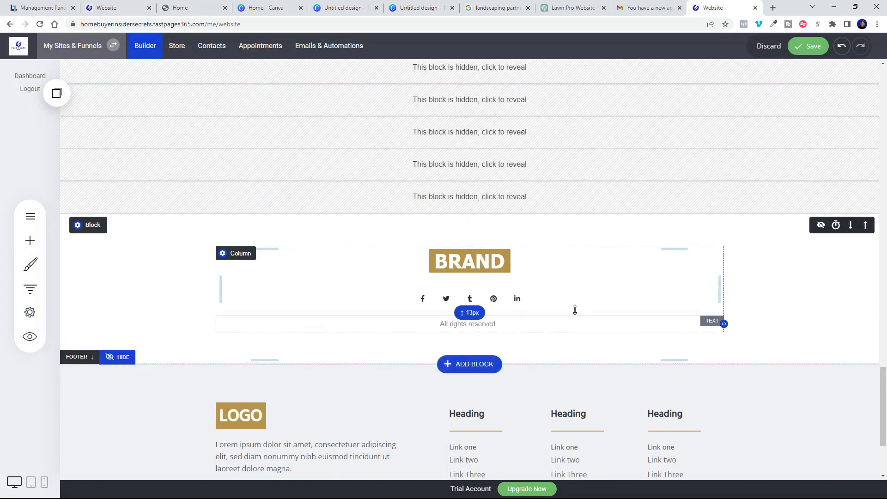
scroll(531, 332, "down", 3)
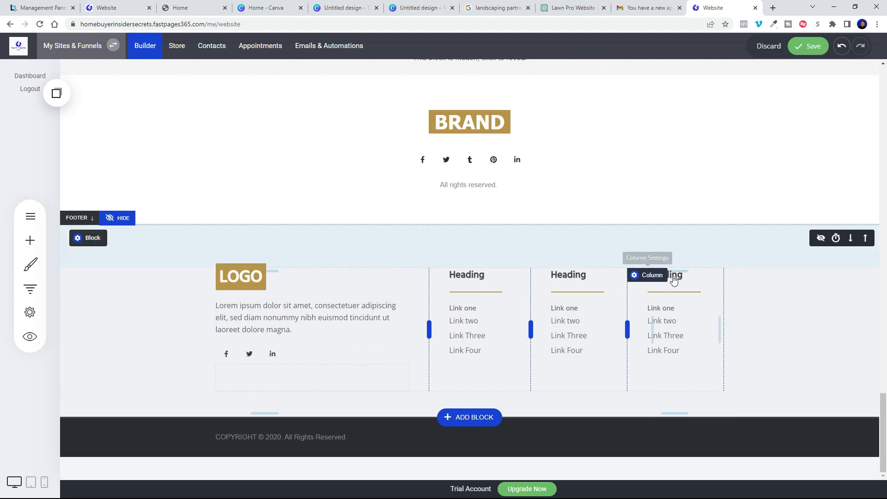
left_click(821, 239)
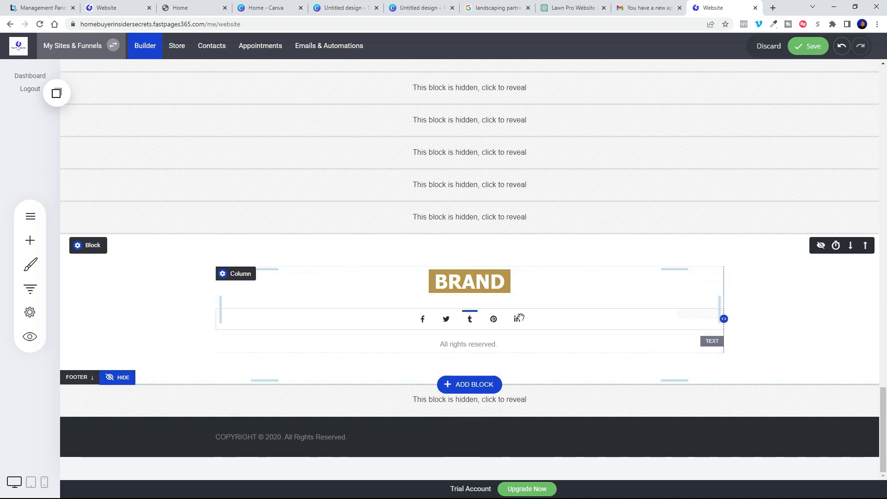
Step: Save, then review the live page down to the BRAND footer in a new tab and close it
left_click(802, 46)
left_click(29, 338)
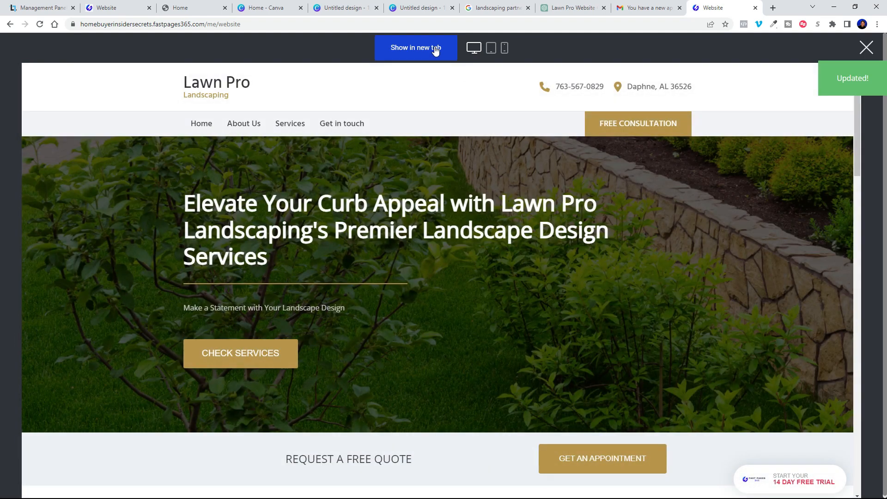
left_click(435, 51)
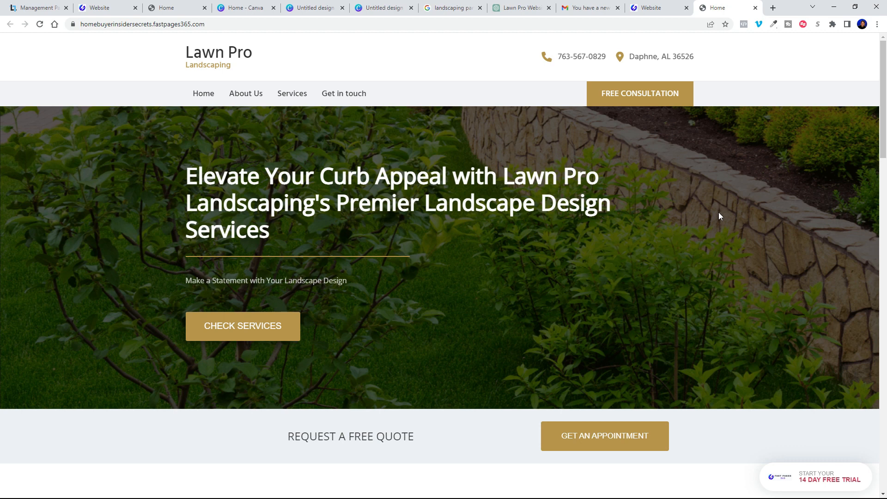
scroll(699, 200, "down", 5)
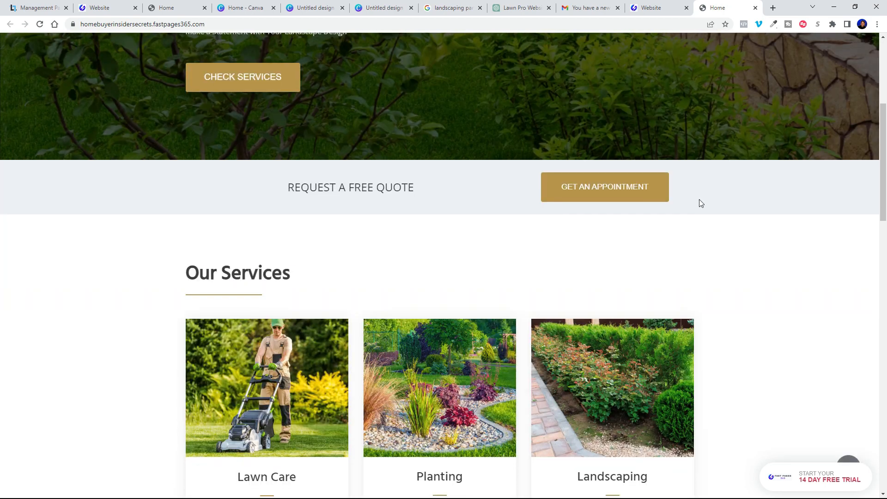
scroll(701, 204, "down", 5)
scroll(758, 235, "down", 10)
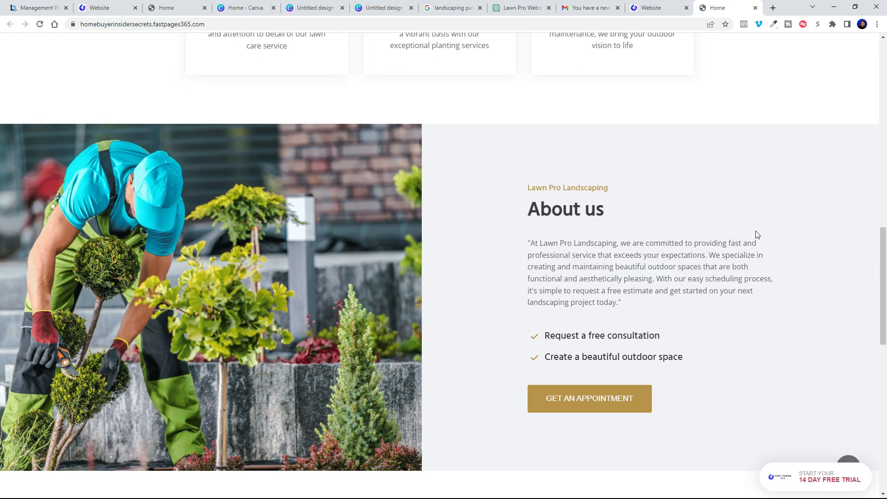
scroll(757, 234, "down", 3)
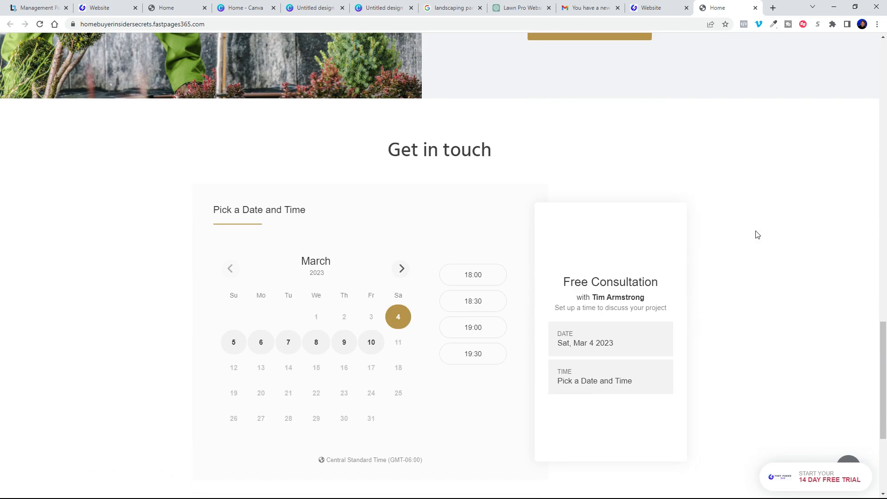
scroll(757, 234, "down", 4)
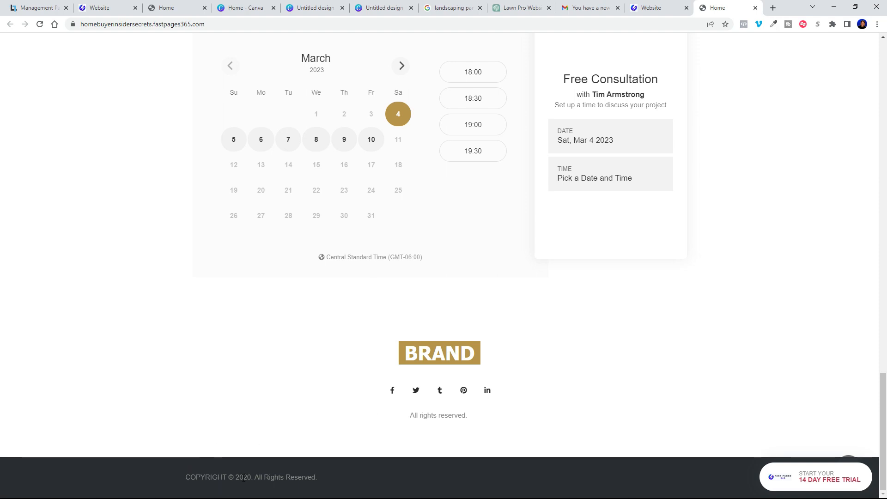
left_click(755, 8)
Step: Change the footer copyright year from 2020 to 2023 and save
left_click(270, 438)
left_click(272, 436)
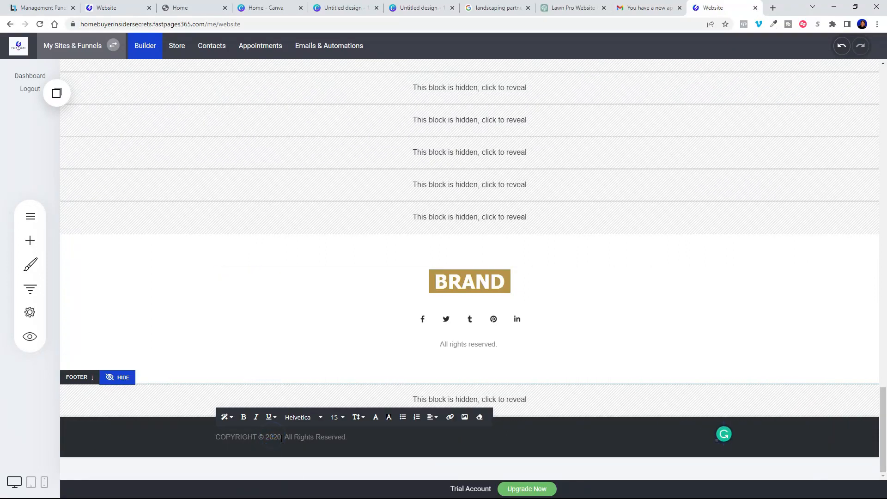
key("BackSpace")
type("3")
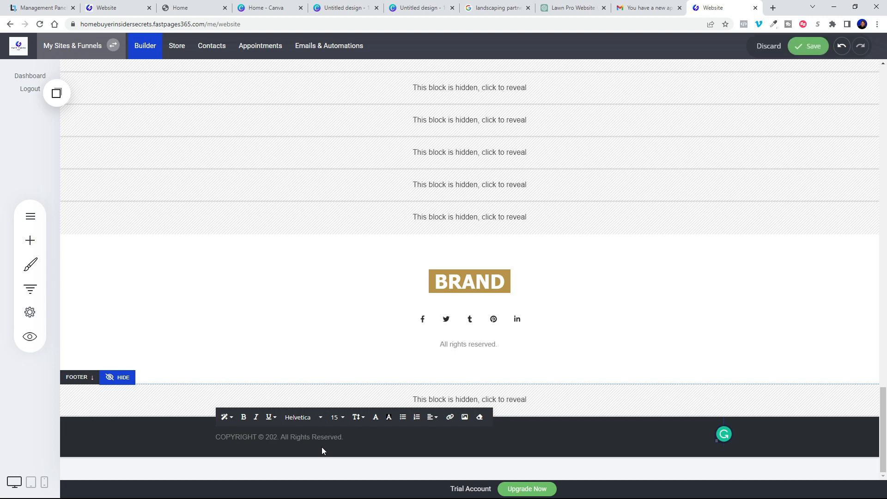
left_click(384, 437)
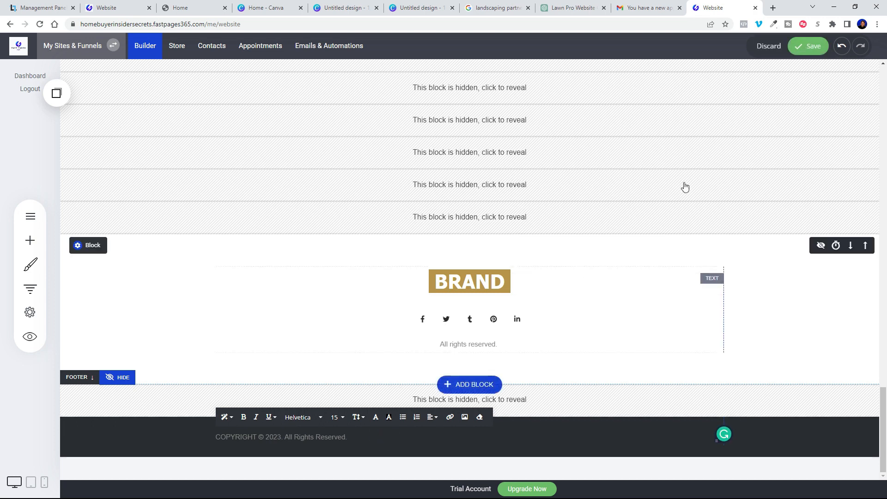
left_click(807, 45)
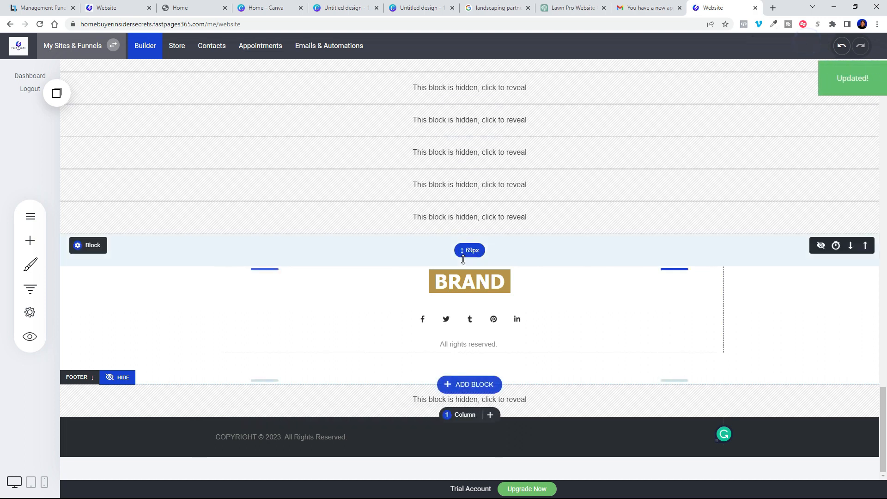
Step: Retitle the footer BRAND heading as LAWN PRO LANDSCAPING and open the social icon settings
left_click(487, 281)
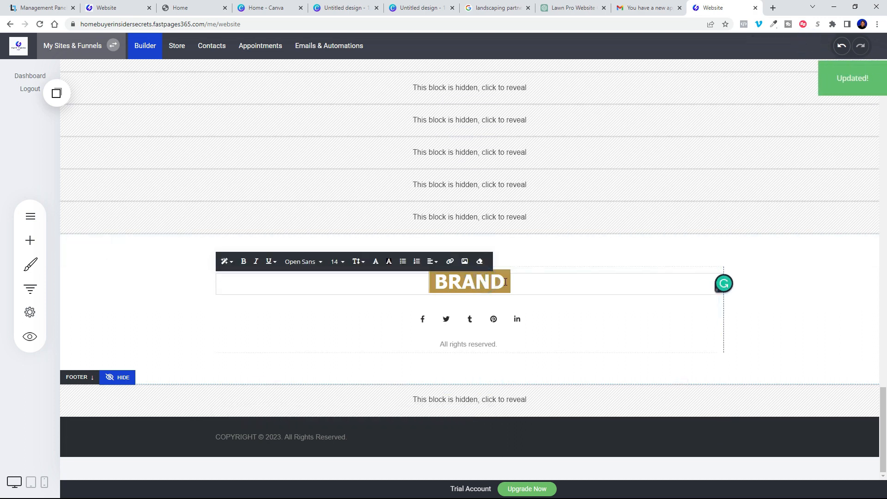
left_click_drag(505, 283, 440, 284)
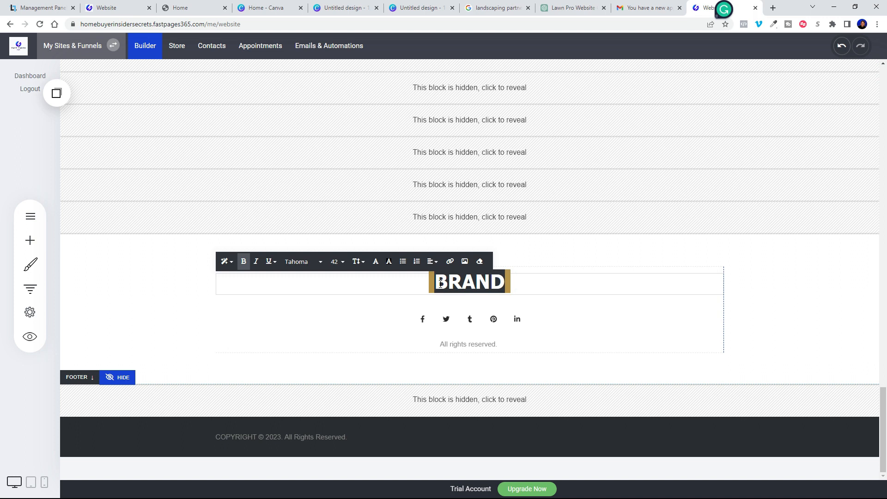
type("La")
key("BackSpace")
type("AWN PRO LANDSCAPING")
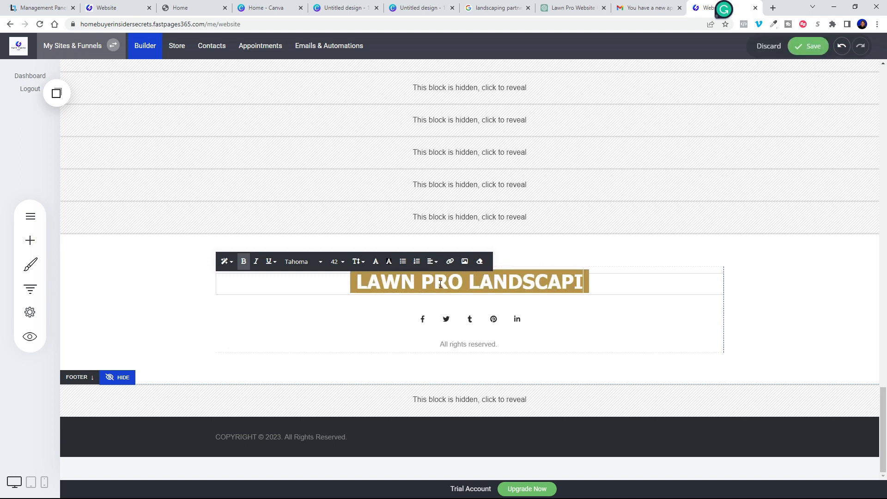
left_click(776, 298)
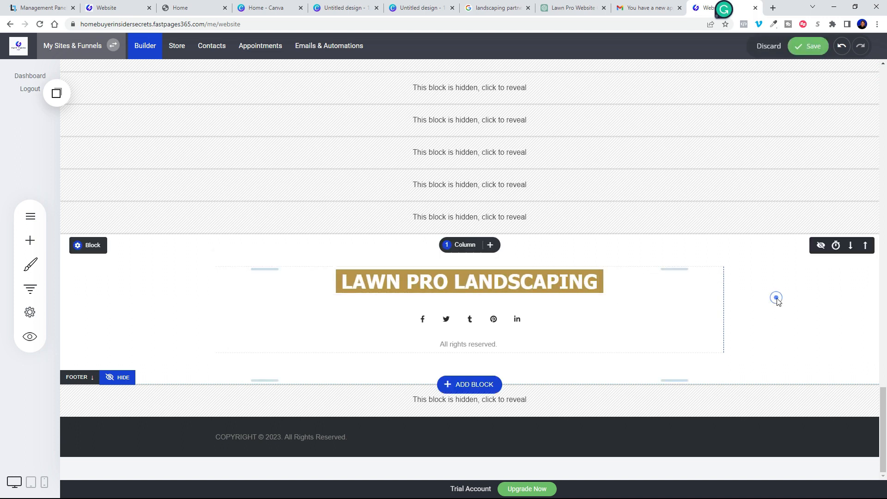
left_click(464, 320)
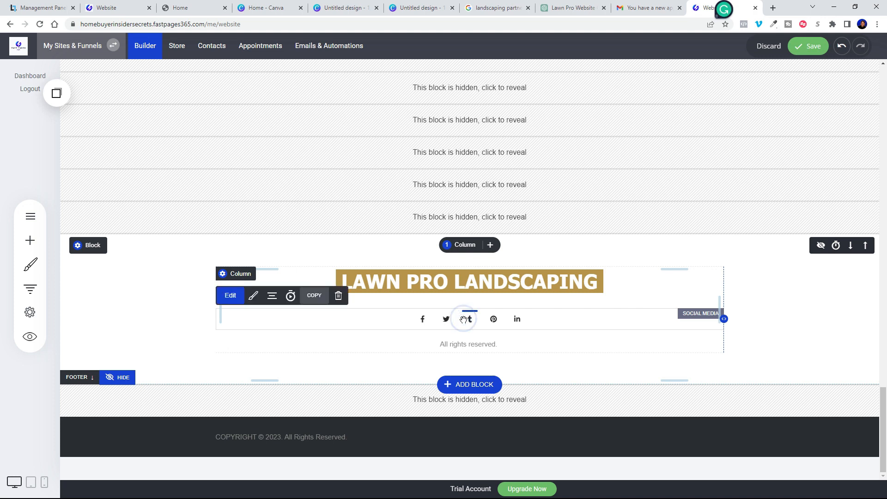
left_click(230, 296)
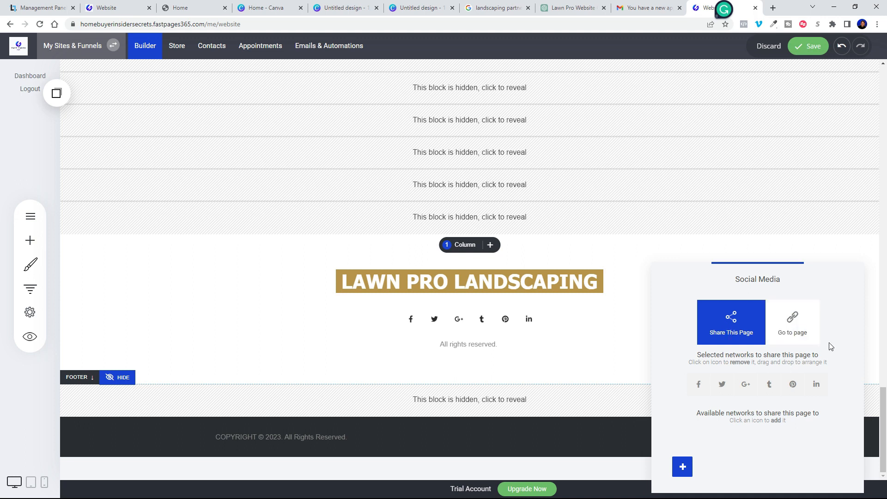
Step: Make the social icons link to pages and add a third social link row
left_click(794, 319)
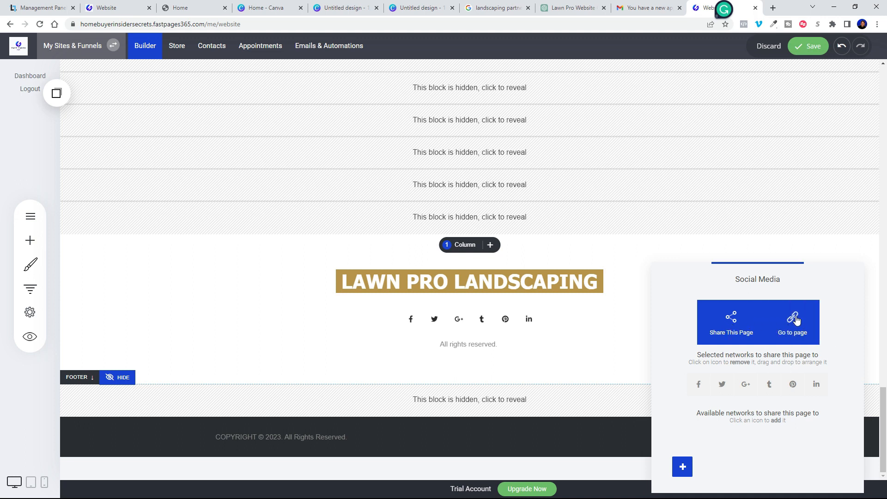
left_click(794, 320)
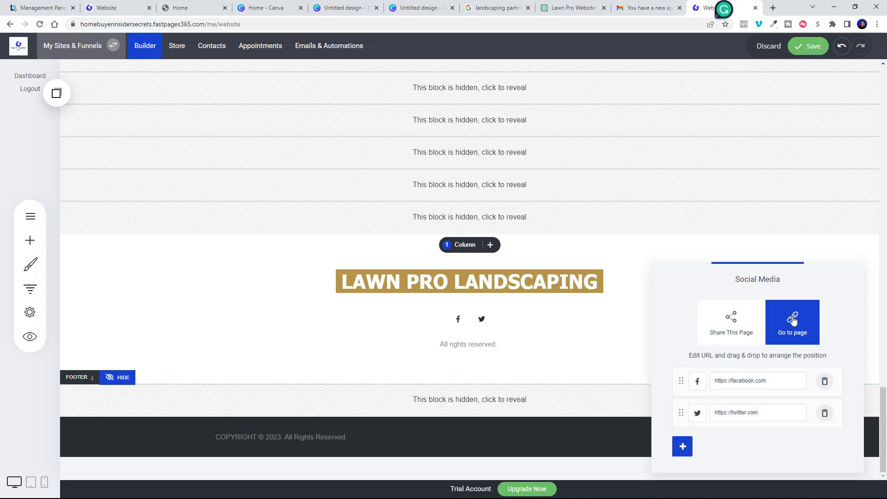
left_click(682, 446)
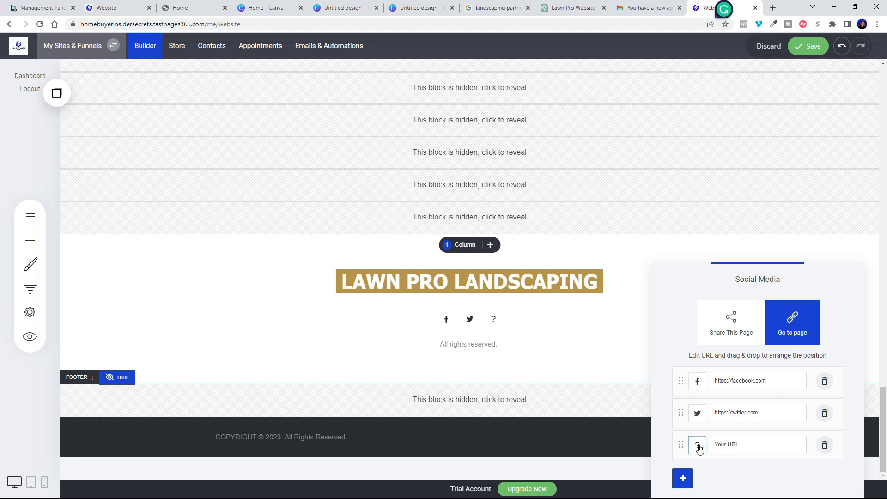
Step: Give the new row the YouTube icon and delete the Twitter row
left_click(699, 448)
left_click(768, 322)
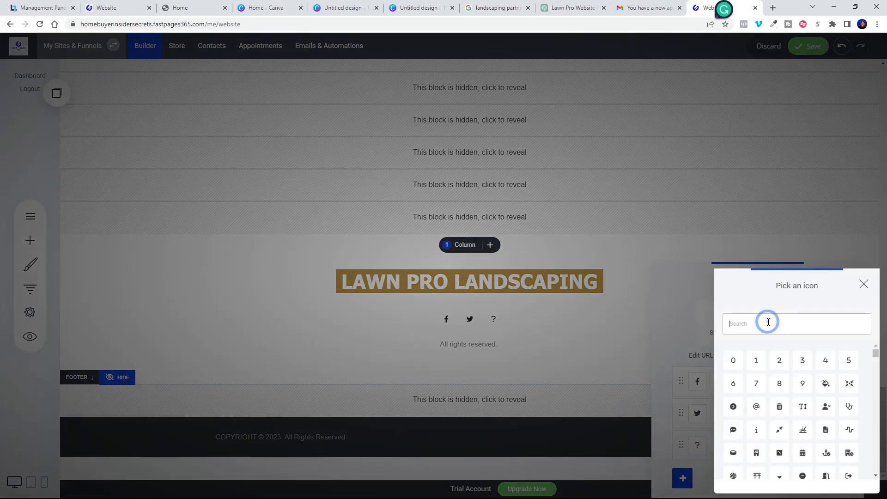
type("you")
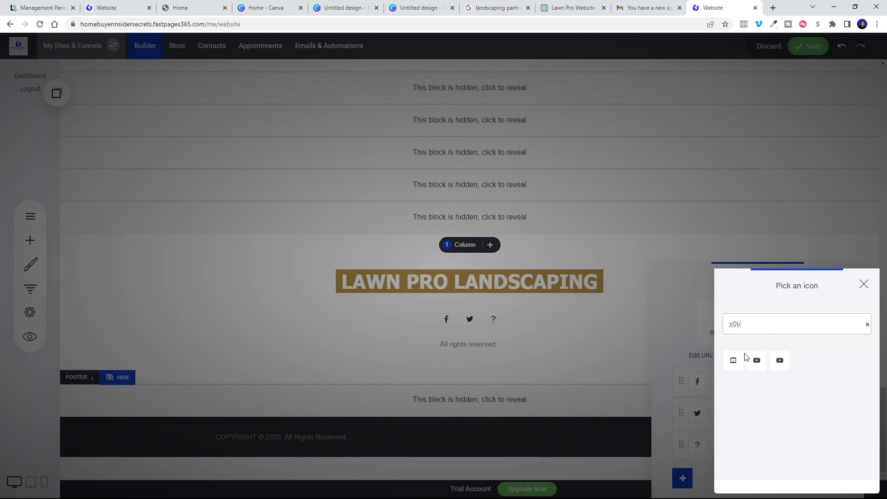
left_click(779, 360)
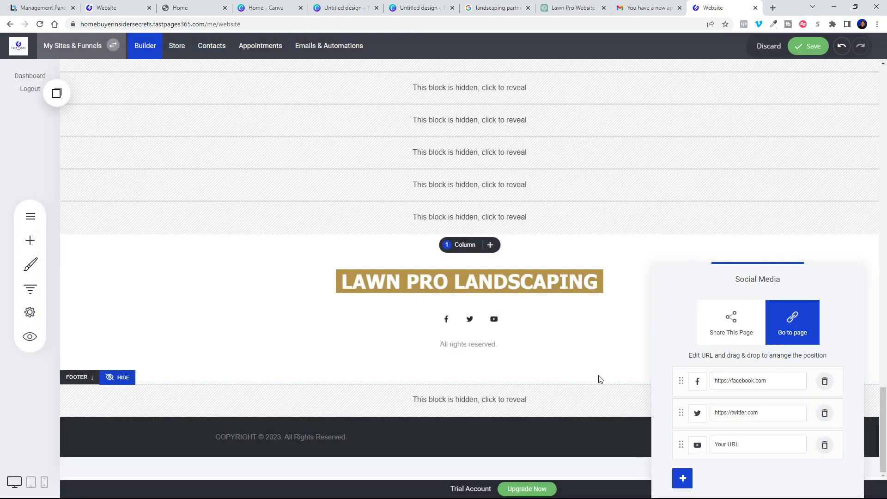
left_click(825, 413)
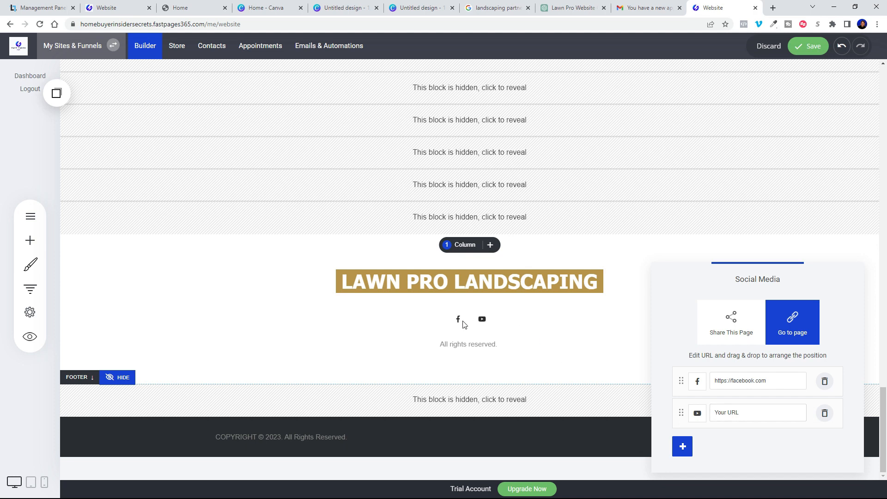
left_click(596, 340)
Step: Enlarge the footer social icons to a 38px button size
left_click(489, 318)
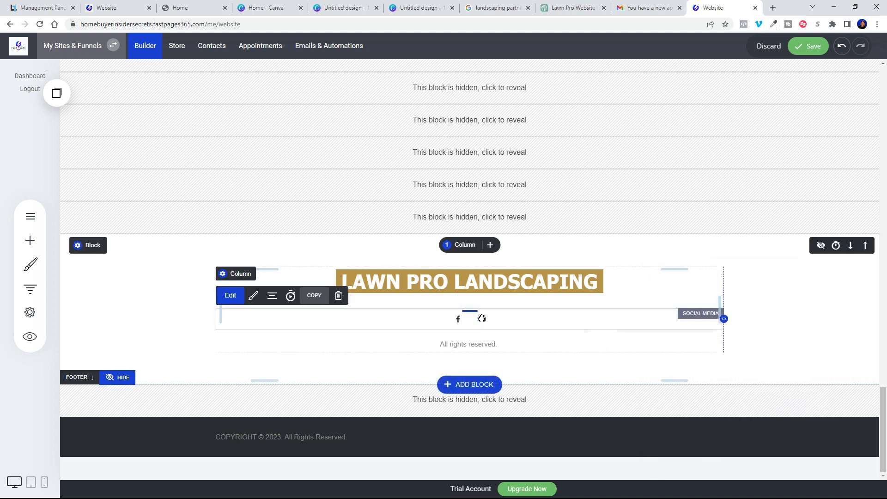
left_click(256, 296)
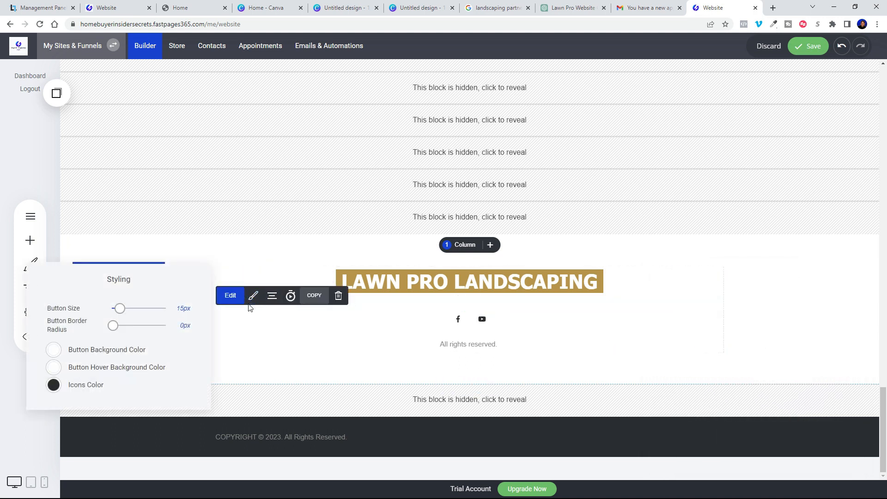
left_click_drag(119, 312, 117, 331)
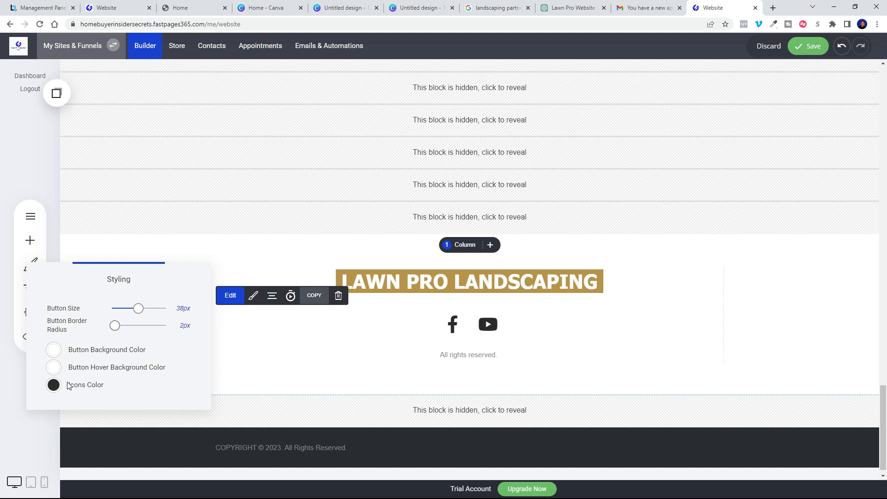
Step: Set the footer social icons' color to black
left_click(53, 385)
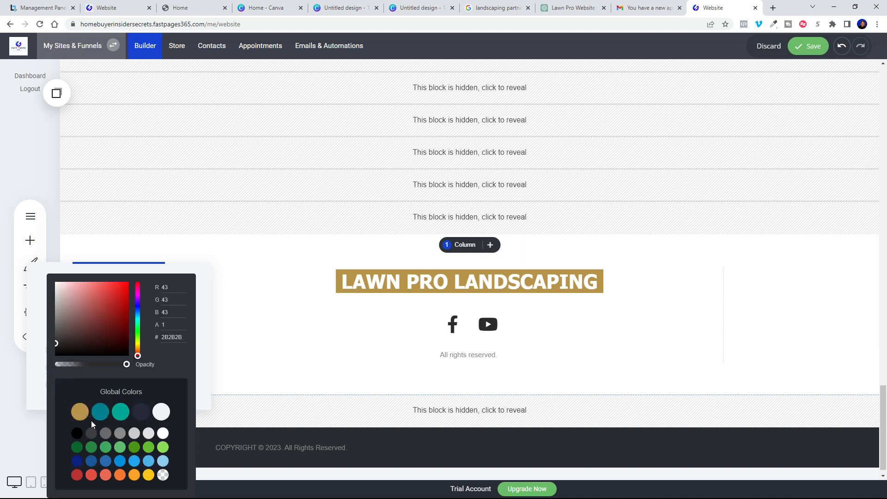
left_click(77, 414)
left_click(91, 474)
left_click(77, 461)
left_click(77, 434)
left_click(263, 361)
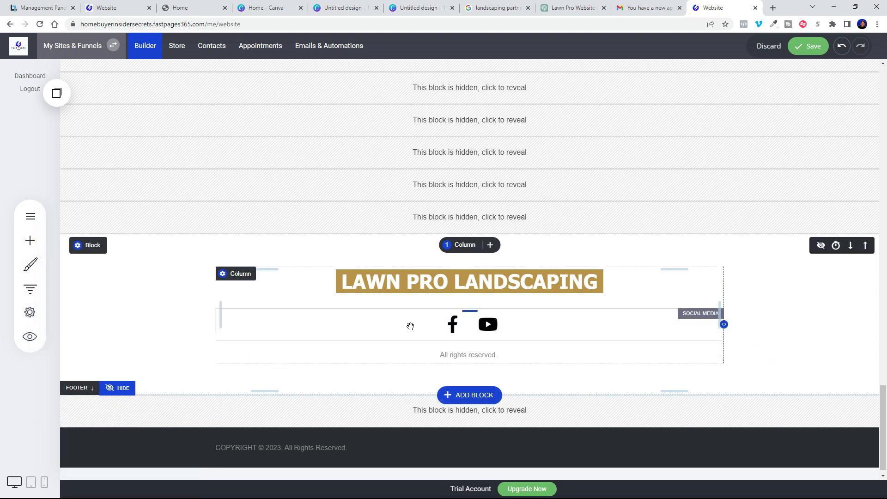
left_click(30, 241)
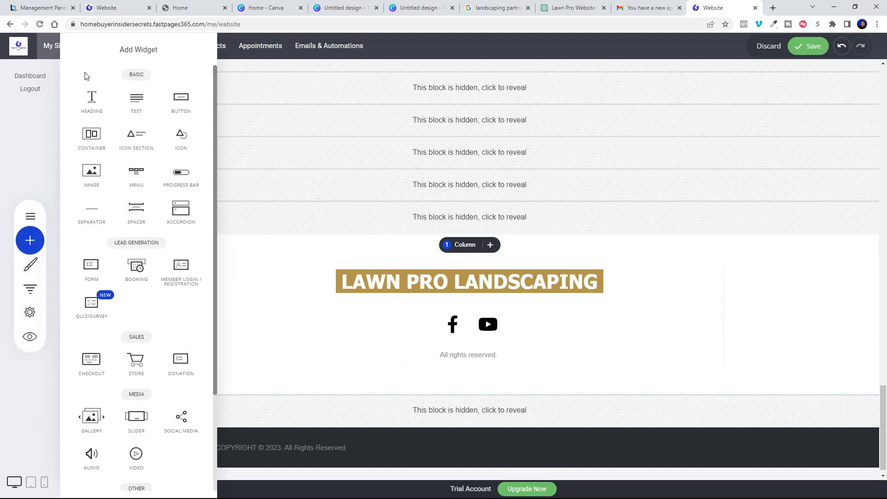
Step: Add a heading under the footer title reading 'Vistit us on Facebook and Youtube'
left_click_drag(94, 102, 296, 300)
left_click_drag(229, 303, 287, 302)
right_click(359, 305)
left_click(340, 307)
key("ctrl+a")
type("V")
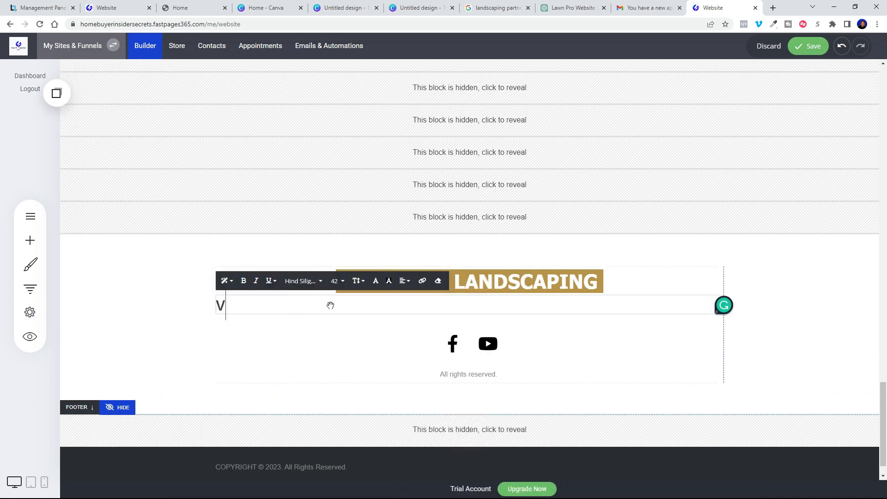
type("istit us on Facebook and Youtube")
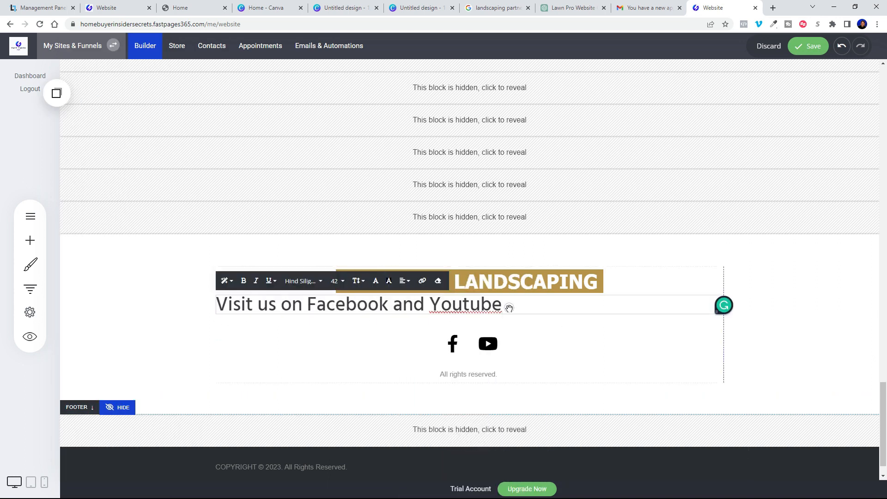
left_click(563, 336)
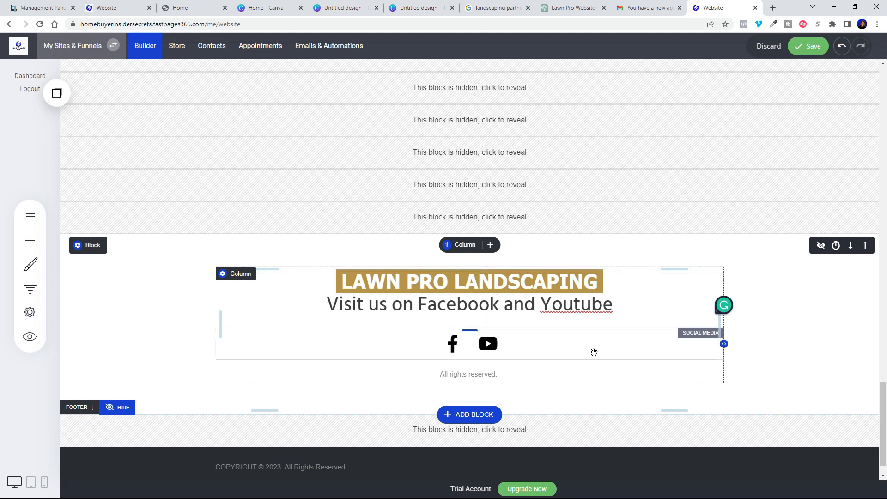
Step: Set 40px above the caption, 0px above the social icons, and tighten the gap above All rights reserved
left_click_drag(473, 295, 461, 314)
left_click_drag(470, 346, 473, 331)
left_click_drag(473, 373, 471, 364)
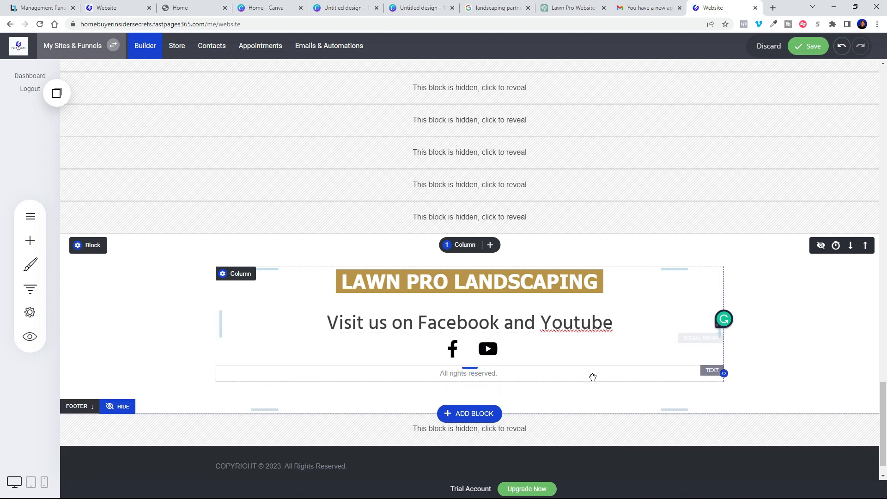
left_click(811, 372)
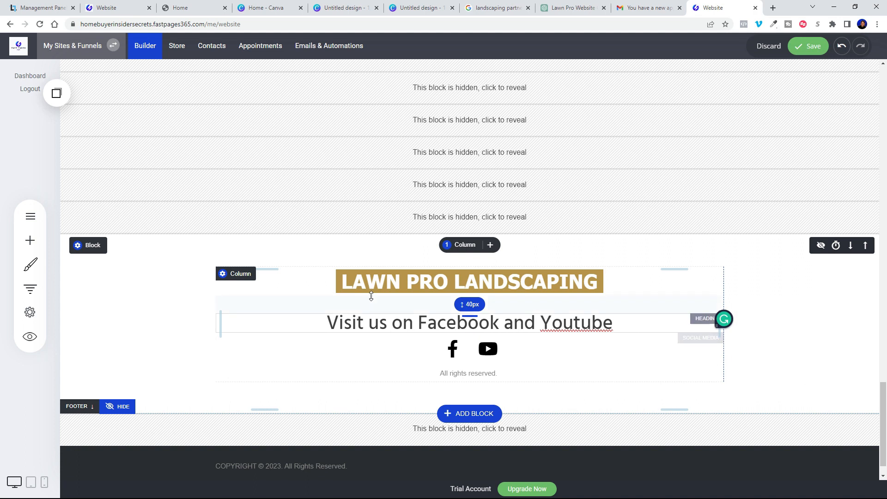
Step: Save the footer changes and review the page in Website Preview
left_click(813, 47)
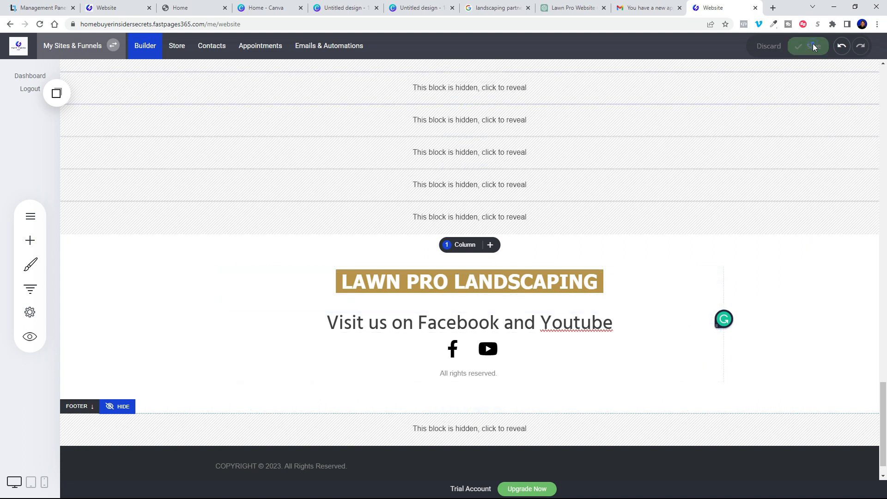
left_click(28, 345)
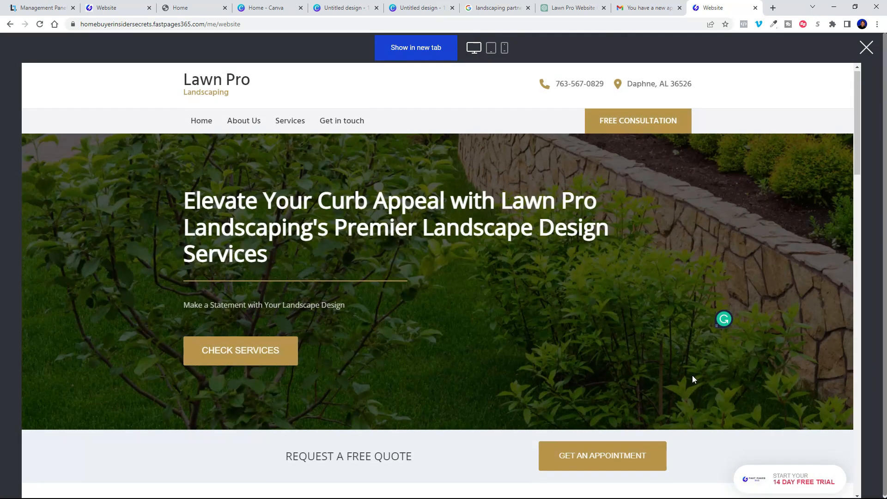
scroll(694, 379, "down", 15)
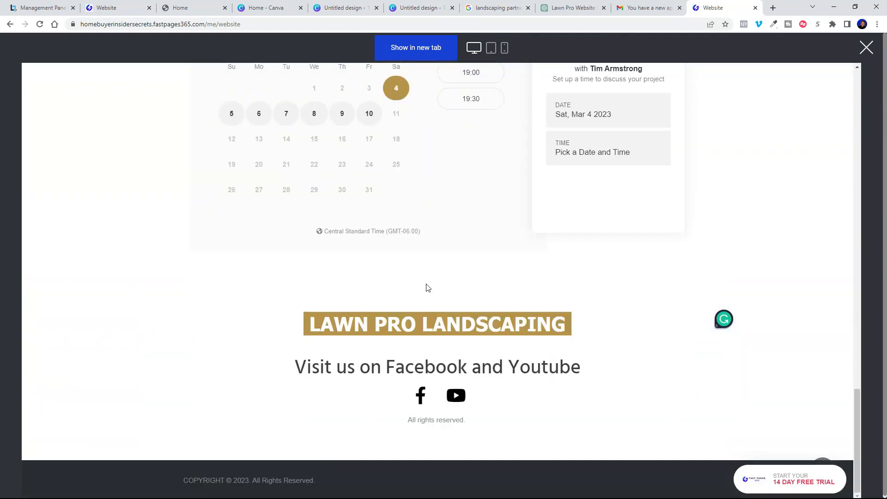
scroll(730, 322, "up", 12)
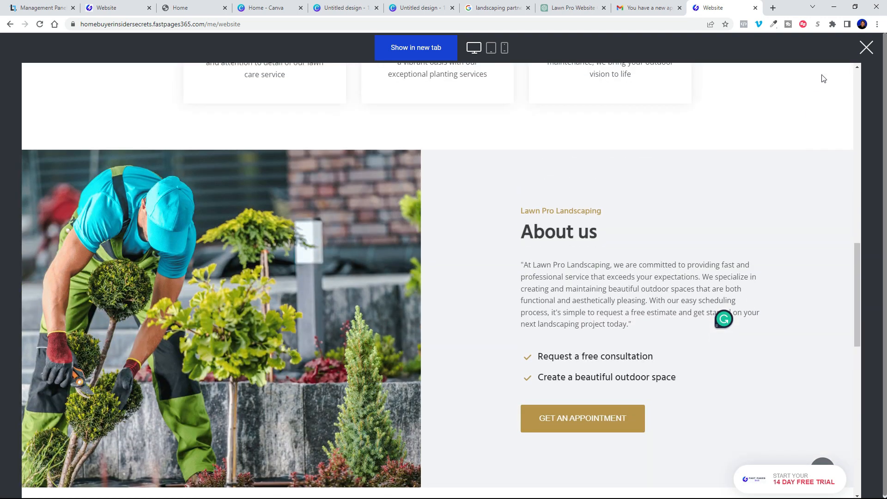
left_click(867, 47)
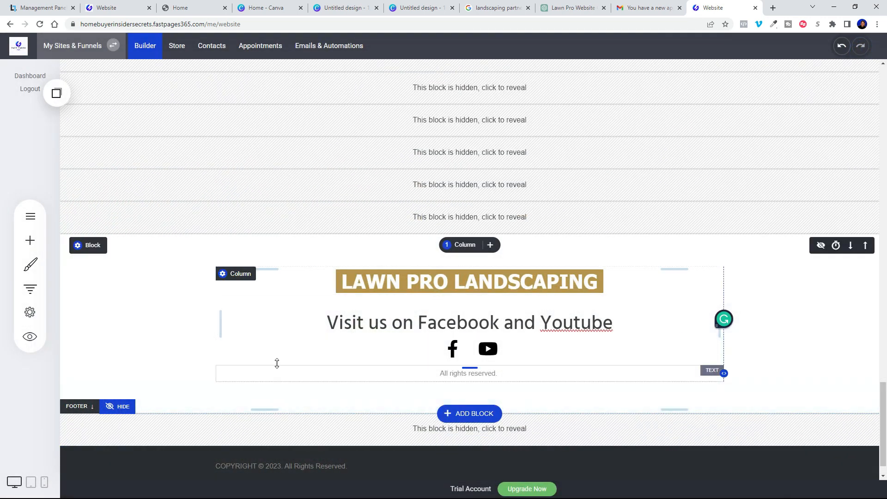
Step: Scroll the builder back up to the Lawn Pro header and hero
scroll(662, 300, "up", 10)
scroll(662, 301, "up", 10)
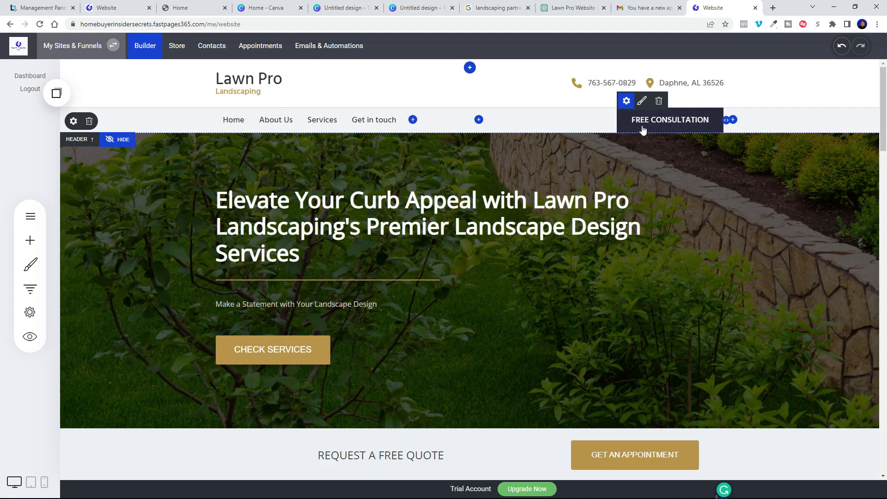
scroll(252, 359, "down", 20)
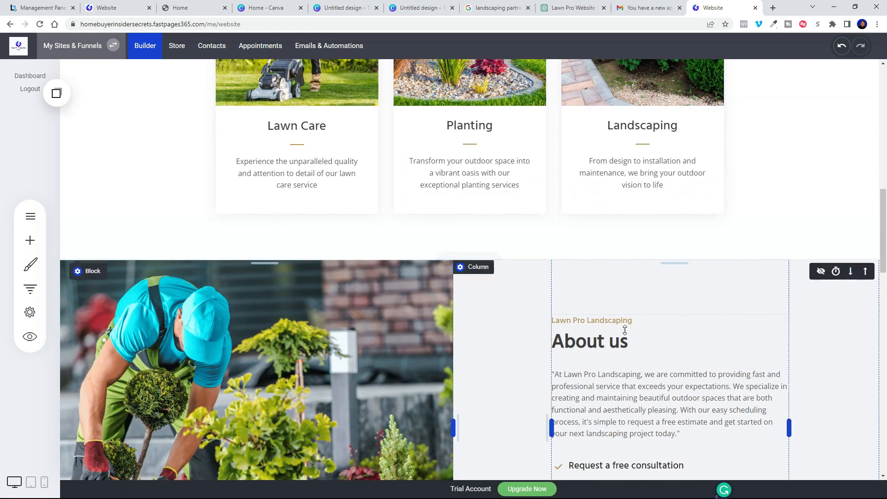
scroll(471, 343, "down", 1)
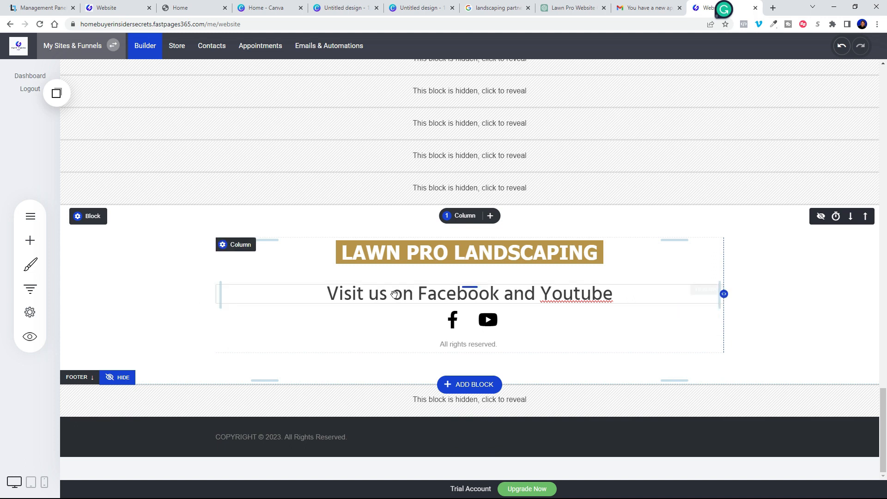
scroll(721, 261, "up", 5)
scroll(730, 262, "up", 3)
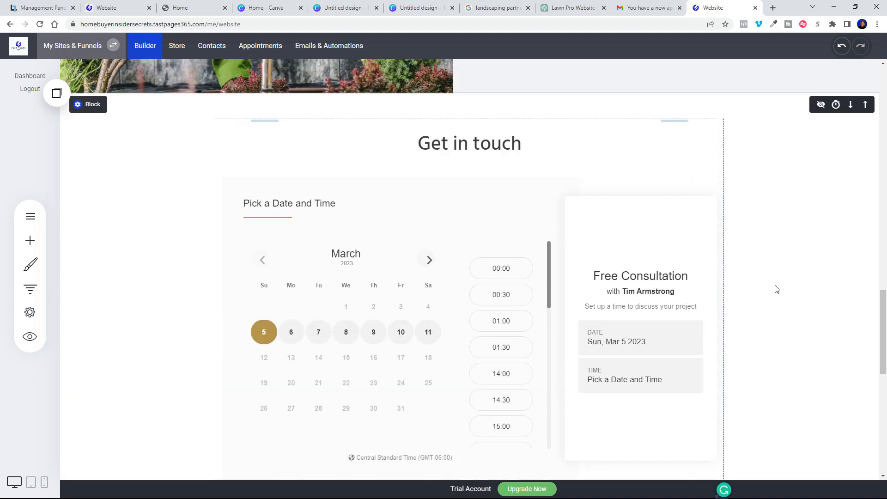
scroll(776, 286, "up", 20)
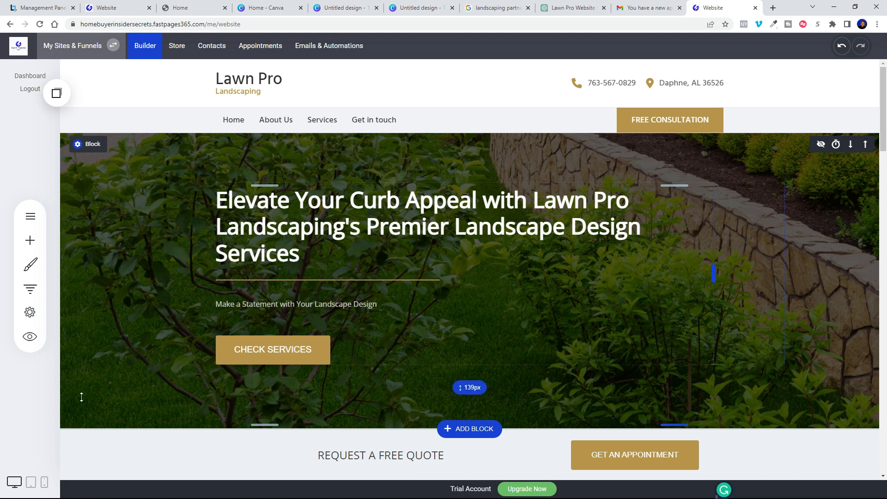
Step: Switch to Phone View, scroll through the mobile layout, and select the hero block
left_click(45, 483)
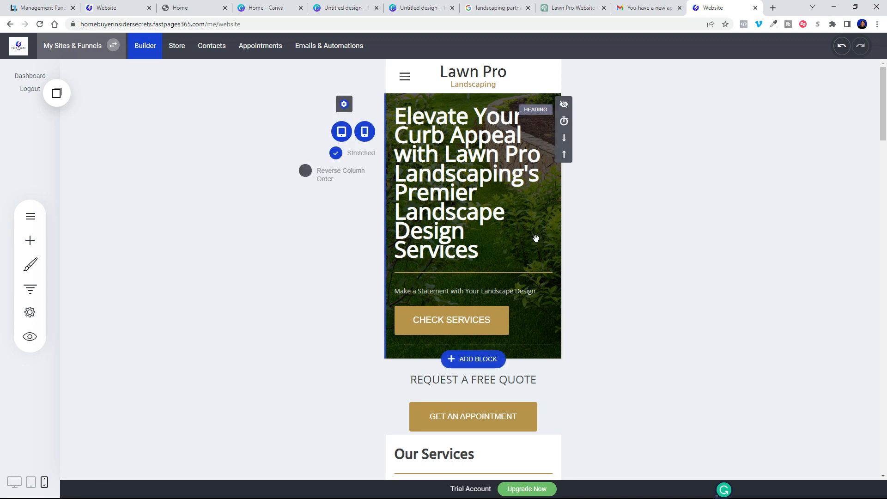
scroll(507, 275, "down", 3)
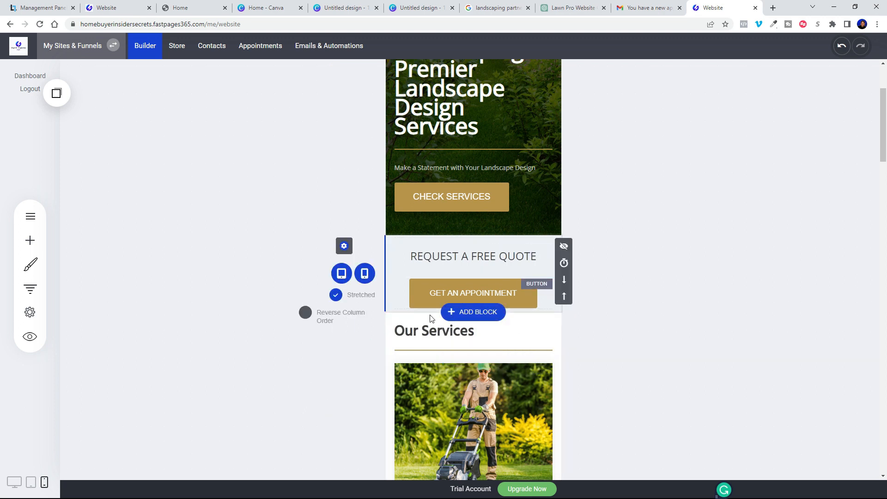
scroll(490, 319, "down", 6)
scroll(490, 317, "down", 14)
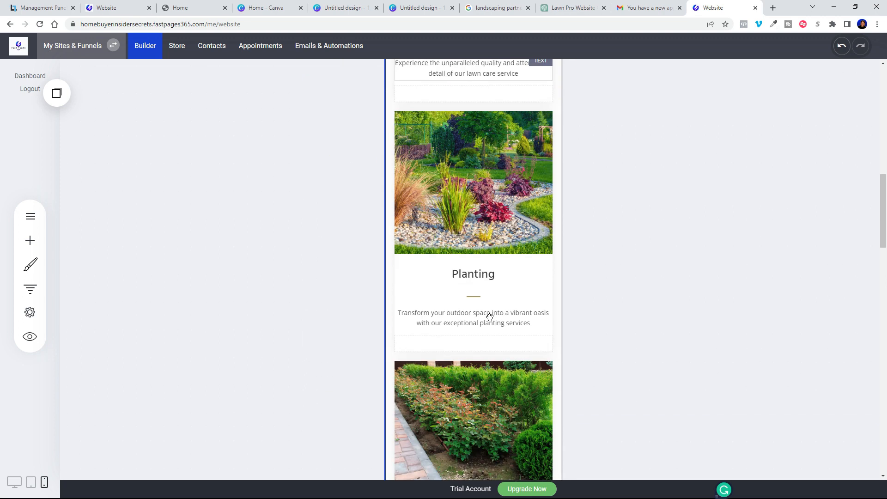
scroll(490, 317, "down", 15)
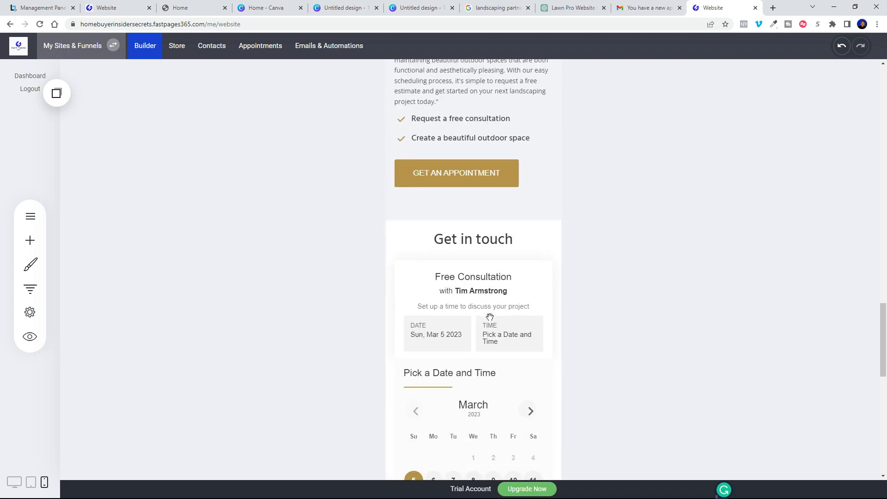
scroll(490, 338, "down", 7)
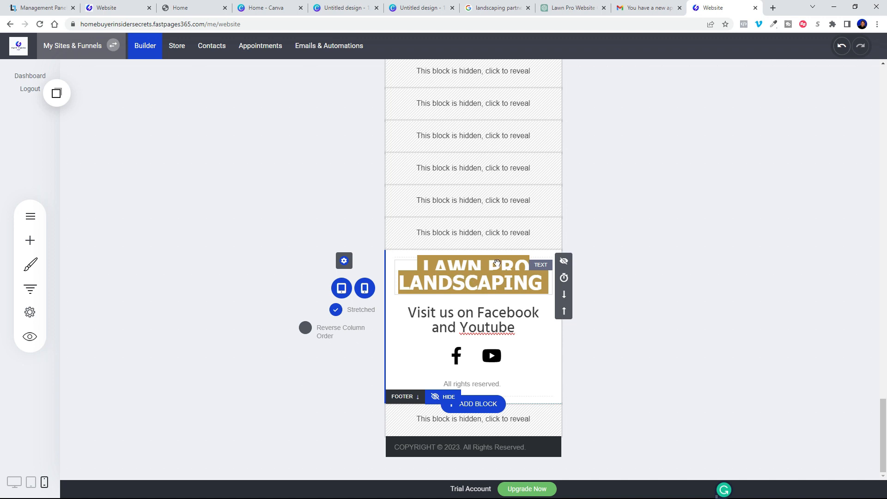
scroll(467, 285, "up", 20)
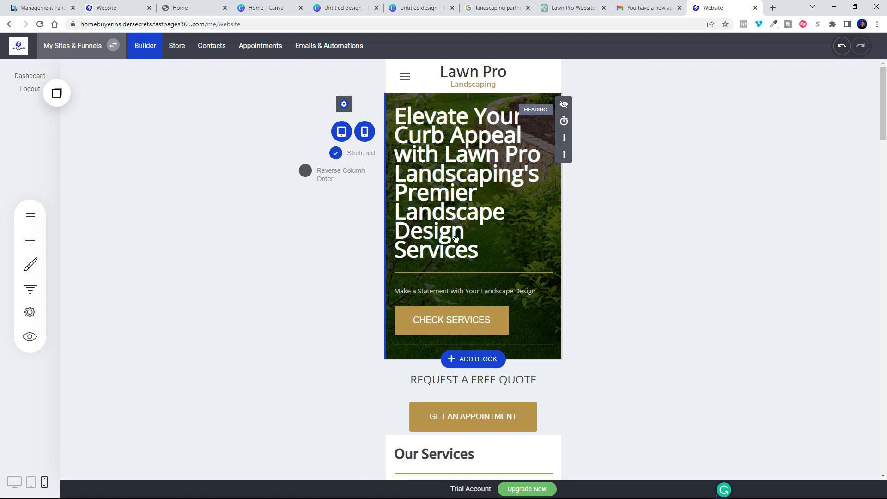
left_click(687, 245)
mouse_move(344, 105)
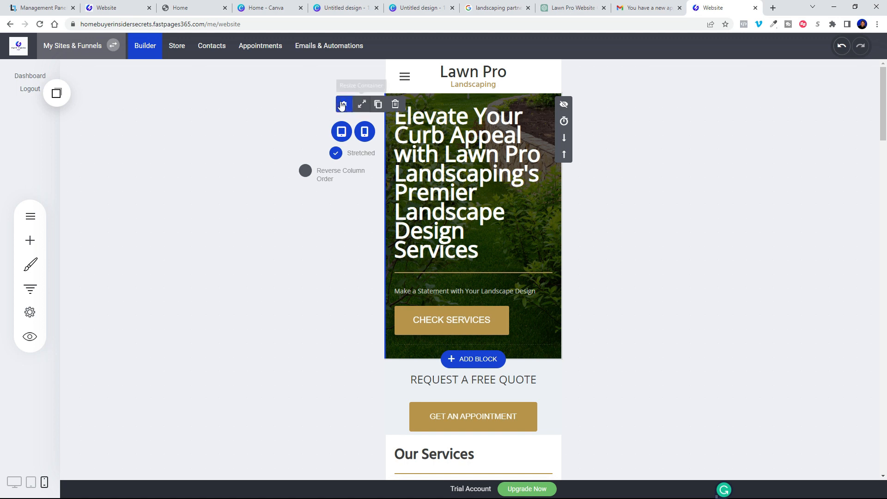
Step: Copy the hero block and place the copied Container below the original
left_click(377, 105)
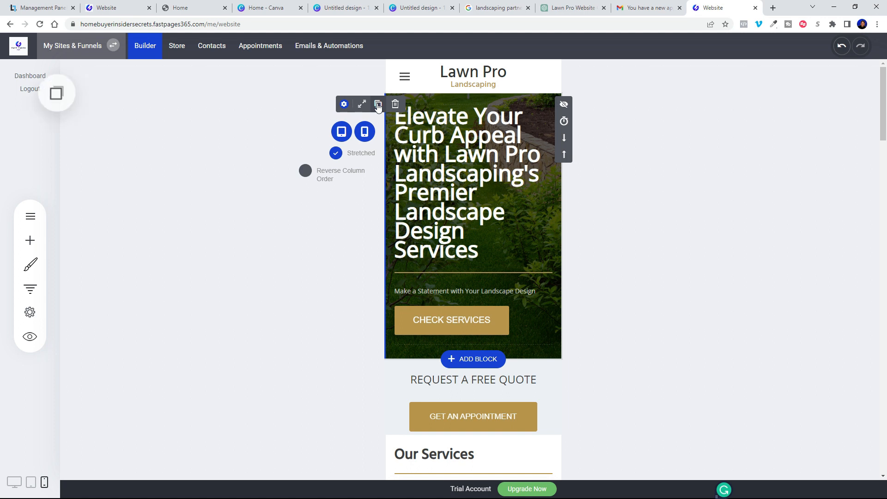
left_click(59, 96)
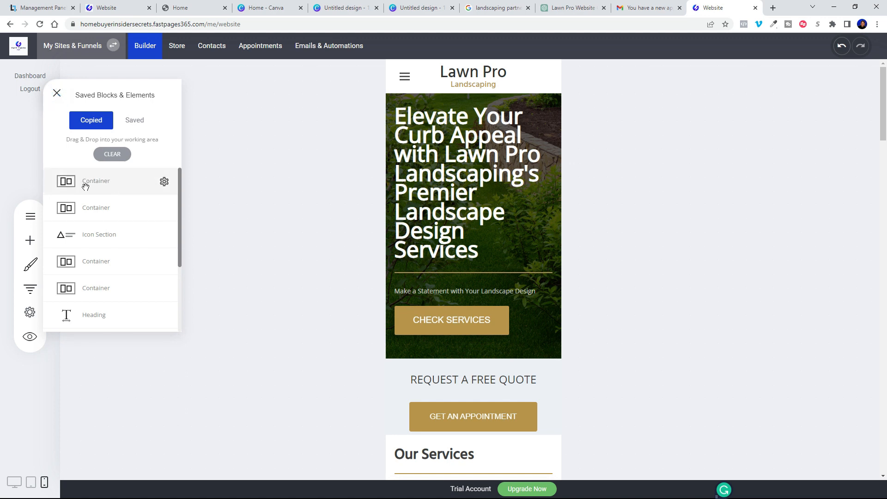
left_click_drag(61, 181, 432, 365)
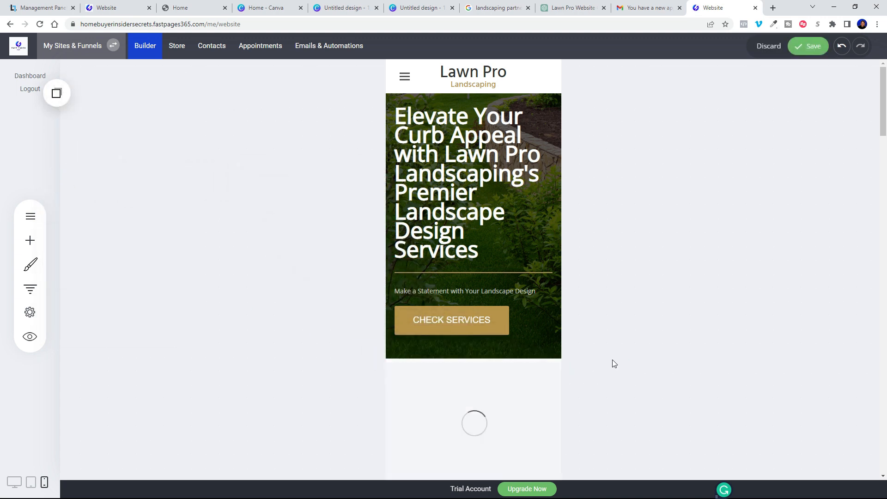
Step: Hide the original hero block on phones
scroll(640, 355, "down", 5)
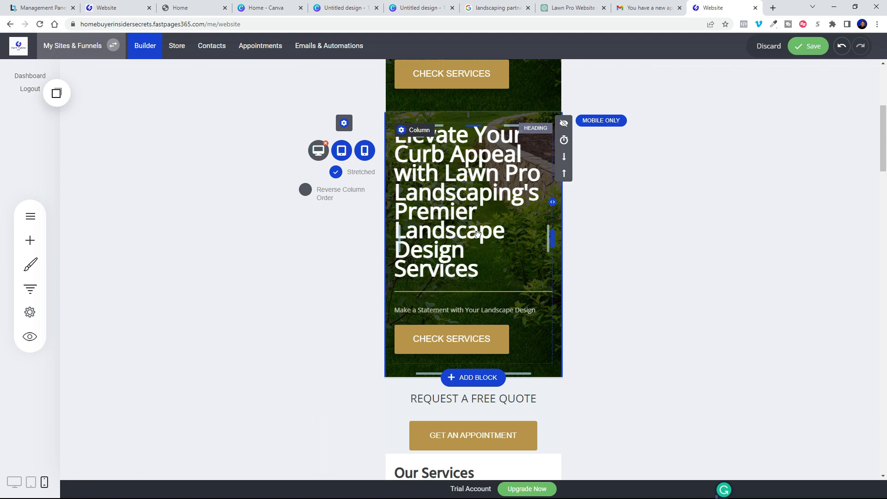
scroll(481, 264, "up", 5)
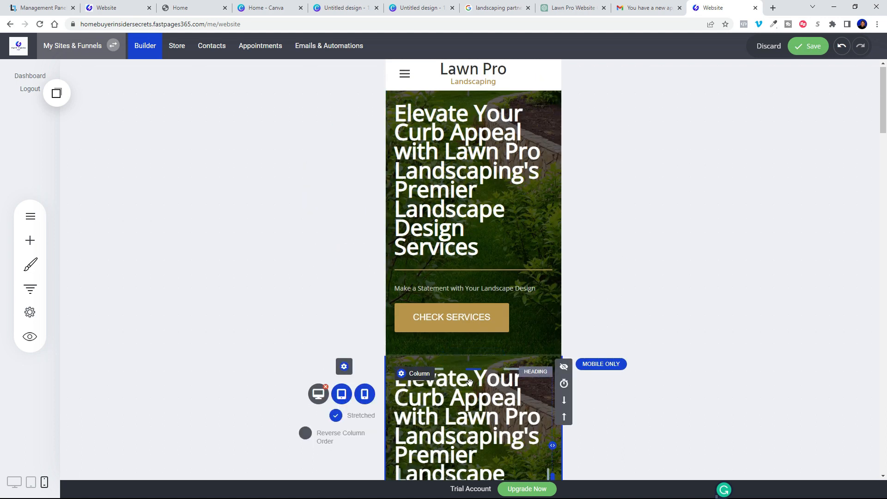
scroll(462, 369, "down", 3)
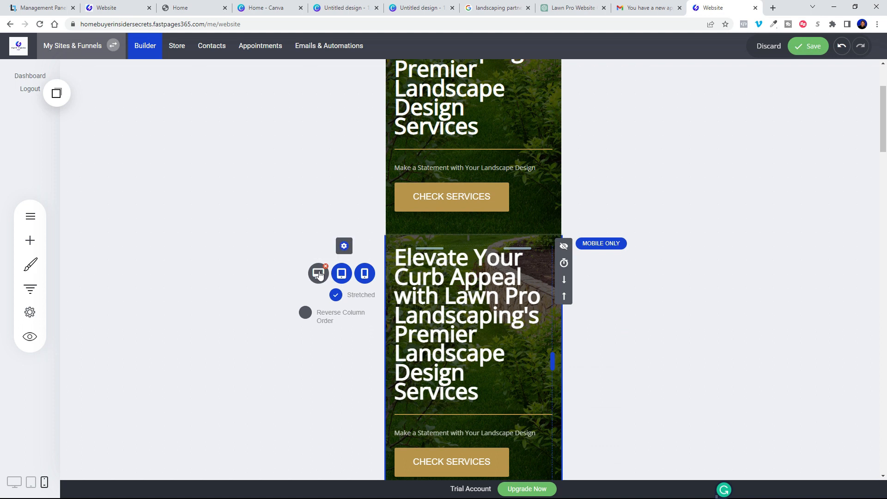
scroll(455, 206, "up", 3)
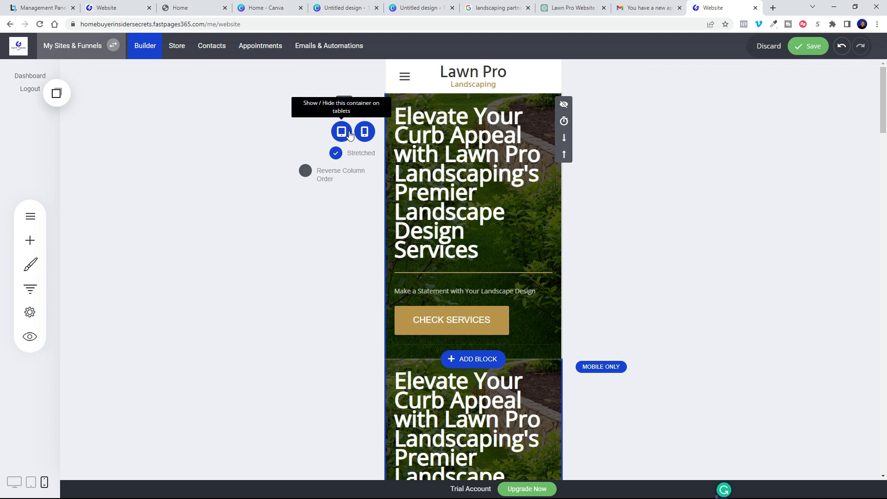
scroll(457, 209, "down", 3)
scroll(460, 211, "down", 3)
scroll(364, 133, "up", 8)
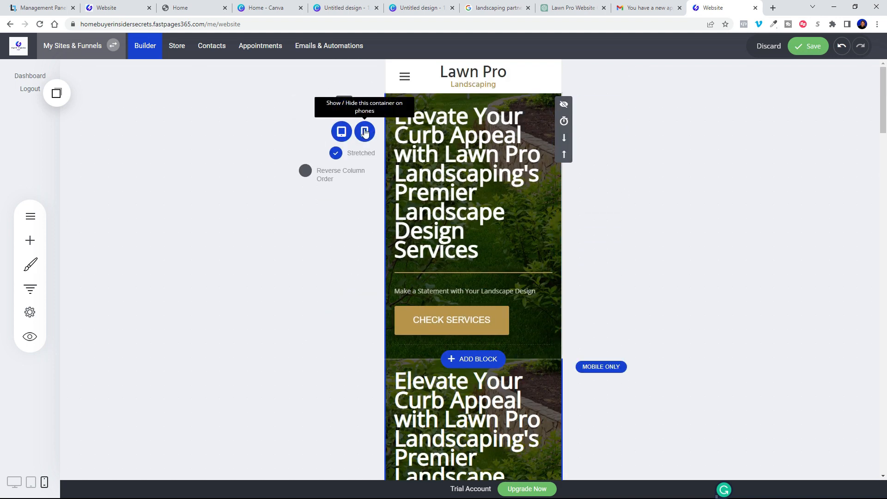
left_click(365, 132)
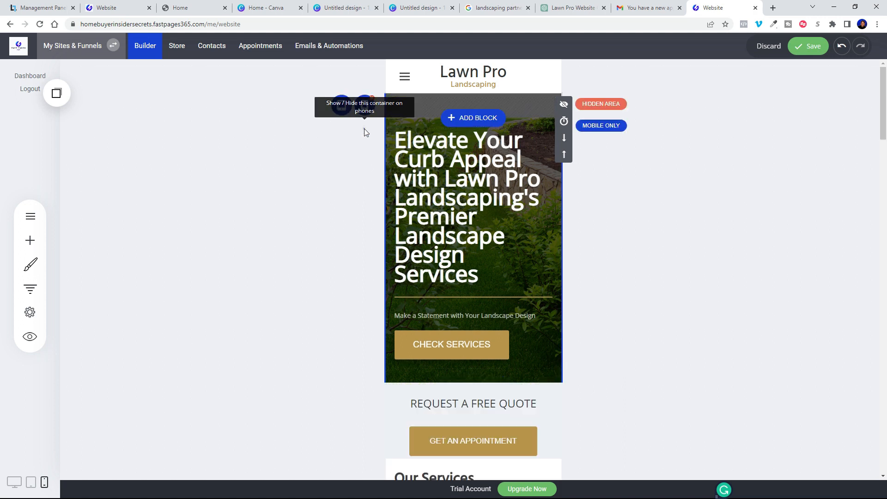
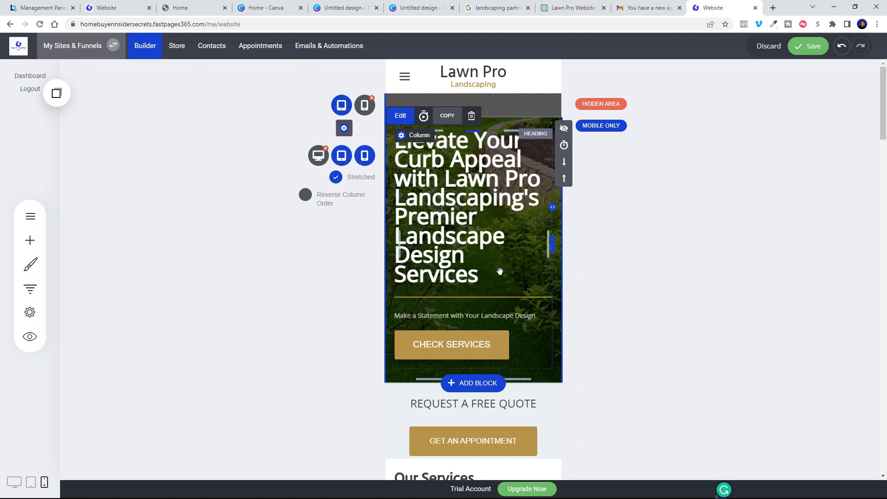
Step: Save the page and shrink the mobile hero heading to font size 36
left_click(804, 53)
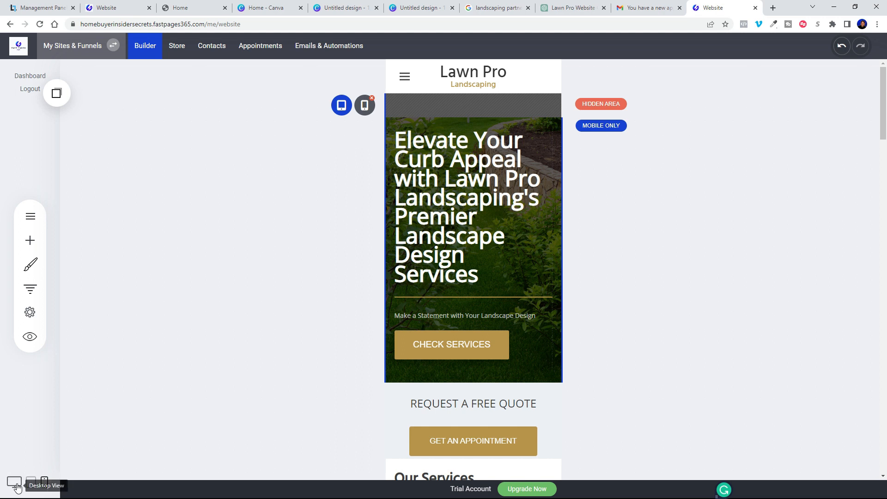
left_click(495, 275)
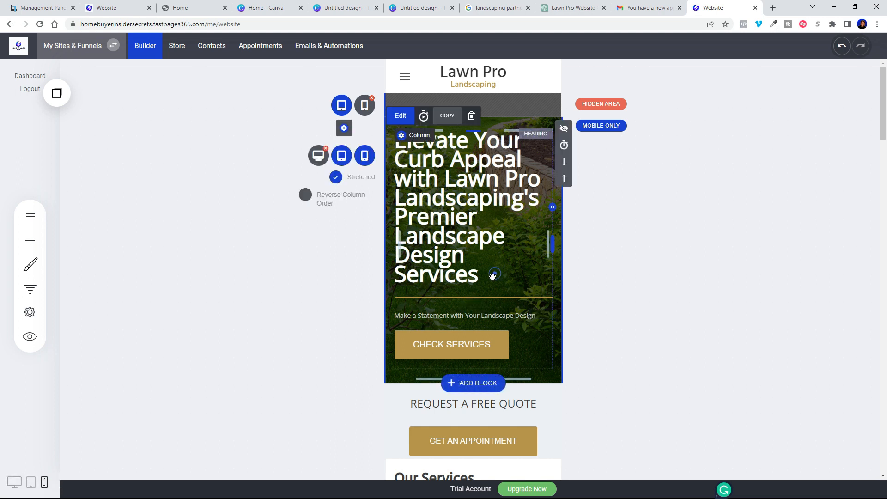
left_click_drag(495, 276, 398, 149)
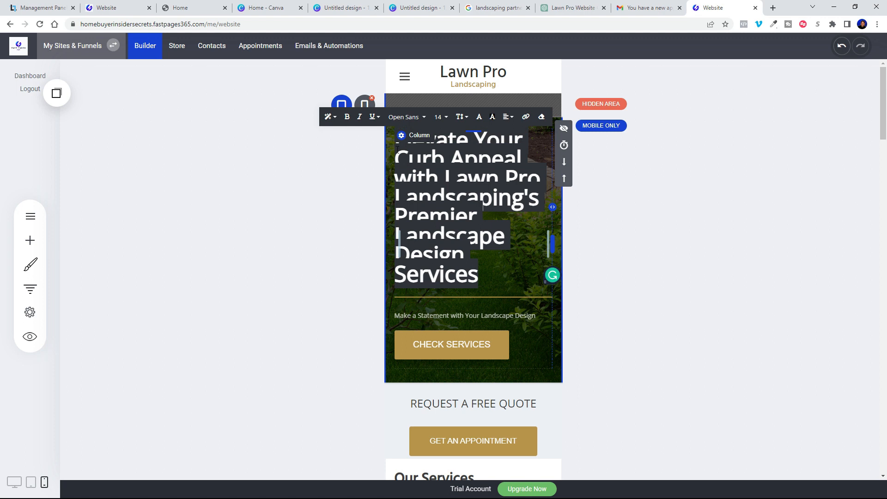
left_click(440, 117)
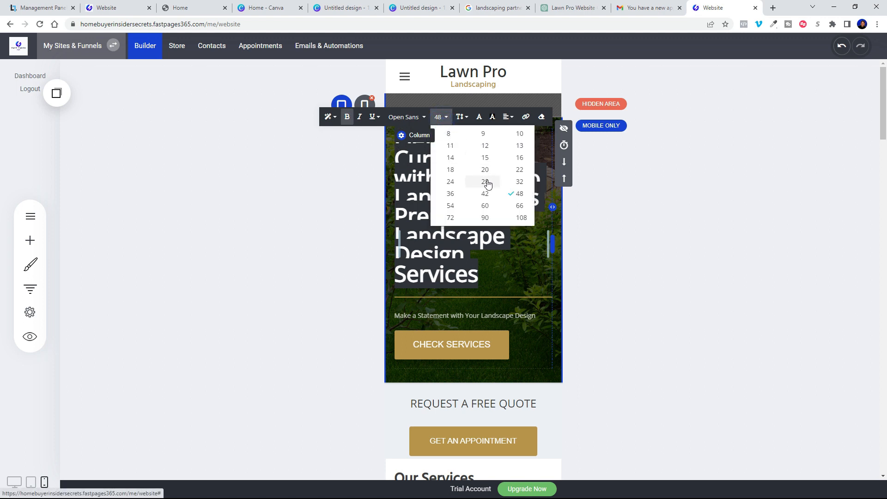
left_click(451, 194)
left_click(704, 229)
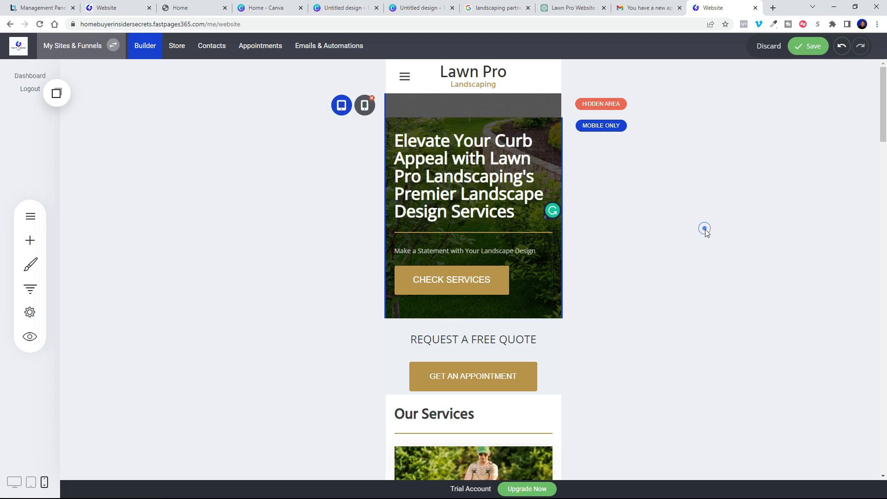
Step: Set the hero heading line spacing to 1.2, save, and switch to Desktop View
triple_click(519, 213)
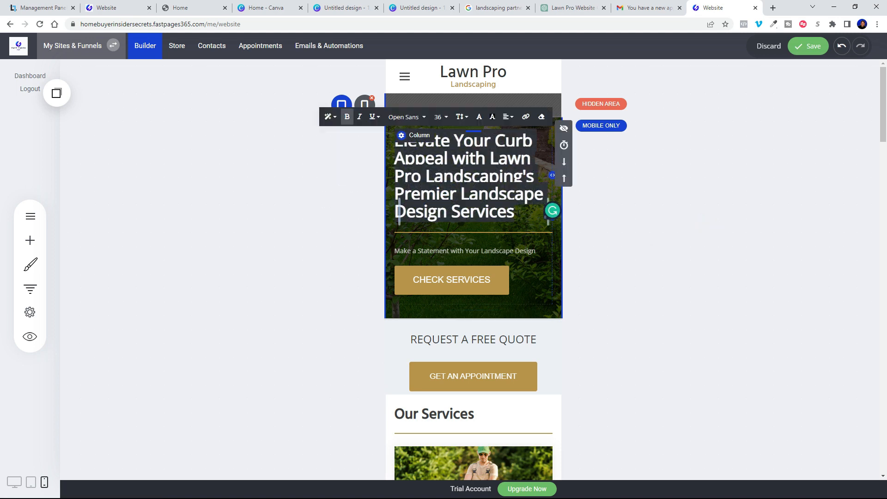
left_click(462, 116)
left_click(474, 169)
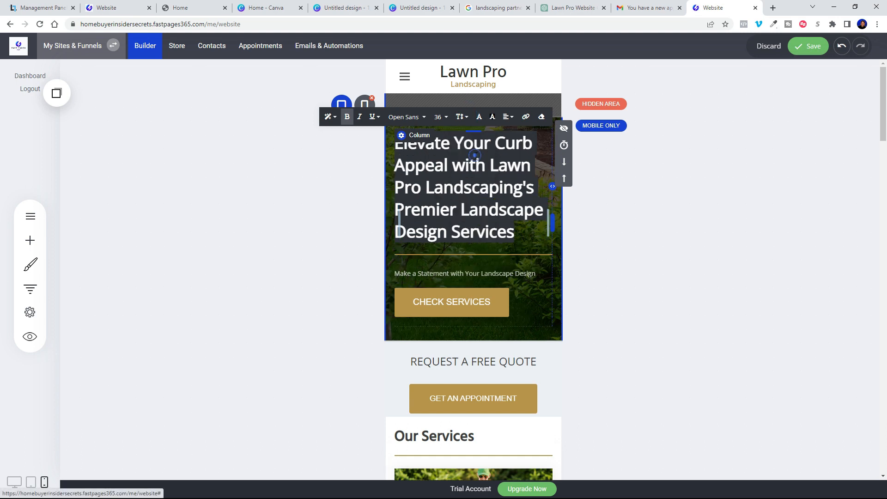
left_click(670, 248)
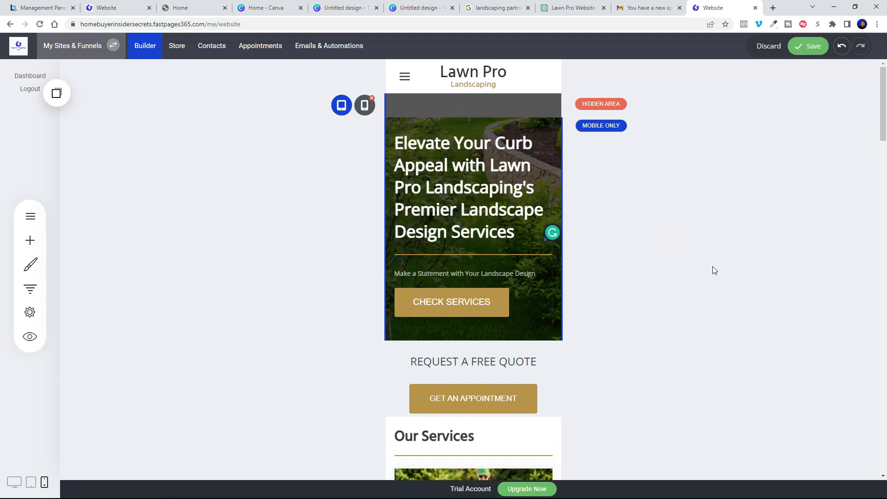
left_click(811, 52)
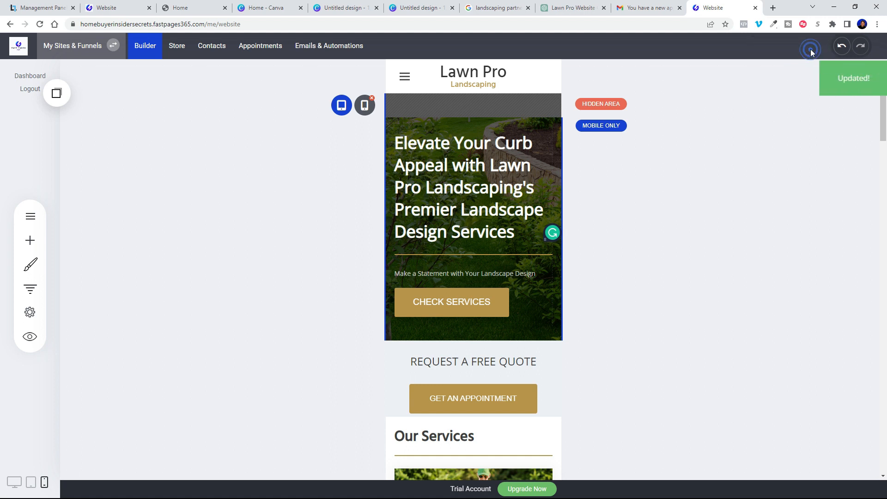
left_click(14, 483)
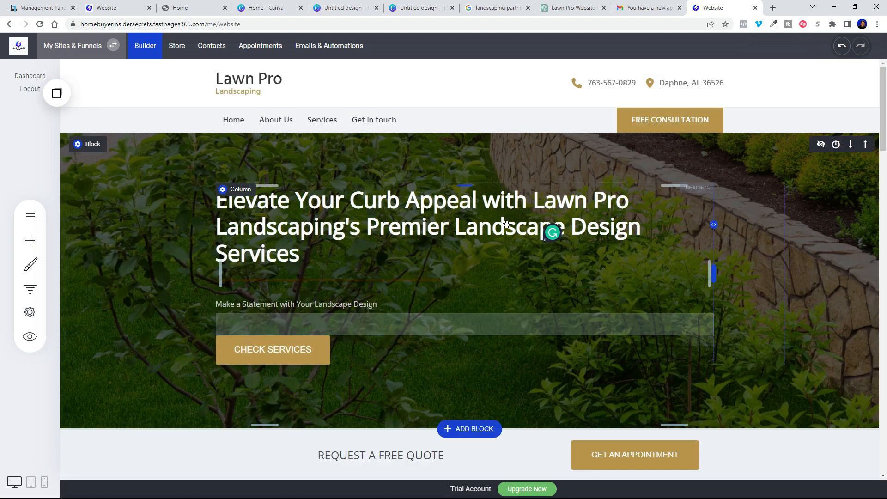
Step: Switch back to Phone View and scroll down to the footer
left_click(45, 483)
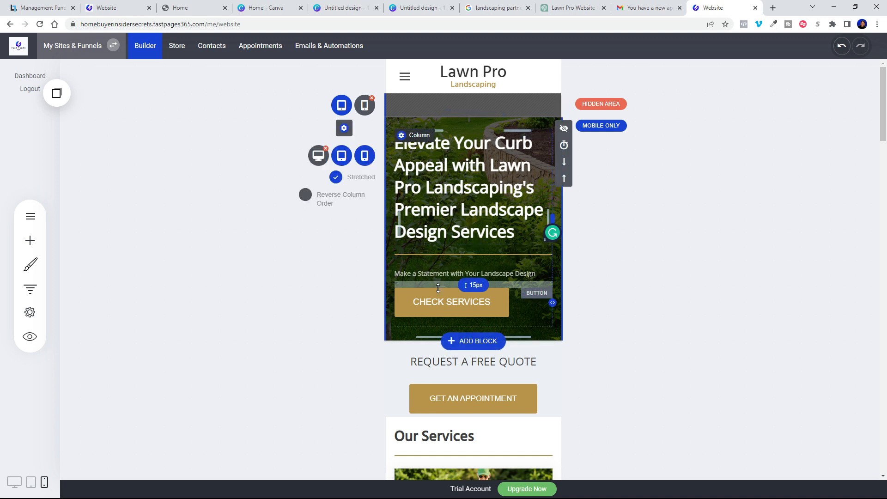
scroll(466, 310, "down", 8)
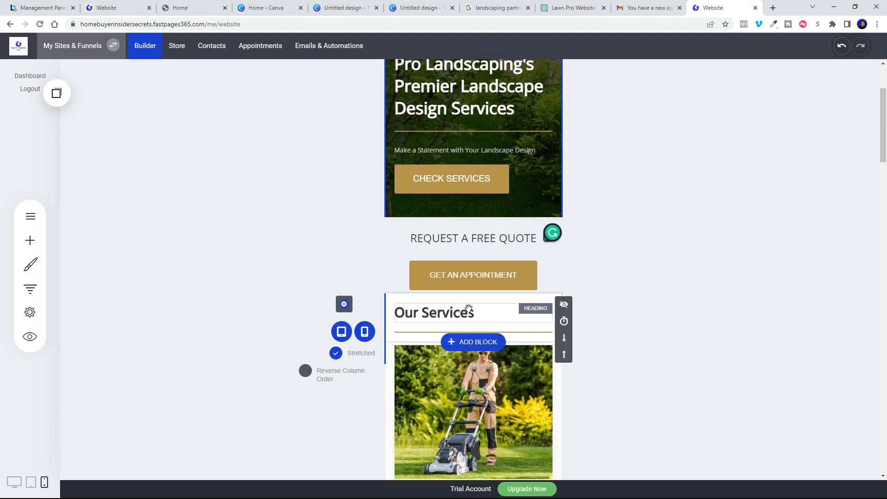
scroll(469, 309, "down", 15)
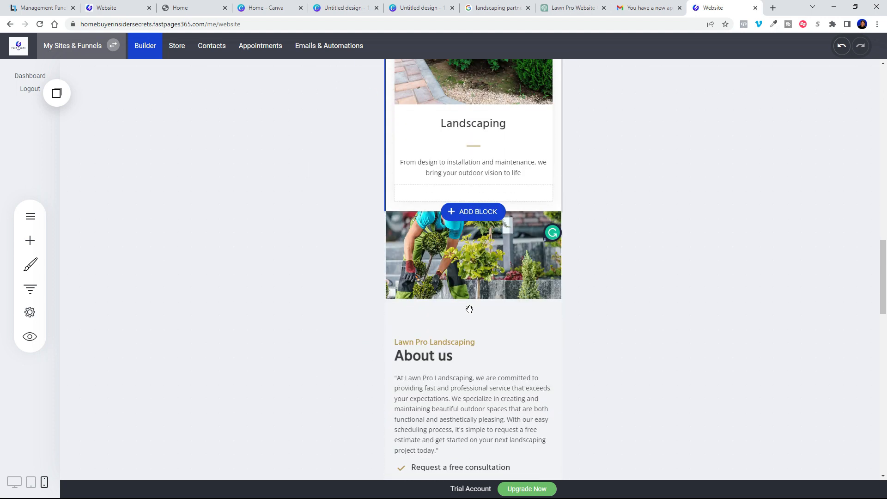
scroll(469, 310, "down", 15)
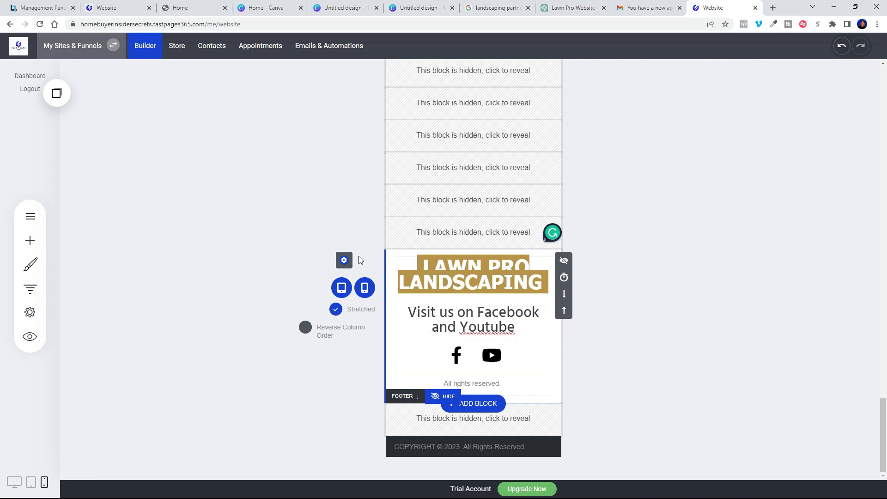
mouse_move(346, 263)
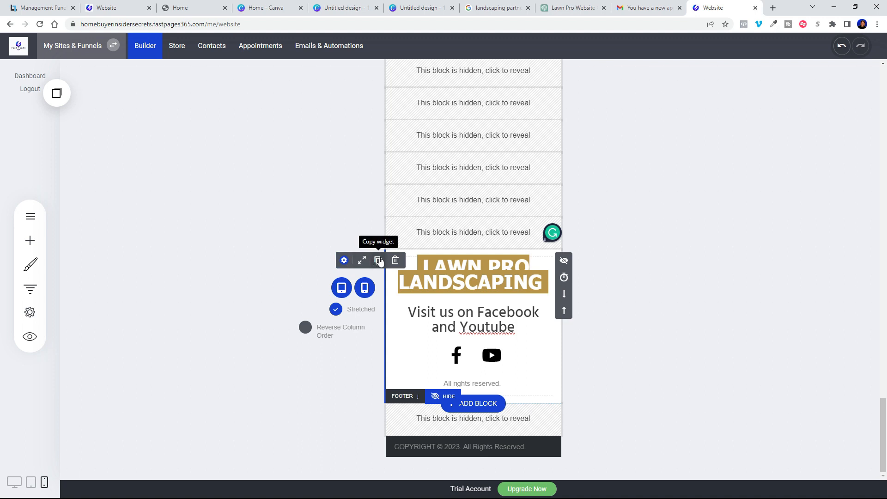
Step: Drop the saved footer block above the original footer and hide the original on phones
left_click(56, 97)
left_click_drag(90, 183, 378, 223)
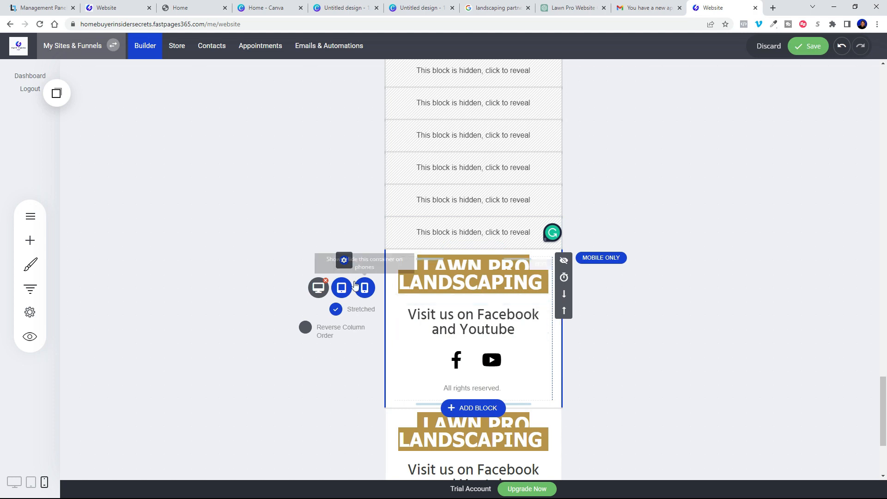
scroll(460, 303, "down", 3)
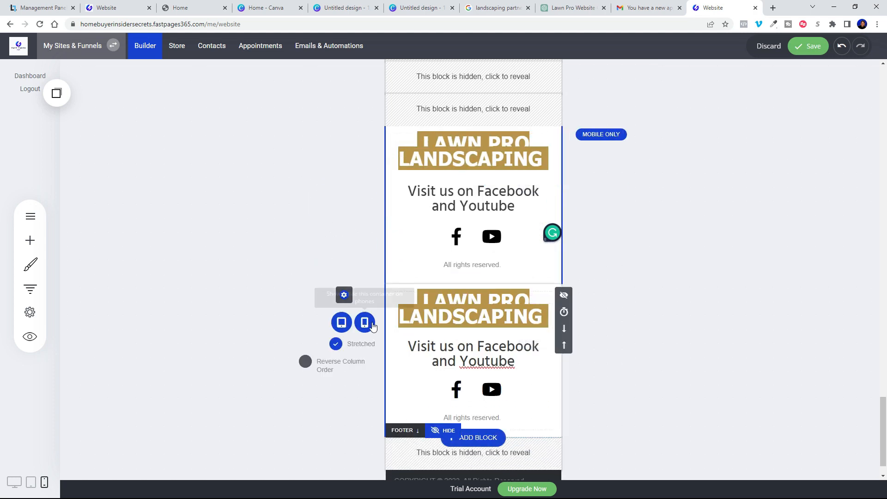
left_click(364, 322)
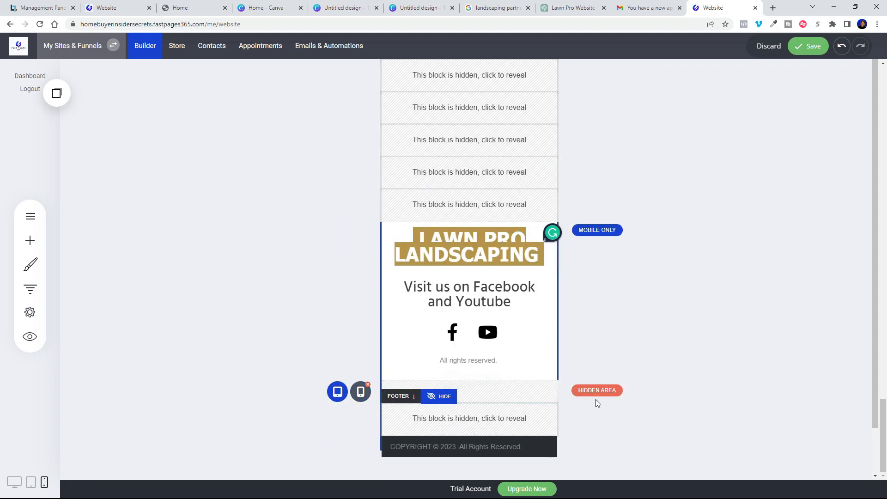
Step: Set the LAWN PRO LANDSCAPING footer heading line spacing to 1.2
left_click(523, 256)
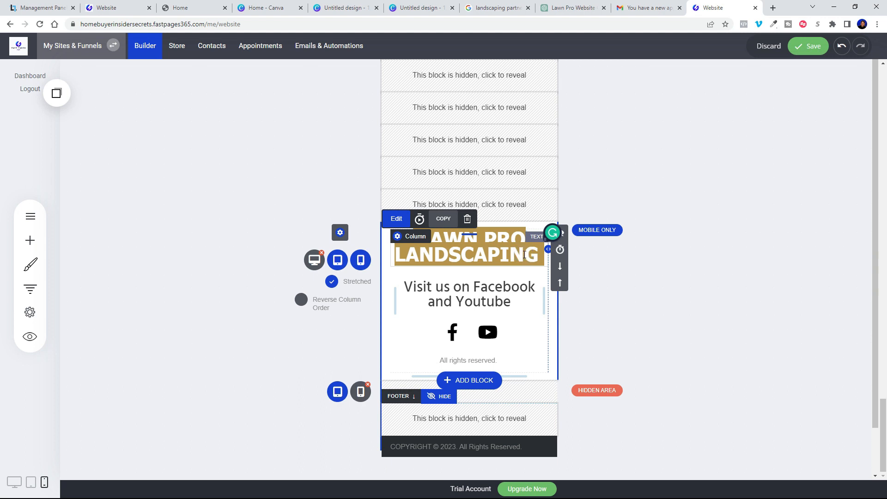
left_click(524, 254)
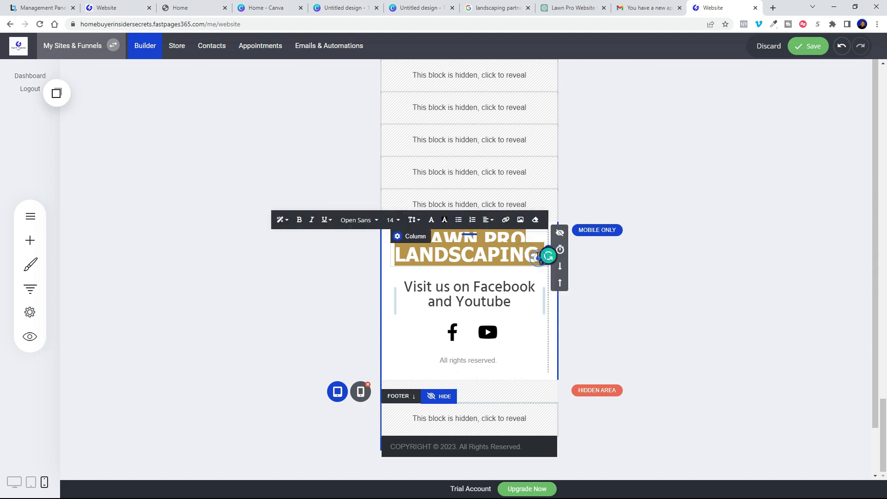
left_click(538, 255)
left_click_drag(545, 257, 588, 202)
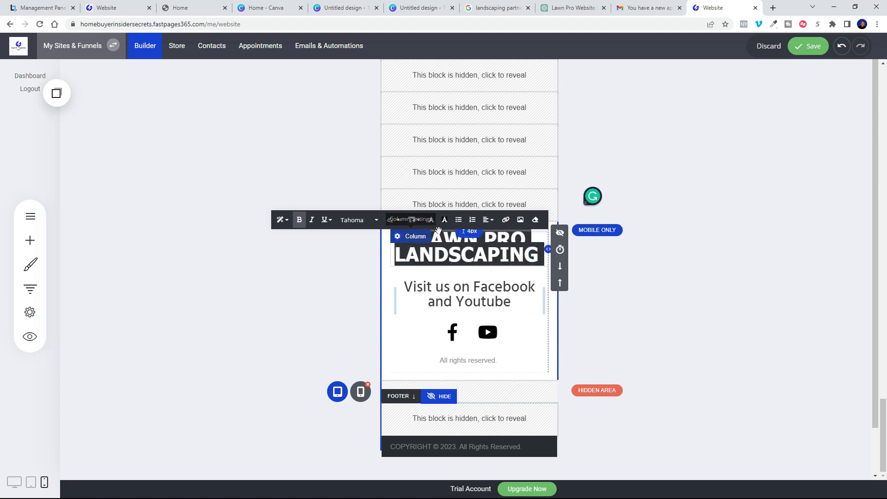
left_click(414, 221)
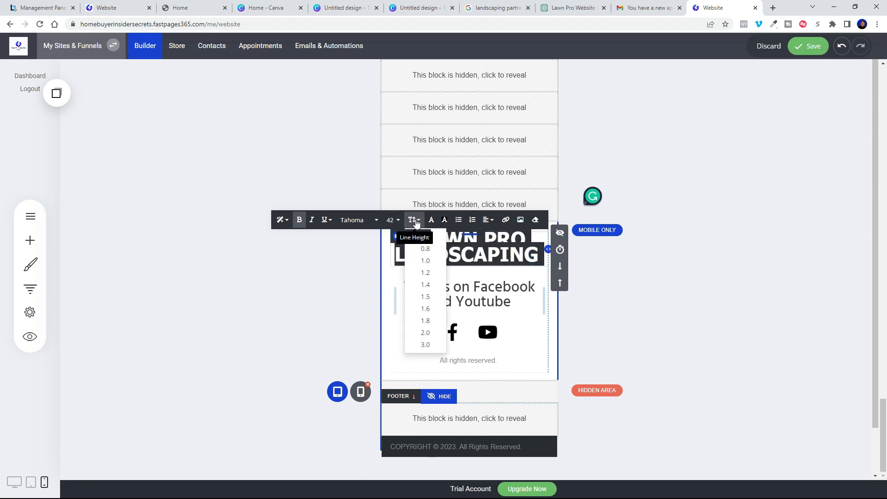
left_click(425, 271)
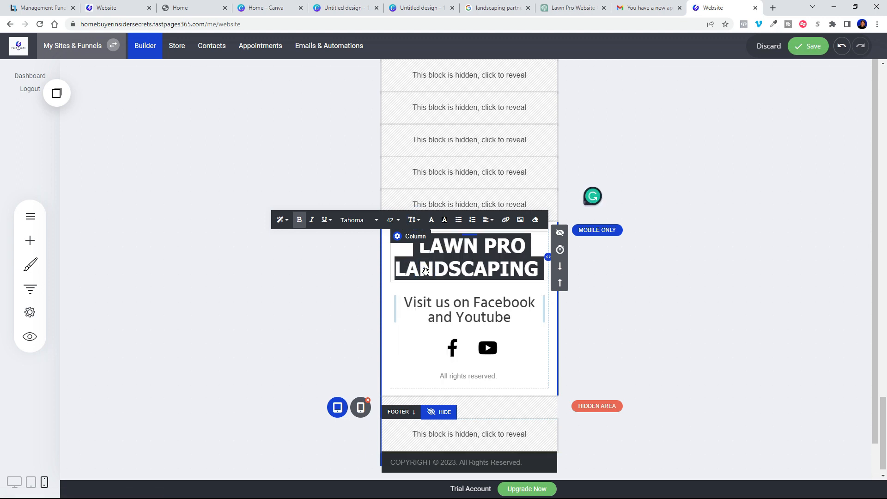
left_click(753, 310)
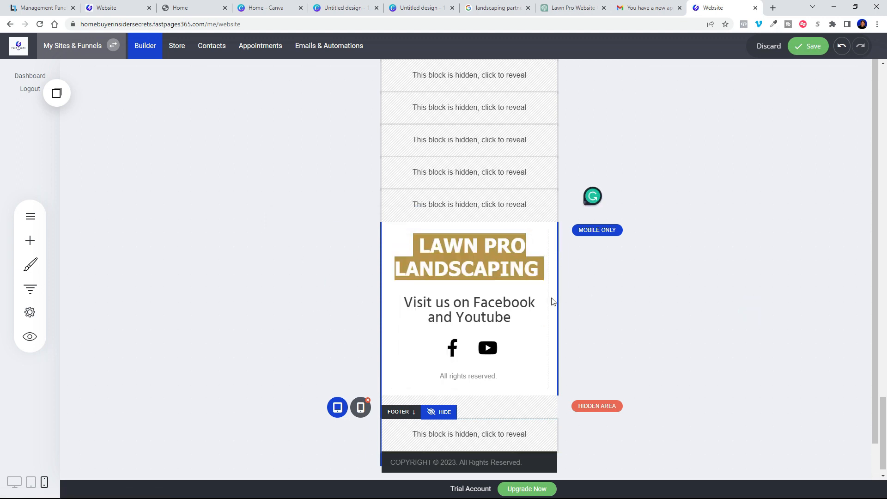
Step: Shrink the Facebook and Youtube caption text to font size 20
left_click(496, 316)
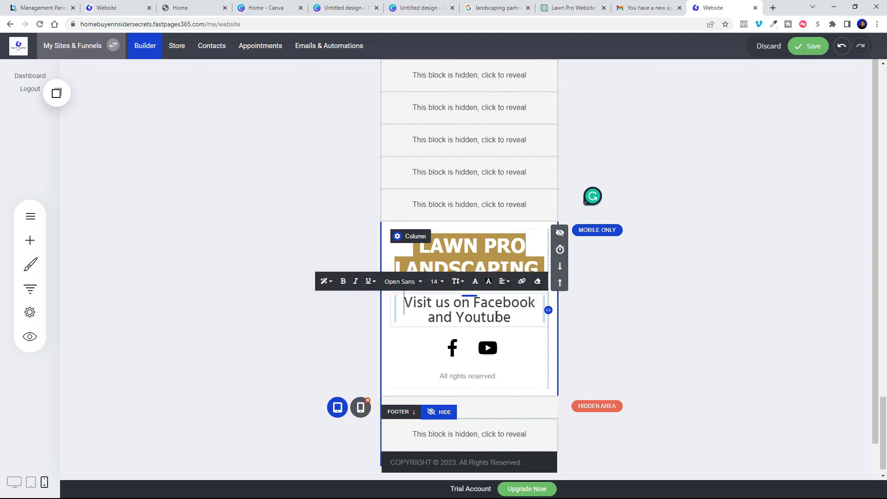
left_click(496, 315)
left_click_drag(491, 317, 405, 308)
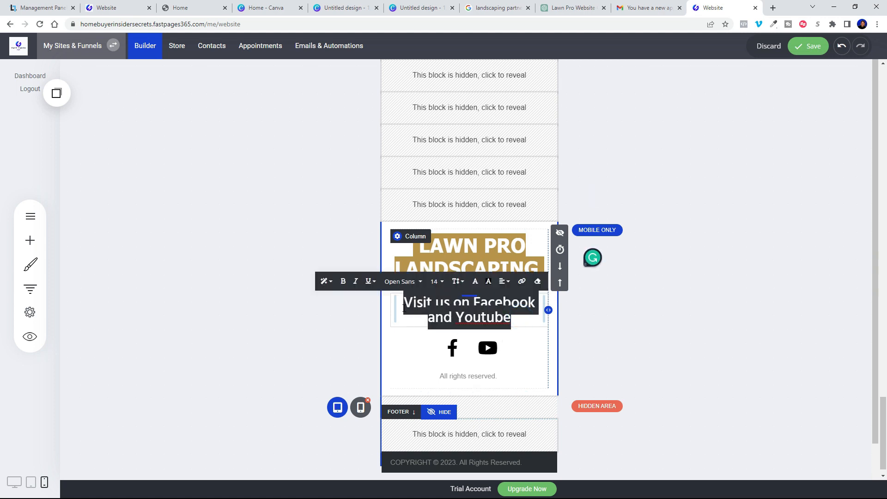
left_click(436, 281)
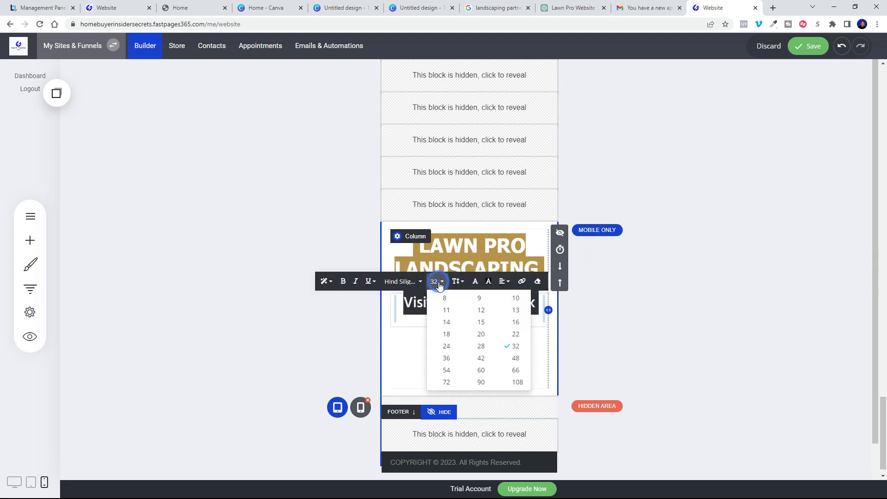
left_click(484, 334)
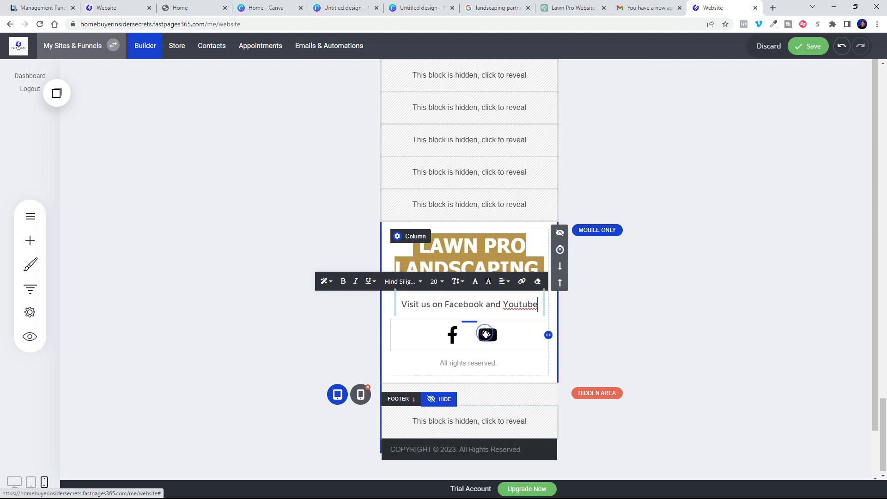
left_click(645, 328)
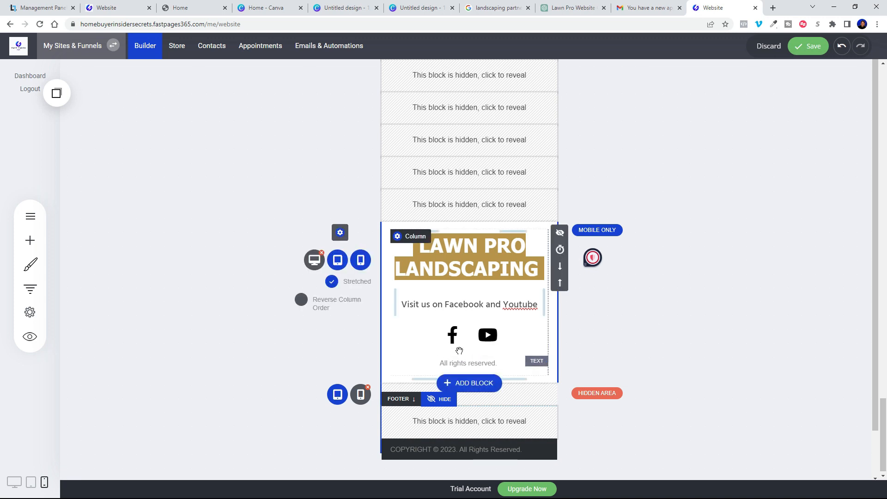
Step: Reduce the social media icon button size from 38px to 30px and save the site
left_click(464, 336)
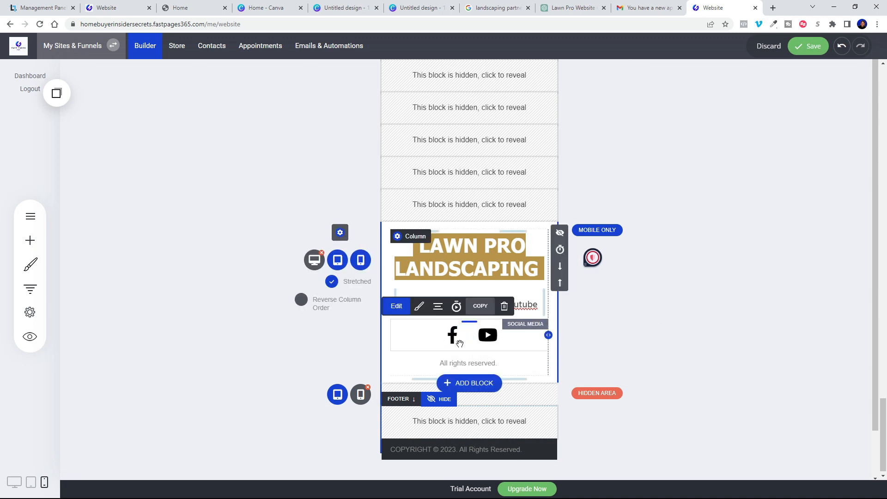
left_click(419, 306)
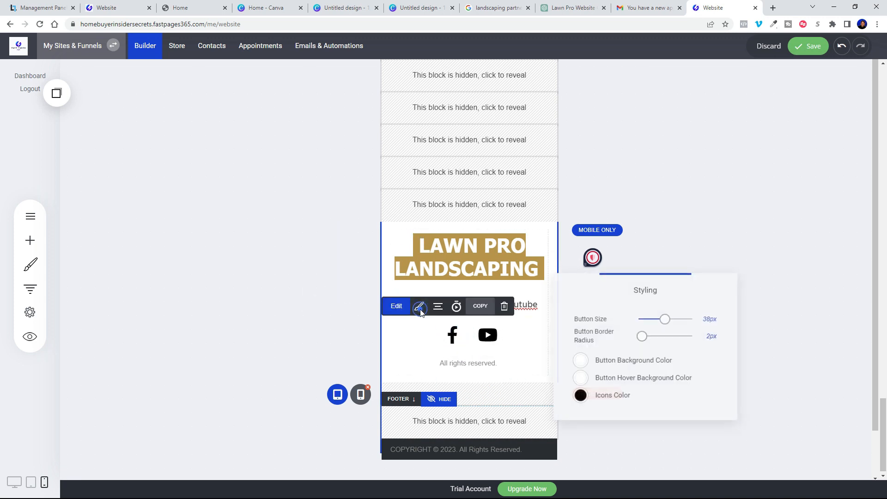
left_click_drag(664, 321, 659, 320)
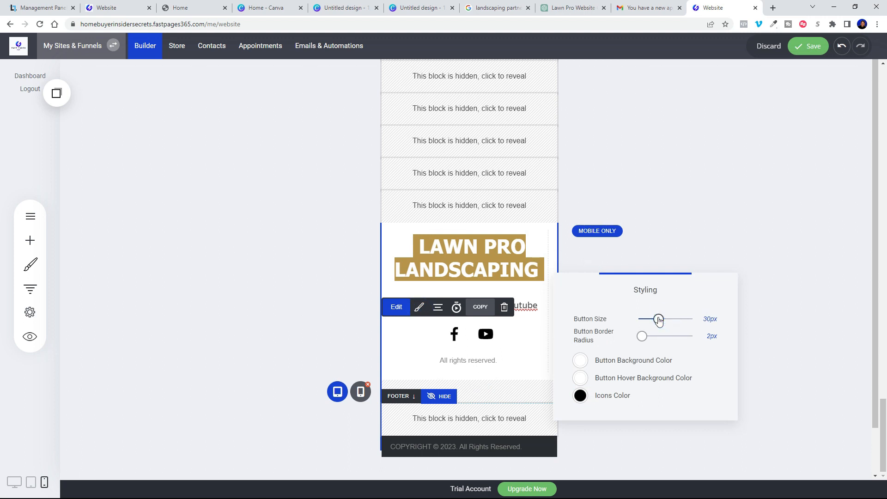
left_click(693, 242)
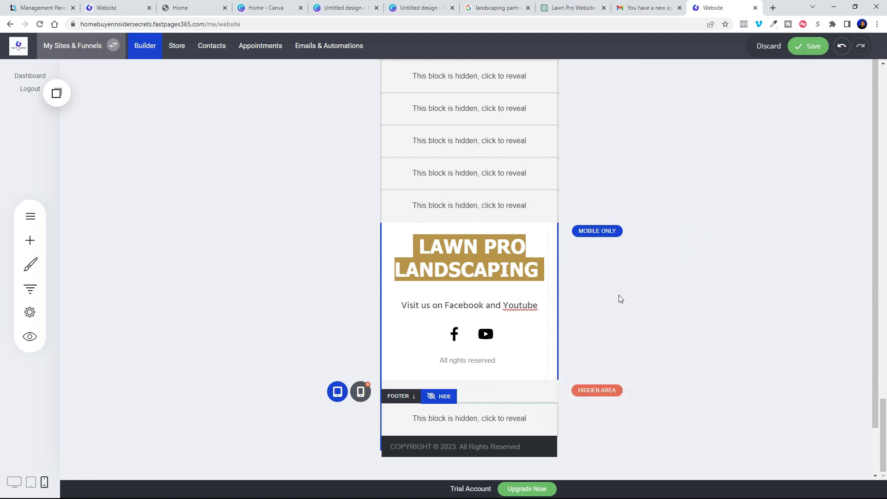
left_click(813, 49)
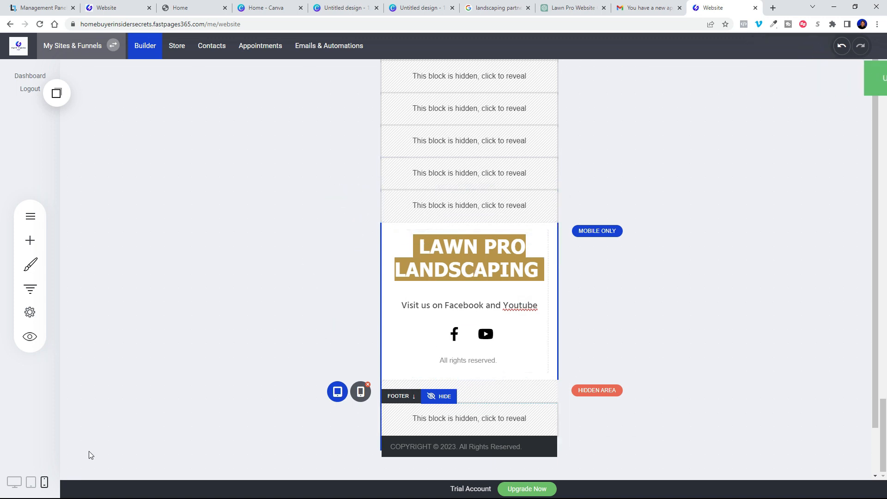
Step: Preview the desktop layout, then return to Phone View and scroll up to the About us section
left_click(14, 482)
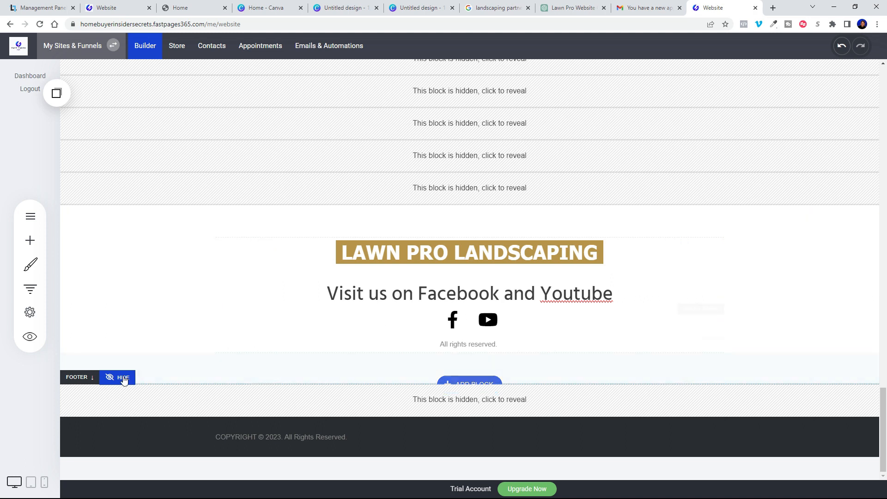
left_click(44, 482)
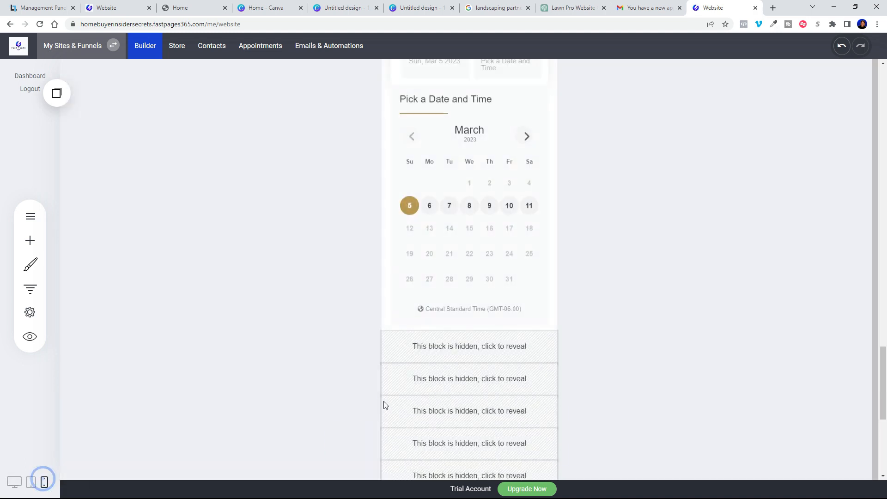
scroll(490, 332, "up", 3)
scroll(490, 331, "up", 20)
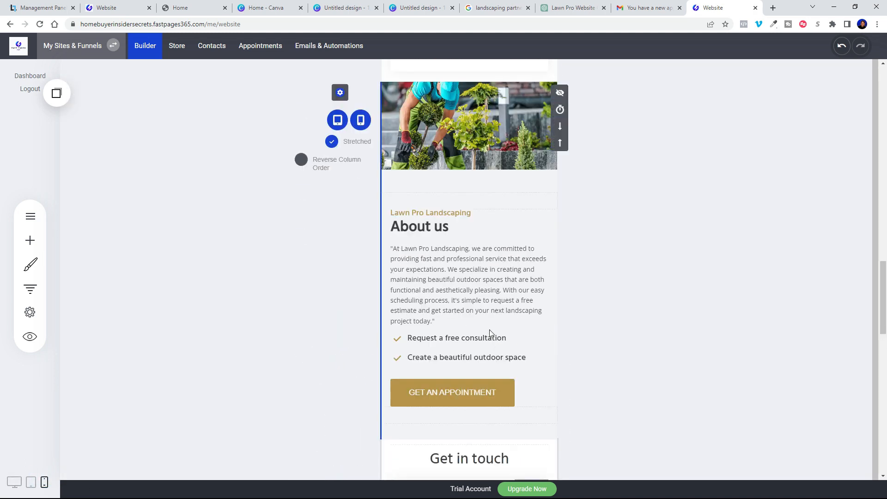
scroll(490, 331, "up", 10)
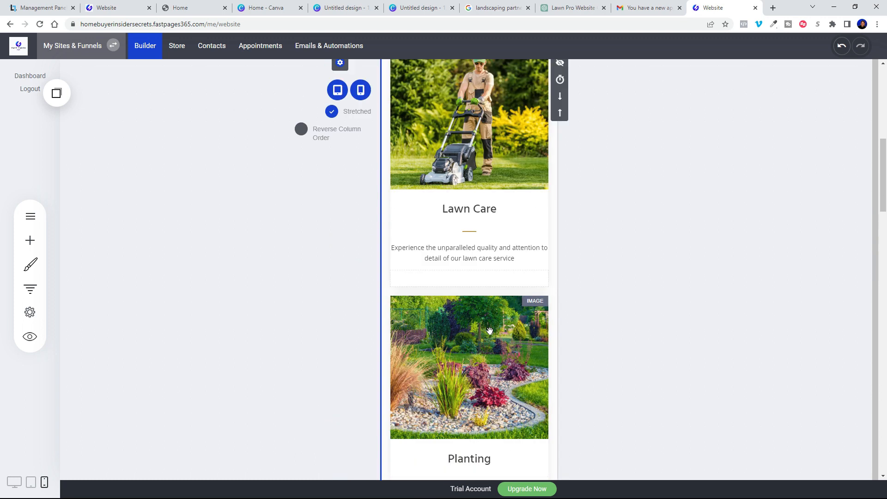